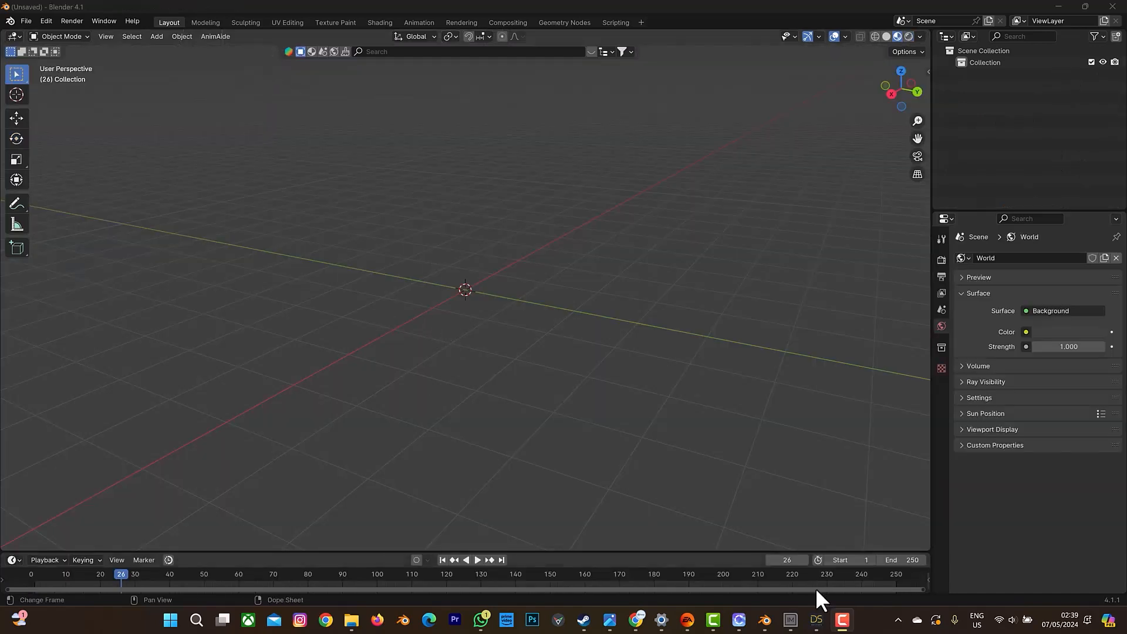
Switch to DAZ Studio and look through the installed packages in DAZ Install Manager.
{"action": "left_click", "coordinate": [816, 621]}
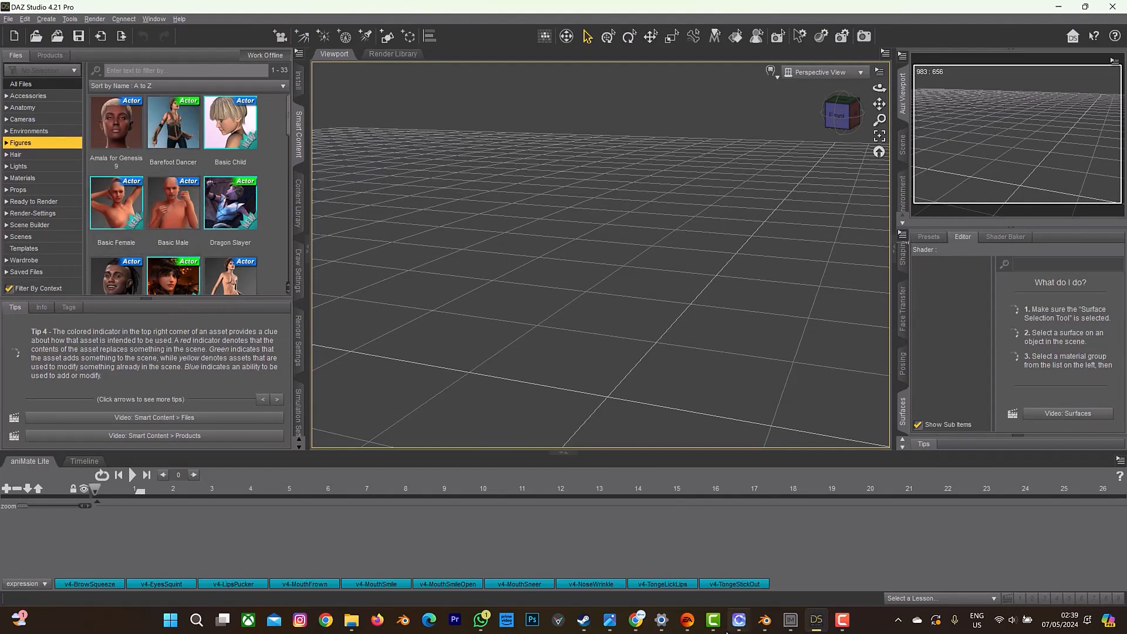
{"action": "left_click", "coordinate": [791, 621]}
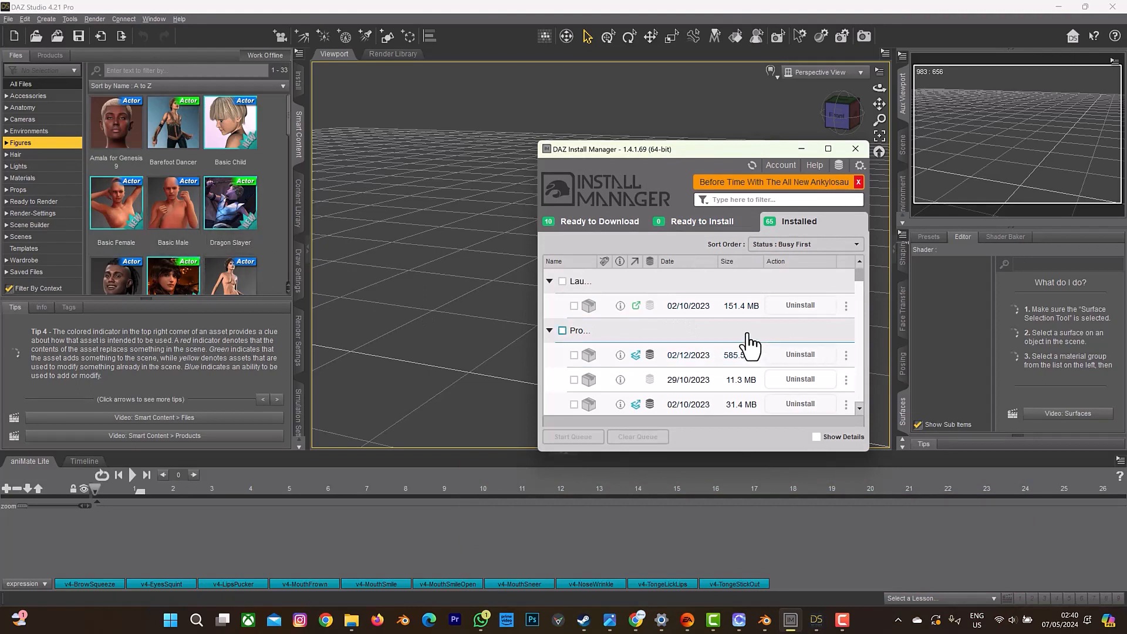
{"action": "scroll", "coordinate": [745, 340], "scroll_direction": "down", "scroll_amount": 3}
{"action": "scroll", "coordinate": [746, 339], "scroll_direction": "down", "scroll_amount": 4}
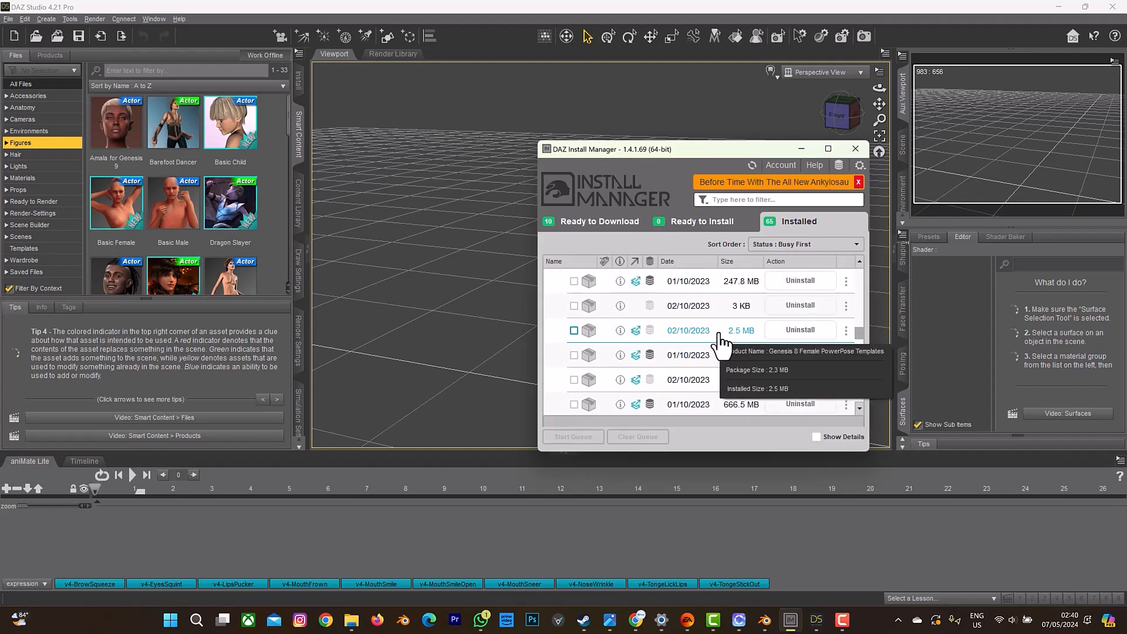
{"action": "left_click", "coordinate": [801, 146]}
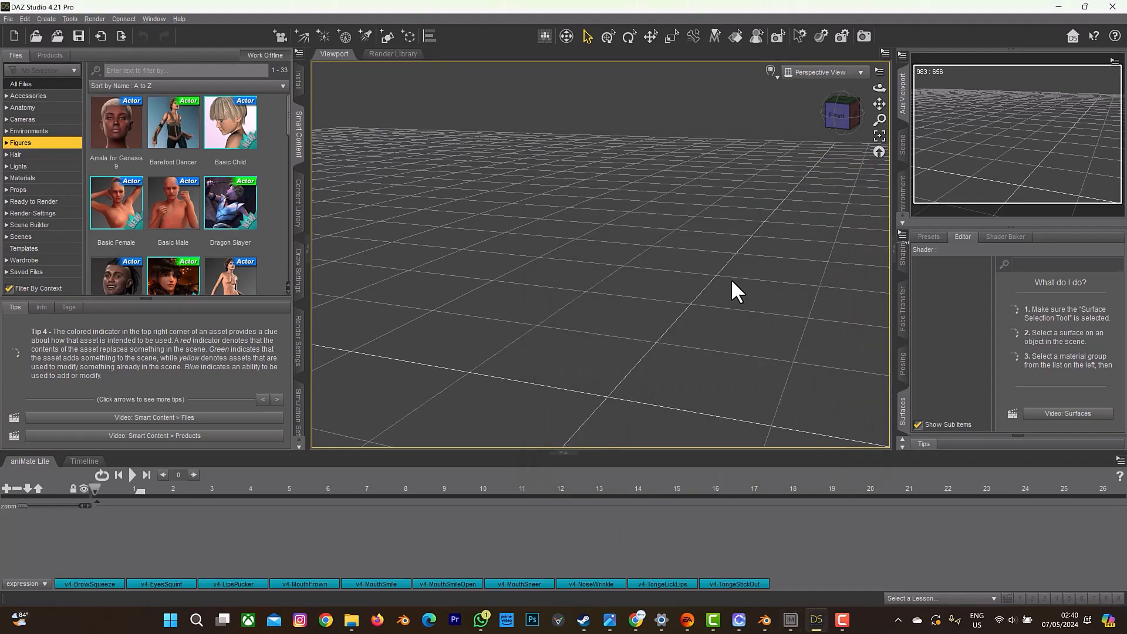
Review the Daz to Blender Bridge product page in the browser and bring DAZ Install Manager back up.
{"action": "left_click", "coordinate": [636, 626]}
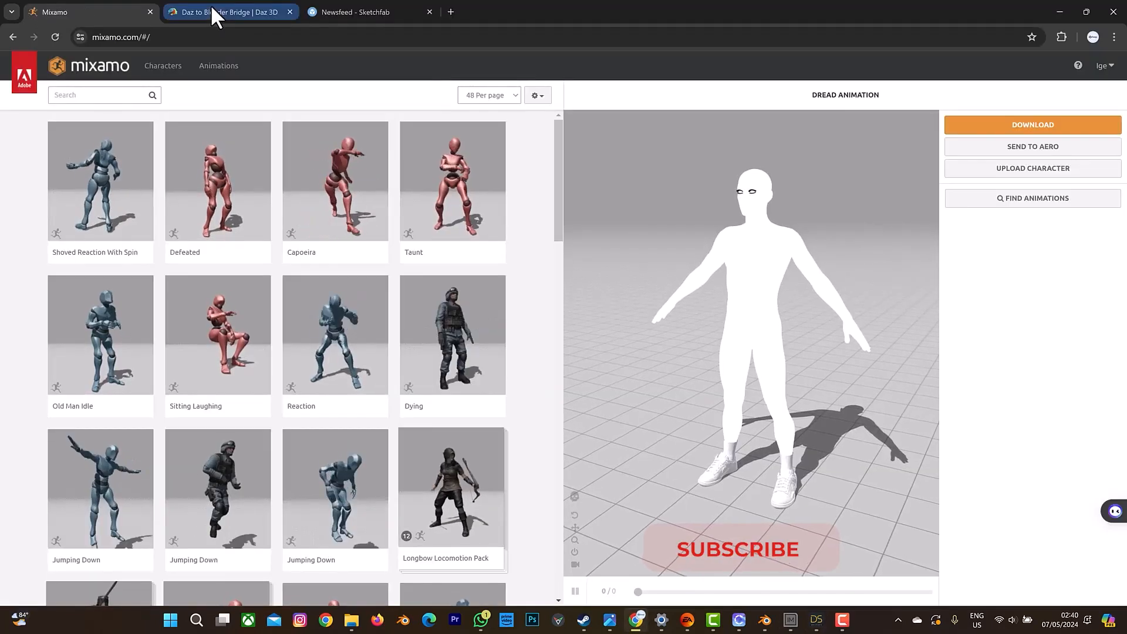
{"action": "left_click", "coordinate": [213, 9]}
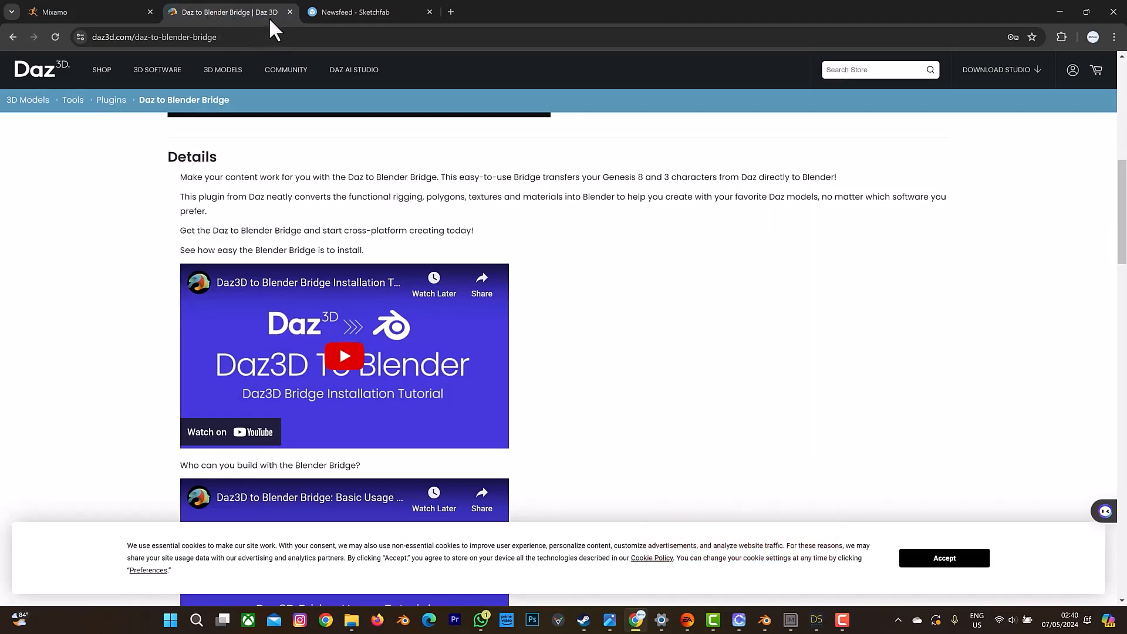
{"action": "scroll", "coordinate": [905, 293], "scroll_direction": "up", "scroll_amount": 10}
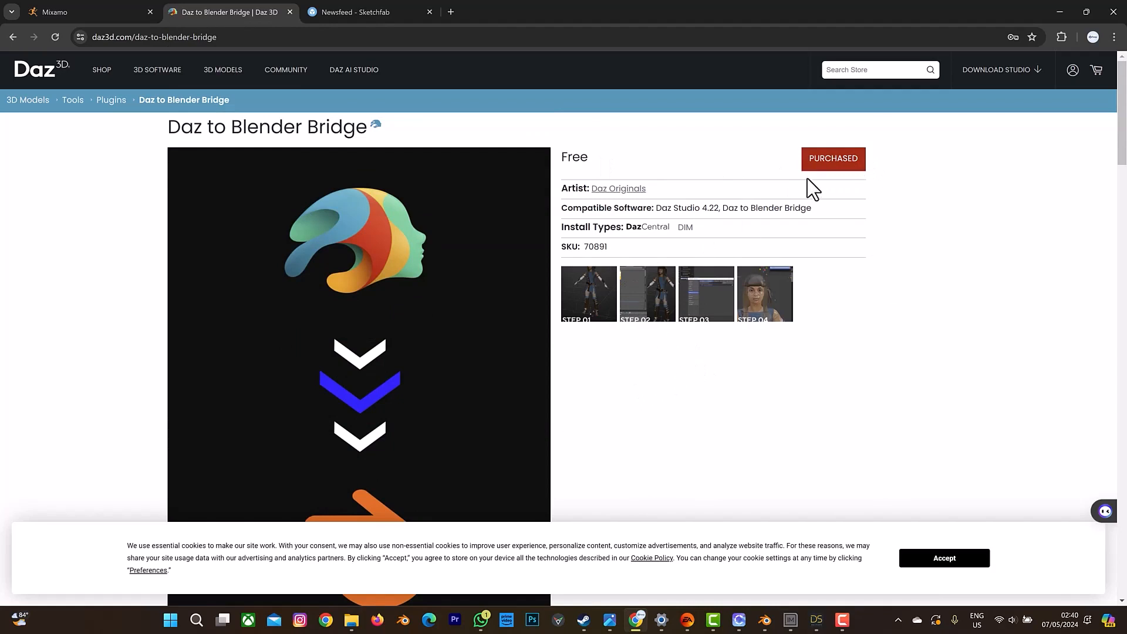
{"action": "scroll", "coordinate": [813, 329], "scroll_direction": "down", "scroll_amount": 1}
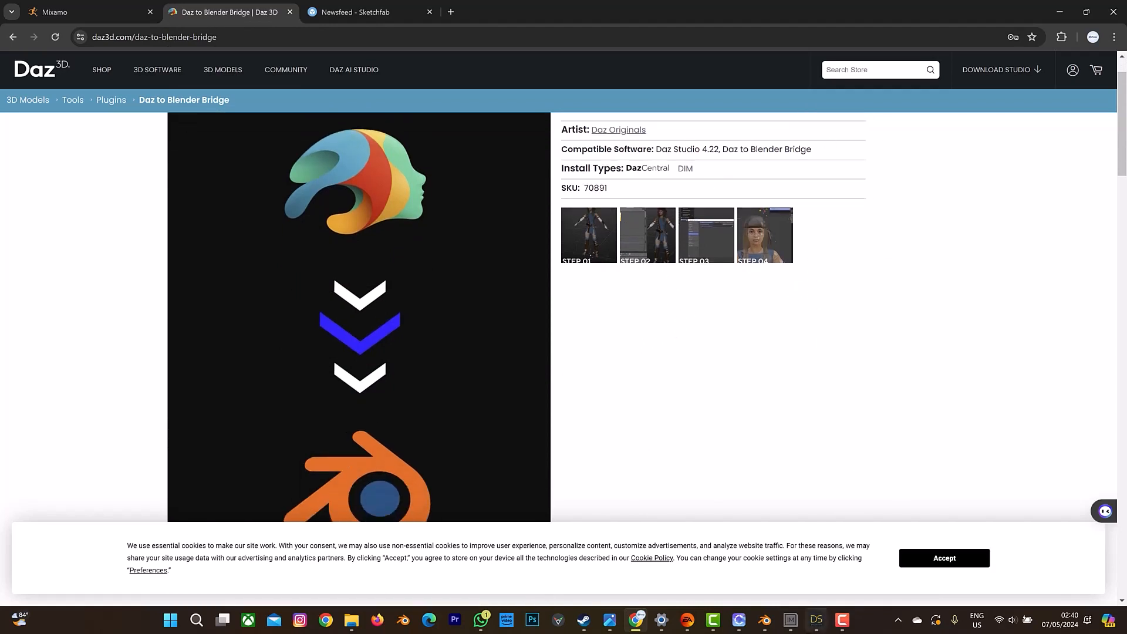
{"action": "left_click", "coordinate": [789, 624]}
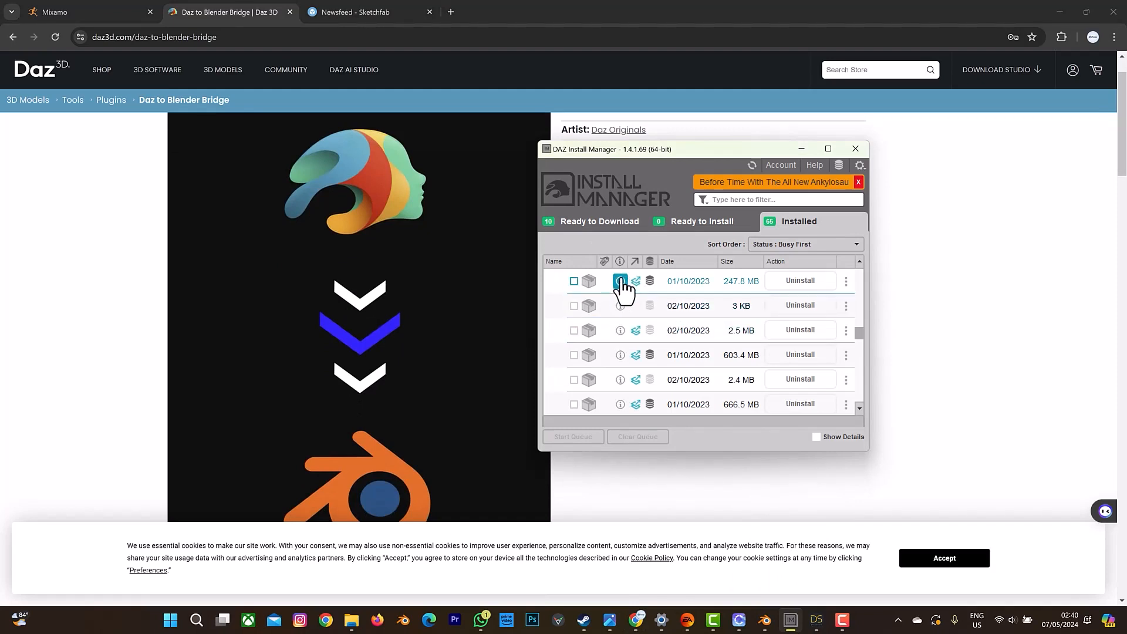
{"action": "mouse_move", "coordinate": [814, 622]}
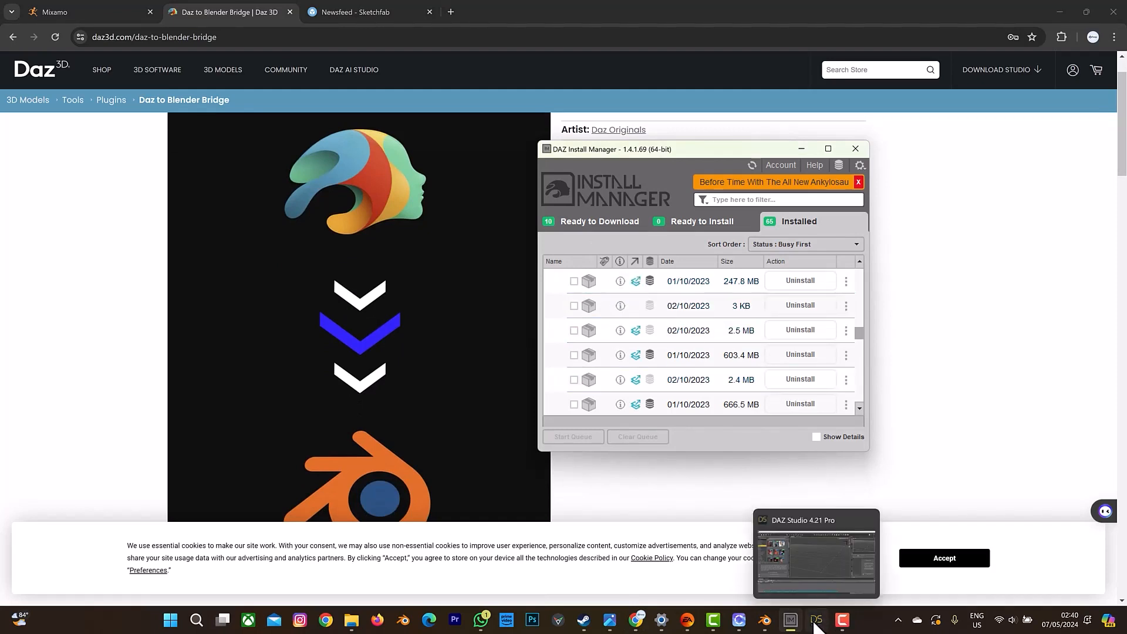
Switch to Blender and display the Daz To Blender tools beside the 3D viewport.
{"action": "left_click", "coordinate": [762, 624]}
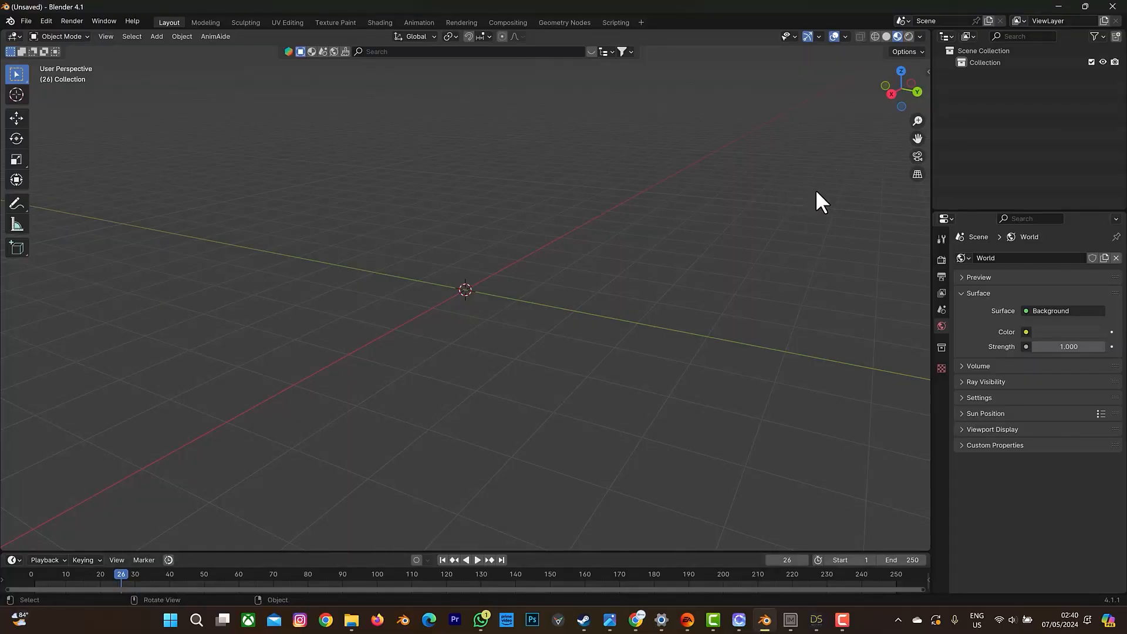
{"action": "key", "text": "n"}
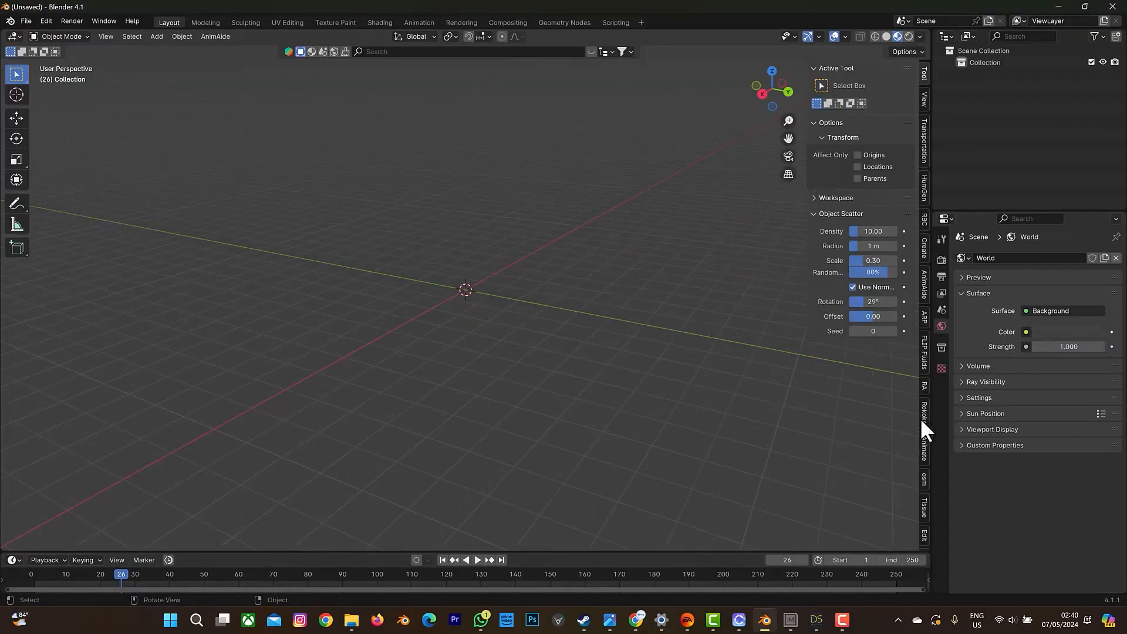
{"action": "scroll", "coordinate": [920, 418], "scroll_direction": "down", "scroll_amount": 10}
{"action": "scroll", "coordinate": [919, 431], "scroll_direction": "down", "scroll_amount": 2}
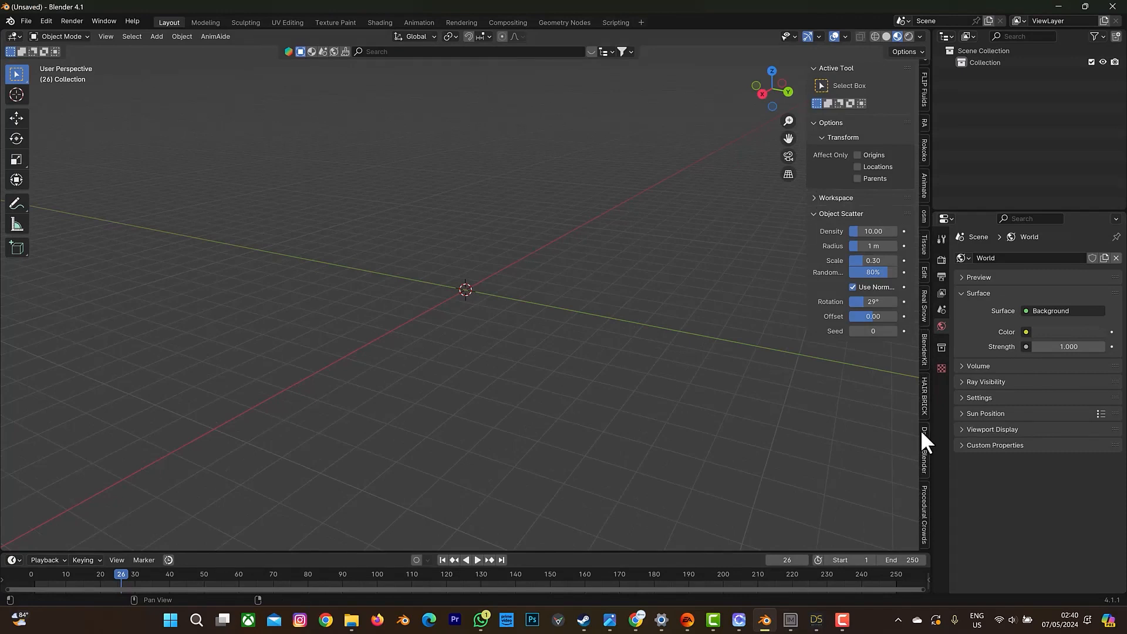
{"action": "left_click", "coordinate": [925, 445]}
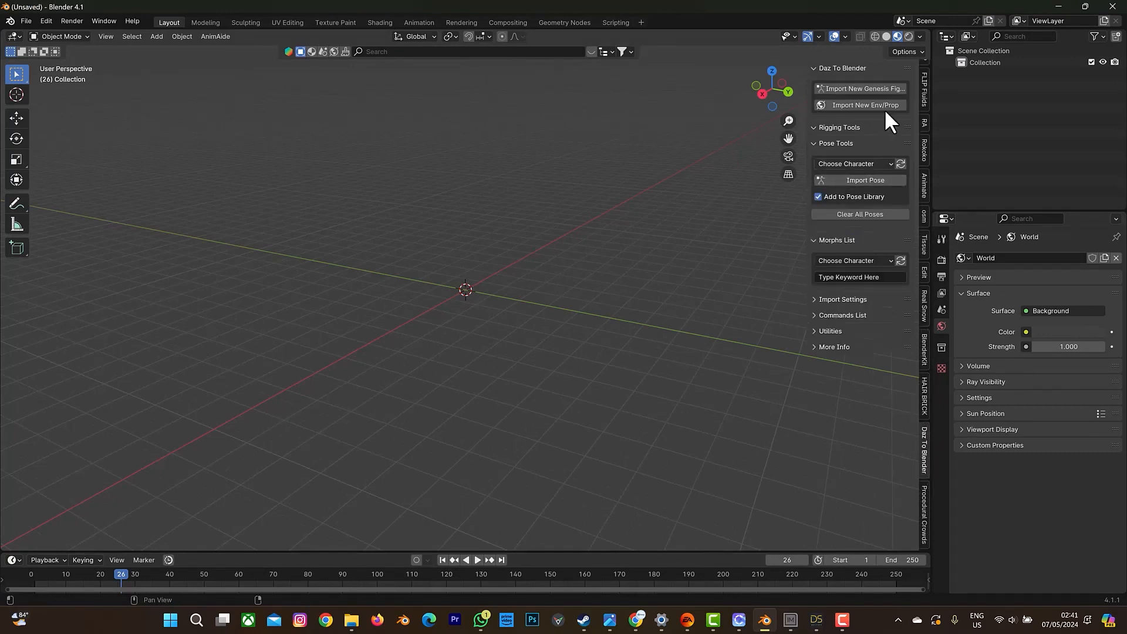
Search the add-ons in Blender's preferences for "daz" and minimize the preferences window.
{"action": "left_click", "coordinate": [24, 20]}
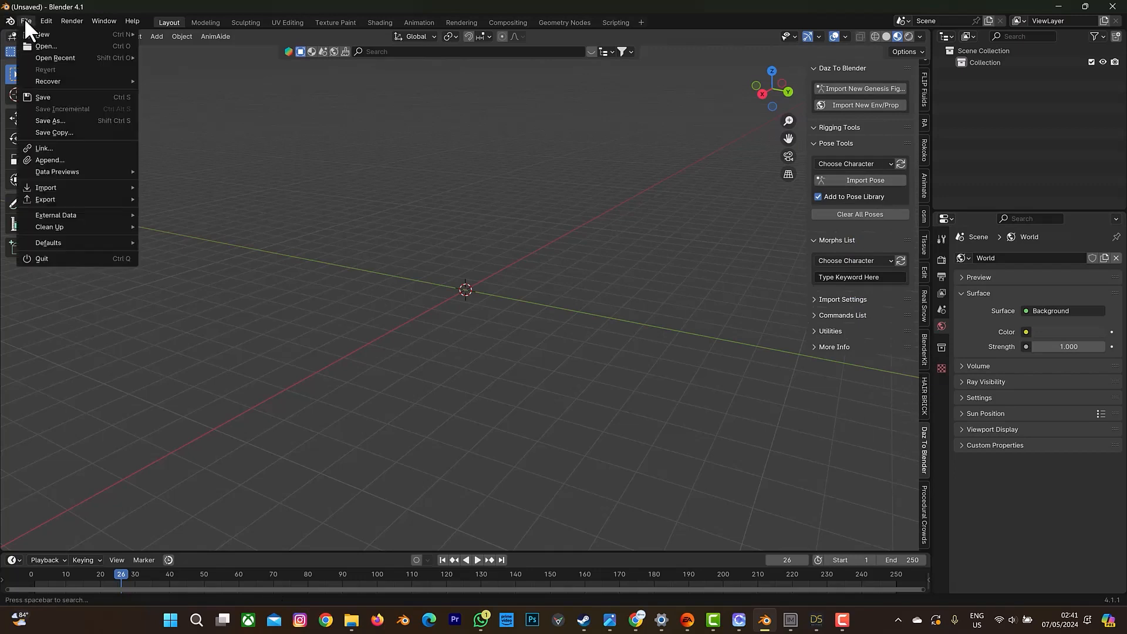
{"action": "left_click", "coordinate": [24, 20]}
{"action": "left_click", "coordinate": [45, 18]}
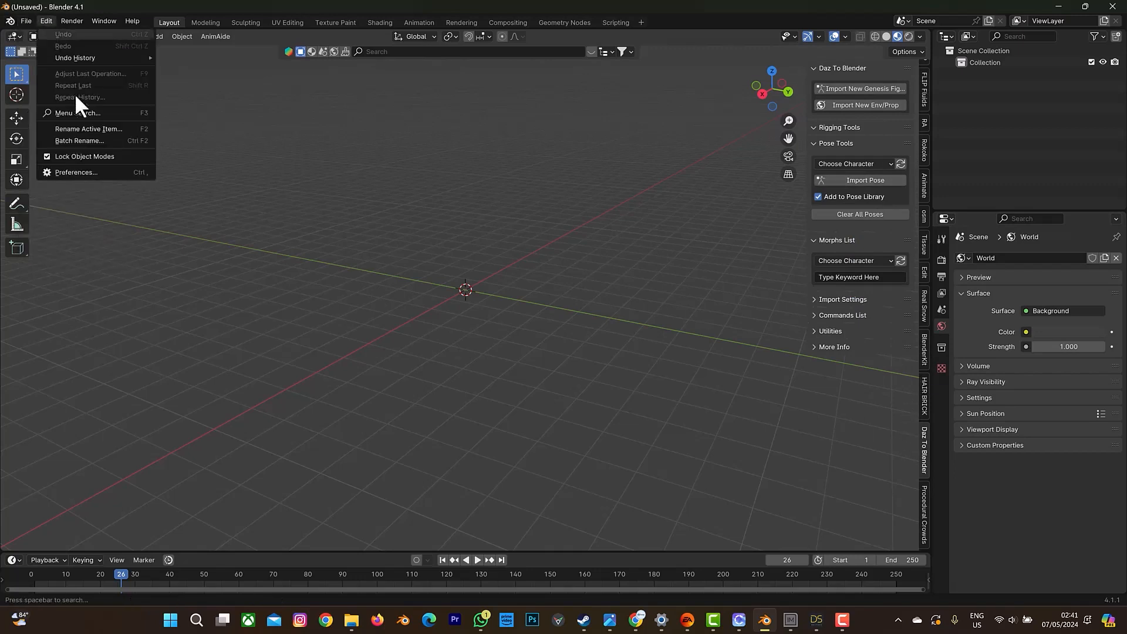
{"action": "left_click", "coordinate": [89, 170]}
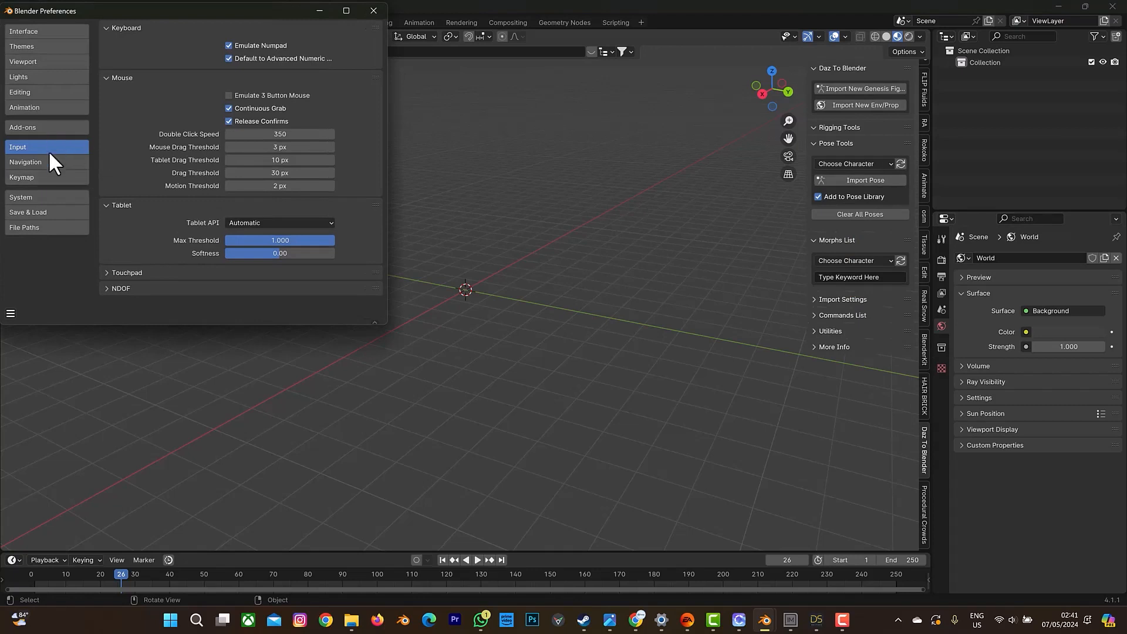
{"action": "left_click", "coordinate": [43, 126]}
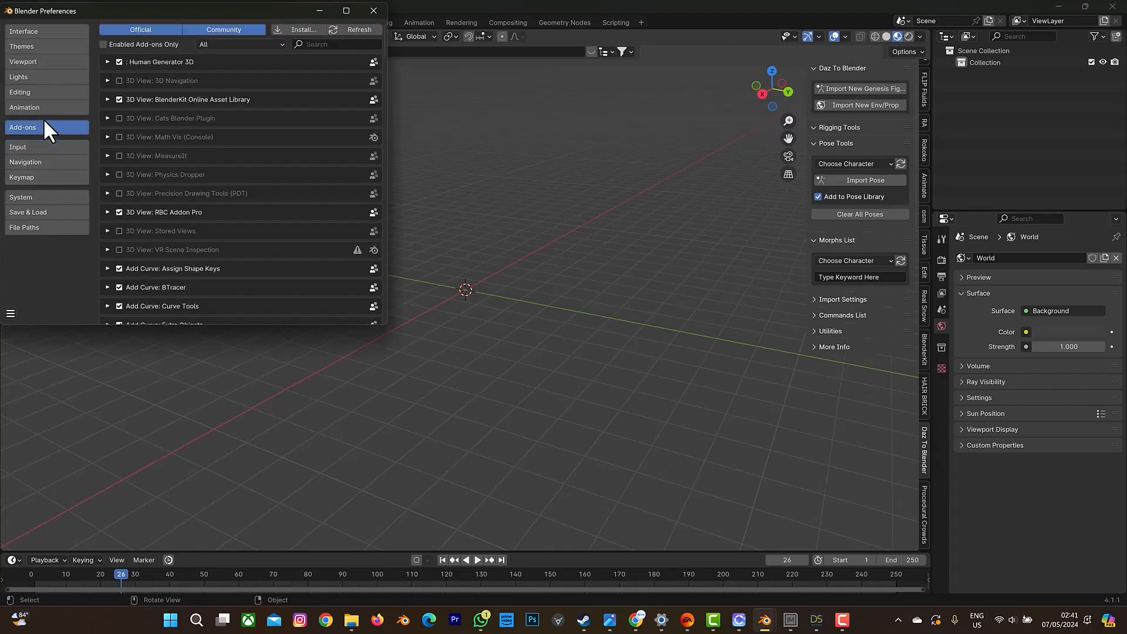
{"action": "left_click", "coordinate": [354, 43]}
{"action": "type", "text": "daz"}
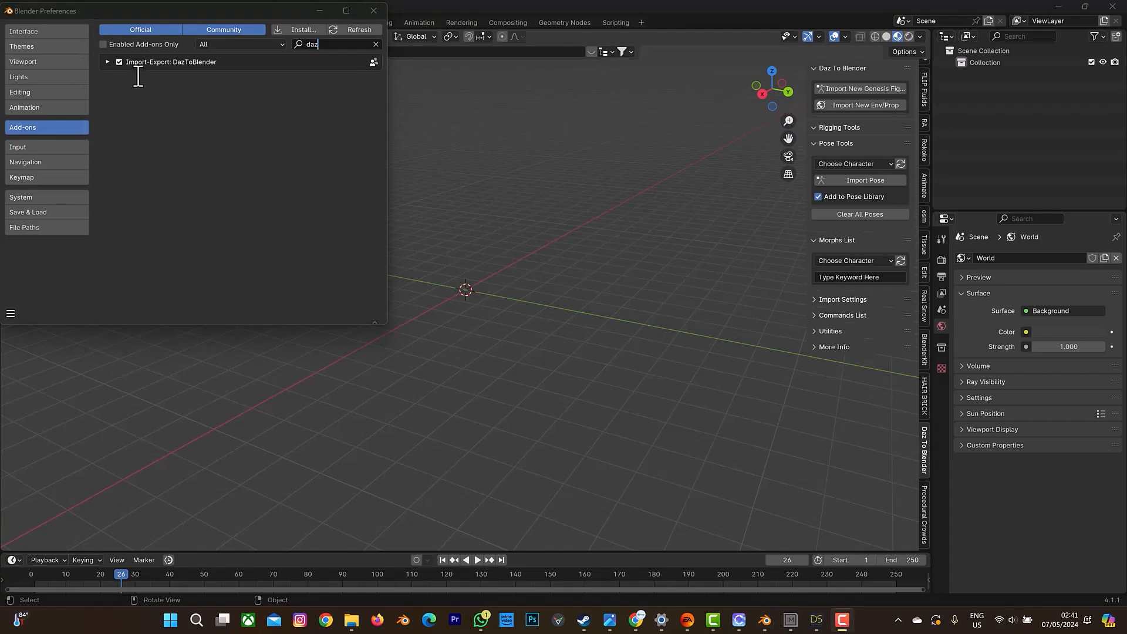
{"action": "left_click", "coordinate": [319, 11]}
Switch to DAZ Studio and load the Genesis 8.1 Basic Male figure into the scene.
{"action": "left_click", "coordinate": [817, 621]}
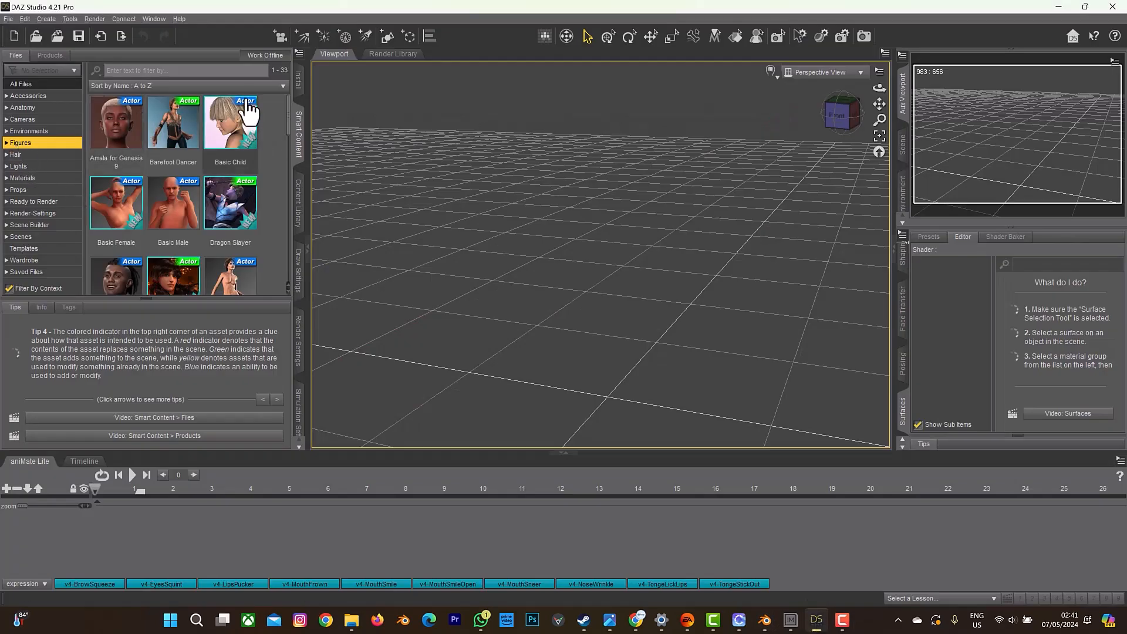
{"action": "scroll", "coordinate": [209, 224], "scroll_direction": "down", "scroll_amount": 6}
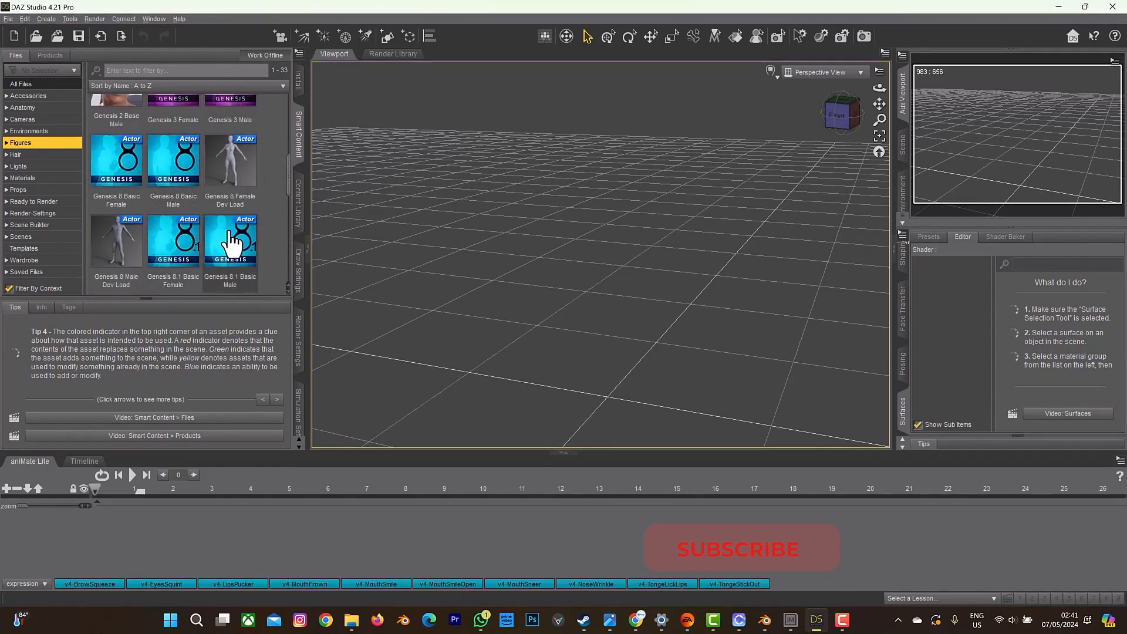
{"action": "double_click", "coordinate": [230, 238]}
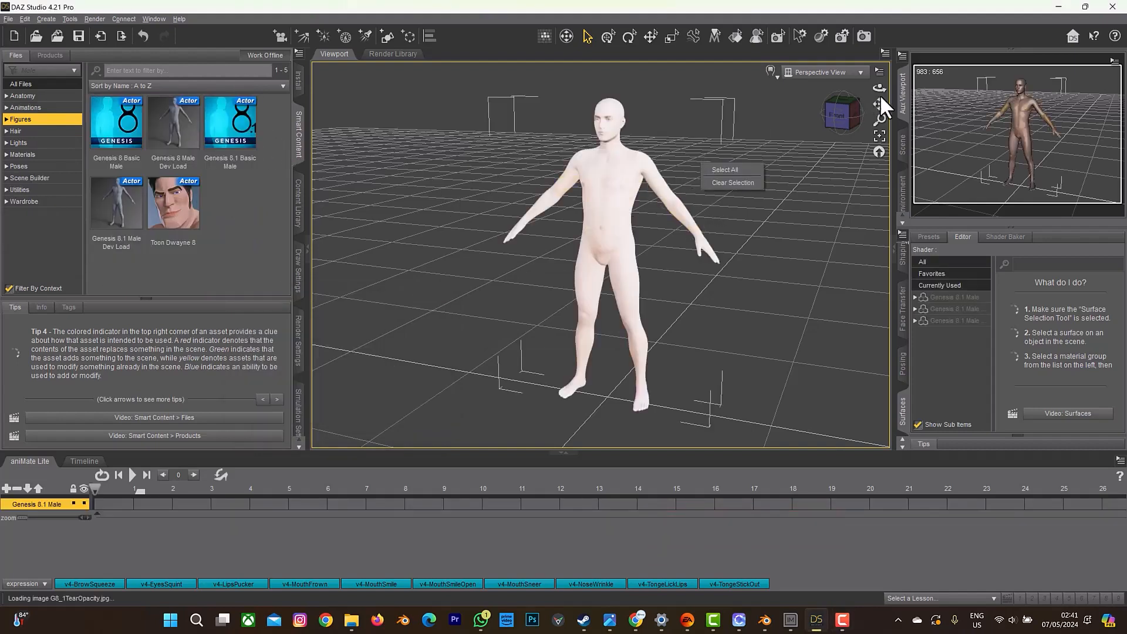
{"action": "mouse_move", "coordinate": [880, 88]}
{"action": "left_mouse_down"}
{"action": "mouse_move", "coordinate": [822, 87]}
{"action": "mouse_move", "coordinate": [879, 85]}
{"action": "left_mouse_up"}
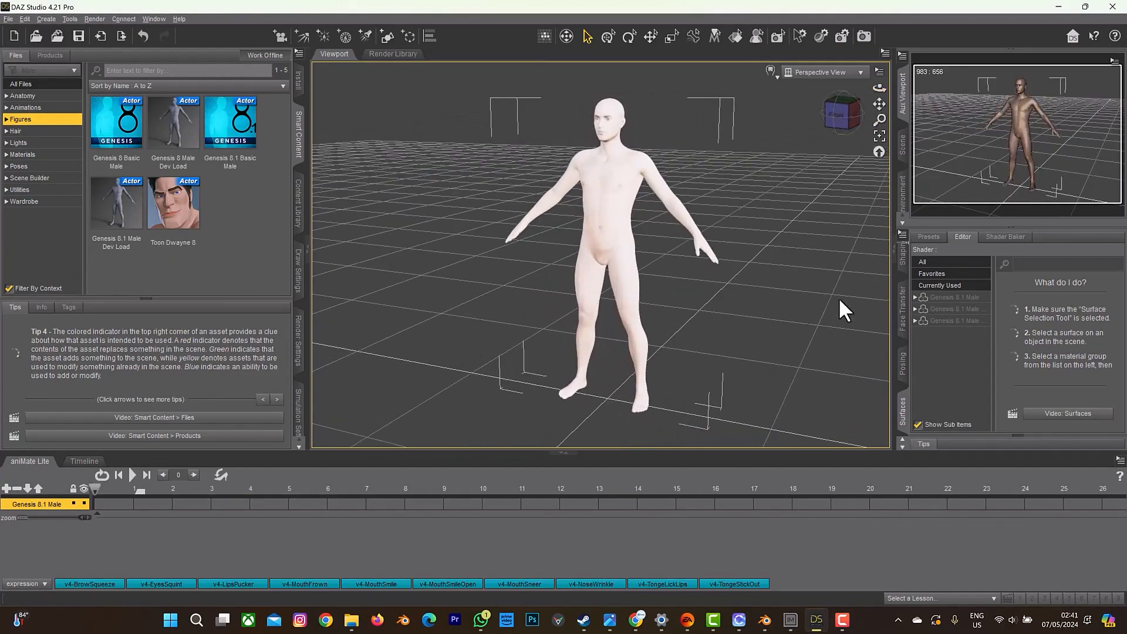
{"action": "left_click", "coordinate": [903, 365]}
{"action": "left_click", "coordinate": [906, 322]}
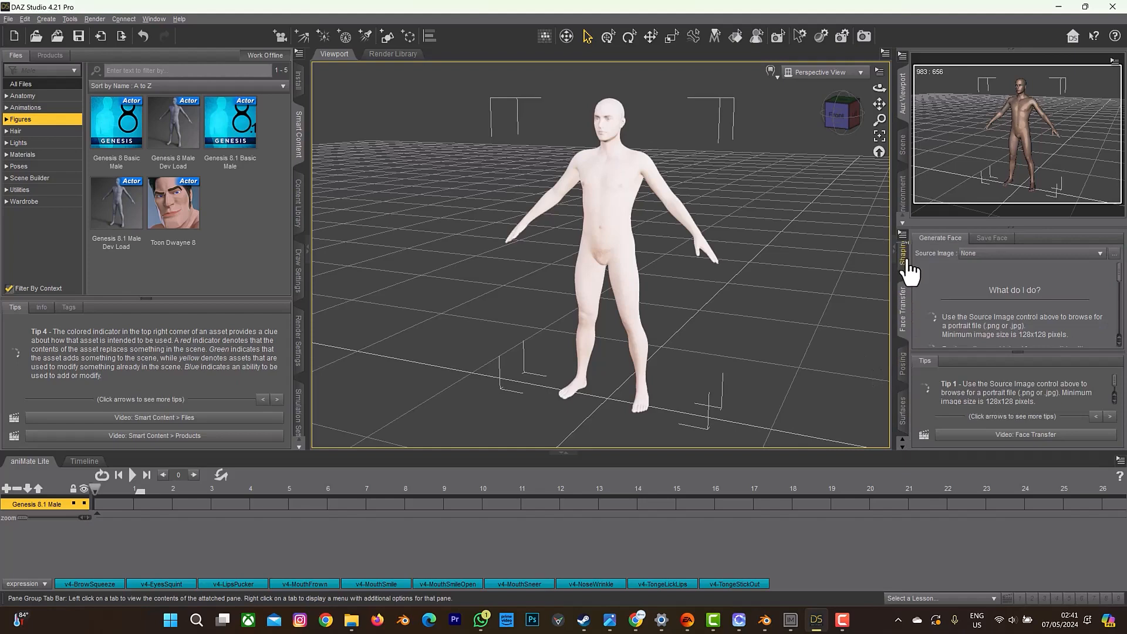
{"action": "scroll", "coordinate": [901, 332], "scroll_direction": "down", "scroll_amount": 4}
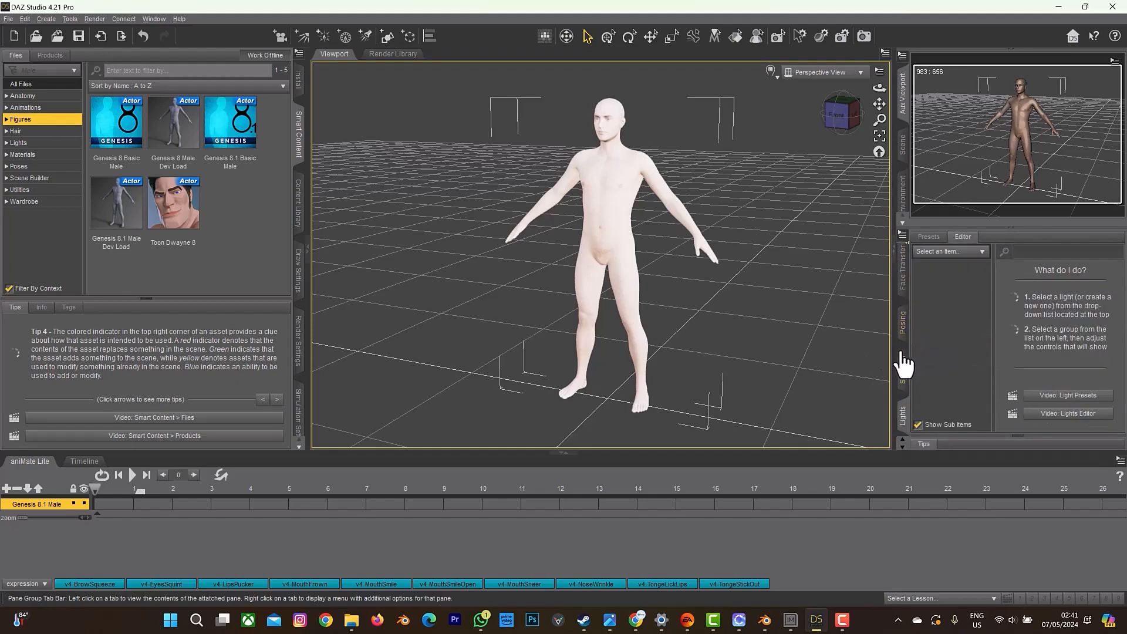
{"action": "scroll", "coordinate": [902, 351], "scroll_direction": "up", "scroll_amount": 6}
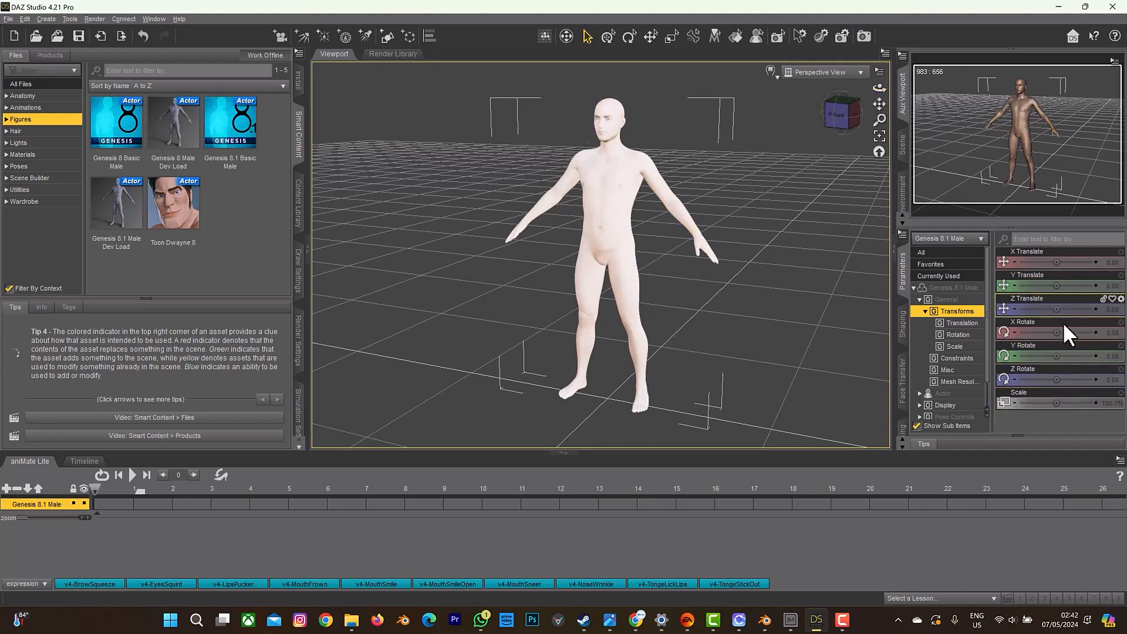
Send the Genesis 8.1 Male figure to Blender through the Daz To Blender bridge as a Skeletal Mesh.
{"action": "left_click", "coordinate": [10, 19]}
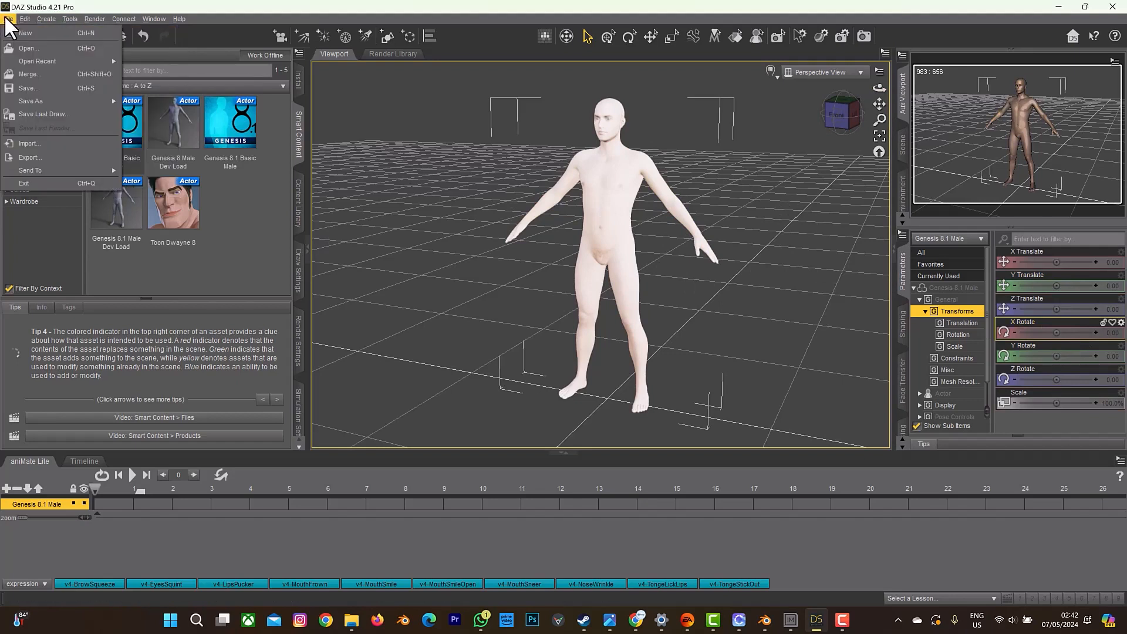
{"action": "mouse_move", "coordinate": [33, 170]}
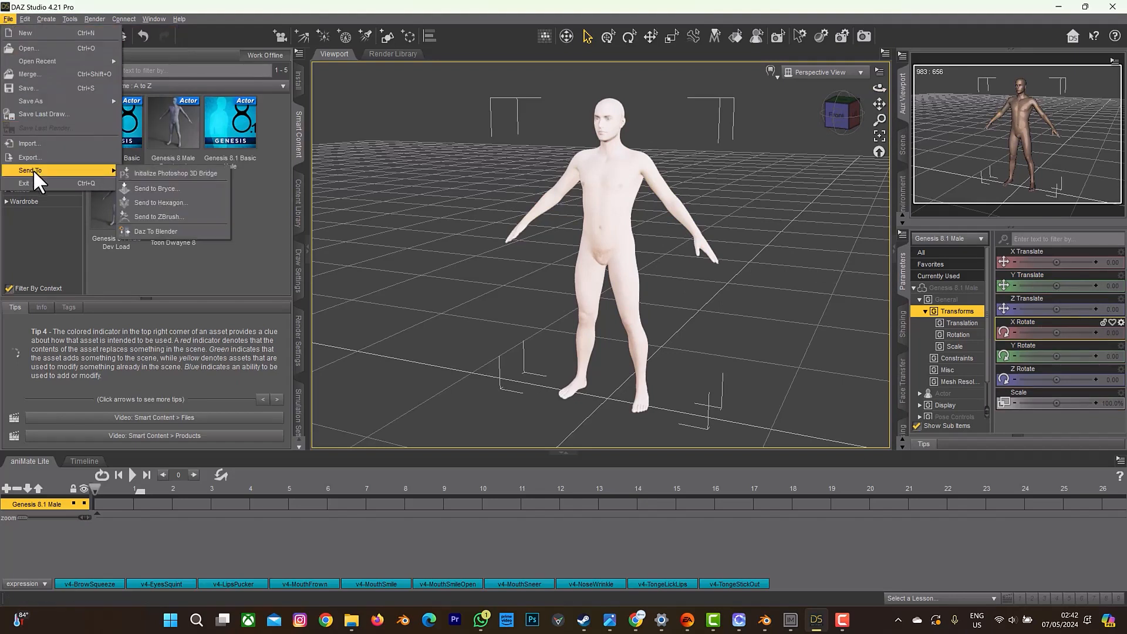
{"action": "left_click", "coordinate": [179, 230]}
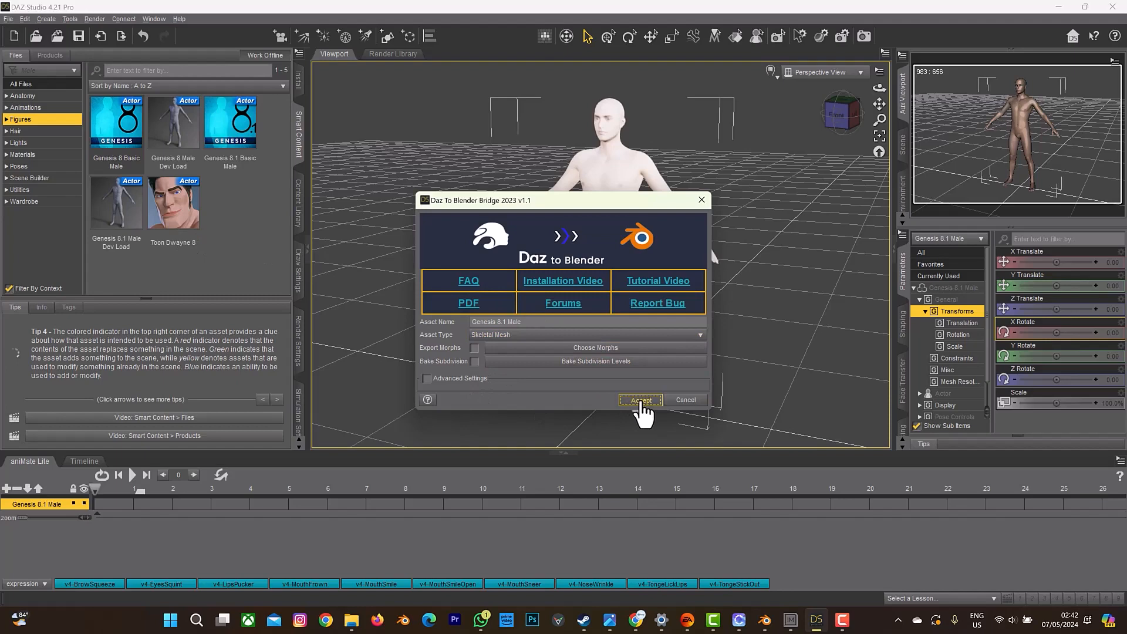
{"action": "left_click", "coordinate": [640, 401]}
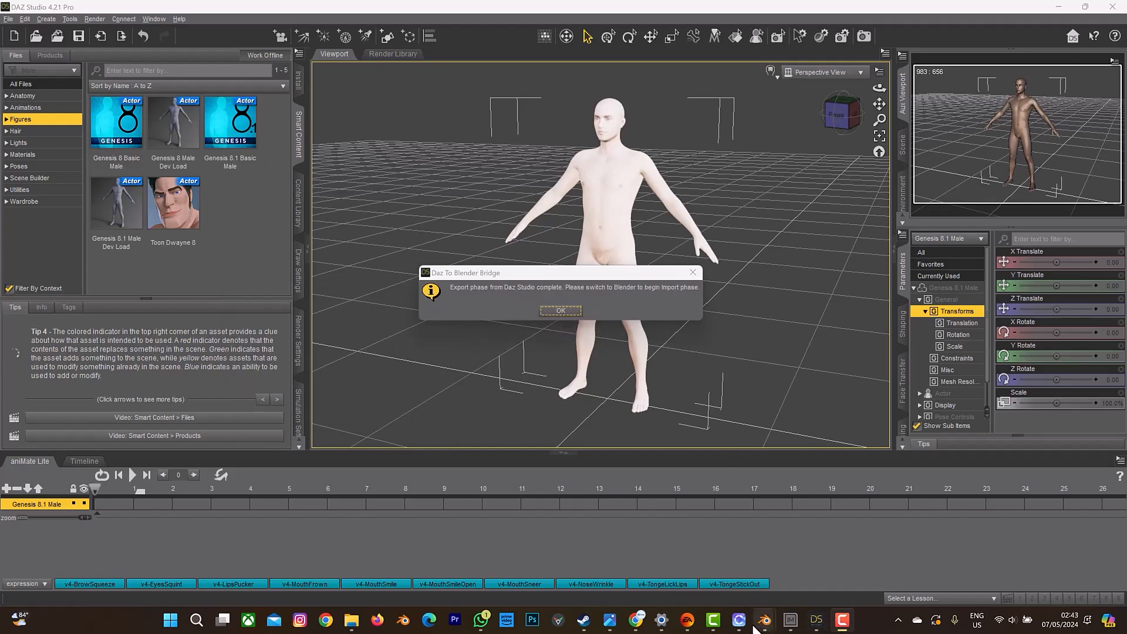
Switch to Blender, close its preferences window and bring up the main scene window.
{"action": "mouse_move", "coordinate": [765, 620]}
{"action": "left_click", "coordinate": [732, 574]}
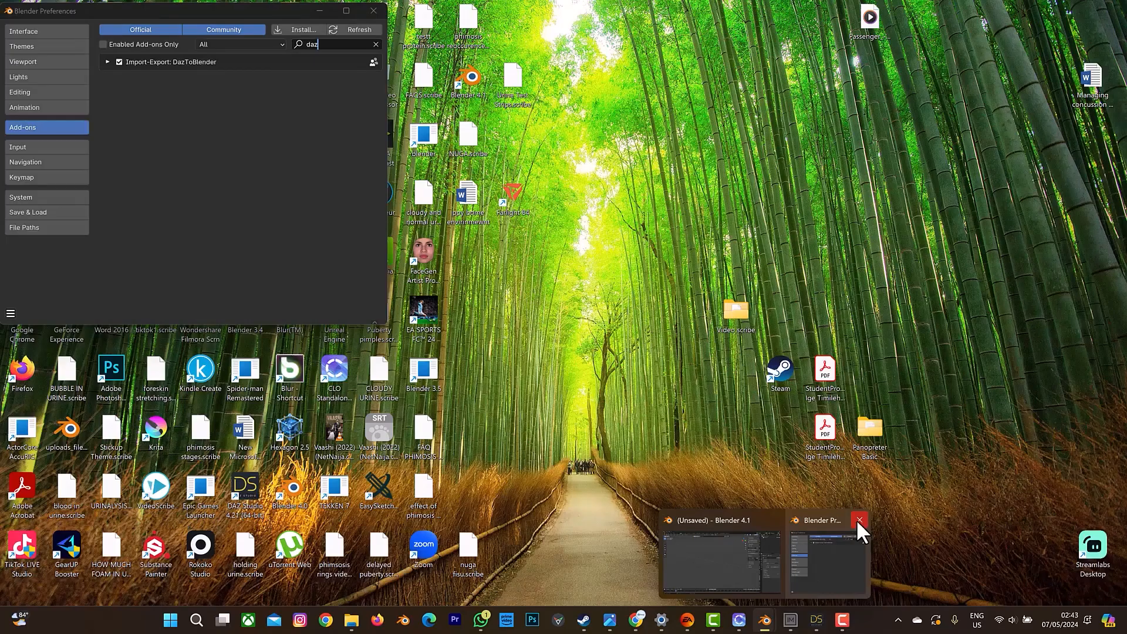
{"action": "left_click", "coordinate": [858, 519]}
{"action": "left_click", "coordinate": [776, 549]}
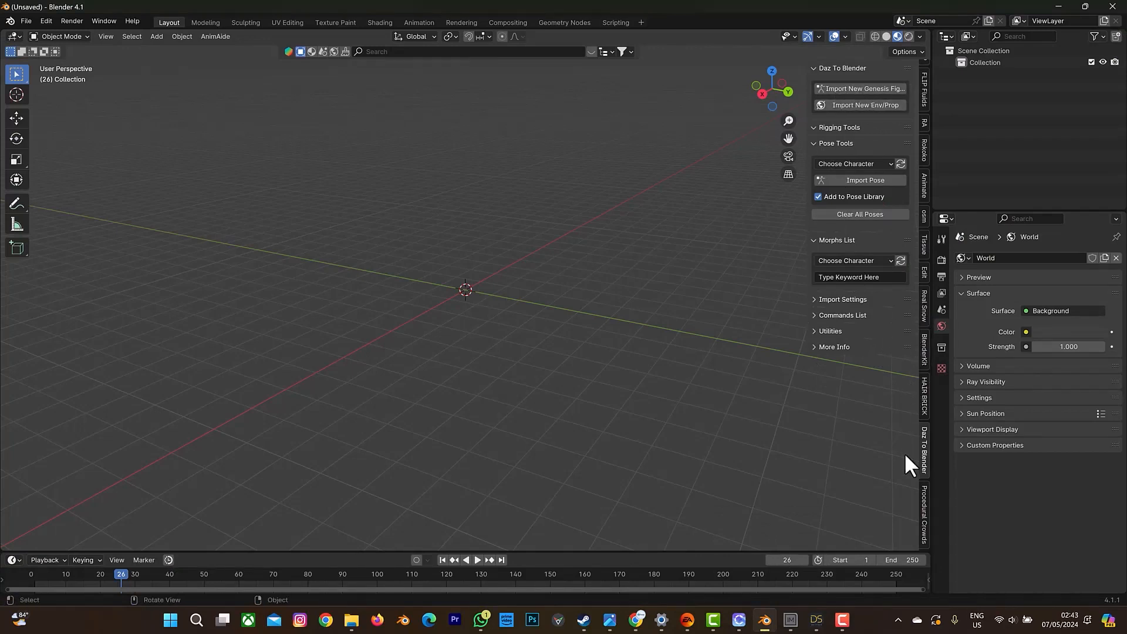
Import the exported Genesis figure into the scene with the Daz To Blender add-on.
{"action": "left_click", "coordinate": [850, 88]}
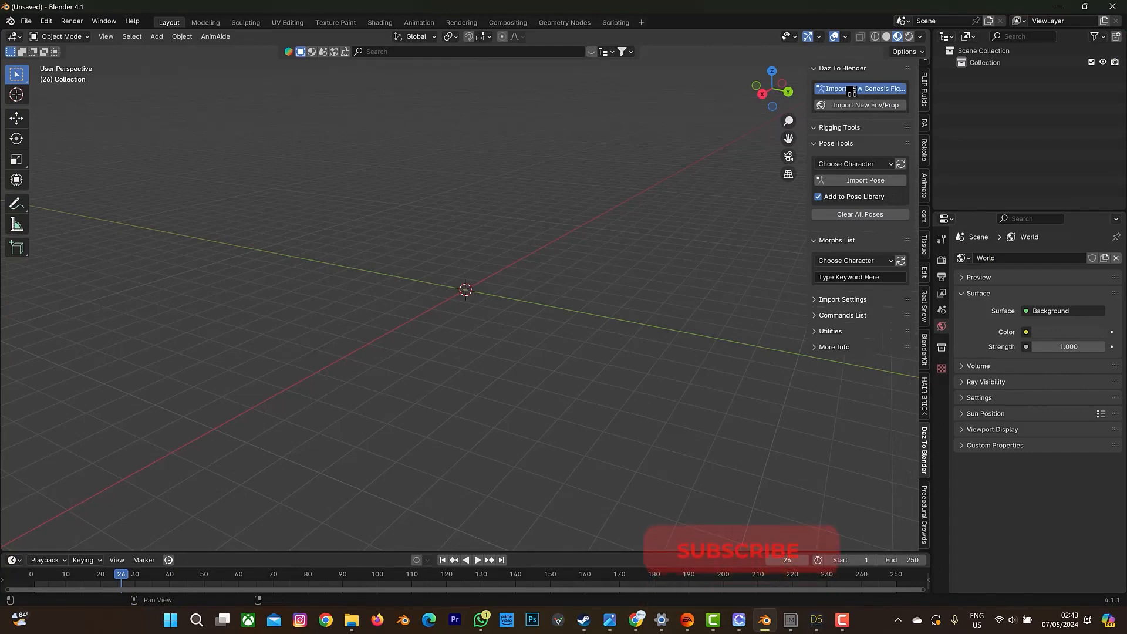
{"action": "left_click_drag", "start_coordinate": [773, 88], "coordinate": [690, 147]}
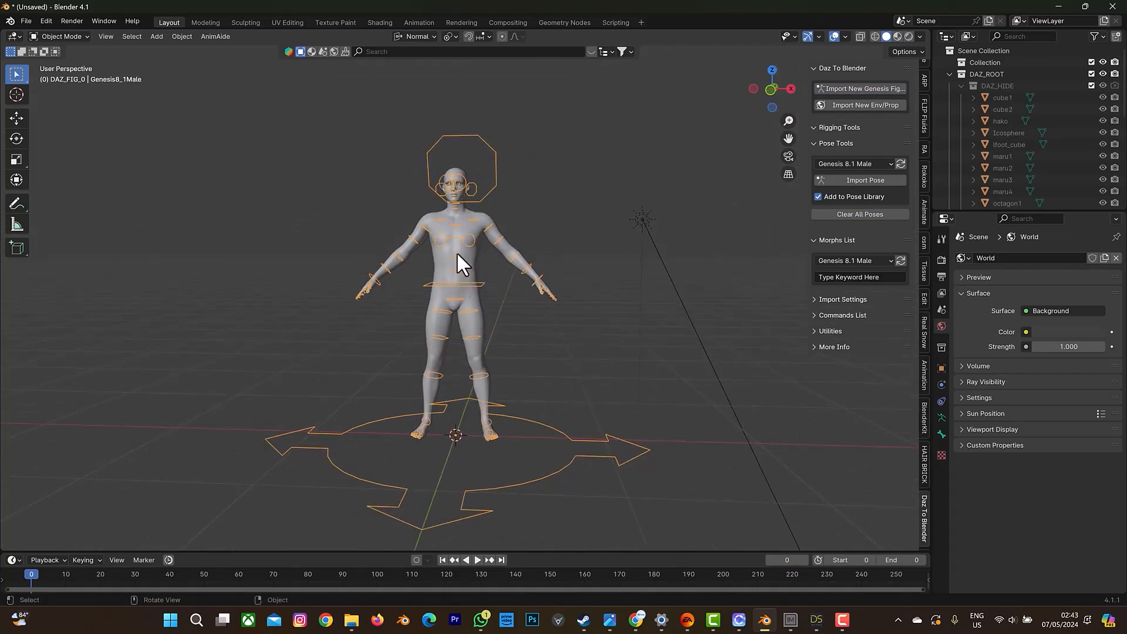
{"action": "left_click", "coordinate": [454, 197]}
{"action": "left_click", "coordinate": [494, 164]}
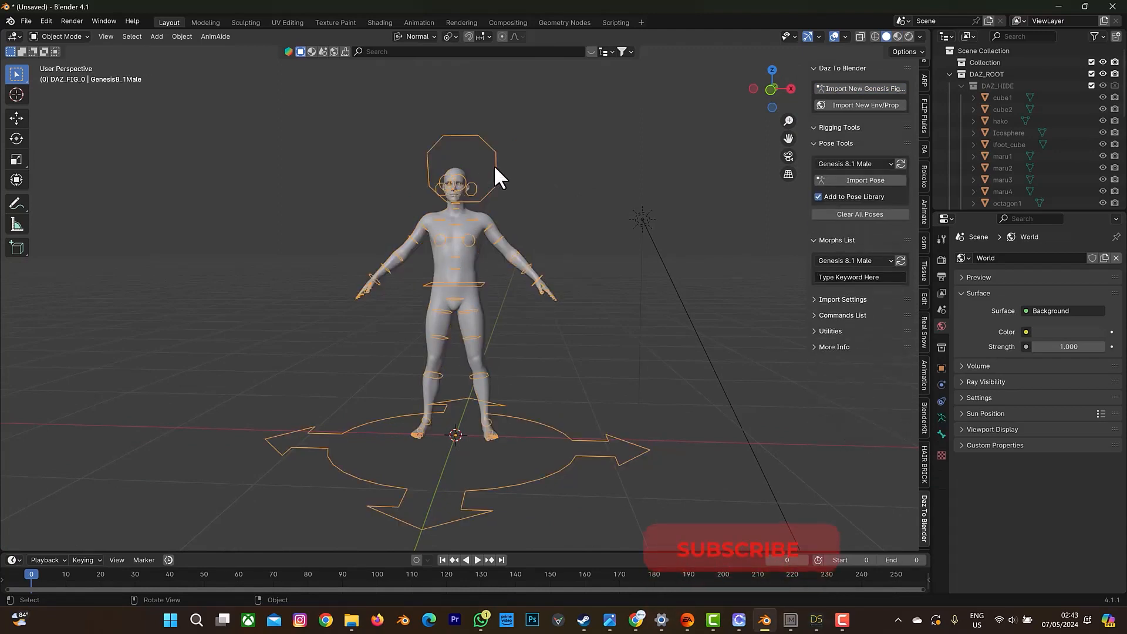
Delete the Genesis 8.1 Male figure's armature and show the viewport in Material Preview shading.
{"action": "key", "text": "Delete"}
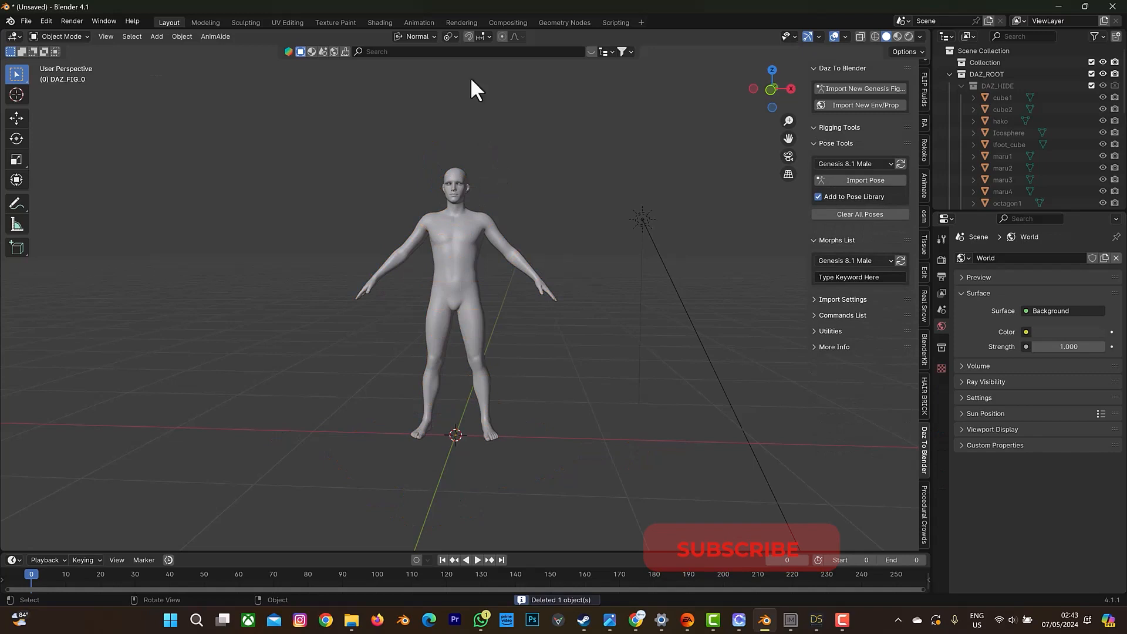
{"action": "left_click", "coordinate": [896, 36]}
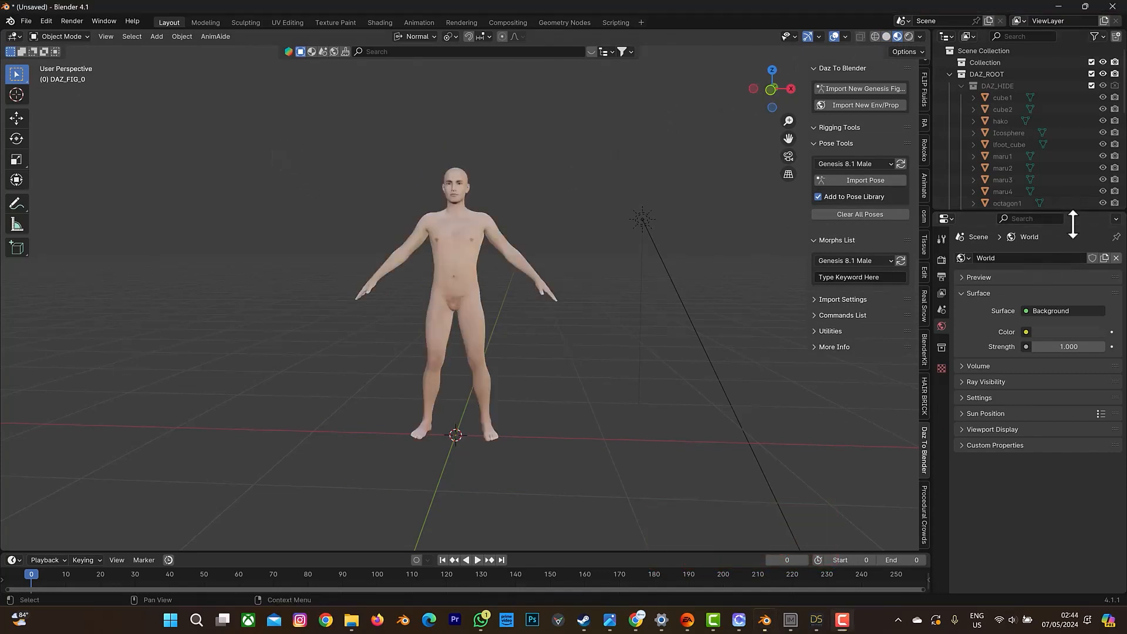
Enlarge the outliner and delete the DAZ_HIDE collection together with its whole hierarchy.
{"action": "left_click_drag", "start_coordinate": [1071, 213], "coordinate": [1068, 309]}
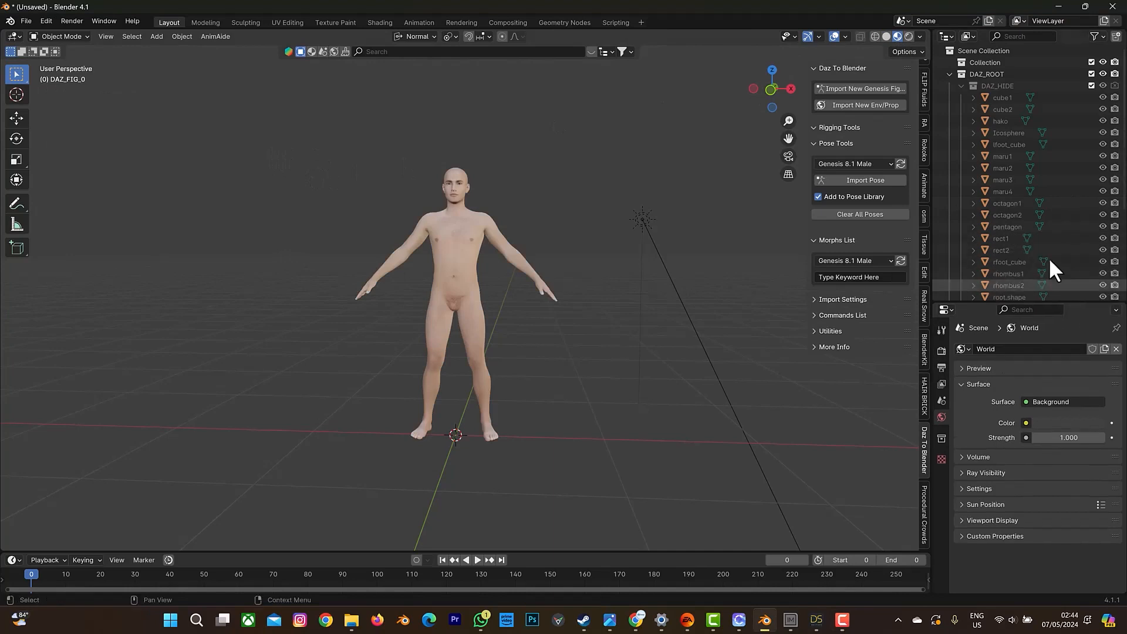
{"action": "left_click", "coordinate": [950, 75]}
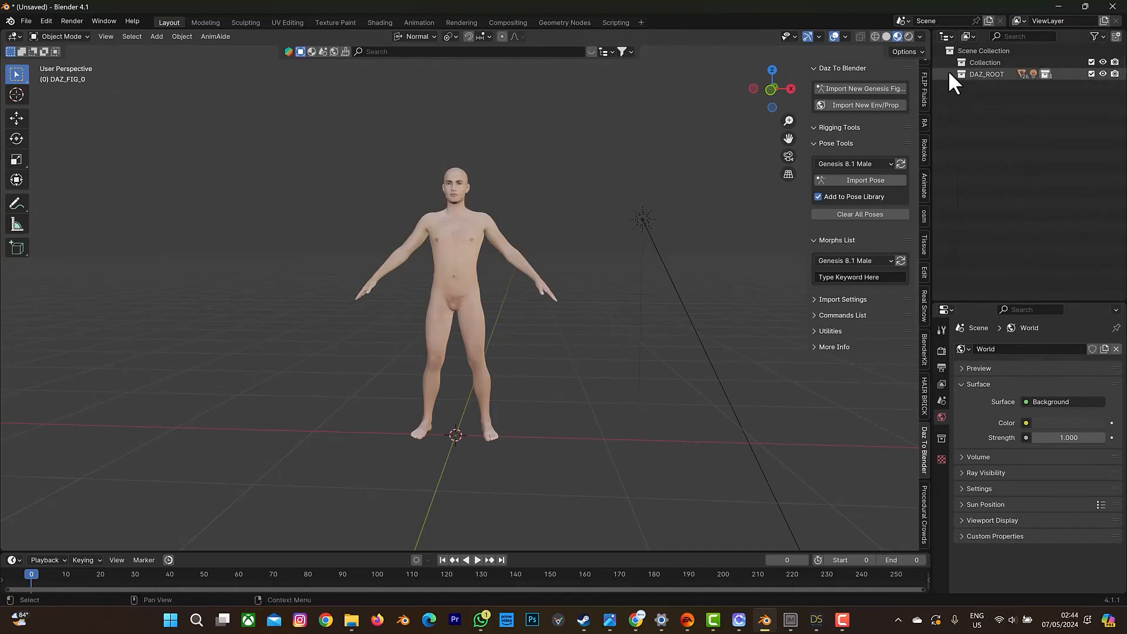
{"action": "left_click", "coordinate": [950, 74]}
{"action": "left_click", "coordinate": [989, 86]}
{"action": "scroll", "coordinate": [1018, 134], "scroll_direction": "down", "scroll_amount": 5}
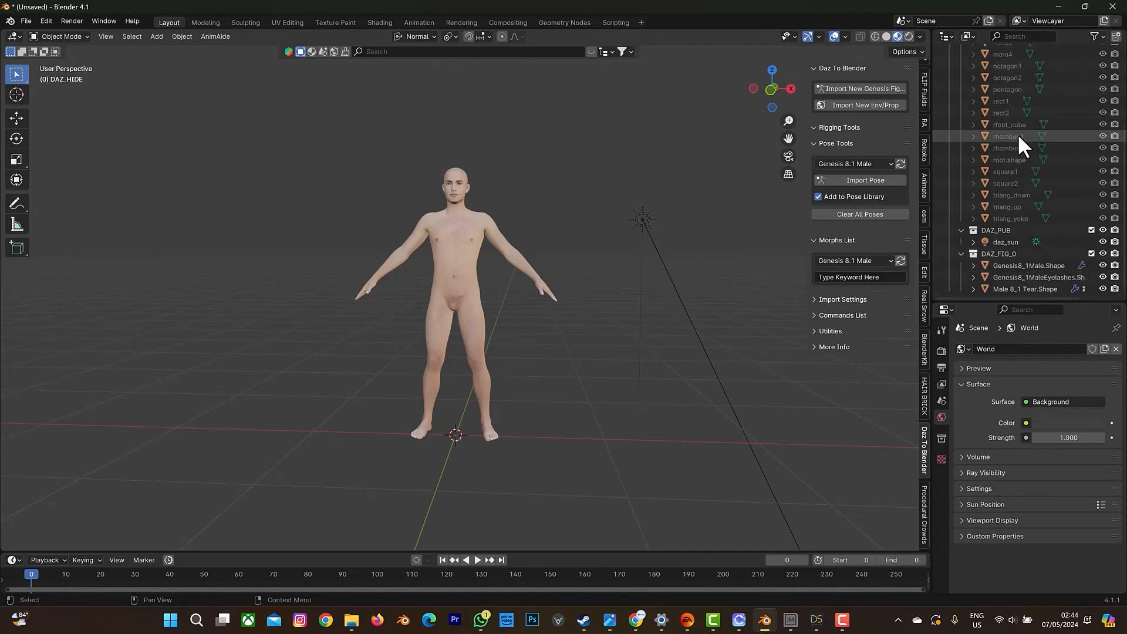
{"action": "scroll", "coordinate": [1007, 59], "scroll_direction": "up", "scroll_amount": 5}
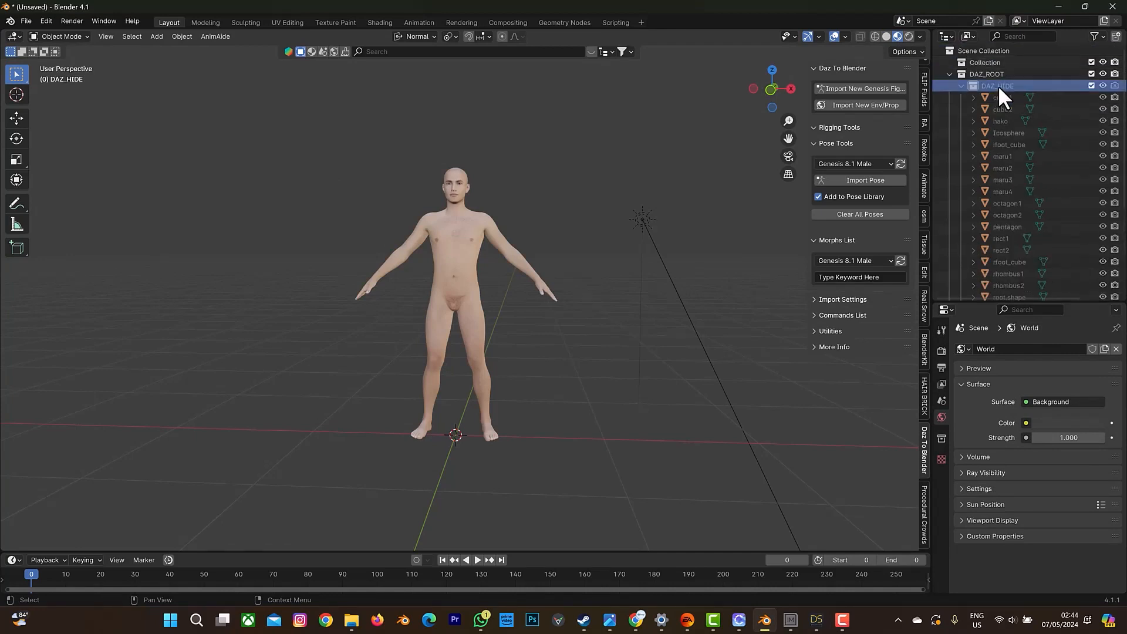
{"action": "right_click", "coordinate": [999, 85]}
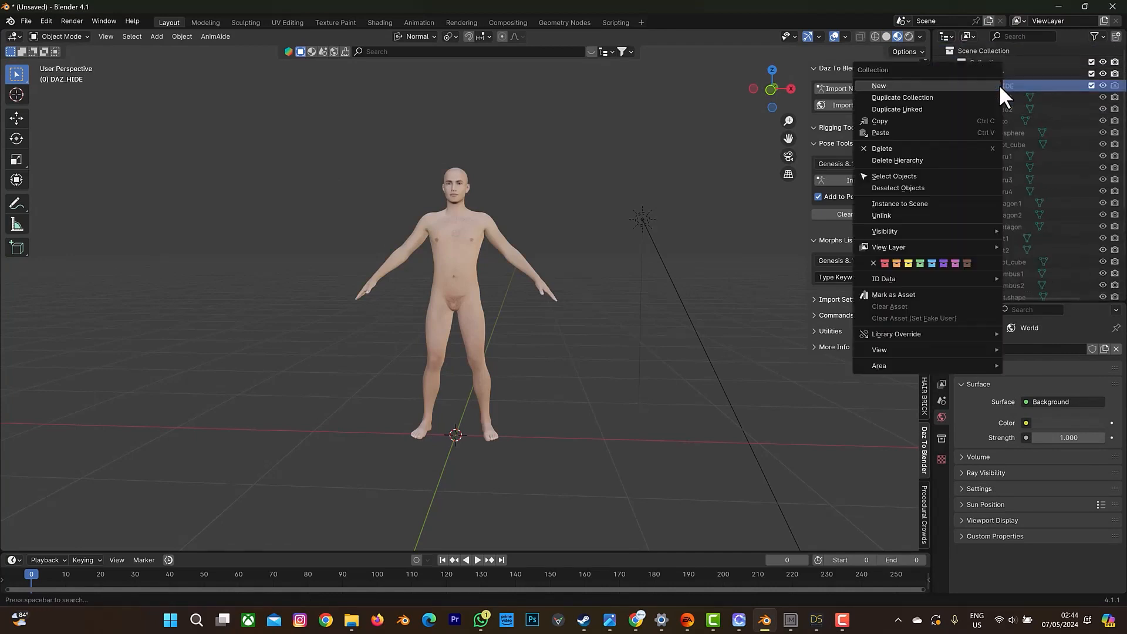
{"action": "left_click", "coordinate": [932, 160]}
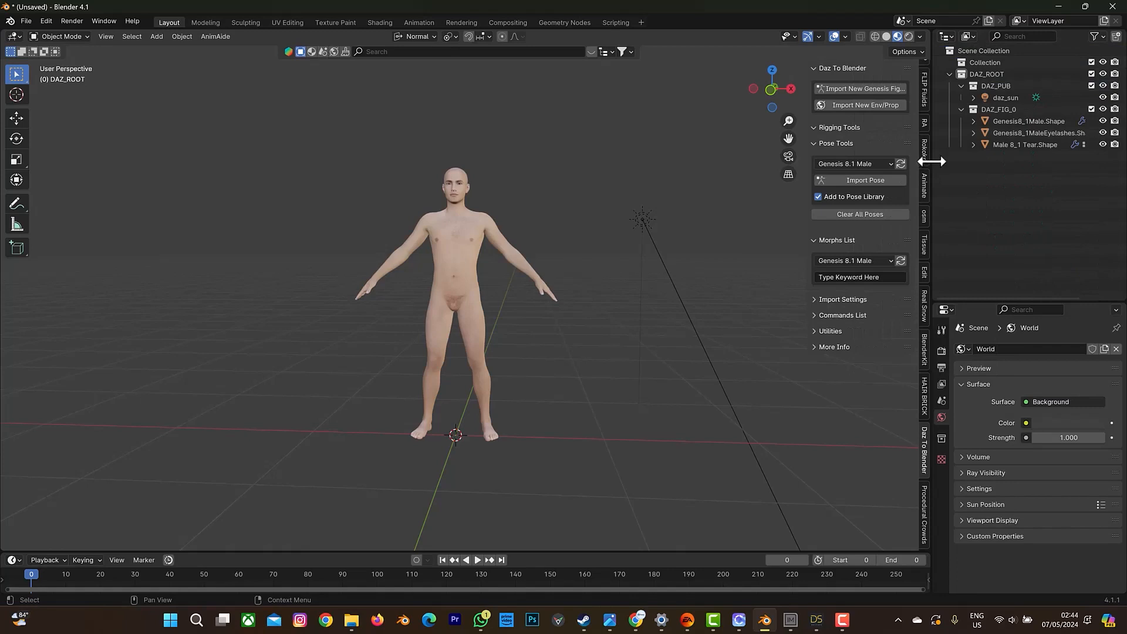
Inspect the figure's face and delete the Male 8_1 Tear.Shape object with its hierarchy.
{"action": "left_click", "coordinate": [973, 144]}
{"action": "scroll", "coordinate": [467, 186], "scroll_direction": "up", "scroll_amount": 8}
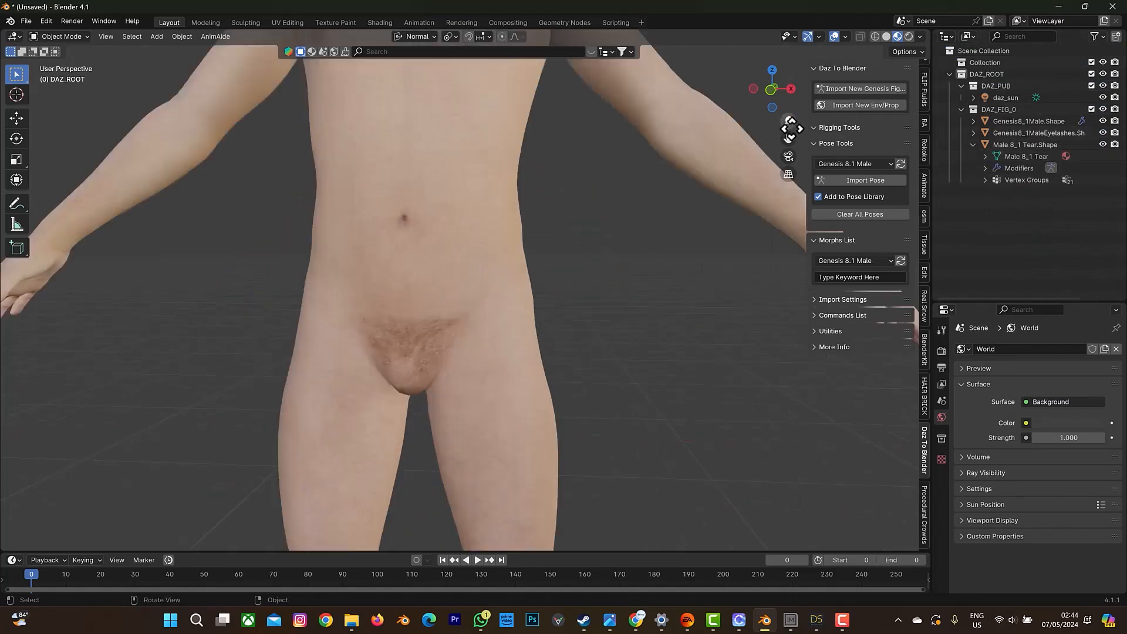
{"action": "left_click_drag", "start_coordinate": [790, 139], "coordinate": [790, 573]}
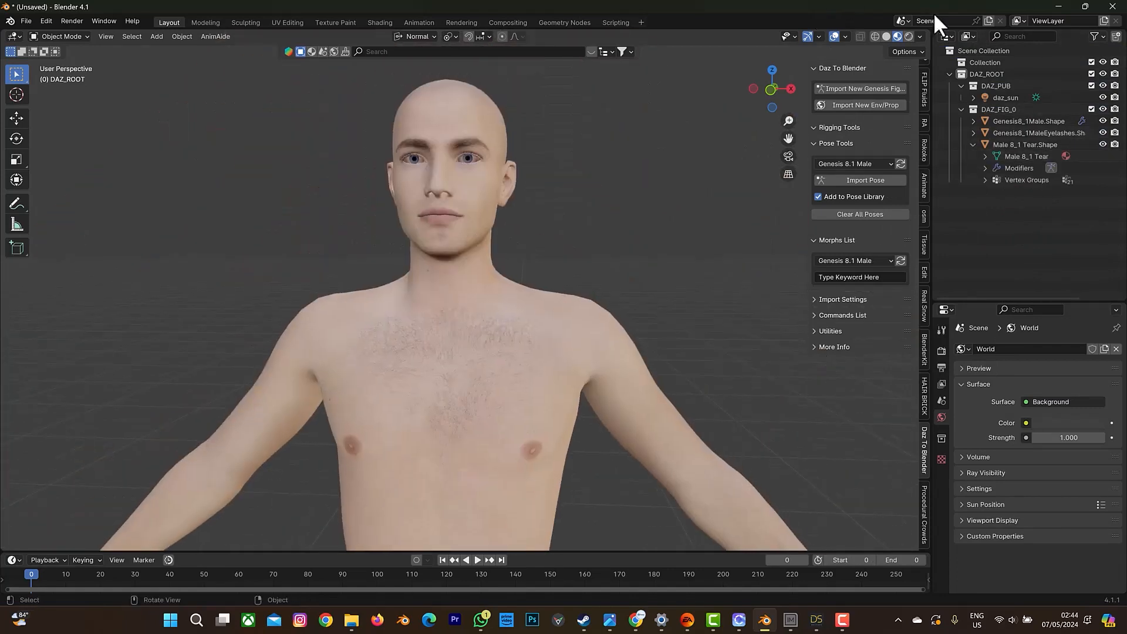
{"action": "right_click", "coordinate": [1032, 146]}
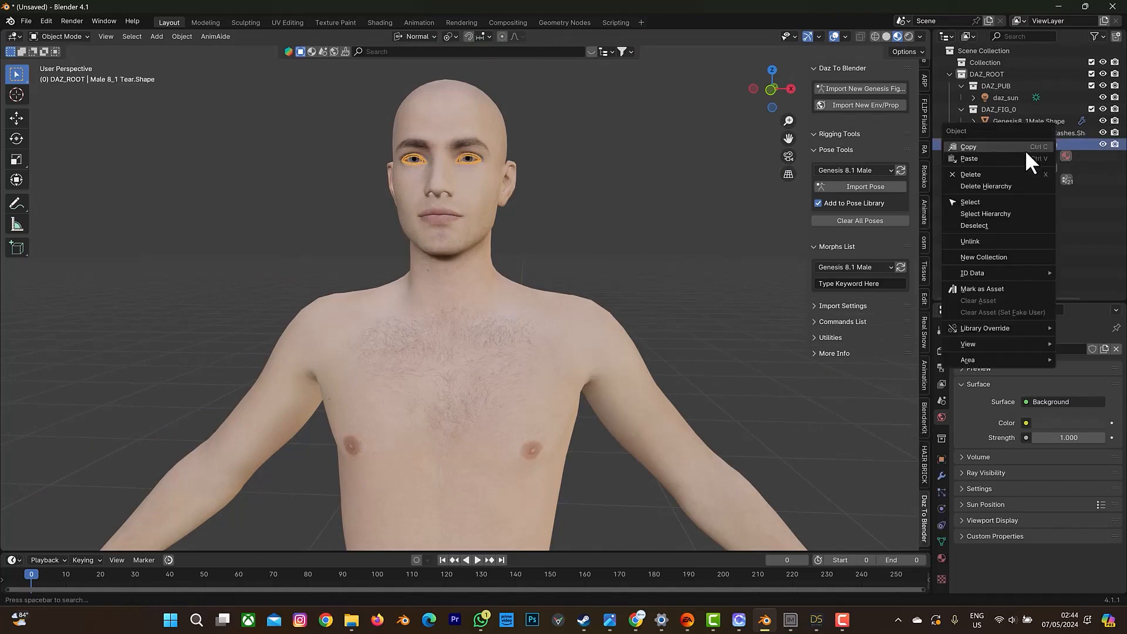
{"action": "left_click", "coordinate": [1003, 186]}
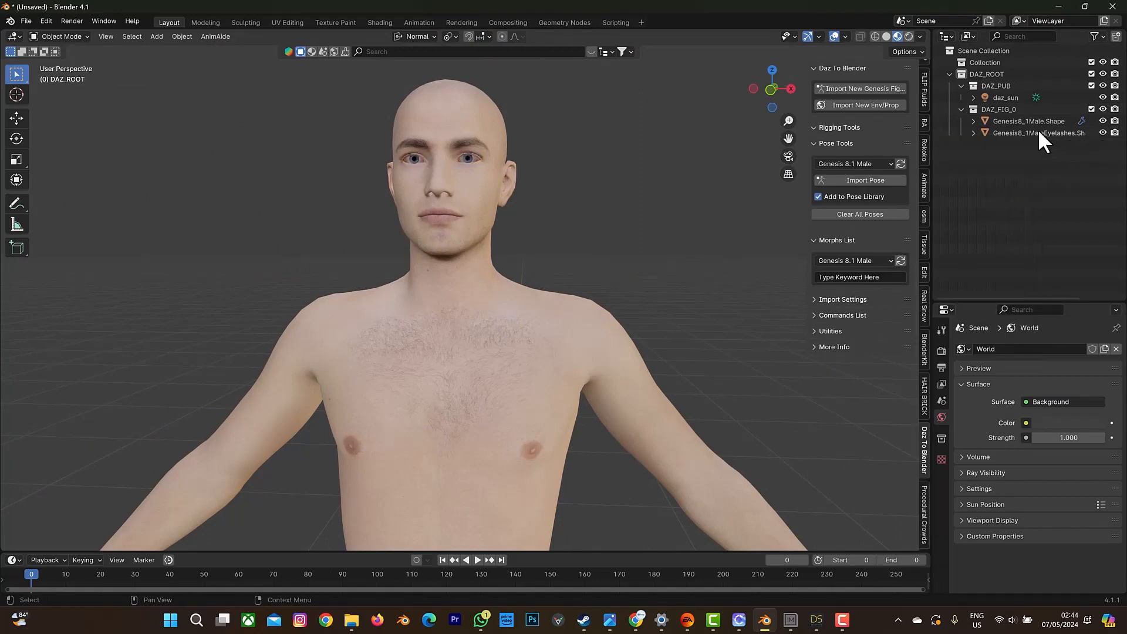
Expand the body and eyelash meshes in the outliner and delete the DAZ_PUB collection together with its daz_sun light.
{"action": "left_click", "coordinate": [974, 133]}
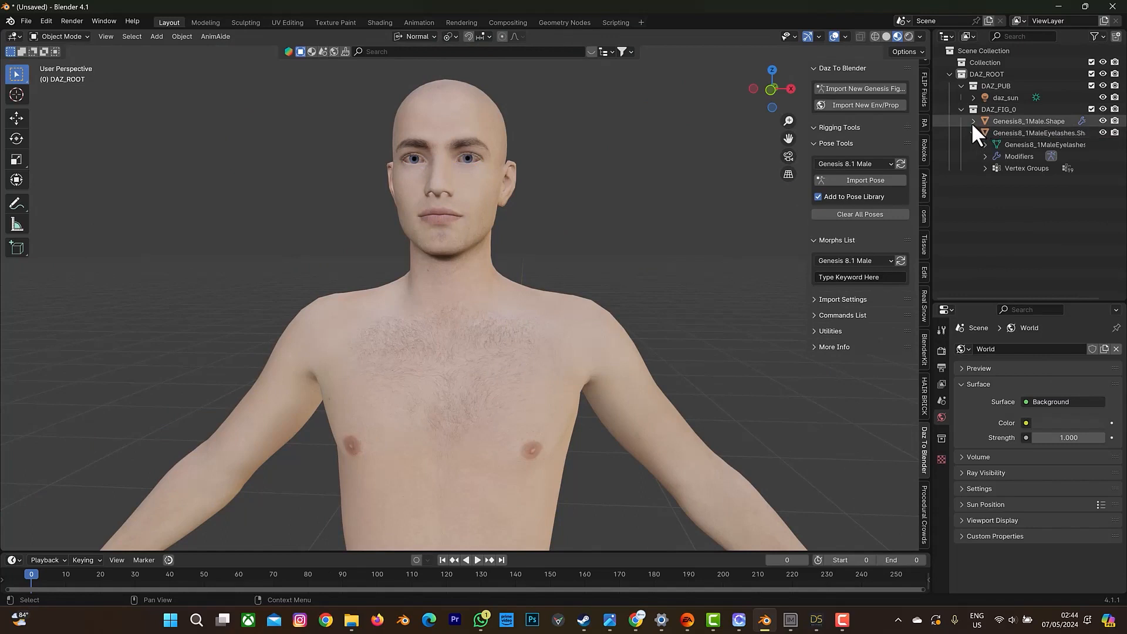
{"action": "left_click", "coordinate": [973, 121]}
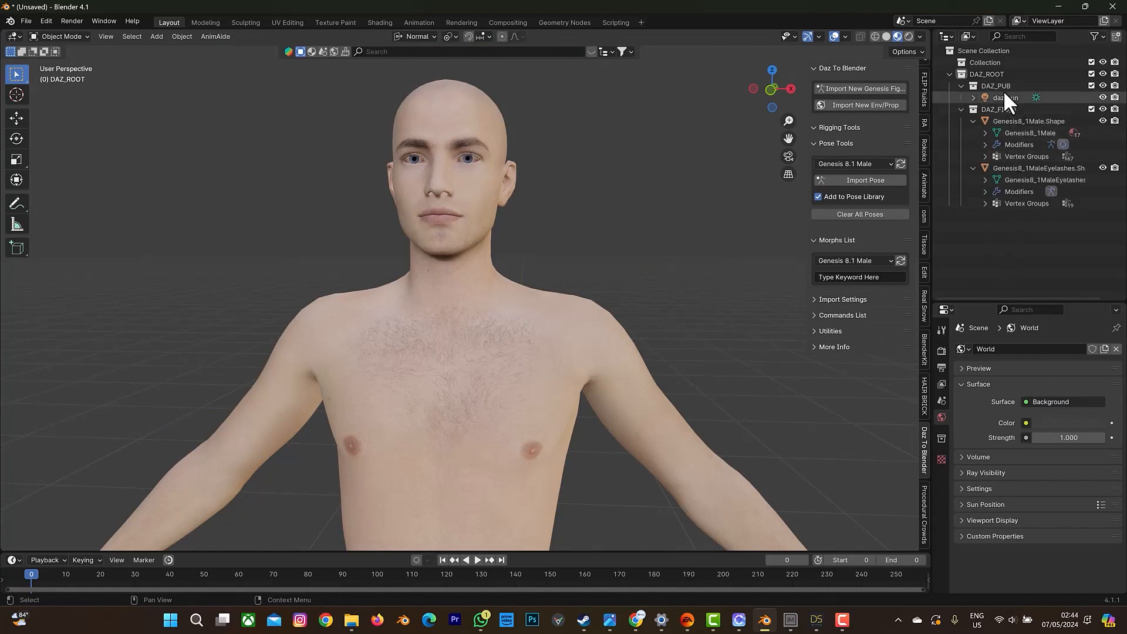
{"action": "right_click", "coordinate": [1000, 83]}
{"action": "left_click", "coordinate": [956, 121]}
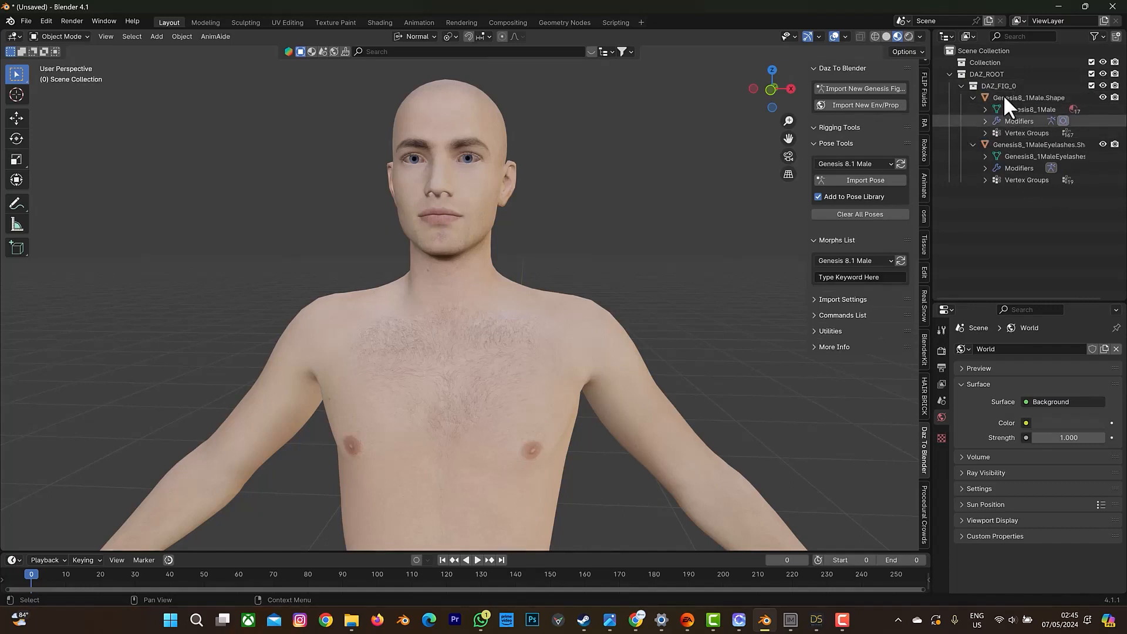
Make DAZ_FIG_0 the active collection, collapse the Genesis8_1Male.Shape entry and bring the figure's legs and feet into view.
{"action": "left_click", "coordinate": [1000, 87]}
{"action": "left_click", "coordinate": [968, 100]}
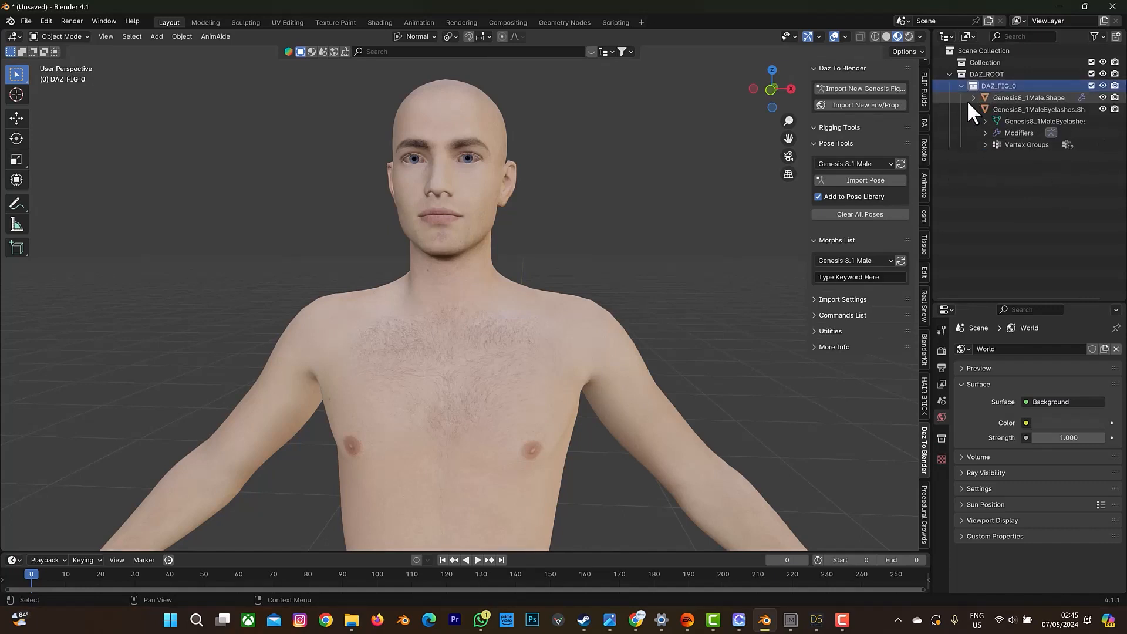
{"action": "scroll", "coordinate": [488, 298], "scroll_direction": "down", "scroll_amount": 6}
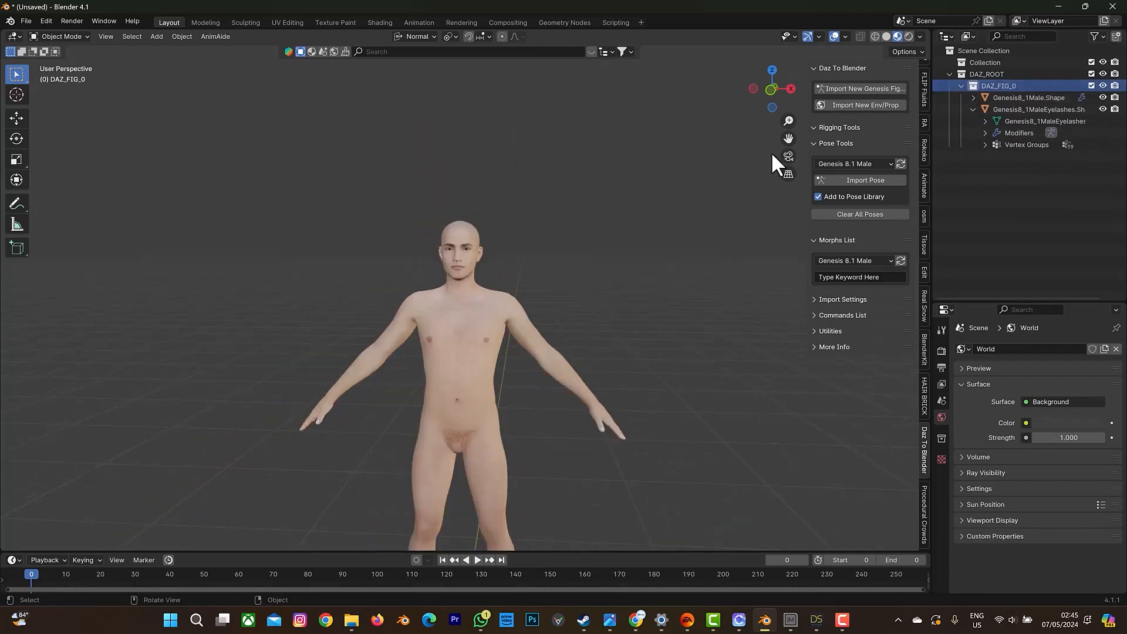
{"action": "left_click_drag", "start_coordinate": [788, 138], "coordinate": [833, 1]}
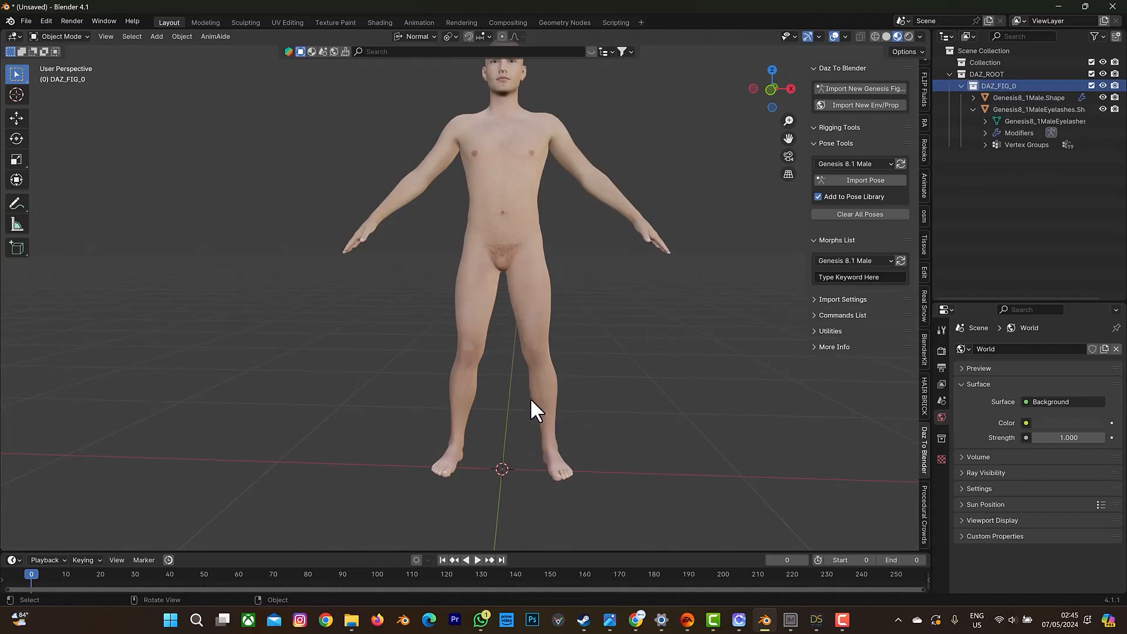
Switch to Chrome, browse the sneakers search results on Sketchfab and return to Blender.
{"action": "left_click", "coordinate": [25, 20]}
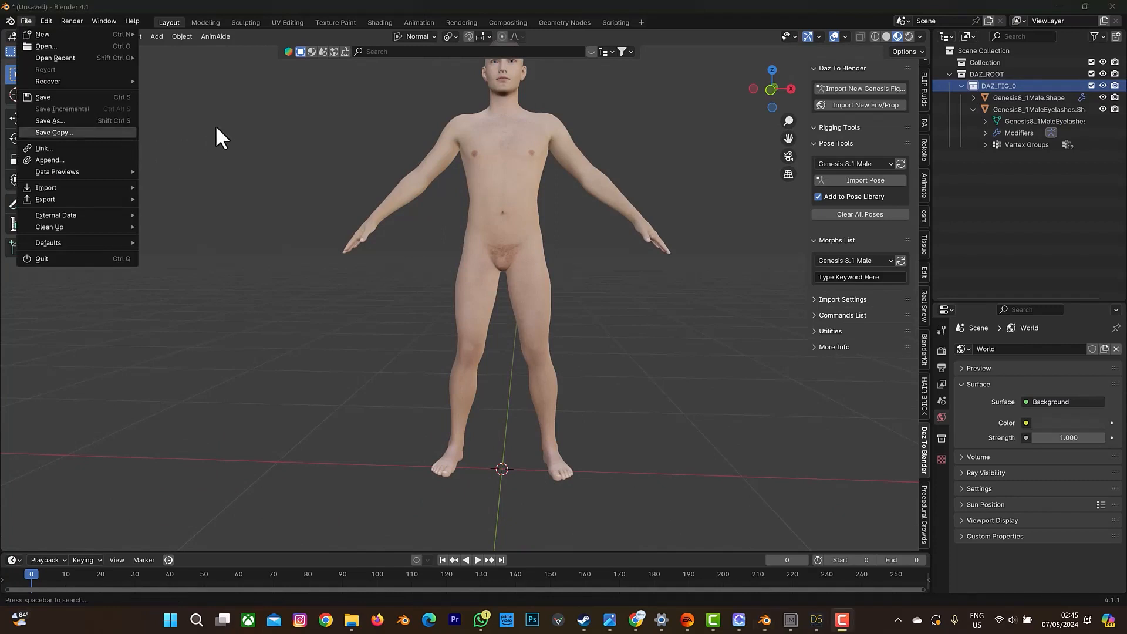
{"action": "left_click", "coordinate": [635, 620]}
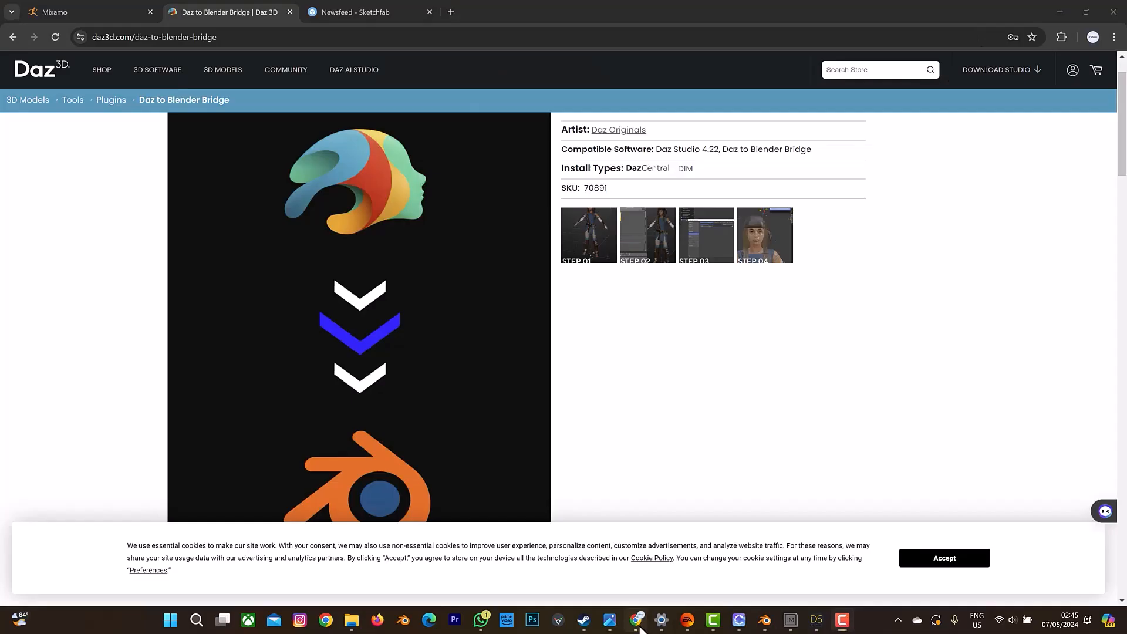
{"action": "left_click", "coordinate": [311, 10]}
{"action": "scroll", "coordinate": [643, 384], "scroll_direction": "down", "scroll_amount": 15}
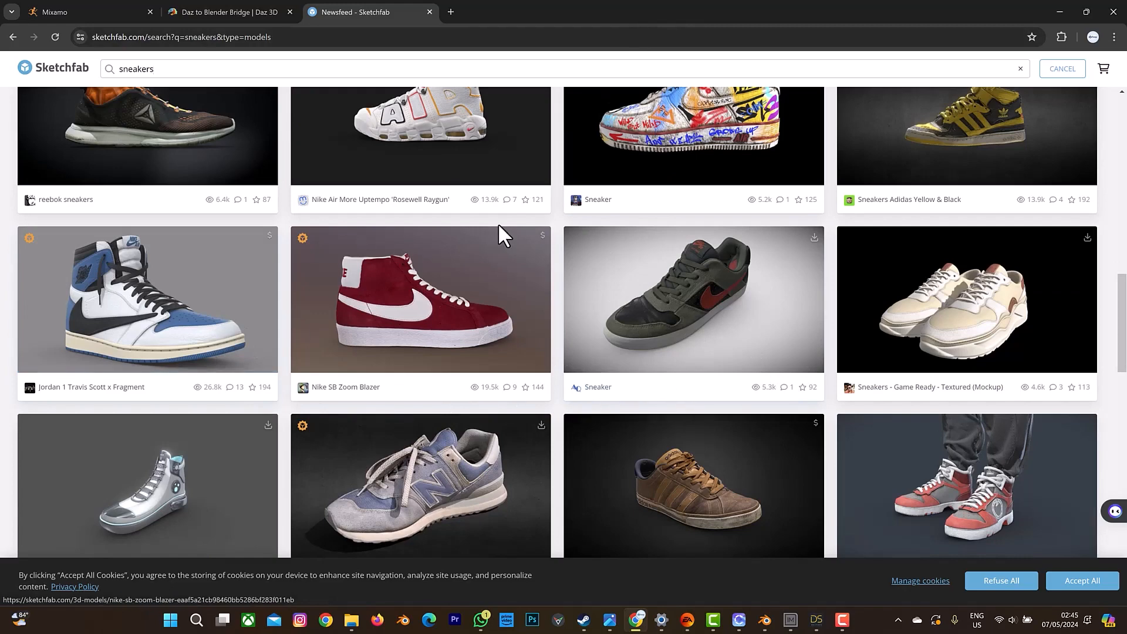
{"action": "left_click", "coordinate": [1062, 7]}
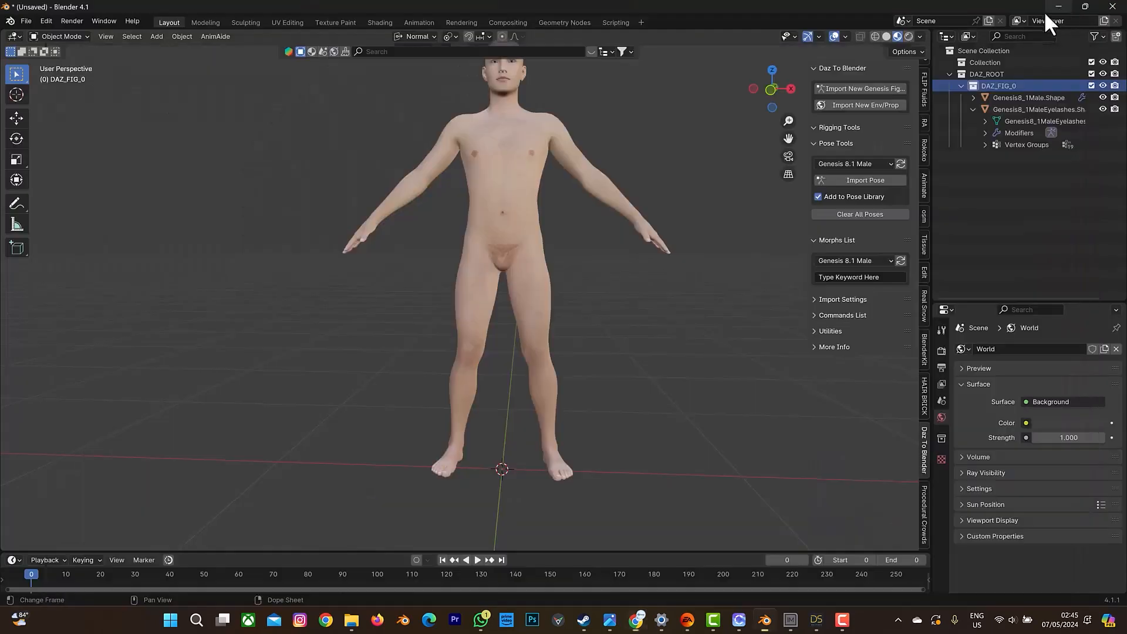
{"action": "left_click", "coordinate": [26, 20]}
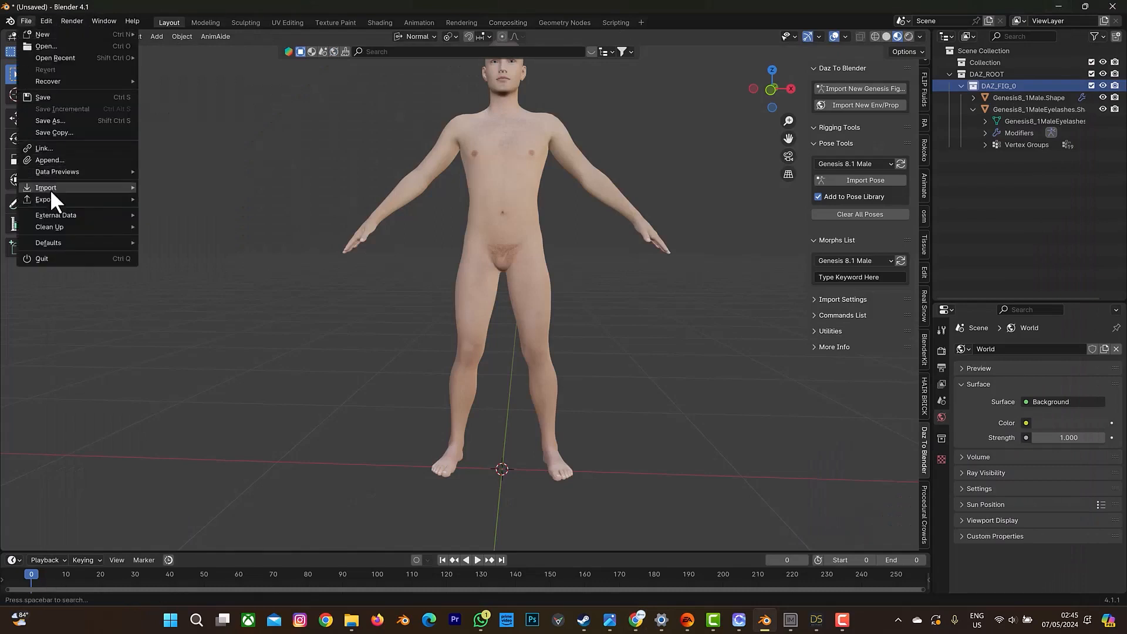
{"action": "mouse_move", "coordinate": [50, 188]}
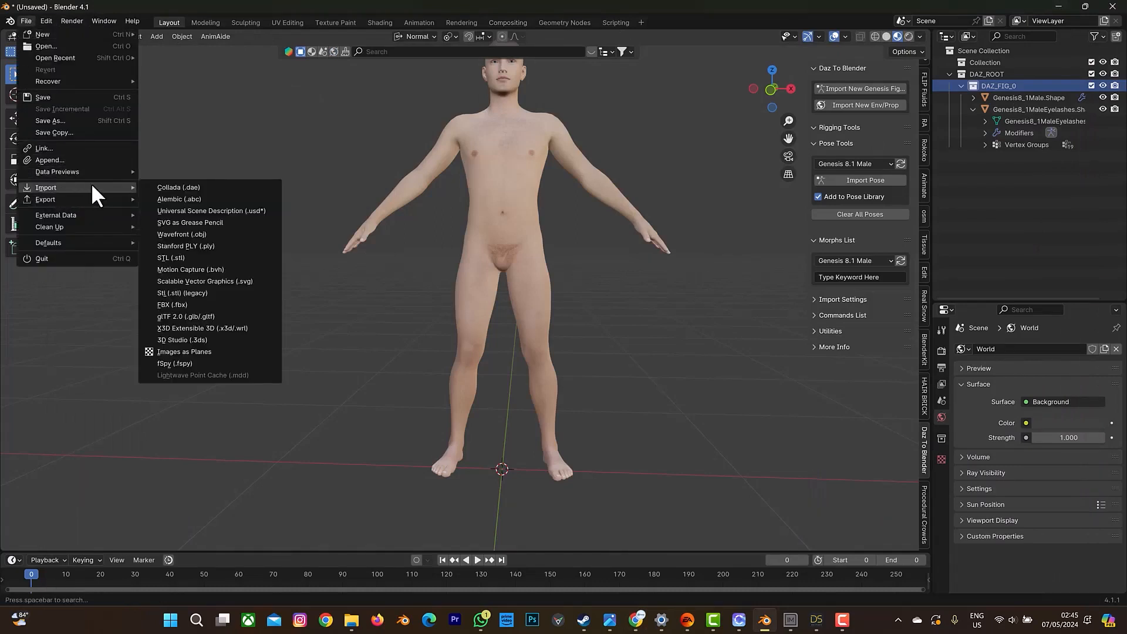
{"action": "left_click", "coordinate": [184, 316]}
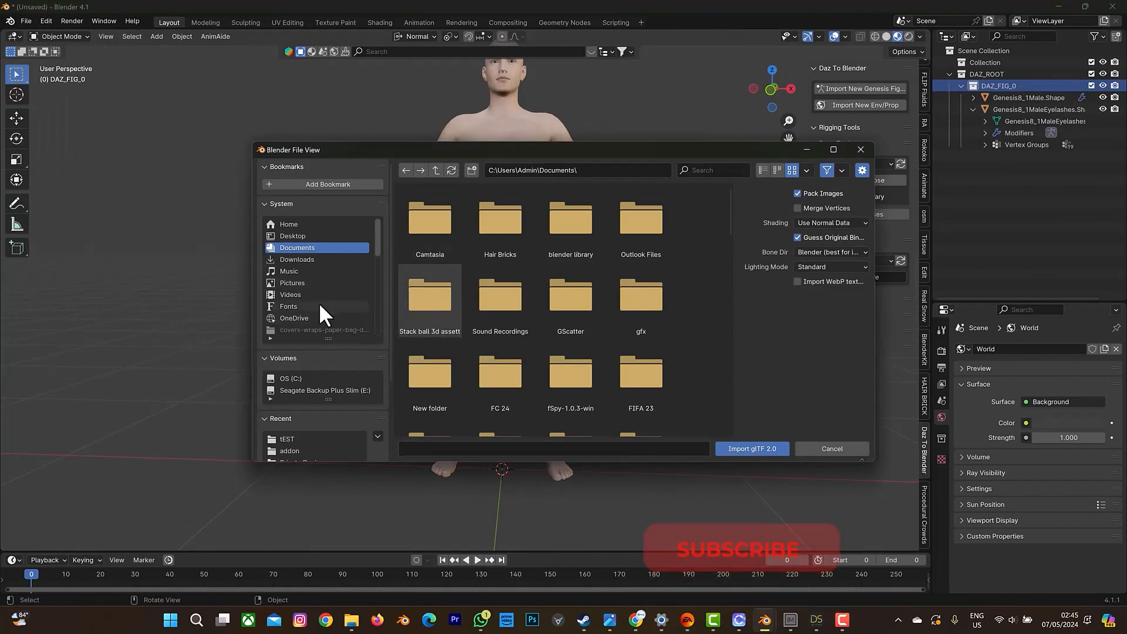
{"action": "left_click", "coordinate": [330, 388]}
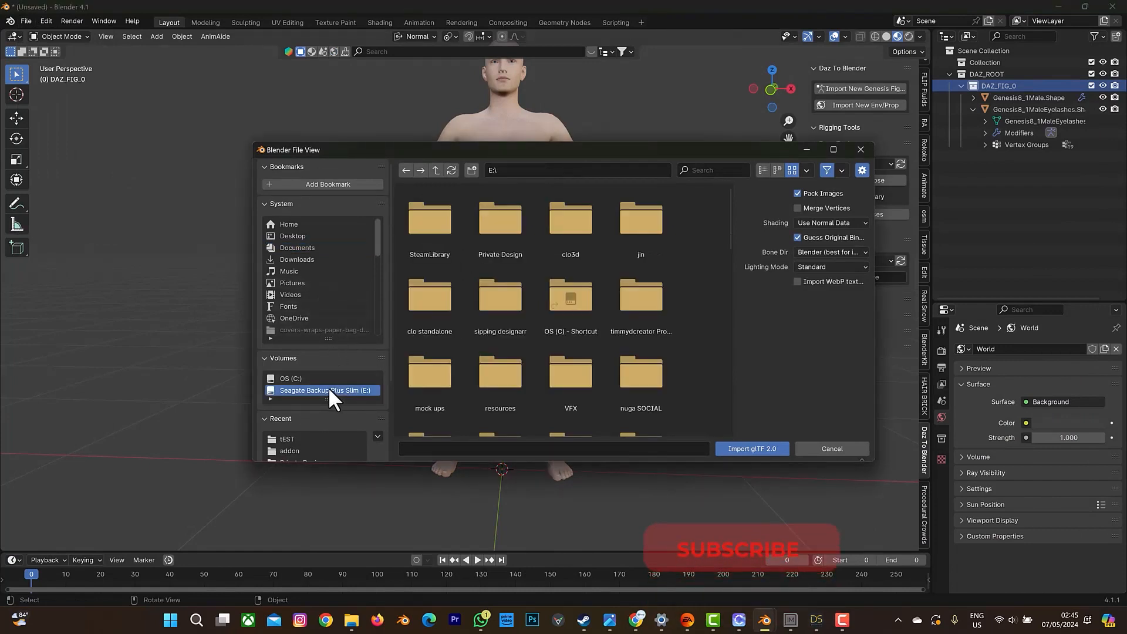
{"action": "double_click", "coordinate": [508, 240]}
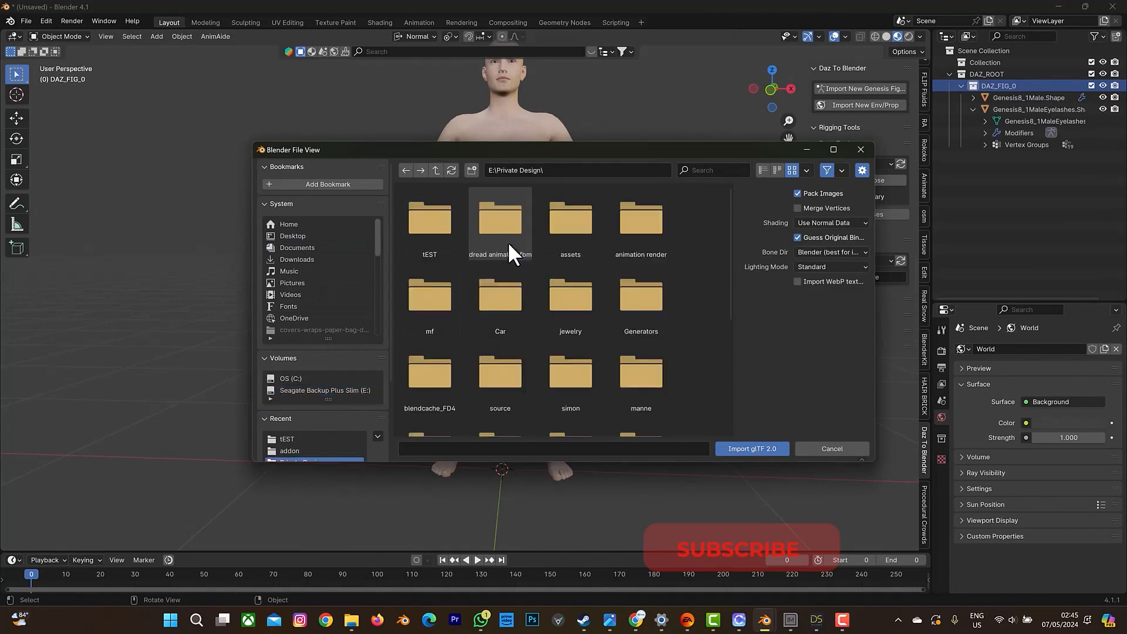
{"action": "double_click", "coordinate": [427, 241]}
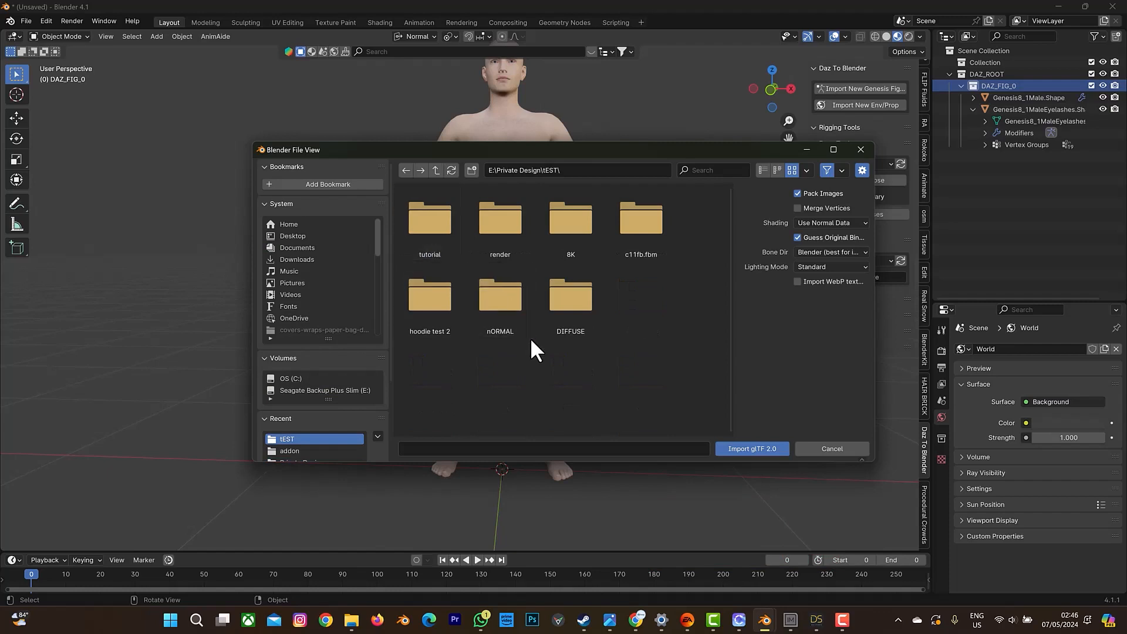
{"action": "left_click", "coordinate": [859, 151]}
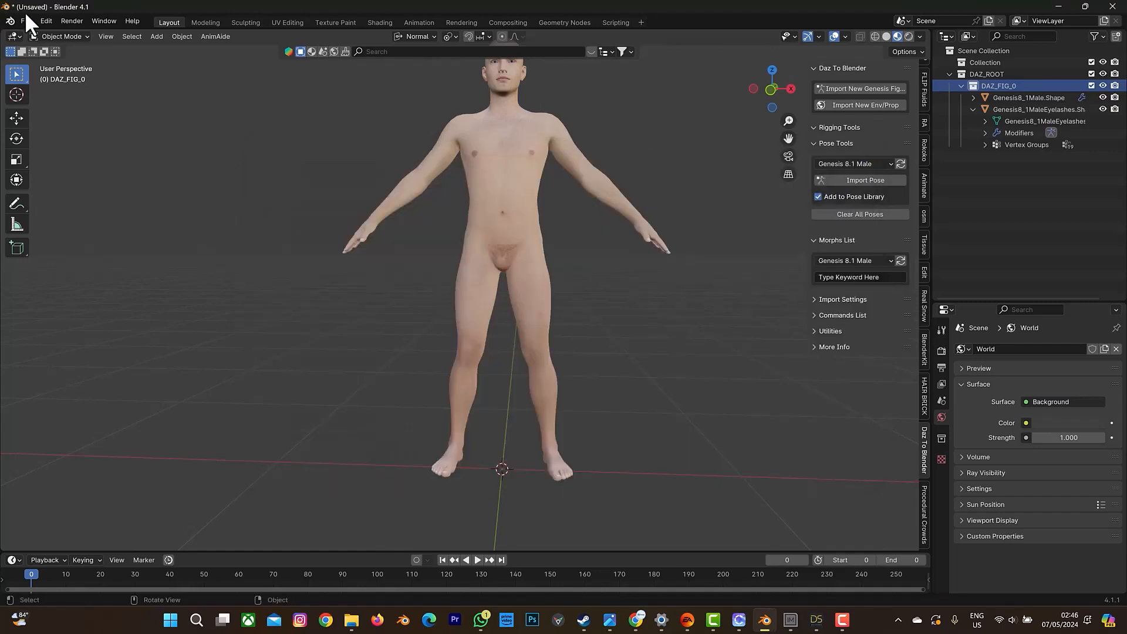
{"action": "left_click", "coordinate": [26, 21]}
{"action": "mouse_move", "coordinate": [64, 187]}
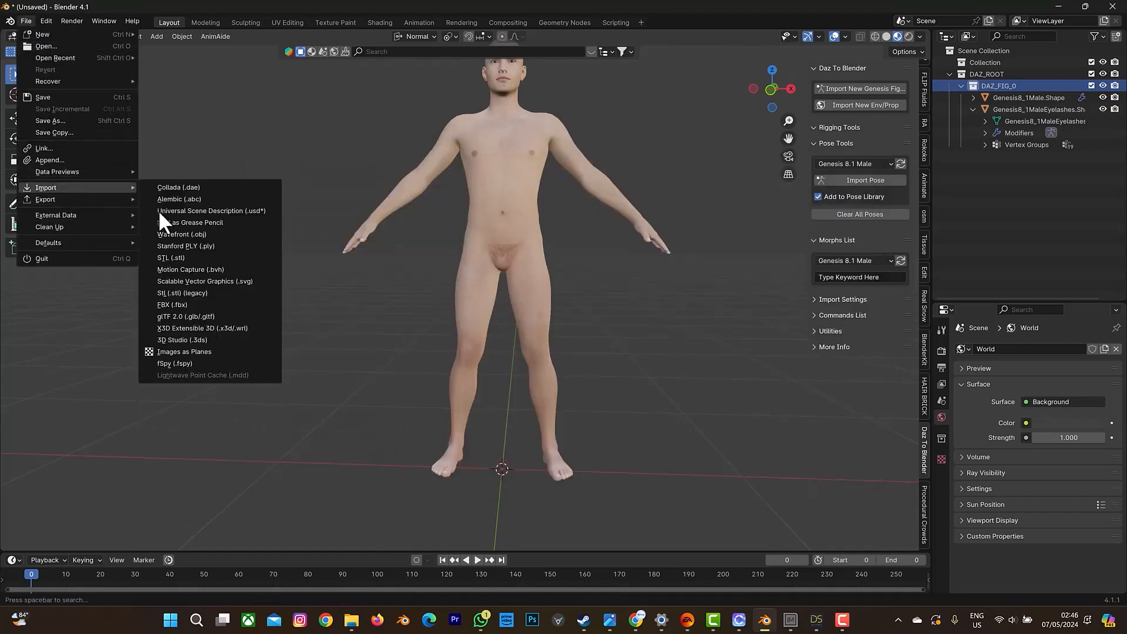
{"action": "left_click", "coordinate": [188, 236]}
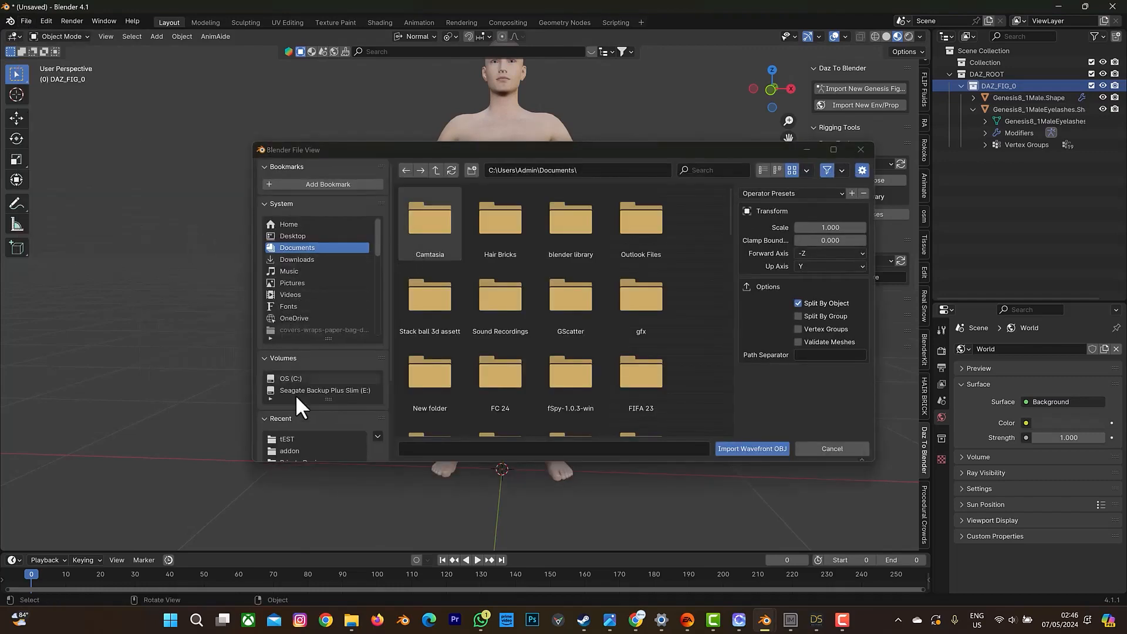
{"action": "left_click", "coordinate": [298, 391]}
{"action": "left_click", "coordinate": [489, 247]}
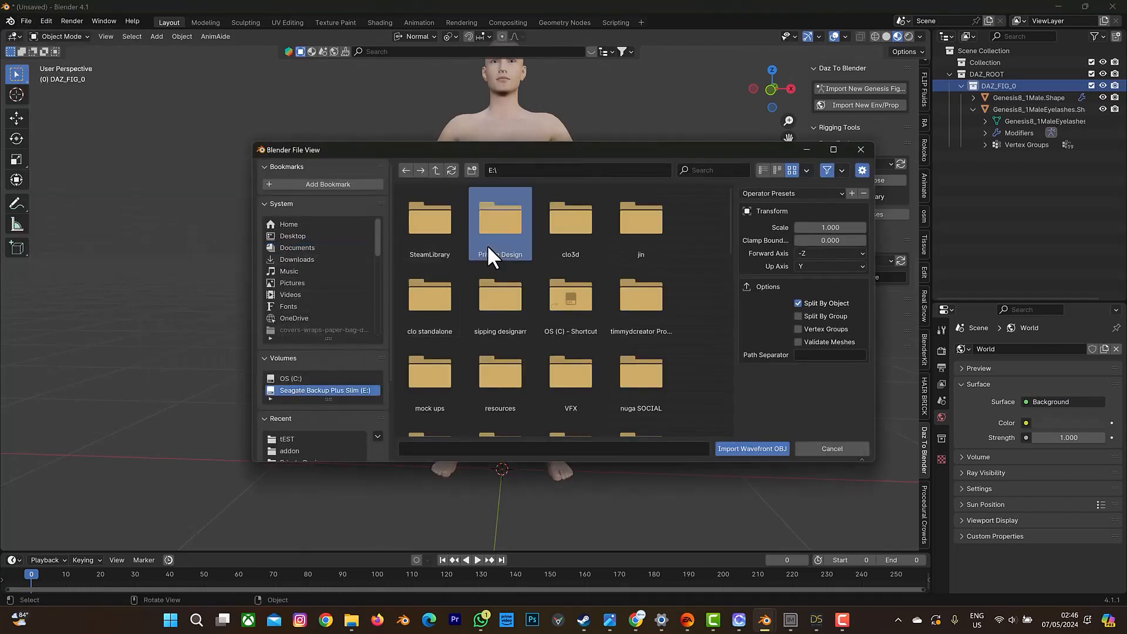
{"action": "double_click", "coordinate": [490, 227]}
{"action": "double_click", "coordinate": [422, 235]}
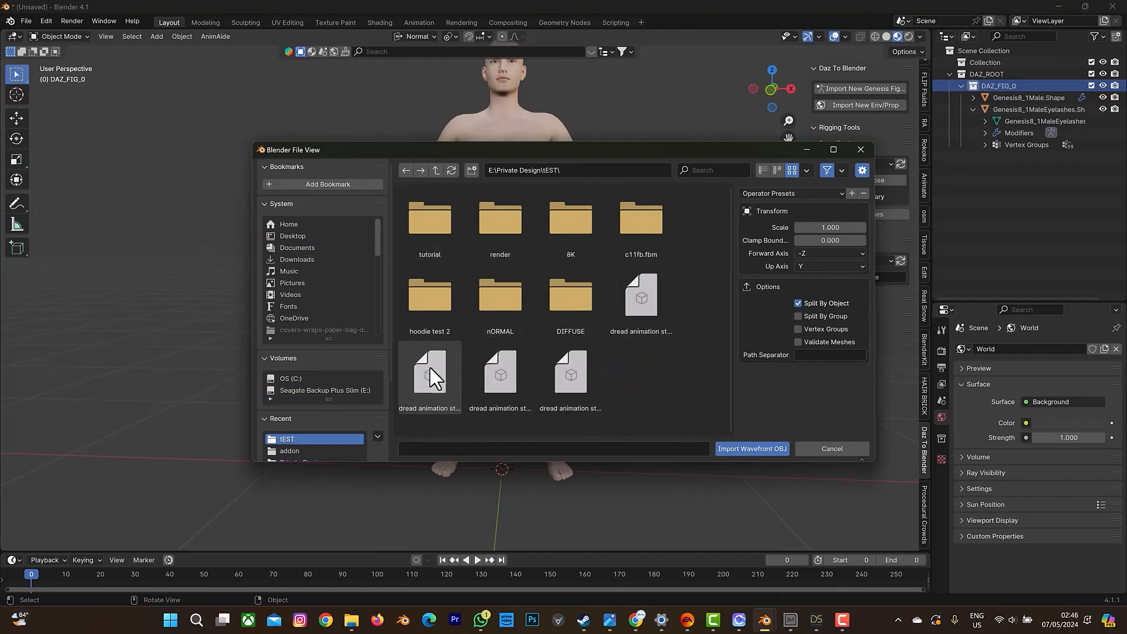
{"action": "left_click", "coordinate": [858, 149]}
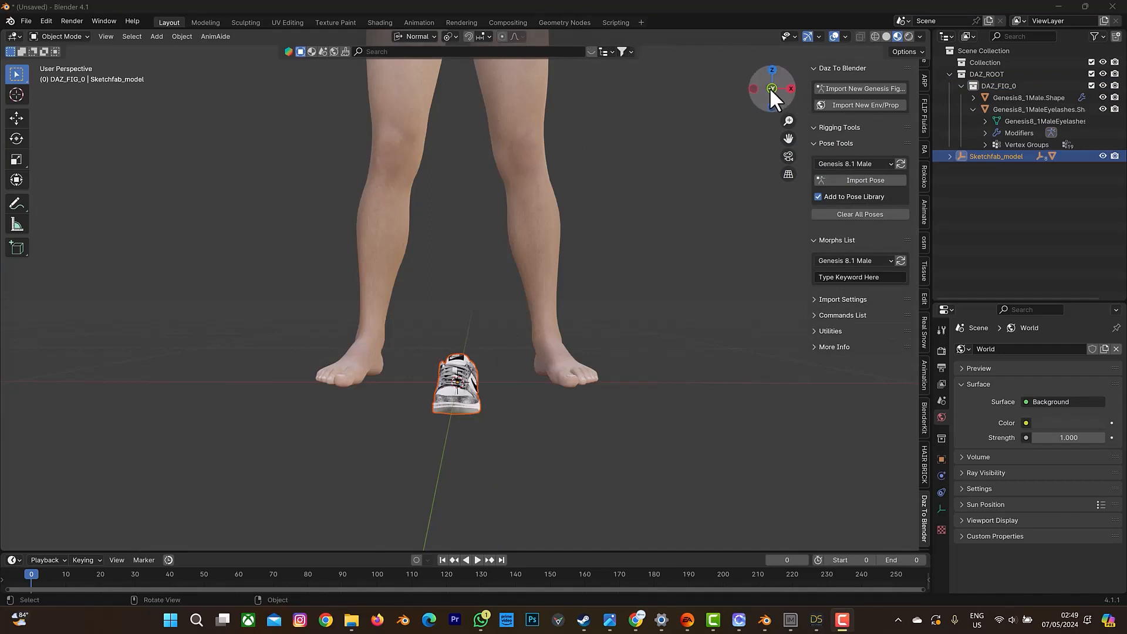
{"action": "left_click_drag", "start_coordinate": [770, 86], "coordinate": [719, 131]}
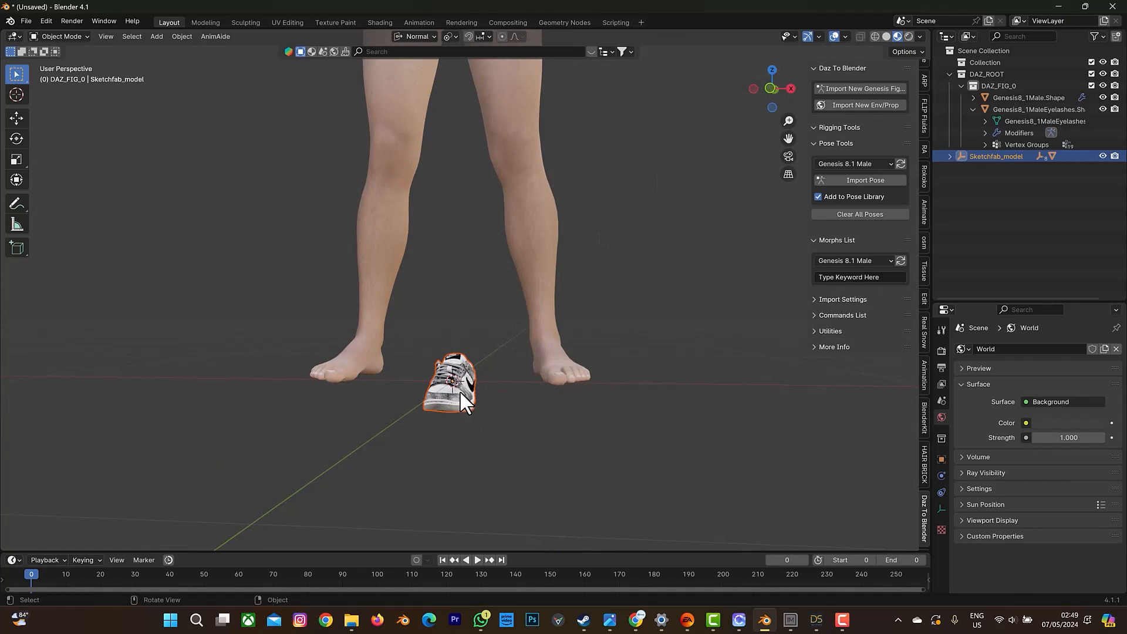
Clear the parents of the sneaker model's whole hierarchy while keeping its transformation.
{"action": "key", "text": "ctrl"}
{"action": "key", "text": "alt+p"}
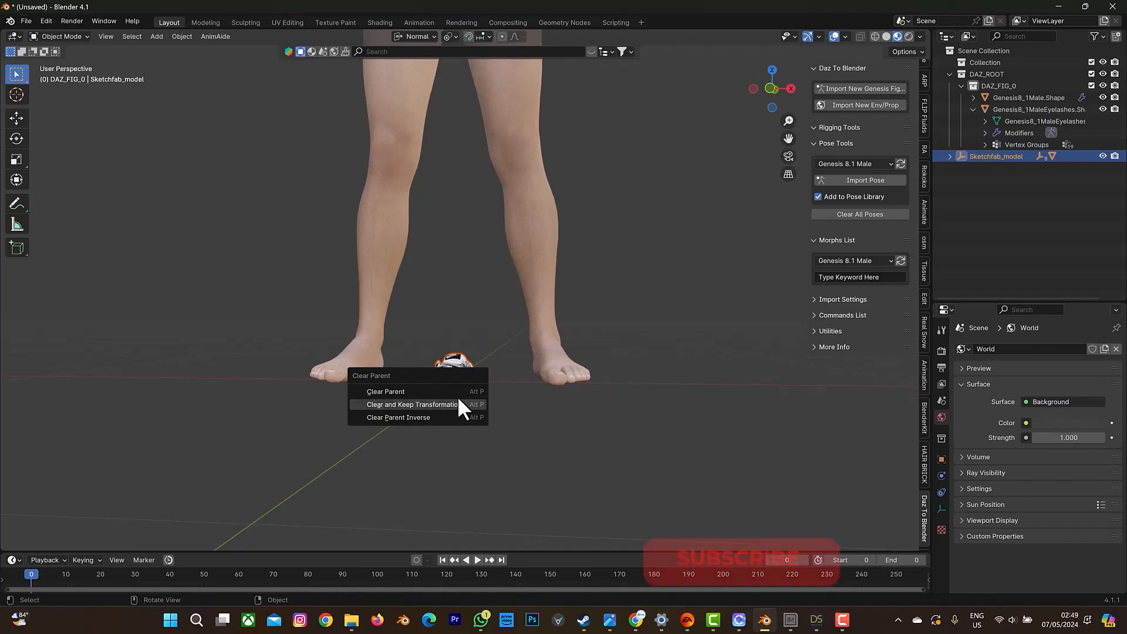
{"action": "left_click", "coordinate": [455, 393]}
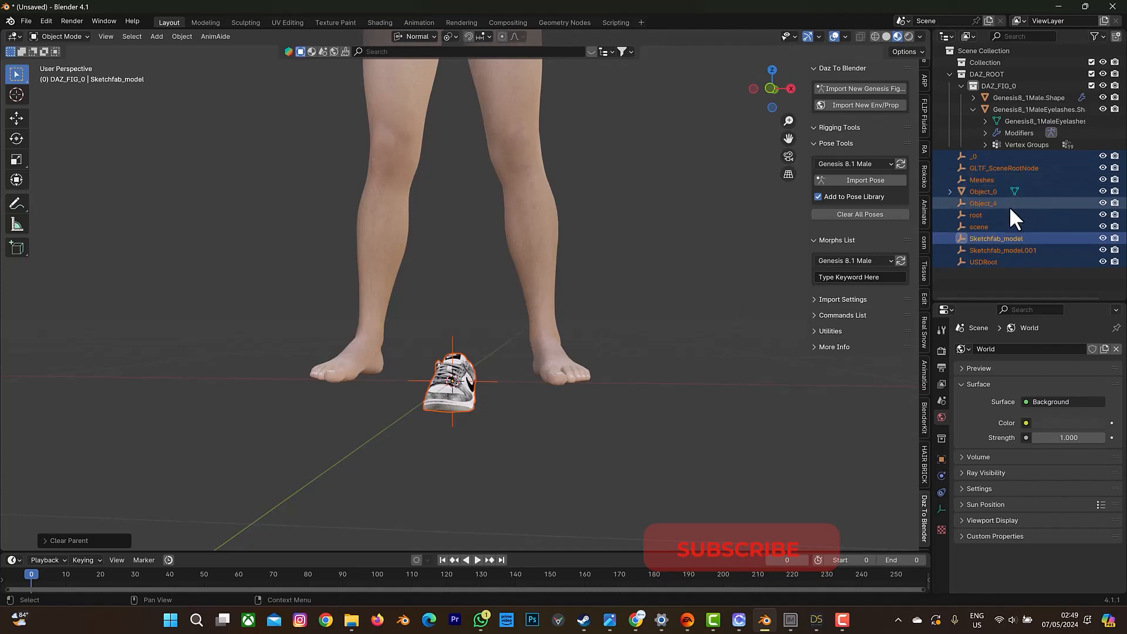
Delete all the sneaker's leftover empties, from _0 to USDRoot, keeping only the Object_0 mesh.
{"action": "left_click", "coordinate": [979, 215]}
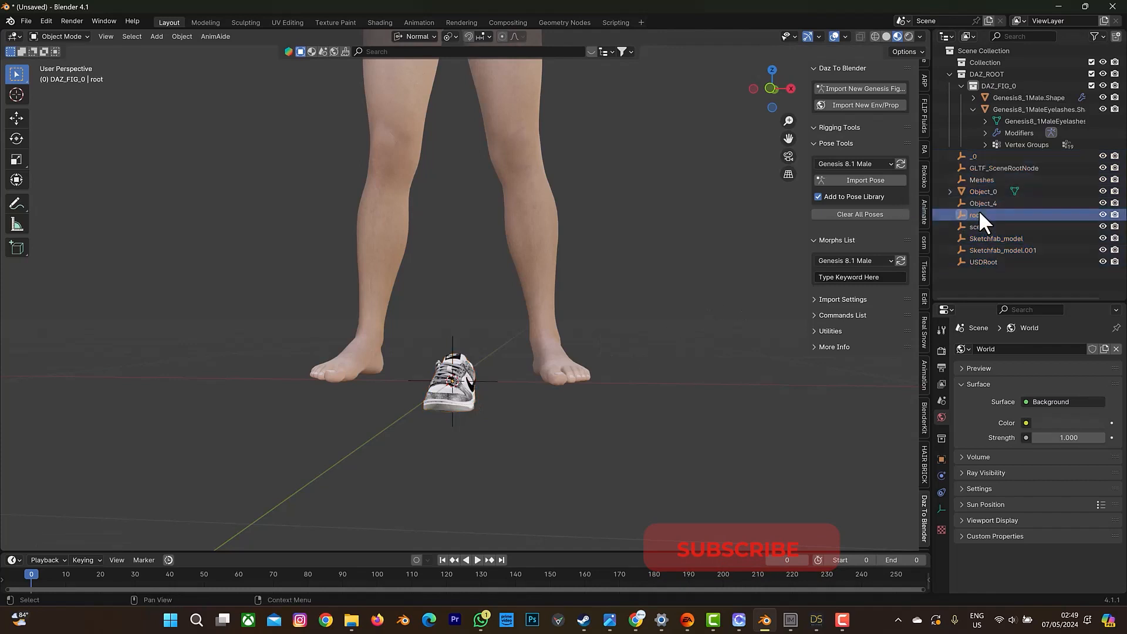
{"action": "left_click", "coordinate": [981, 259]}
{"action": "left_click", "coordinate": [985, 247]}
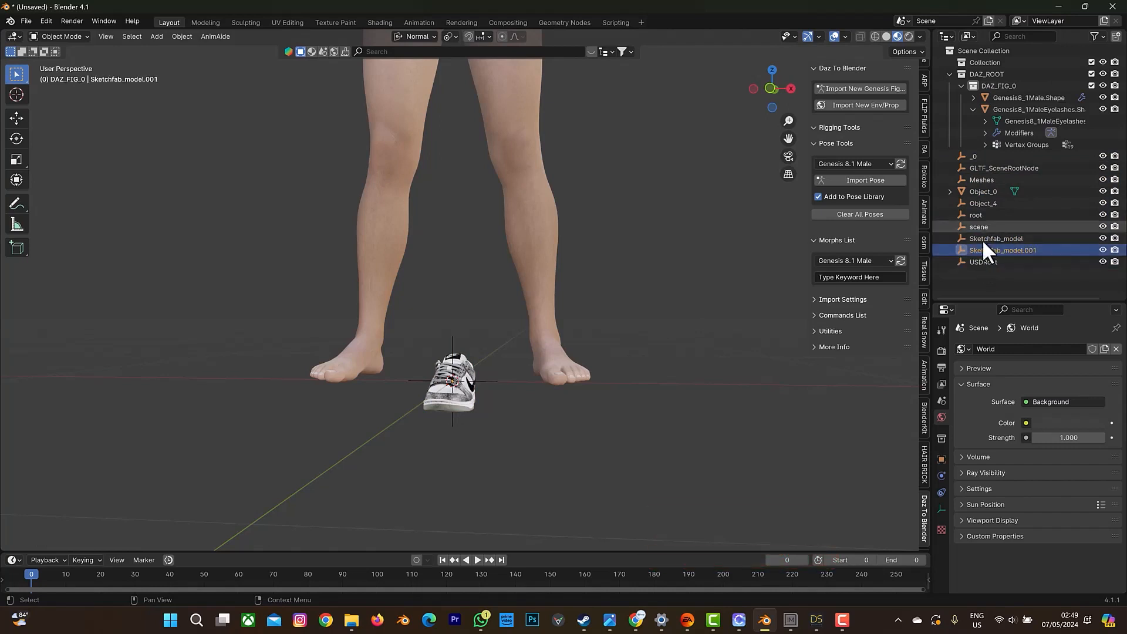
{"action": "left_click", "coordinate": [979, 258]}
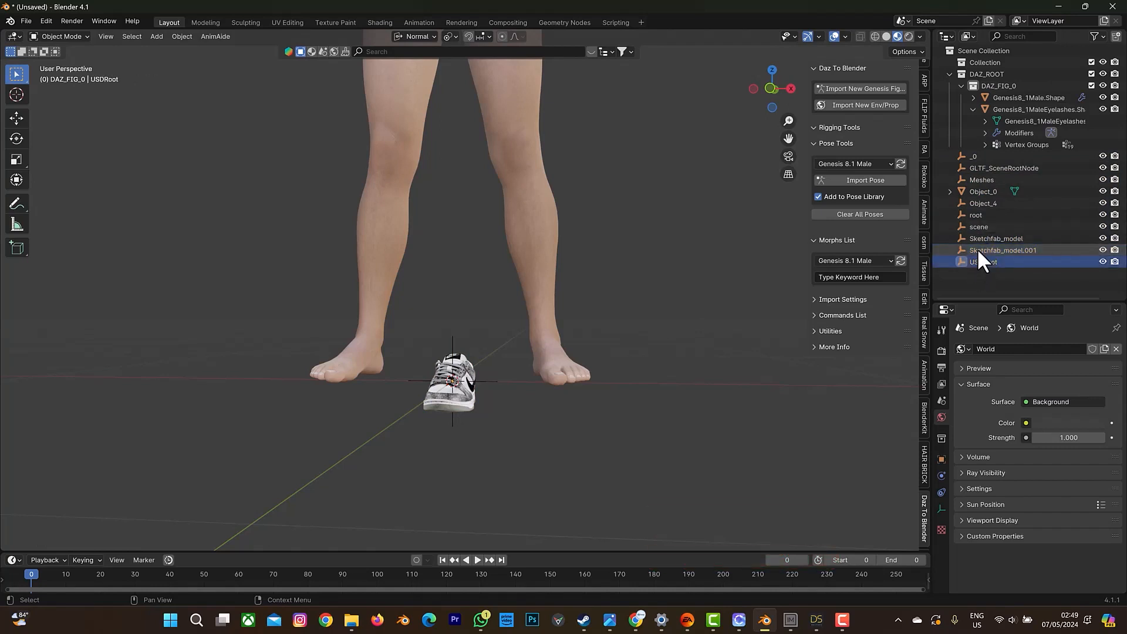
{"action": "left_click", "coordinate": [974, 158]}
{"action": "left_click", "coordinate": [453, 399]}
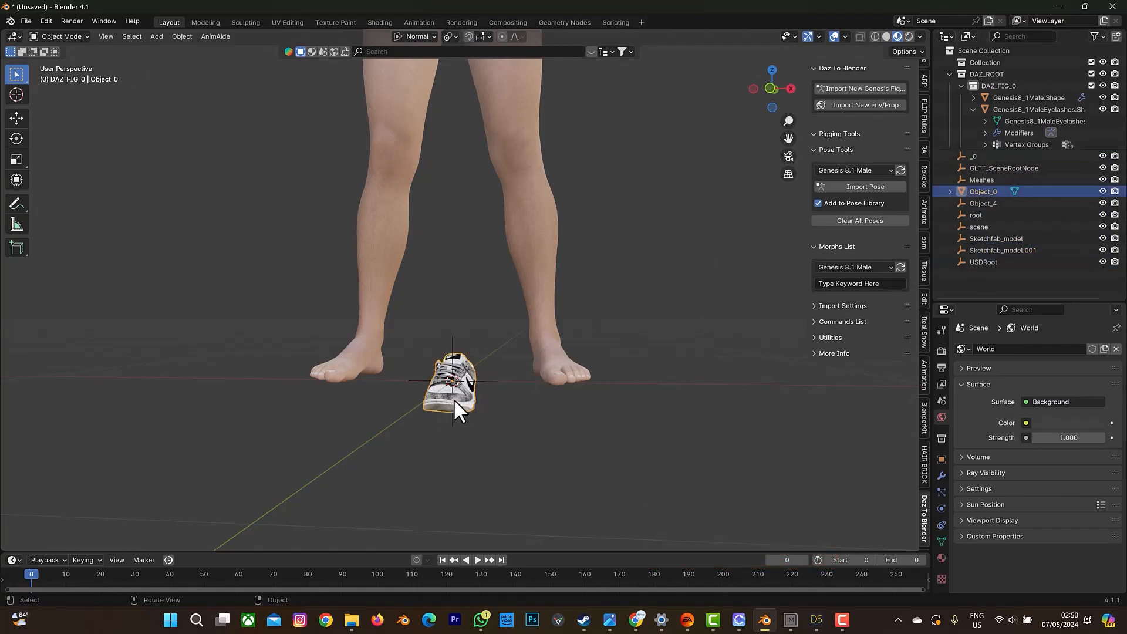
{"action": "left_click", "coordinate": [1022, 202]}
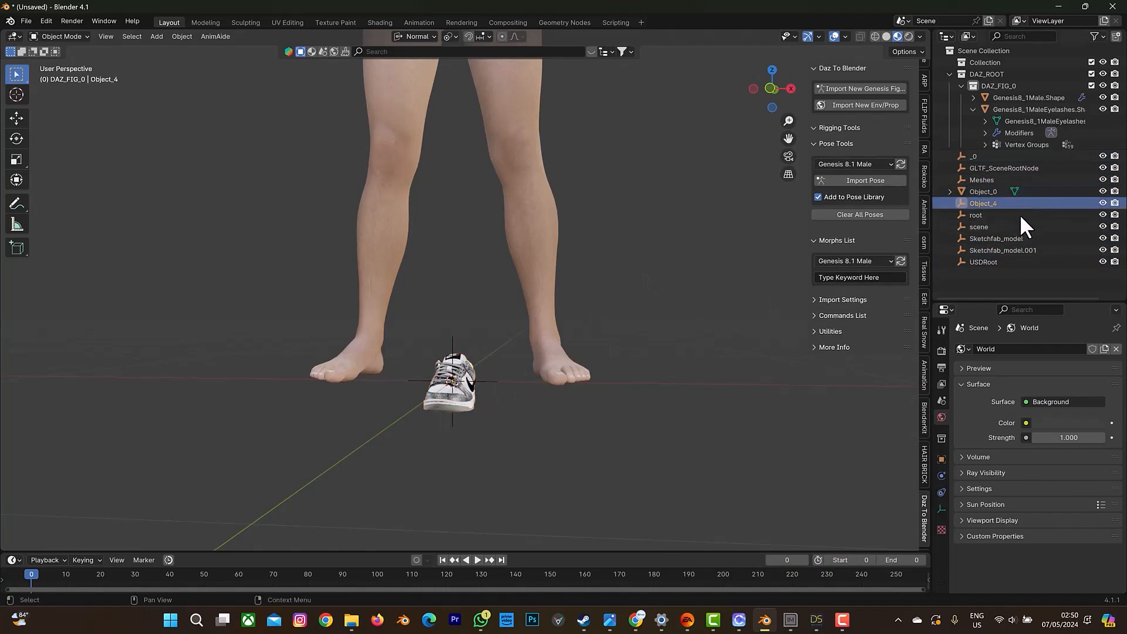
{"action": "left_click", "coordinate": [1003, 262], "text": "shift"}
{"action": "key", "text": "Delete"}
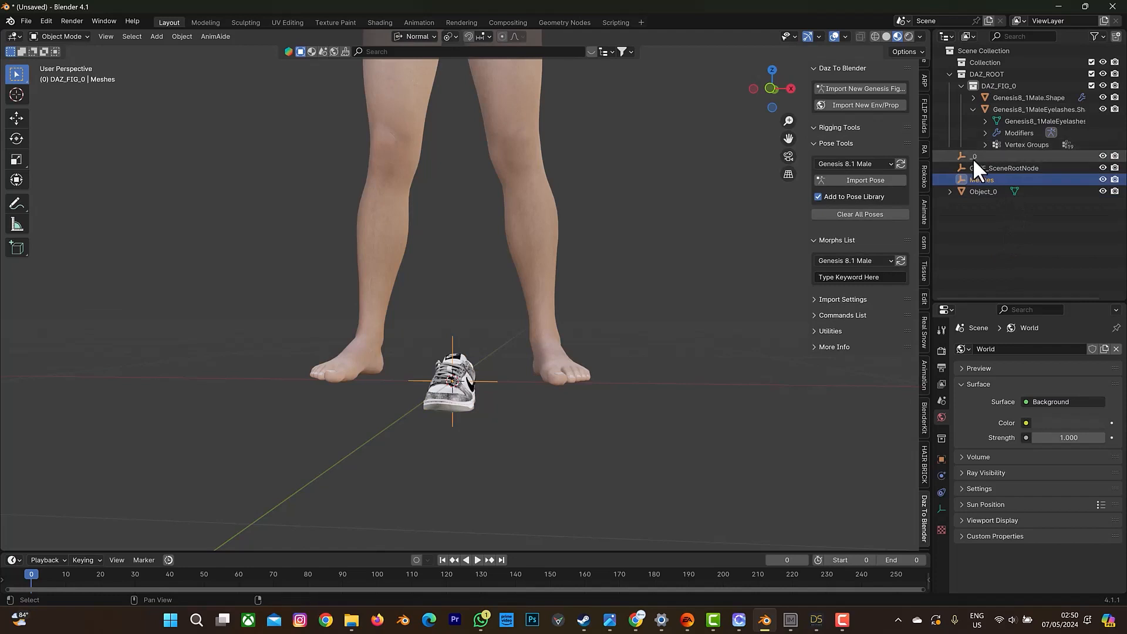
{"action": "key", "text": "Delete"}
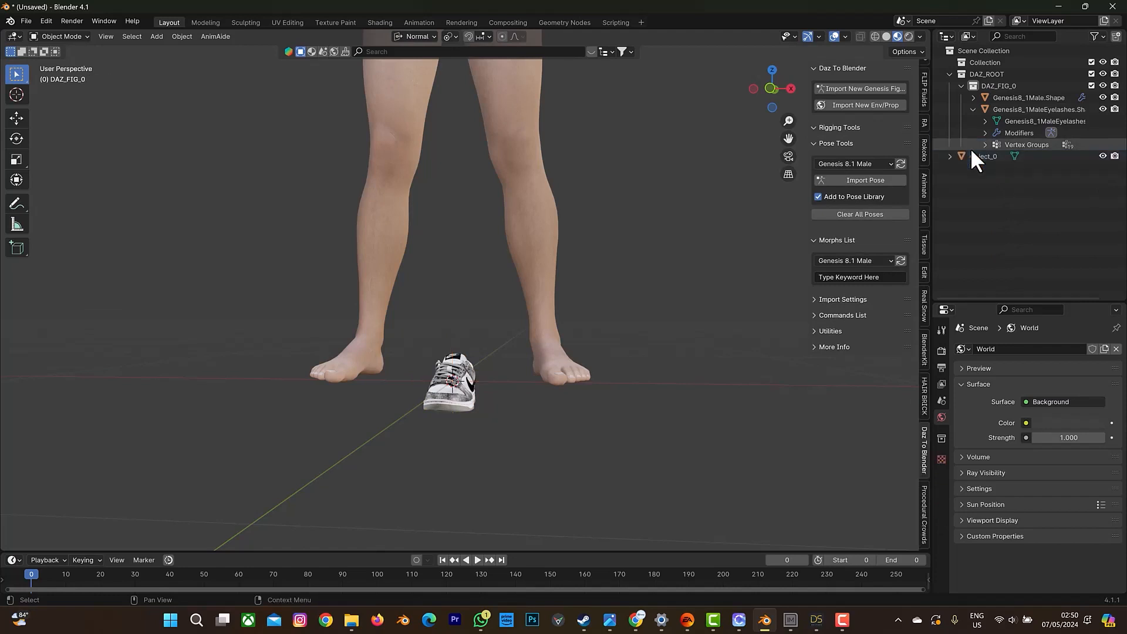
Apply all transforms to the sneaker mesh Object_0.
{"action": "left_click_drag", "start_coordinate": [777, 87], "coordinate": [519, 333]}
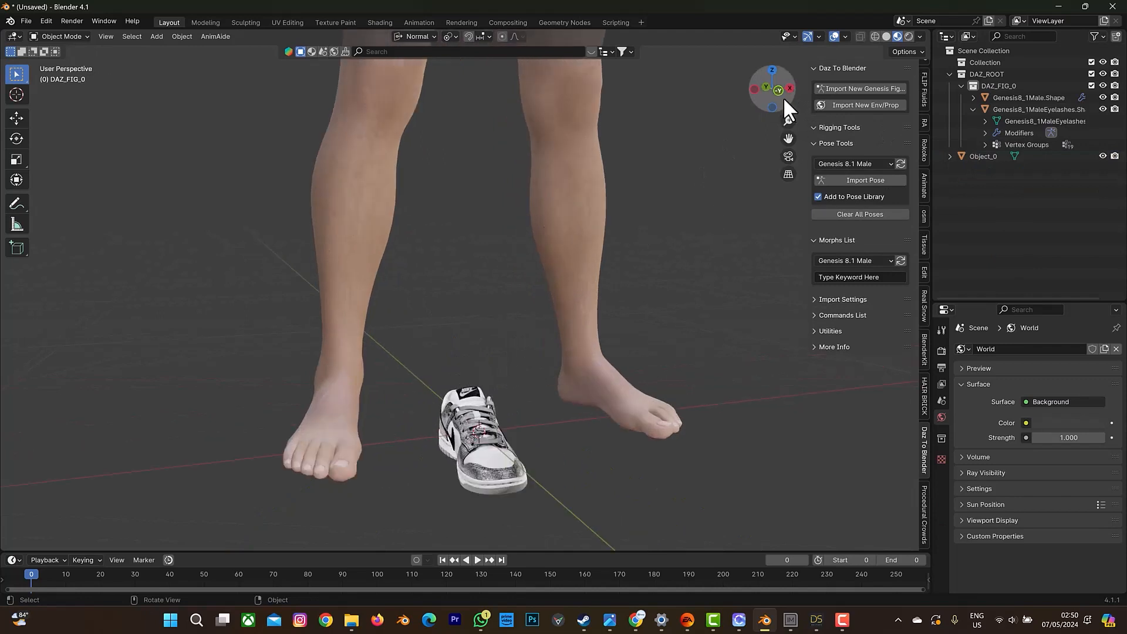
{"action": "mouse_move", "coordinate": [783, 96]}
{"action": "left_mouse_down"}
{"action": "mouse_move", "coordinate": [784, 112]}
{"action": "mouse_move", "coordinate": [782, 94]}
{"action": "left_mouse_up"}
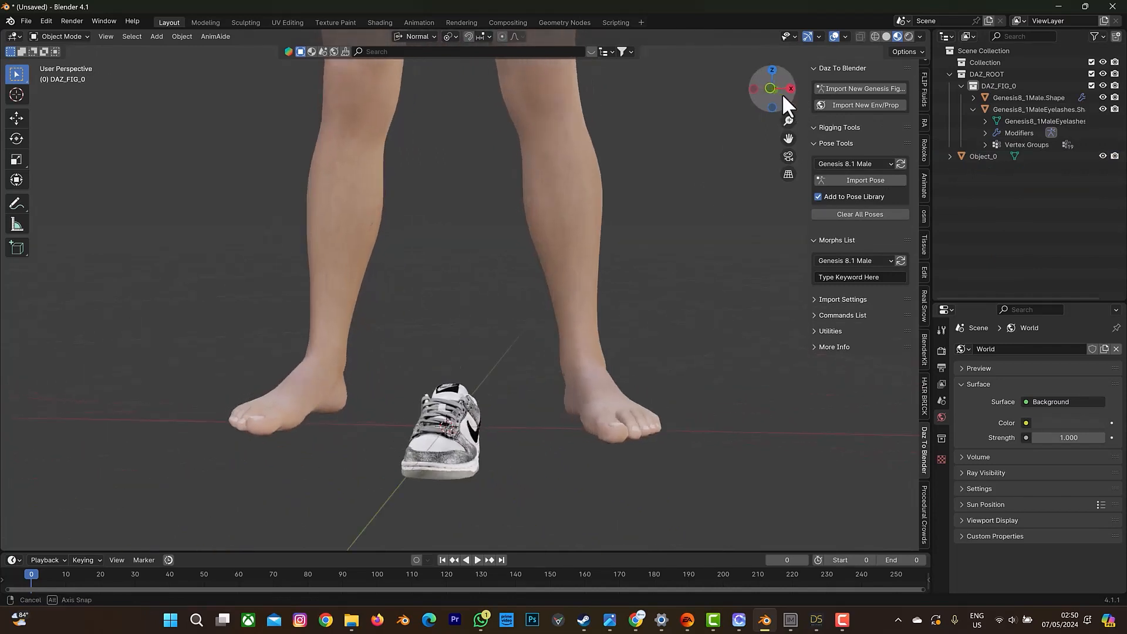
{"action": "left_click", "coordinate": [431, 449]}
{"action": "key", "text": "ctrl+a"}
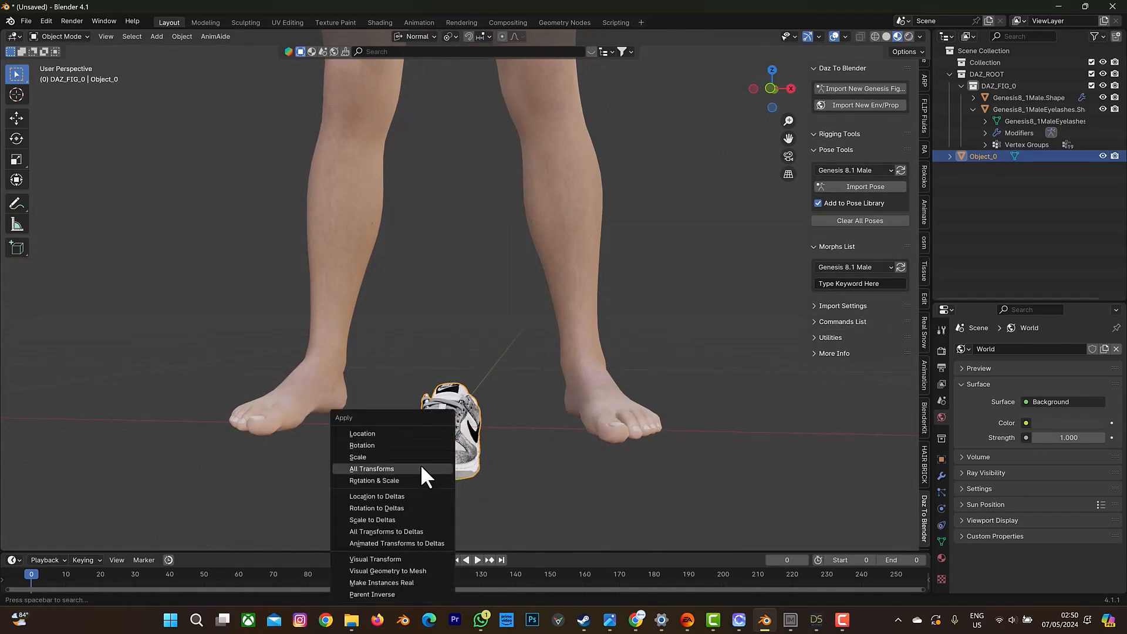
{"action": "left_click", "coordinate": [419, 468]}
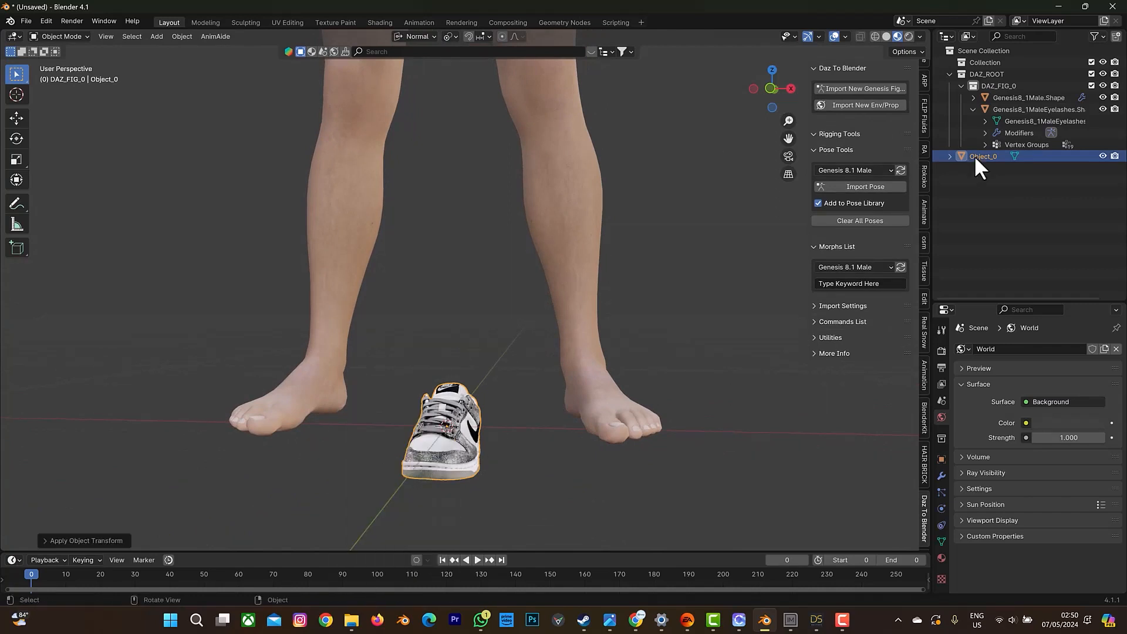
Display the sneaker's transform values and move it along X to about 22.6 cm, onto the figure's left foot.
{"action": "scroll", "coordinate": [919, 128], "scroll_direction": "up", "scroll_amount": 6}
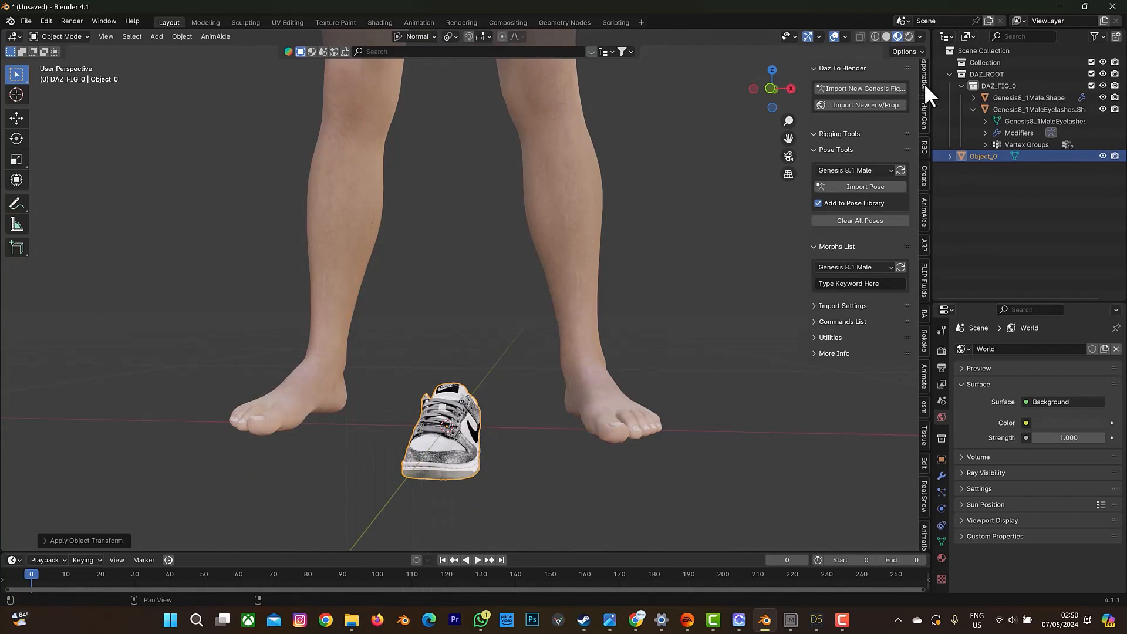
{"action": "left_click", "coordinate": [924, 121]}
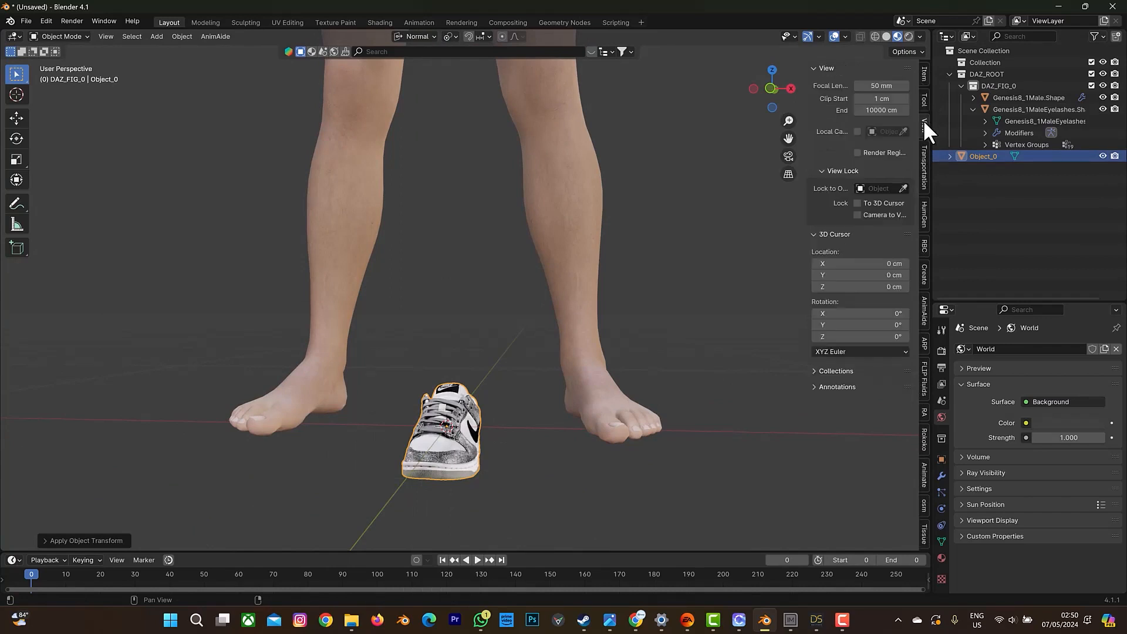
{"action": "left_click", "coordinate": [924, 75]}
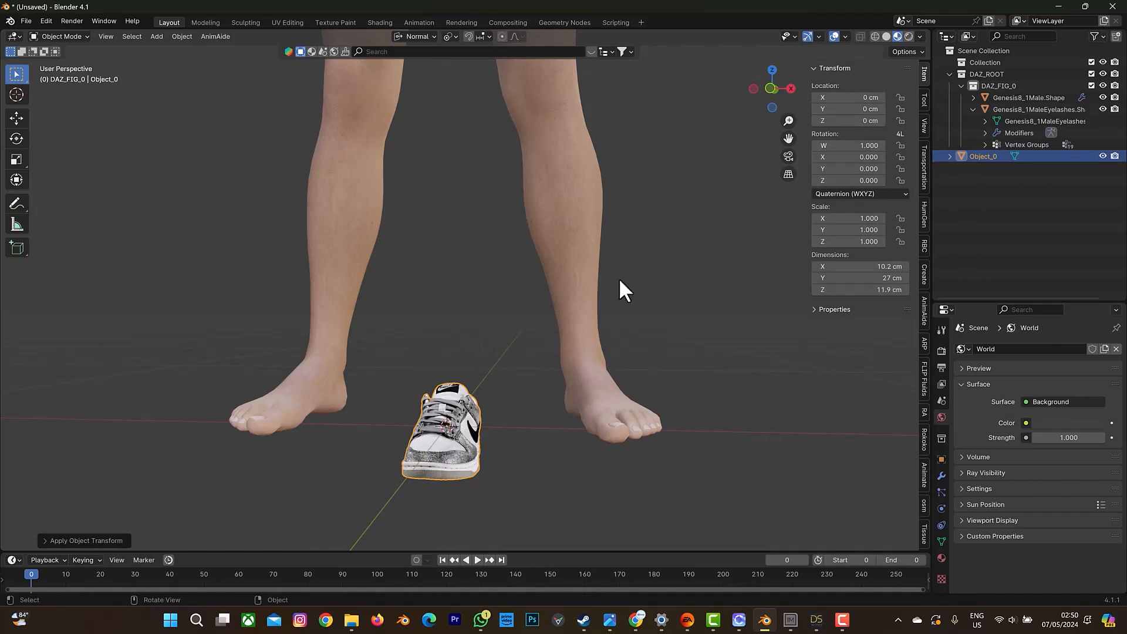
{"action": "left_click_drag", "start_coordinate": [779, 81], "coordinate": [779, 82]}
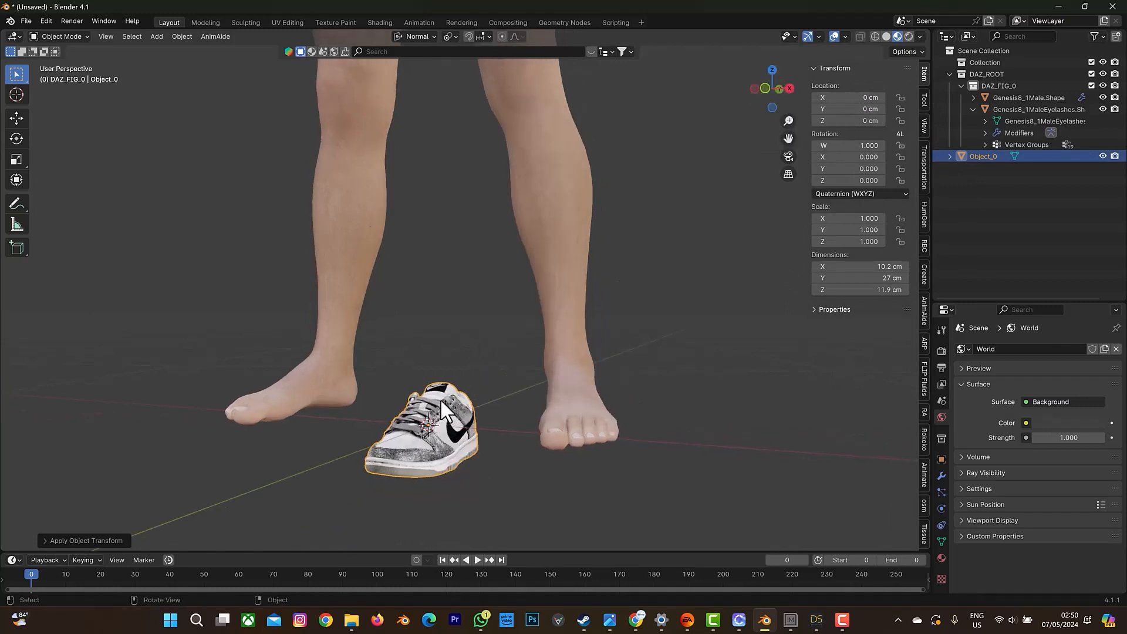
{"action": "left_click_drag", "start_coordinate": [765, 85], "coordinate": [745, 91]}
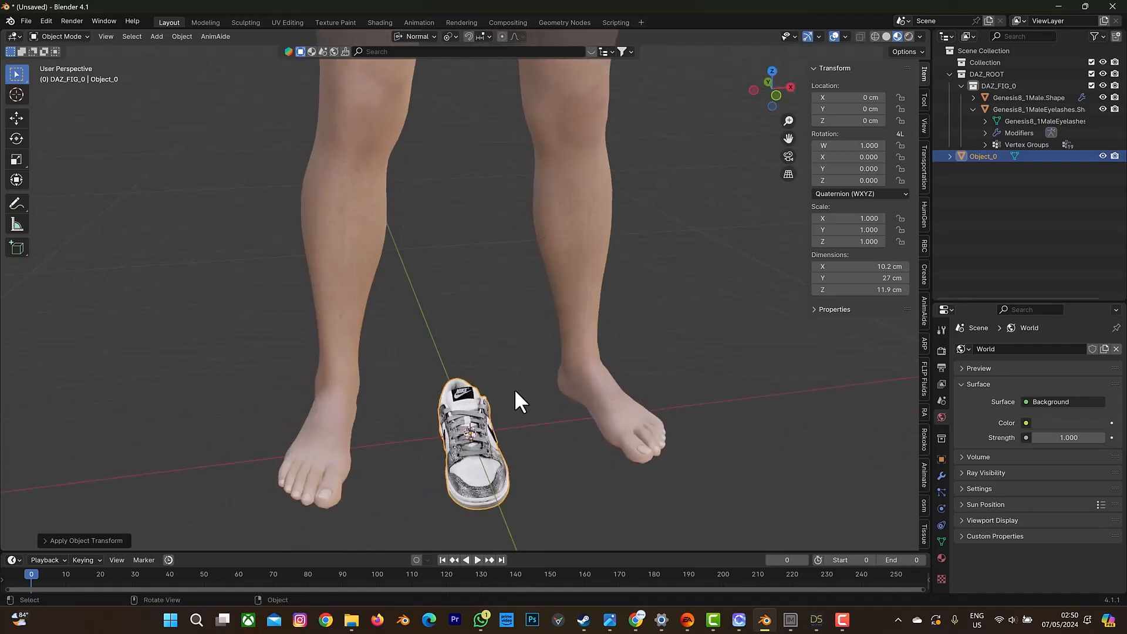
{"action": "key", "text": "g"}
{"action": "key", "text": "x"}
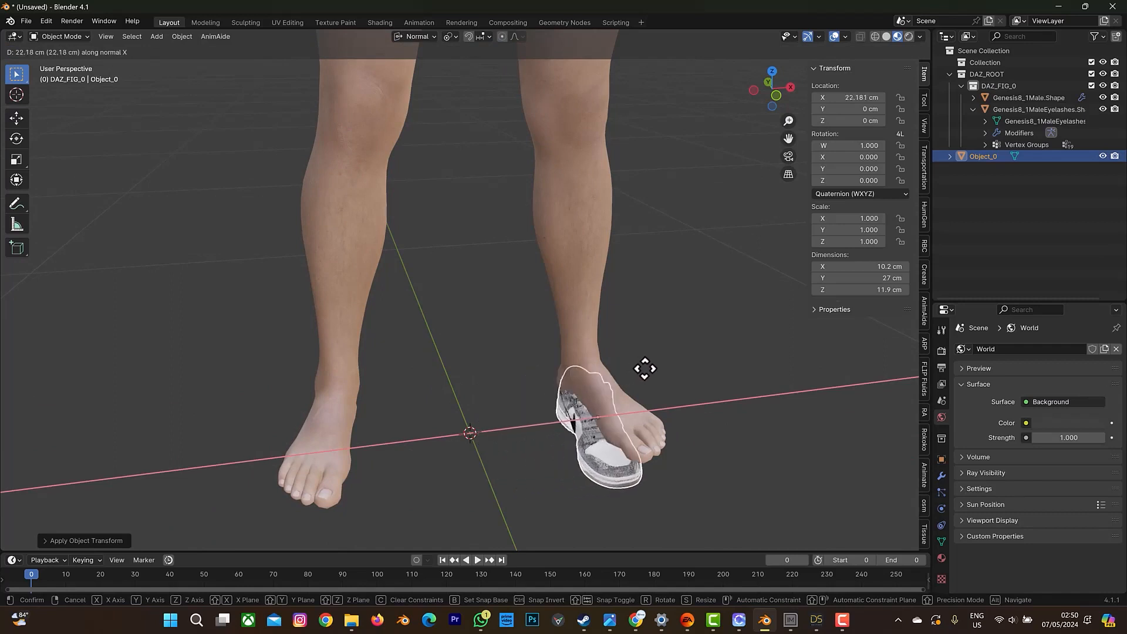
{"action": "left_click", "coordinate": [648, 368]}
Raise the sneaker along Z to about 6.4 cm so that it sits around the left foot.
{"action": "left_click_drag", "start_coordinate": [768, 86], "coordinate": [770, 86]}
{"action": "key", "text": "g"}
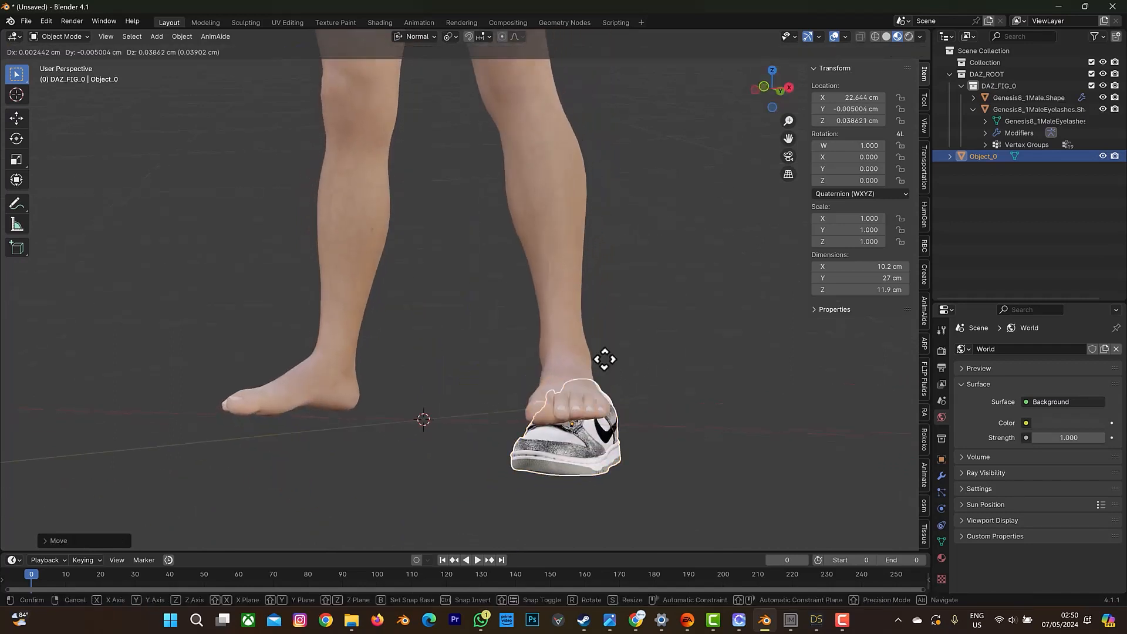
{"action": "key", "text": "z"}
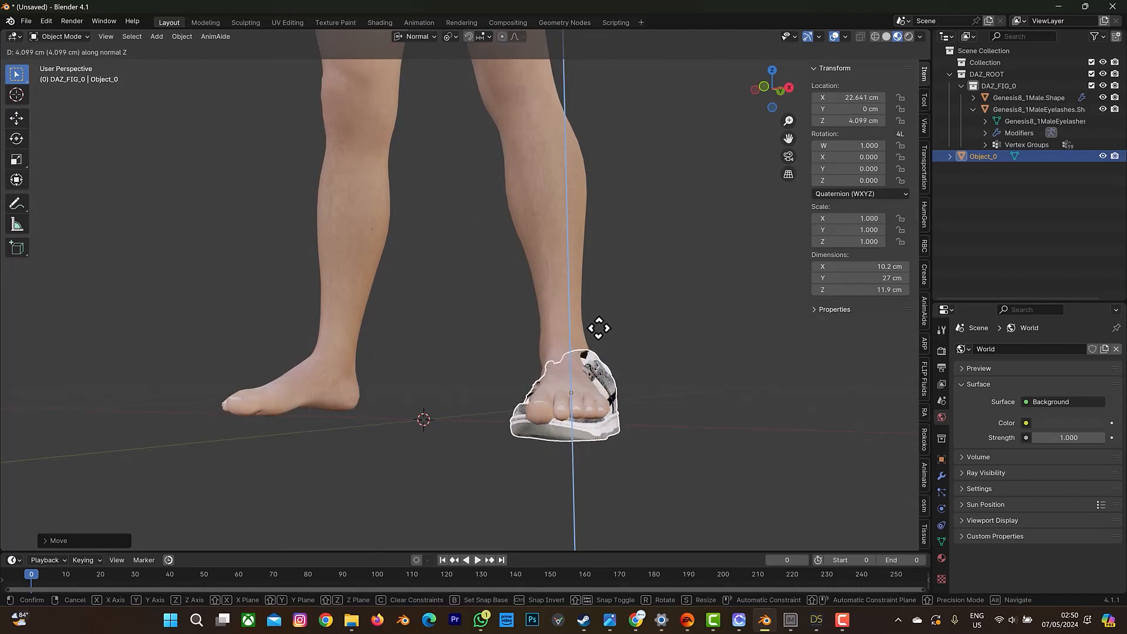
{"action": "left_click", "coordinate": [600, 327]}
{"action": "left_click_drag", "start_coordinate": [768, 95], "coordinate": [759, 97]}
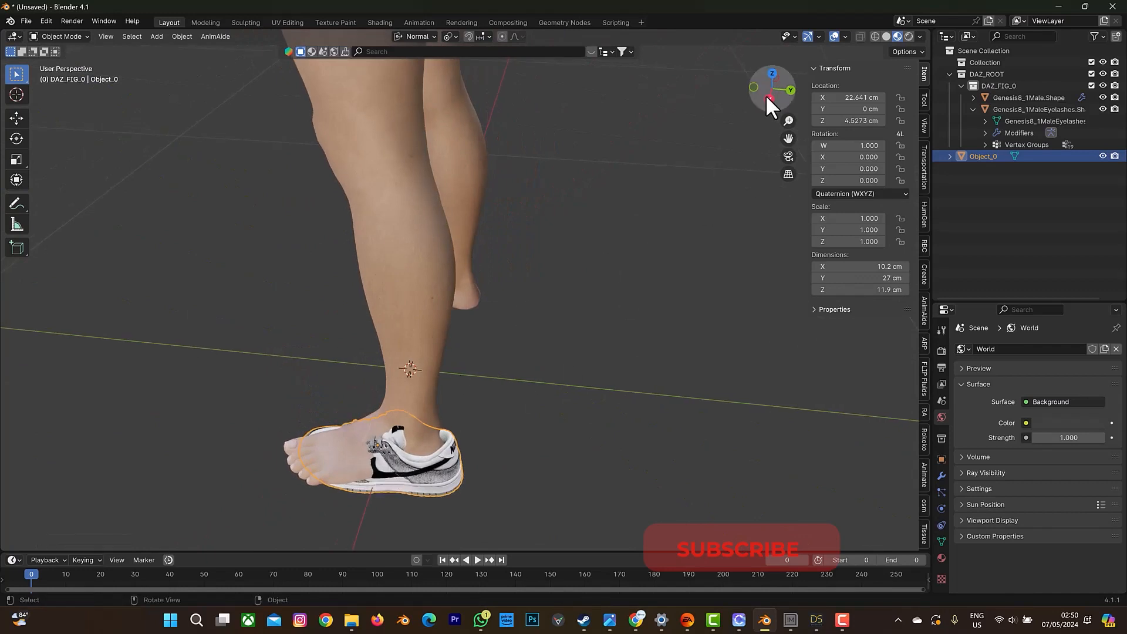
{"action": "left_click_drag", "start_coordinate": [765, 93], "coordinate": [764, 94]}
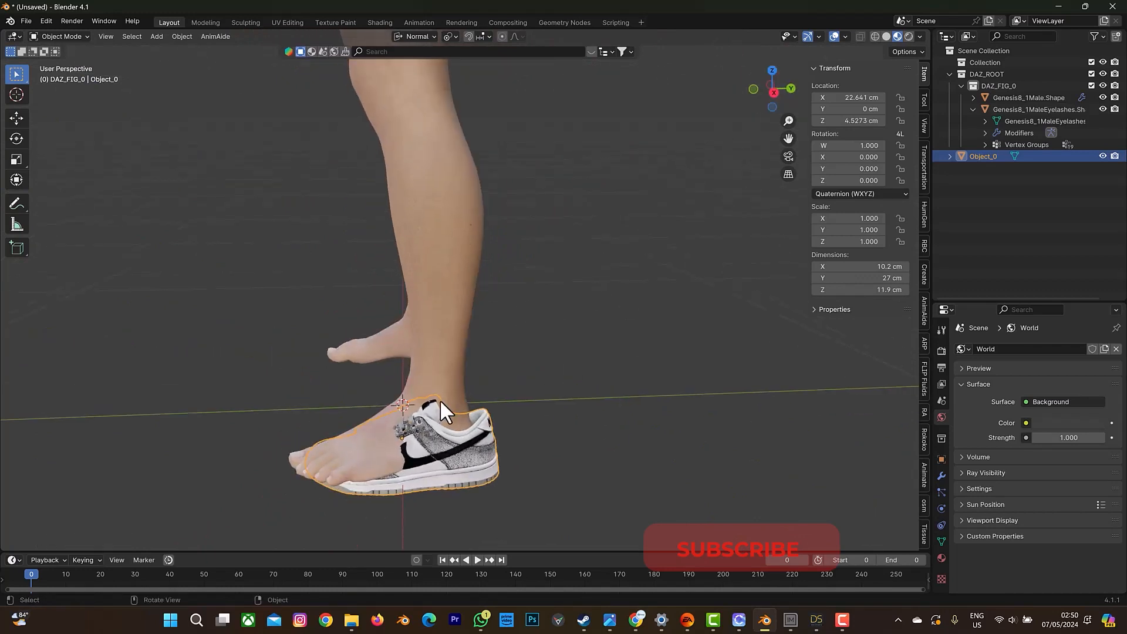
{"action": "key", "text": "g"}
{"action": "key", "text": "z"}
{"action": "left_click", "coordinate": [417, 431]}
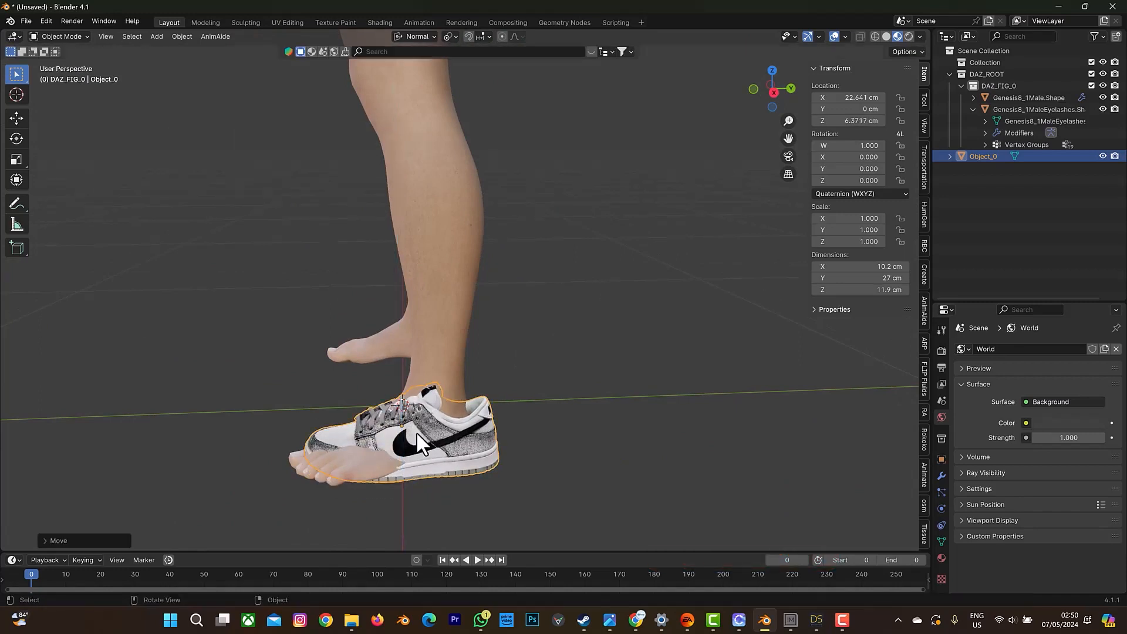
Rotate the sneaker about Z to a quaternion Z of about 0.177 and shift it forward along its own Y axis over the toes.
{"action": "key", "text": "r"}
{"action": "key", "text": "z"}
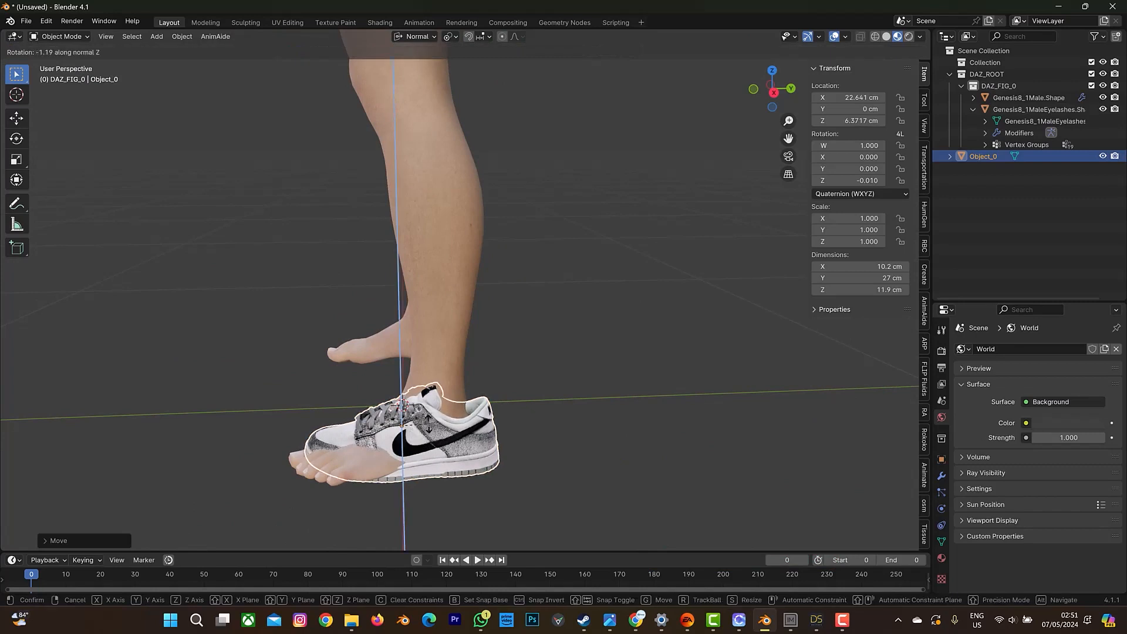
{"action": "left_click", "coordinate": [444, 412]}
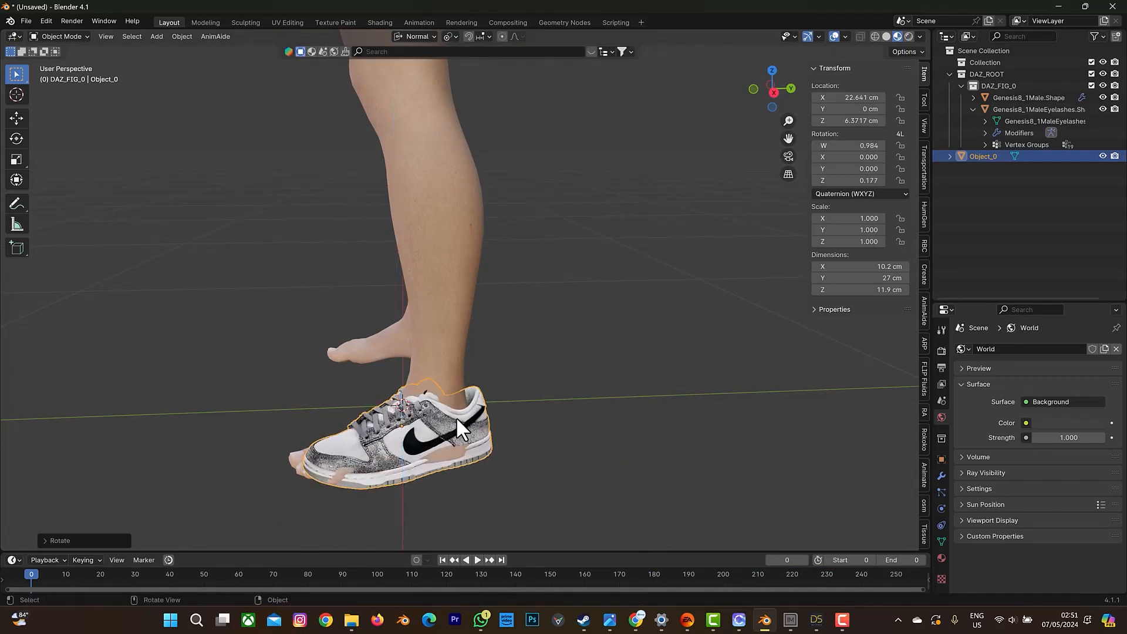
{"action": "key", "text": "g"}
{"action": "key", "text": "y"}
{"action": "left_click", "coordinate": [443, 419]}
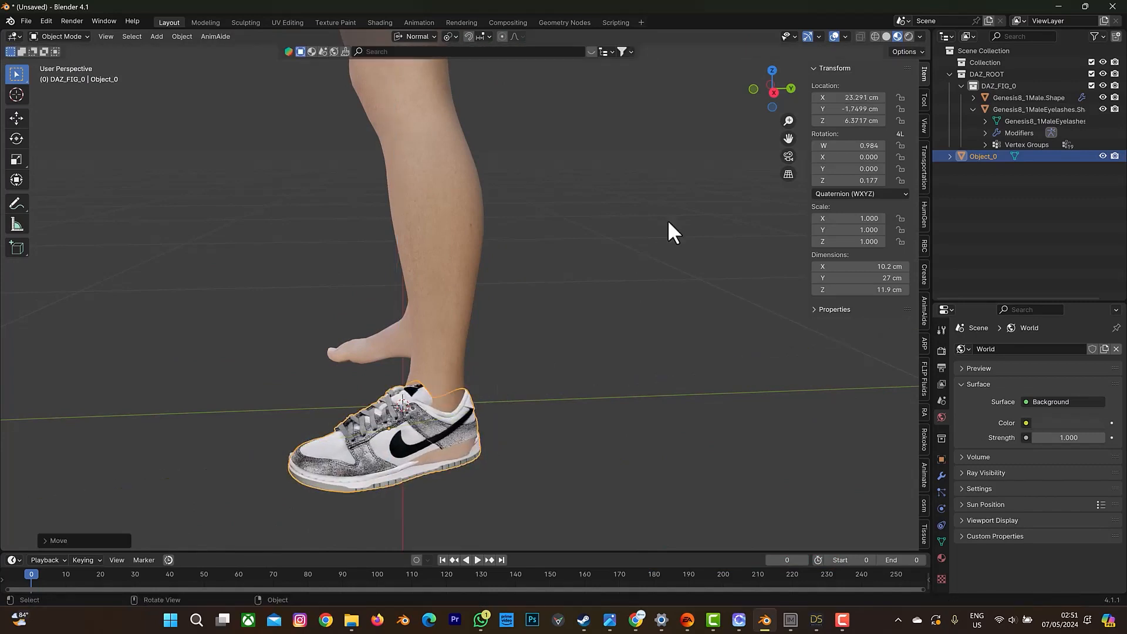
Scale the sneaker uniformly to about 1.113 and shift it along its own X axis to an X location of about 22.6 cm.
{"action": "left_click_drag", "start_coordinate": [752, 99], "coordinate": [771, 91]}
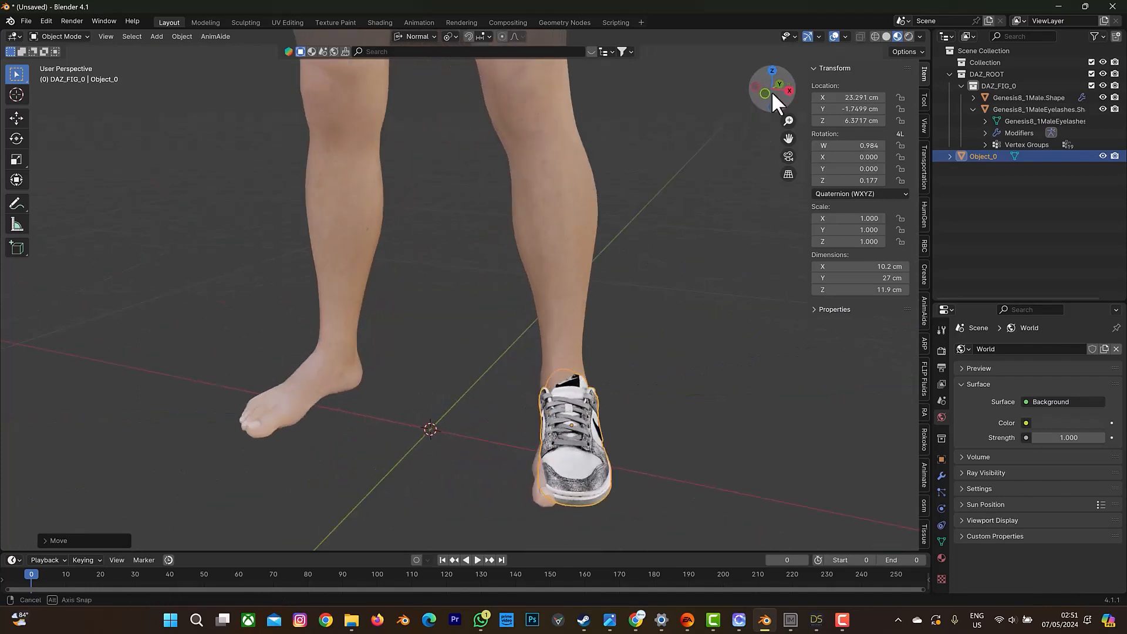
{"action": "key", "text": "s"}
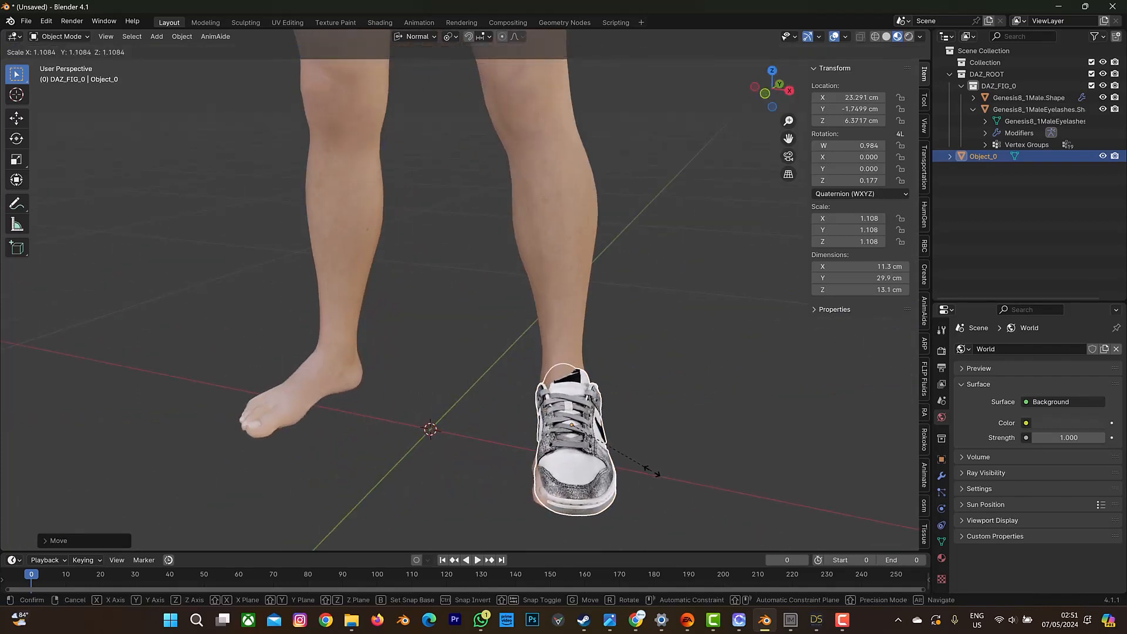
{"action": "left_click", "coordinate": [652, 468]}
{"action": "key", "text": "g"}
{"action": "key", "text": "x"}
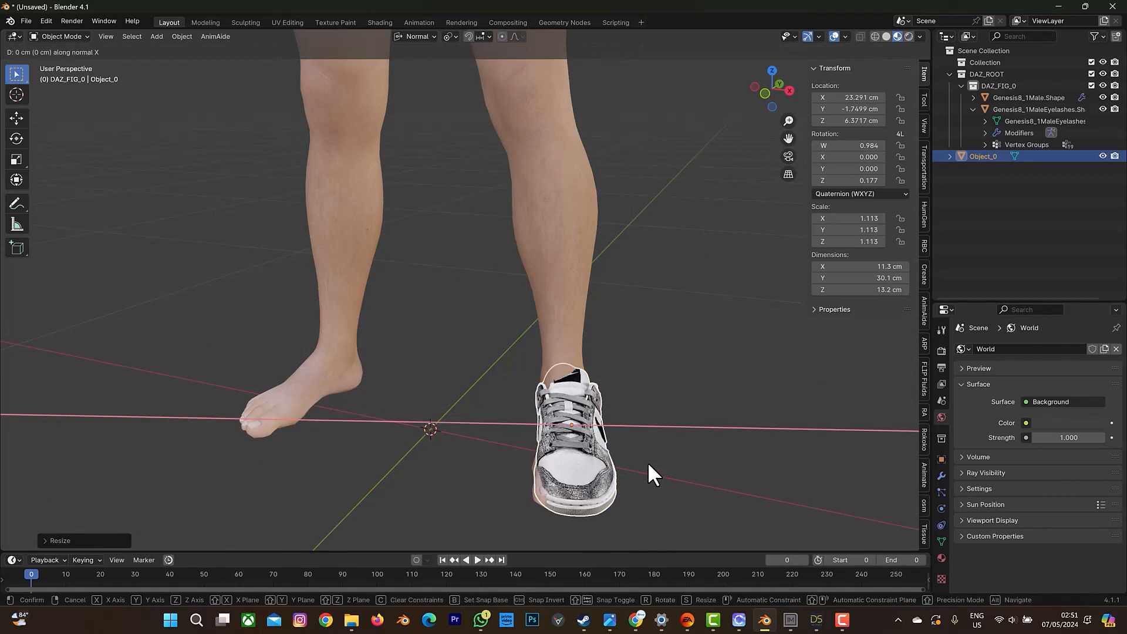
{"action": "left_click", "coordinate": [647, 468]}
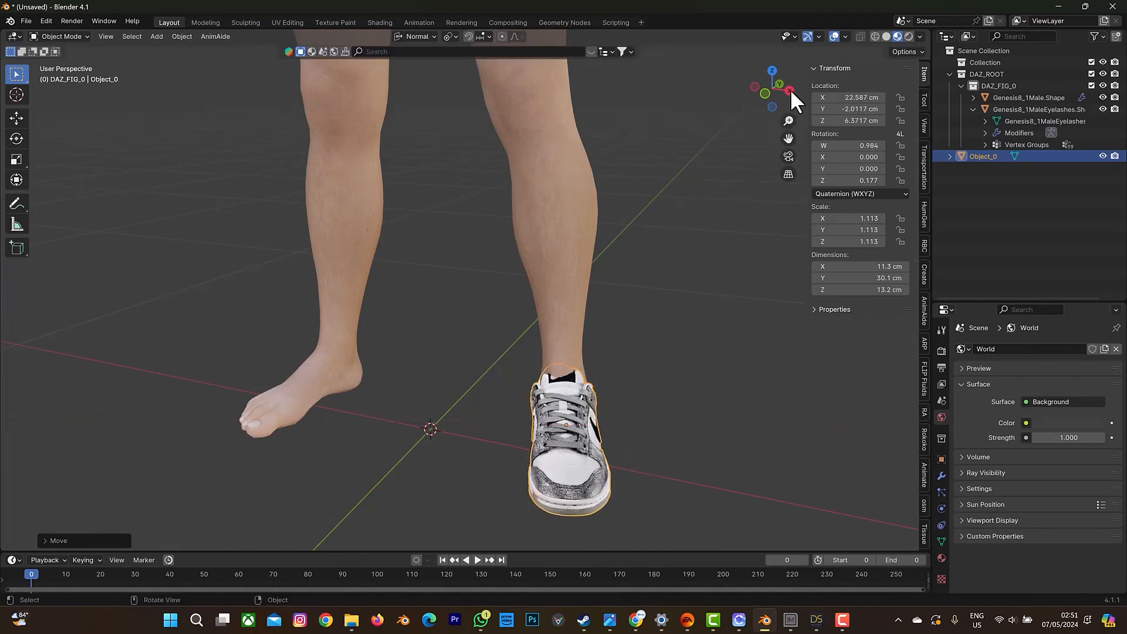
Rotate the sneaker about Z to a quaternion Z of about 0.137 and shift it along its own X axis to about X 23.35 cm.
{"action": "left_click_drag", "start_coordinate": [790, 89], "coordinate": [282, 414]}
{"action": "key", "text": "r"}
{"action": "key", "text": "z"}
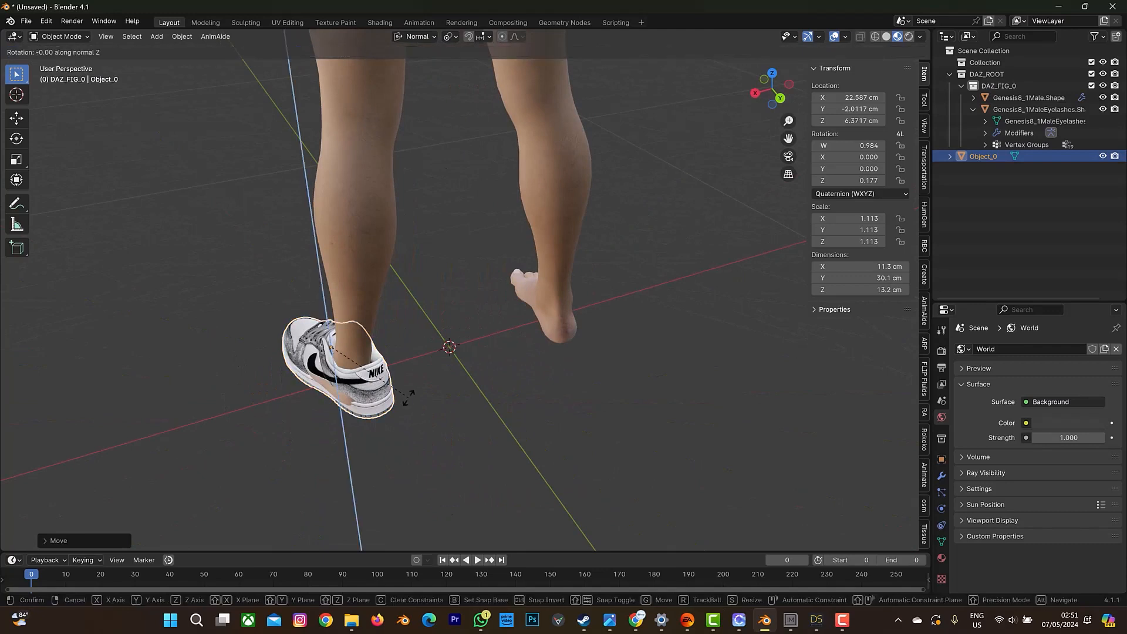
{"action": "left_click", "coordinate": [402, 396]}
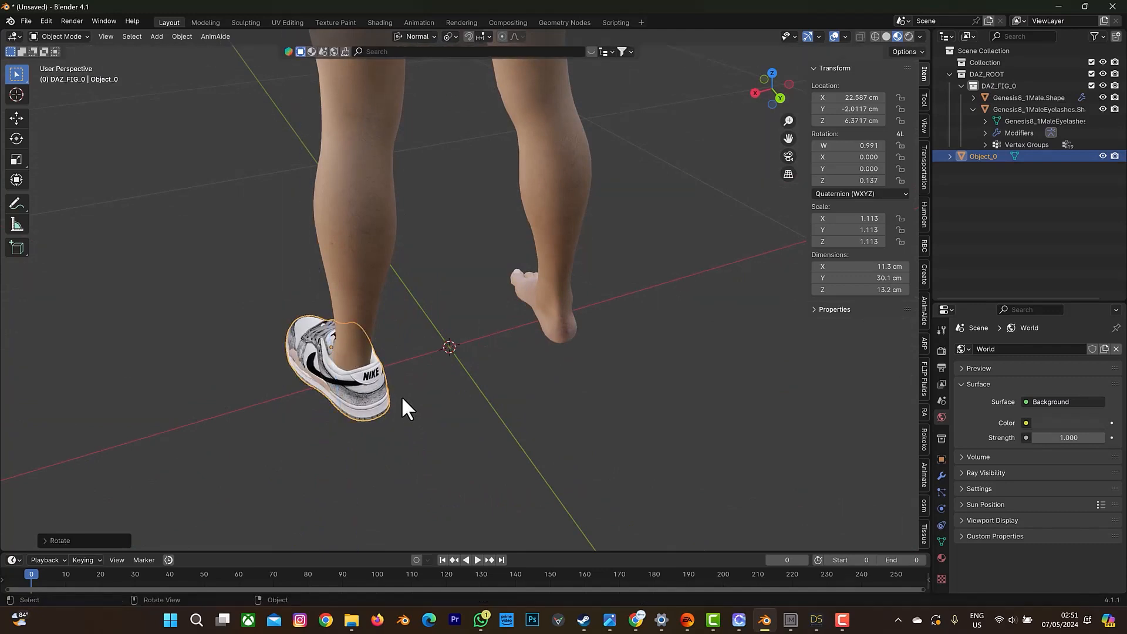
{"action": "key", "text": "g"}
{"action": "key", "text": "x"}
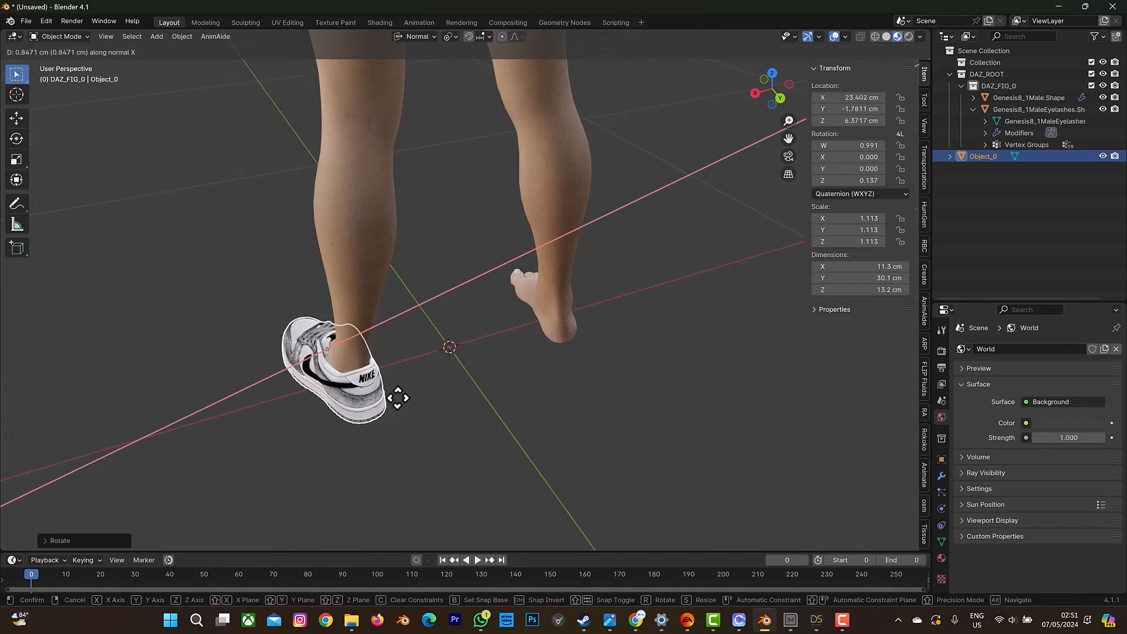
{"action": "left_click", "coordinate": [400, 396]}
{"action": "left_click_drag", "start_coordinate": [761, 77], "coordinate": [840, 81]}
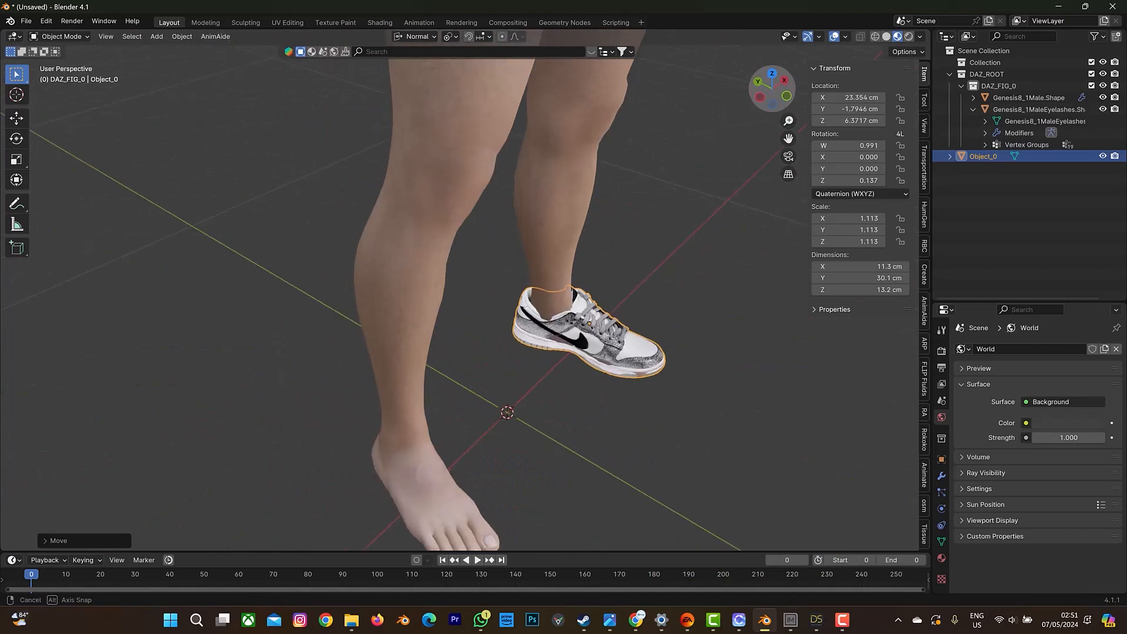
Shift the sneaker along its own Y and X axes to about X 22.98, Y -2.45 cm, and scale it uniformly to about 1.18.
{"action": "key", "text": "g"}
{"action": "key", "text": "y"}
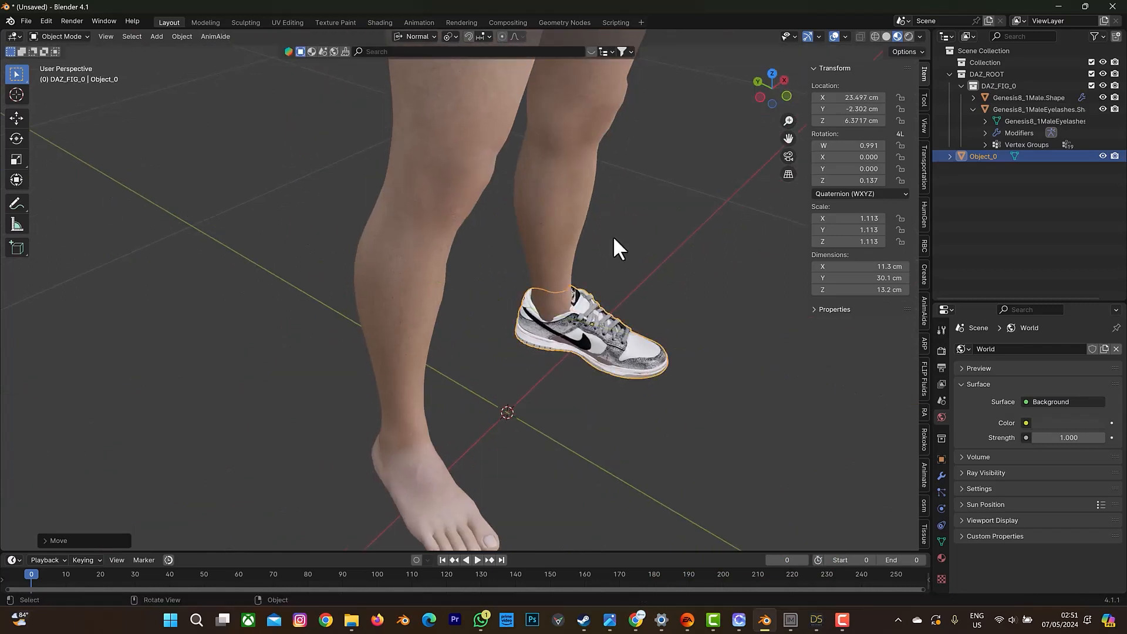
{"action": "key", "text": "x"}
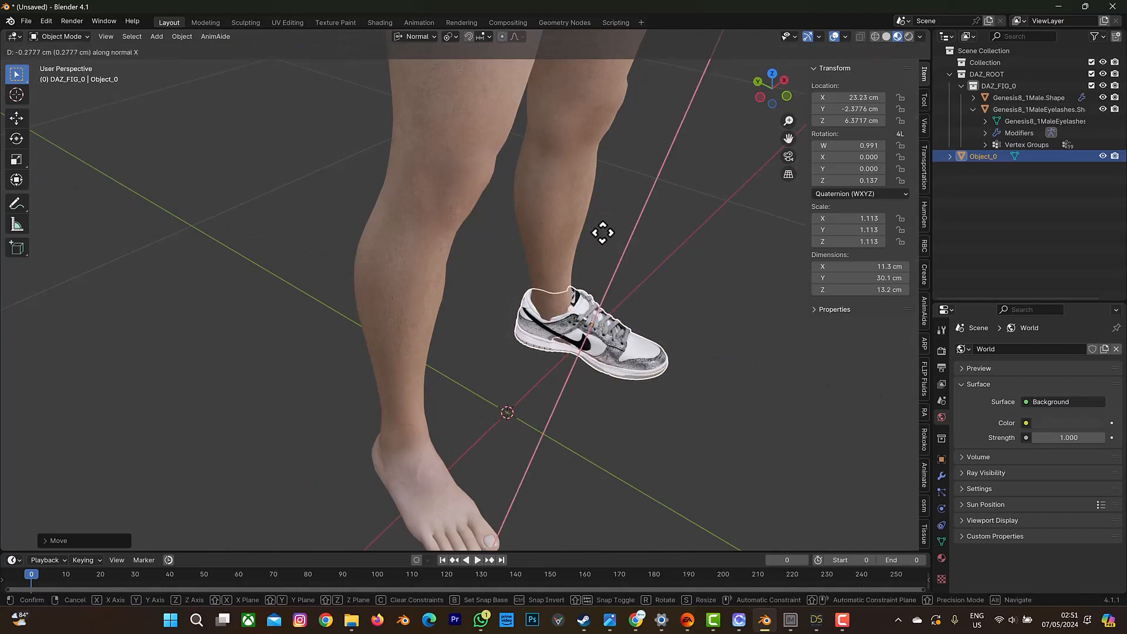
{"action": "left_click", "coordinate": [605, 233]}
{"action": "mouse_move", "coordinate": [770, 80]}
{"action": "left_mouse_down"}
{"action": "mouse_move", "coordinate": [737, 81]}
{"action": "mouse_move", "coordinate": [766, 81]}
{"action": "left_mouse_up"}
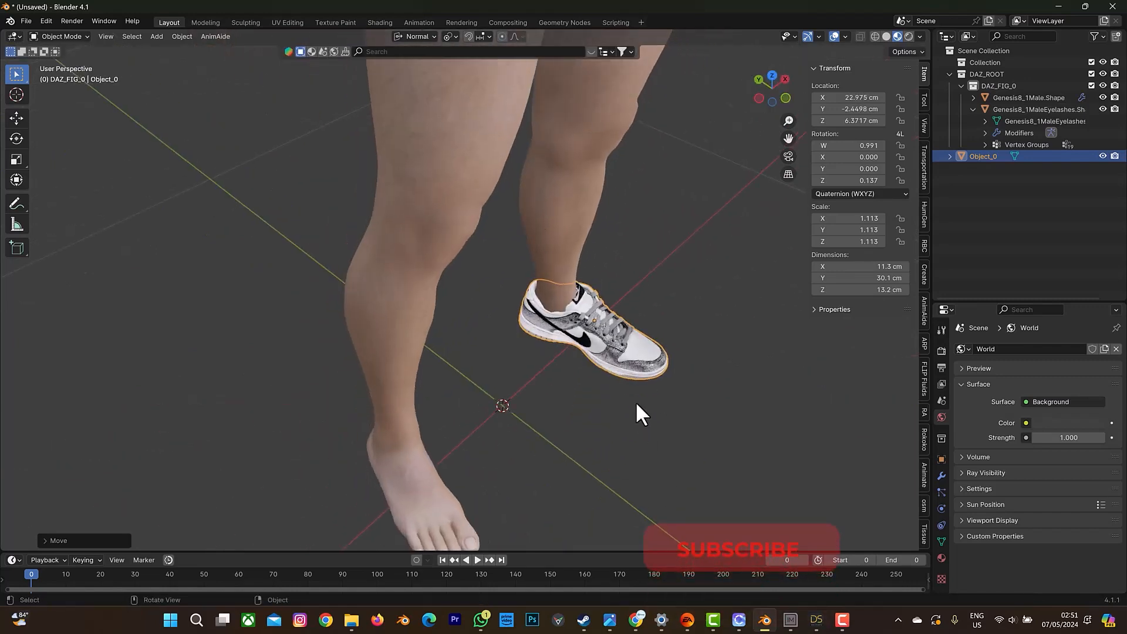
{"action": "key", "text": "s"}
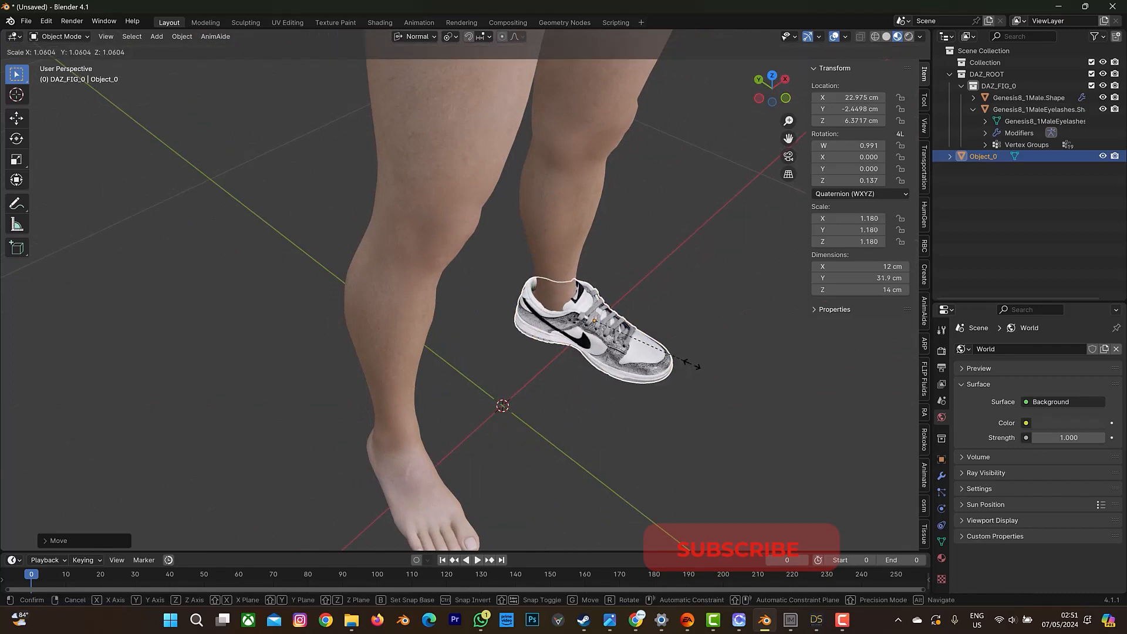
{"action": "left_click", "coordinate": [688, 363]}
Try shifting the sneaker forward along its own Y axis and nudging it freely to about X 23.09, Y -3.86, Z 6.56 cm.
{"action": "key", "text": "g"}
{"action": "key", "text": "y"}
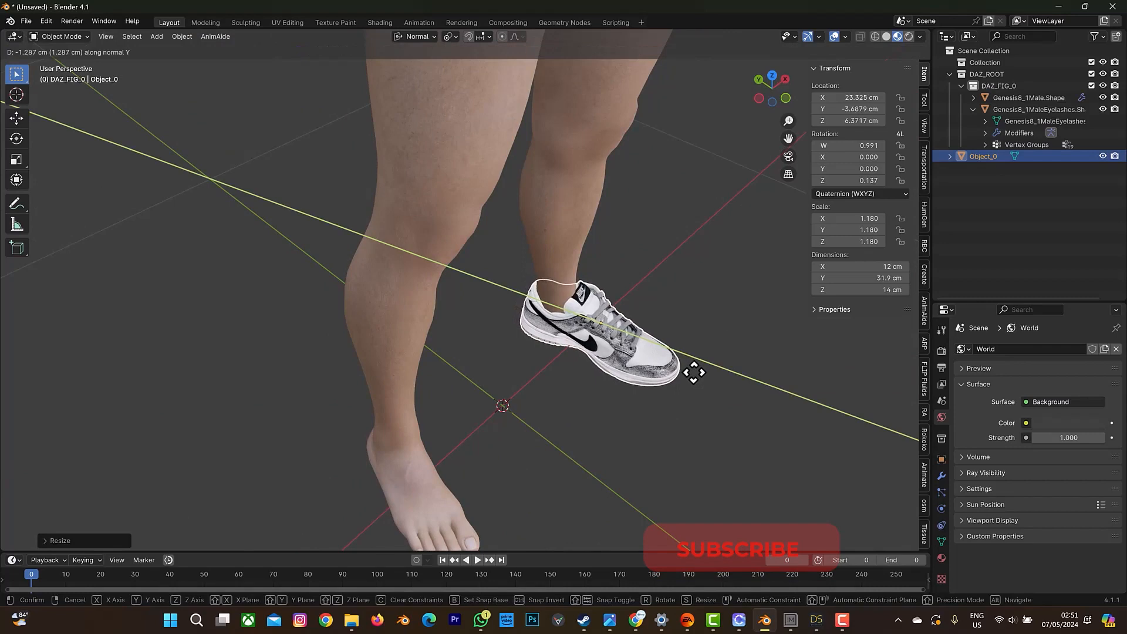
{"action": "left_click", "coordinate": [693, 373]}
{"action": "left_click_drag", "start_coordinate": [771, 89], "coordinate": [720, 85]}
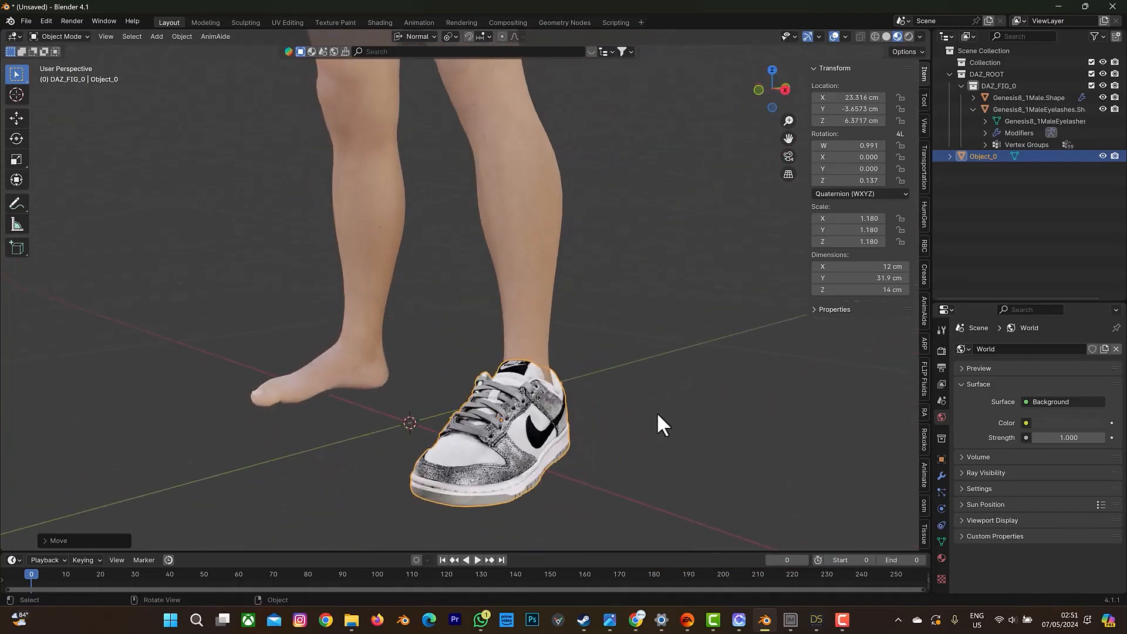
{"action": "key", "text": "g"}
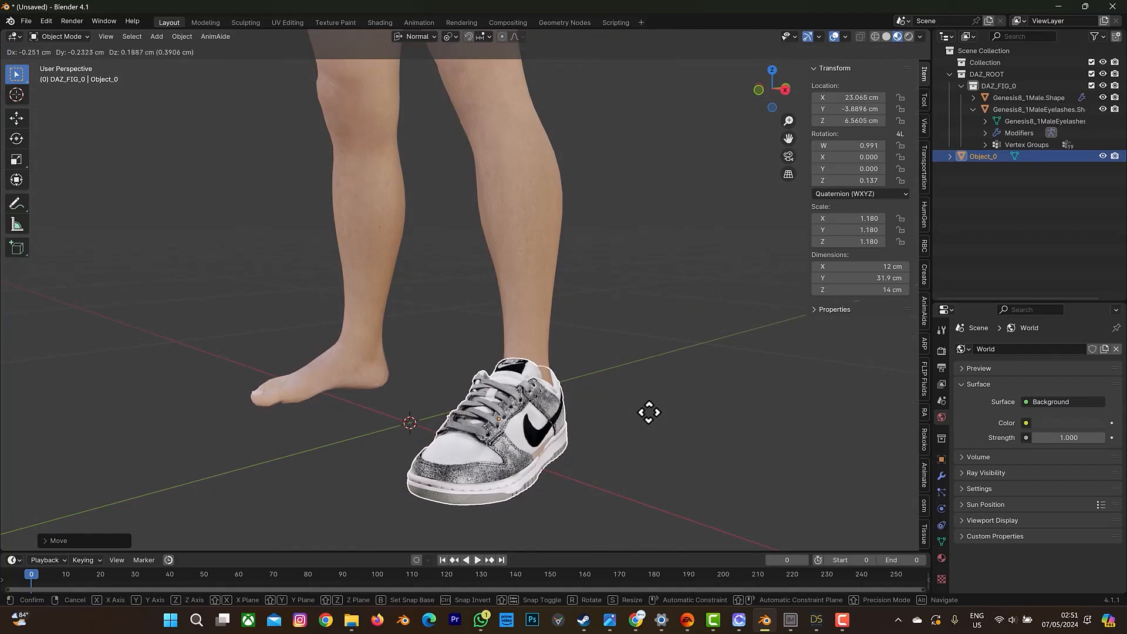
{"action": "left_click", "coordinate": [650, 411]}
{"action": "mouse_move", "coordinate": [764, 85]}
{"action": "left_mouse_down"}
{"action": "mouse_move", "coordinate": [754, 89]}
{"action": "mouse_move", "coordinate": [768, 96]}
{"action": "left_mouse_up"}
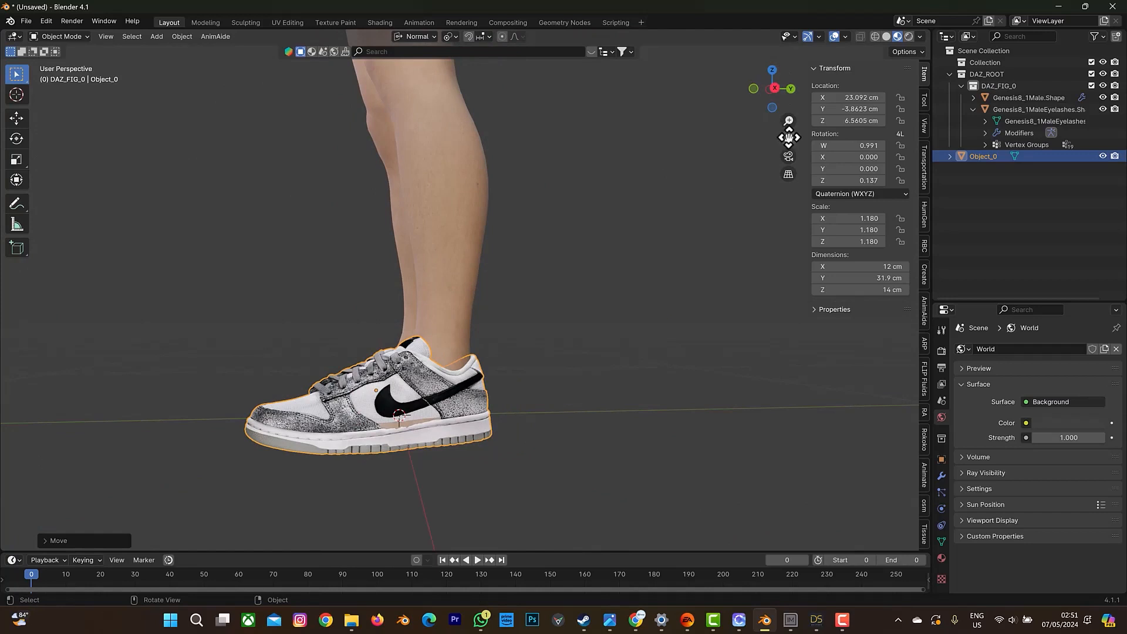
{"action": "left_click_drag", "start_coordinate": [788, 138], "coordinate": [855, 98]}
{"action": "scroll", "coordinate": [560, 308], "scroll_direction": "up", "scroll_amount": 3}
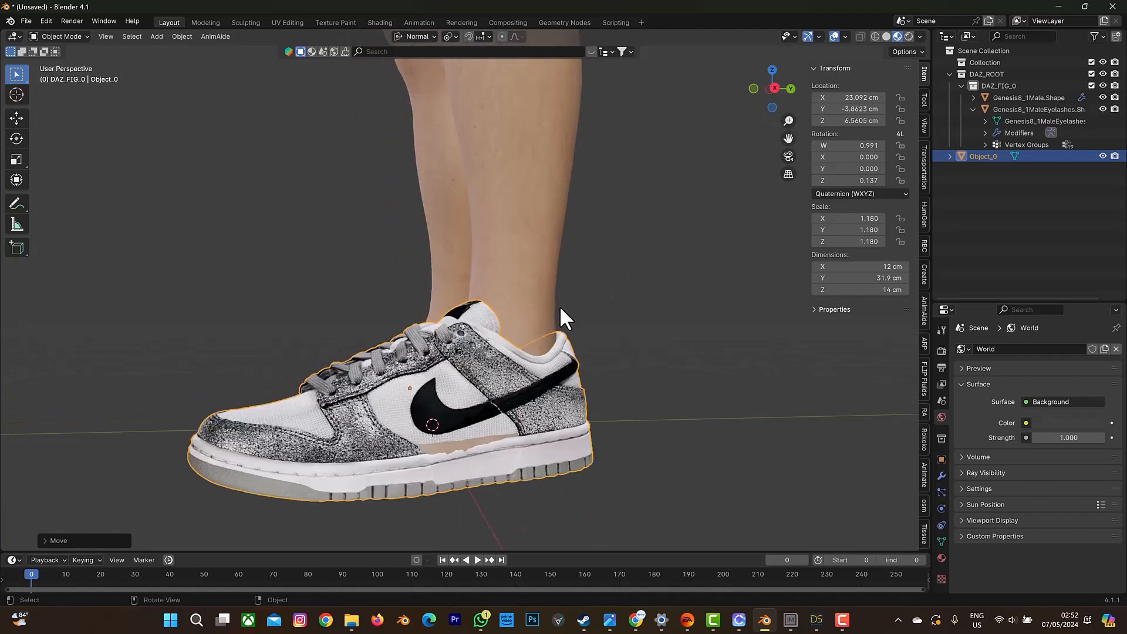
{"action": "left_click_drag", "start_coordinate": [785, 146], "coordinate": [756, 92]}
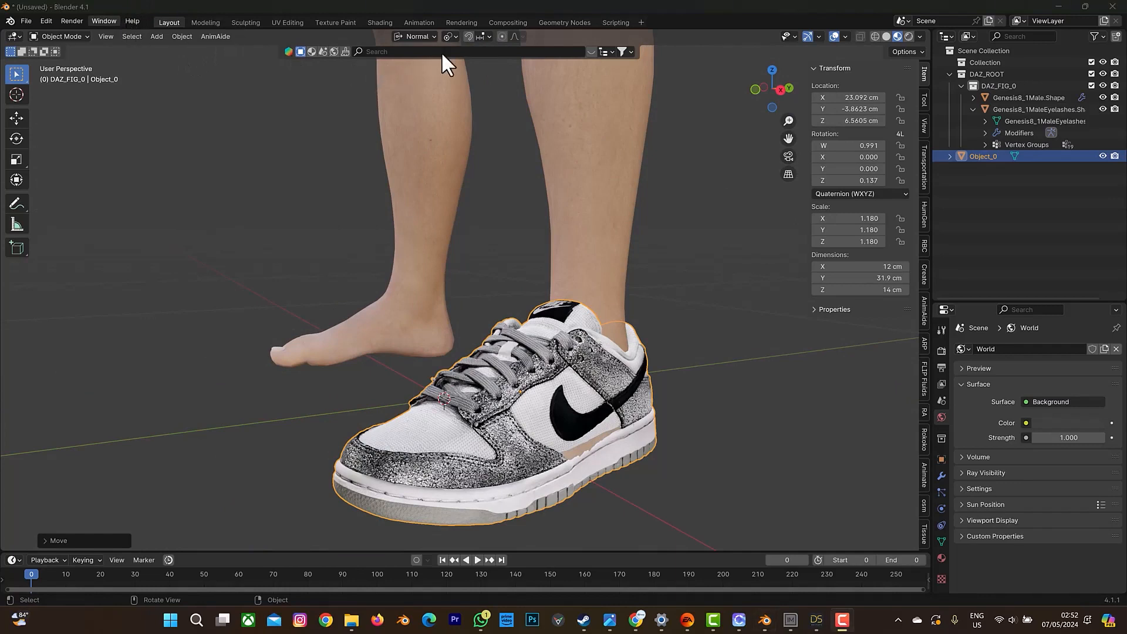
Switch the sneaker to Sculpt Mode and set up the Grab brush with a radius of 108 px.
{"action": "left_click", "coordinate": [55, 37]}
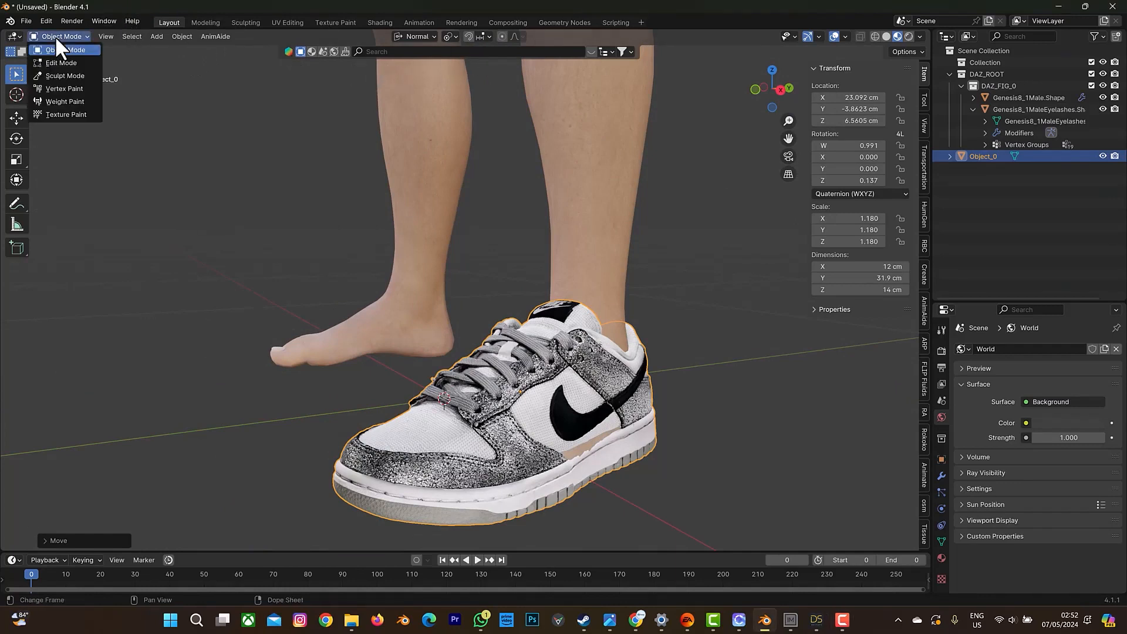
{"action": "left_click", "coordinate": [63, 75]}
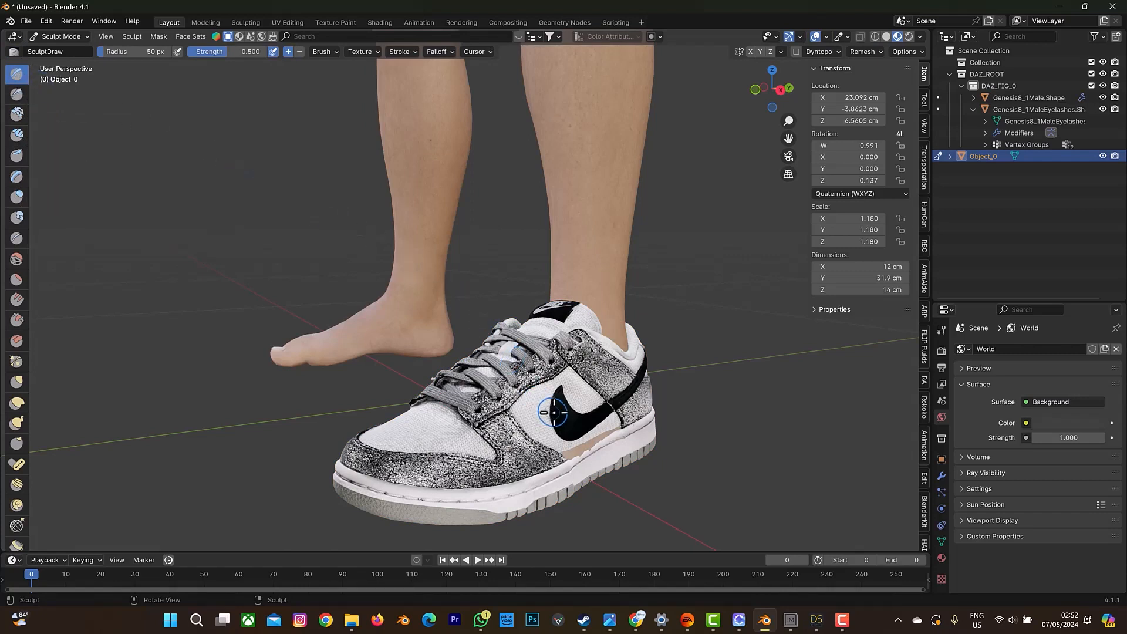
{"action": "key", "text": "g"}
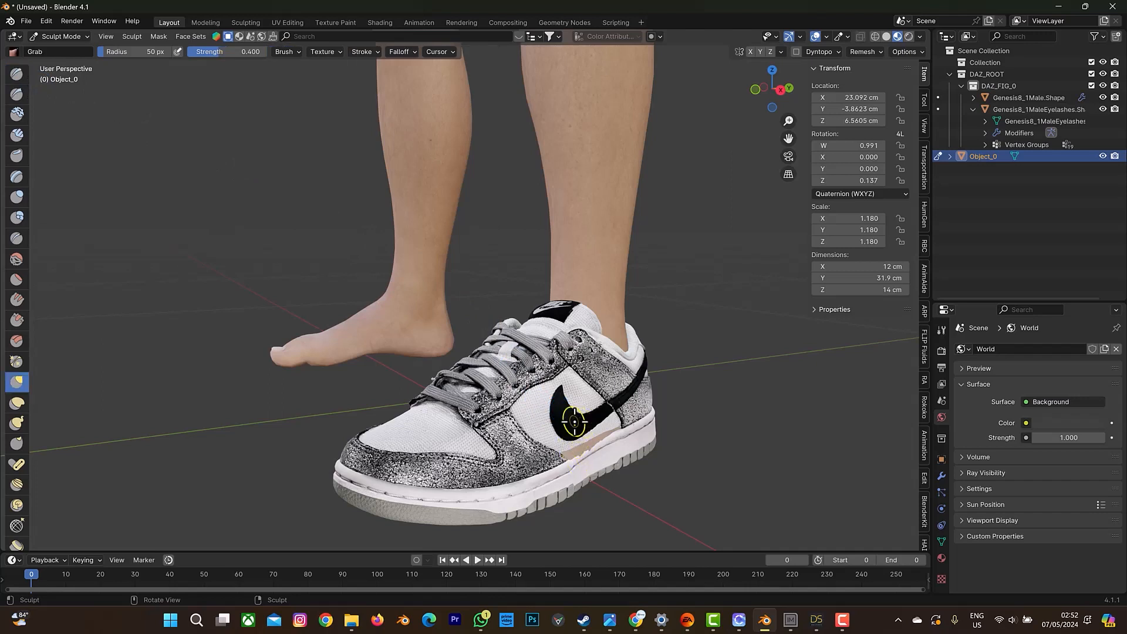
{"action": "key", "text": "f"}
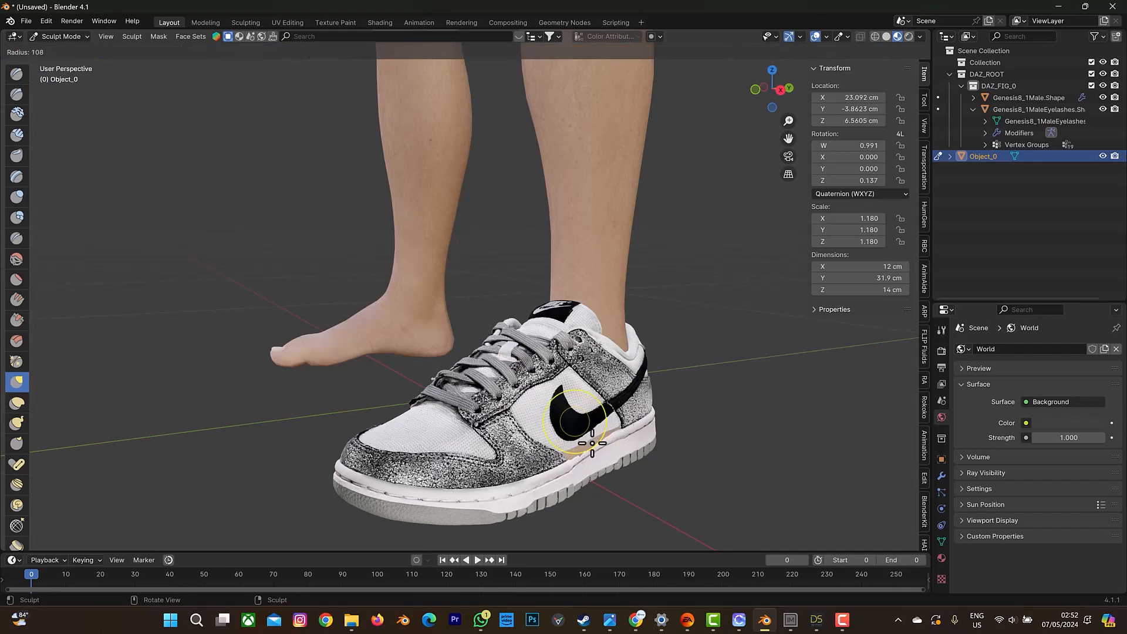
{"action": "left_click", "coordinate": [605, 441]}
Try pulling the sneaker's outer side wall over the skin poking through above the sole, using Grab strokes below the swoosh.
{"action": "scroll", "coordinate": [574, 421], "scroll_direction": "down", "scroll_amount": 3}
{"action": "scroll", "coordinate": [514, 343], "scroll_direction": "up", "scroll_amount": 2}
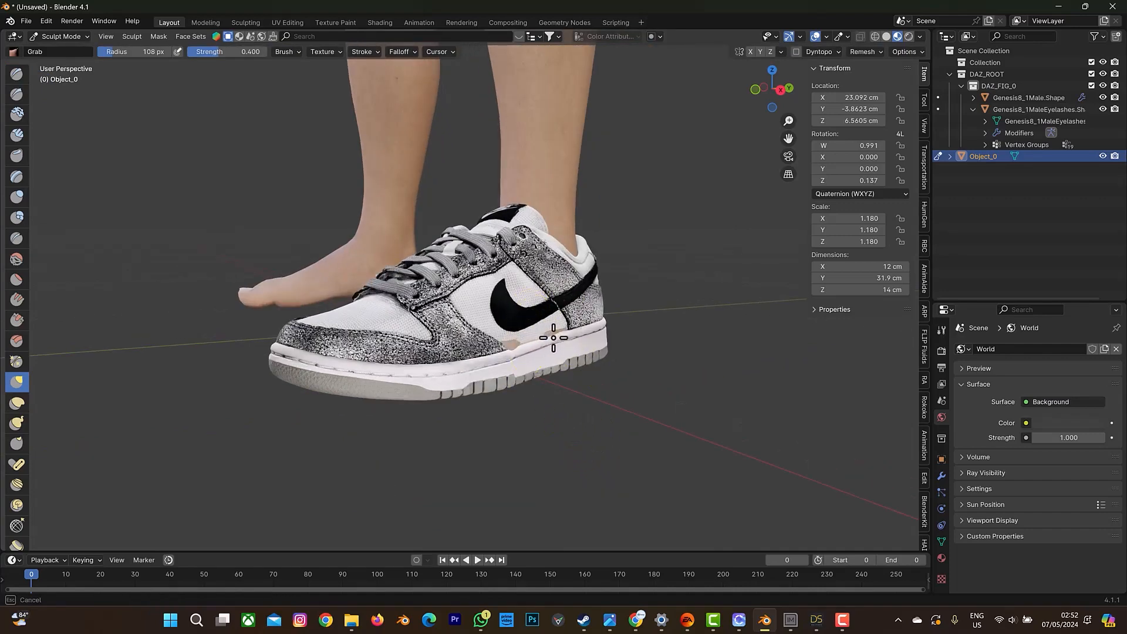
{"action": "left_click_drag", "start_coordinate": [561, 336], "coordinate": [585, 328]}
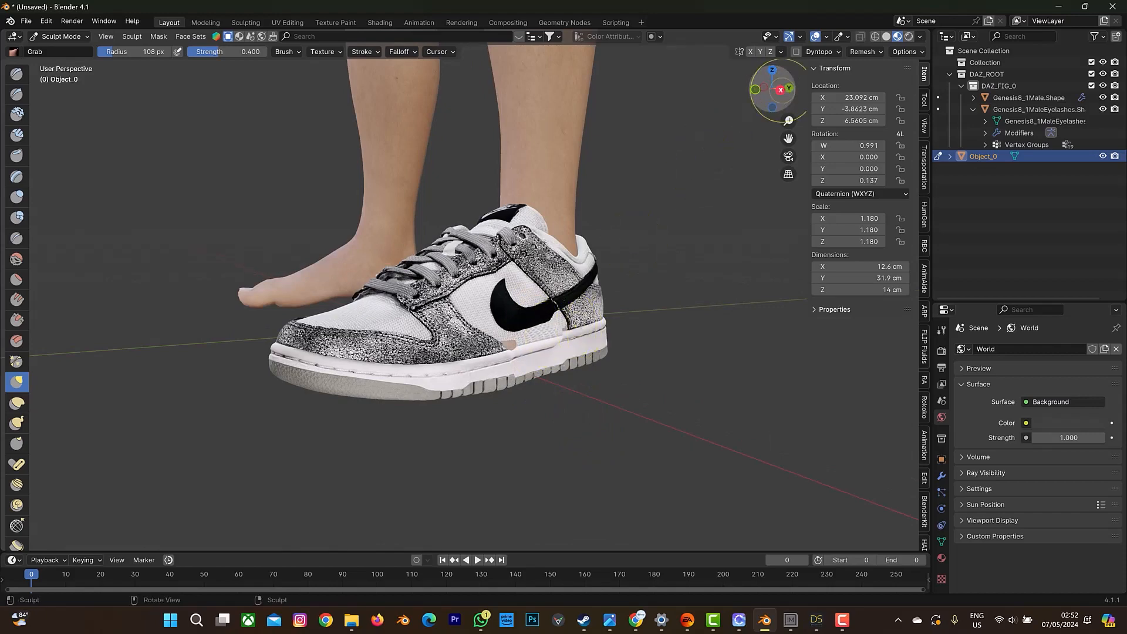
{"action": "left_click_drag", "start_coordinate": [773, 88], "coordinate": [790, 90]}
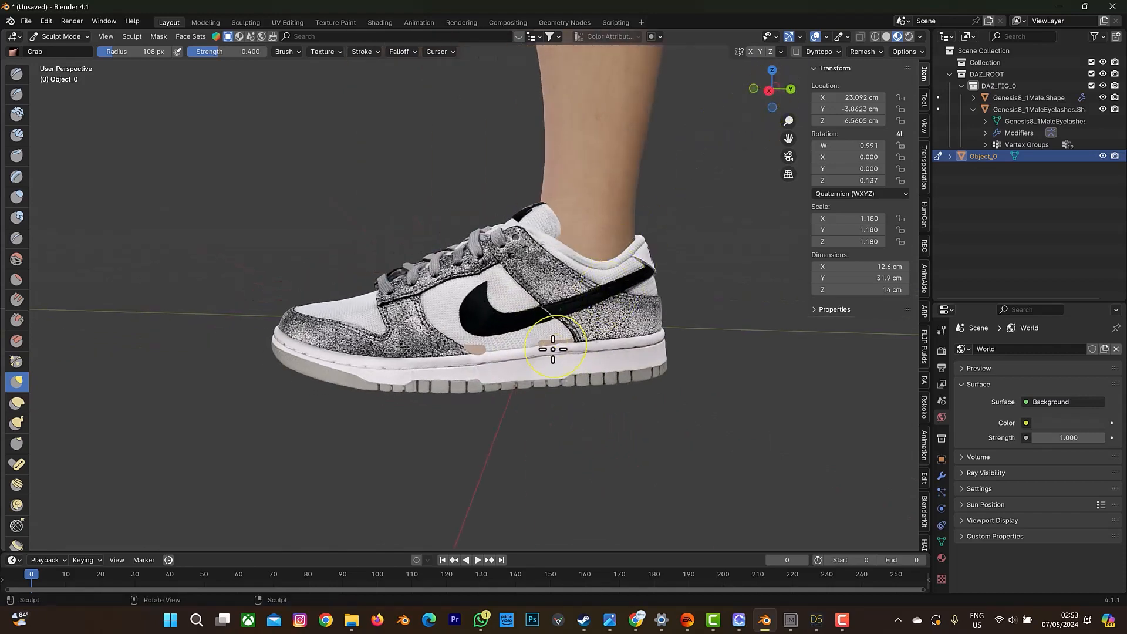
{"action": "mouse_move", "coordinate": [549, 344]}
{"action": "left_mouse_down"}
{"action": "mouse_move", "coordinate": [432, 337]}
{"action": "mouse_move", "coordinate": [460, 334]}
{"action": "mouse_move", "coordinate": [481, 348]}
{"action": "left_mouse_up"}
{"action": "scroll", "coordinate": [481, 348], "scroll_direction": "down", "scroll_amount": 1}
{"action": "scroll", "coordinate": [477, 346], "scroll_direction": "up", "scroll_amount": 2}
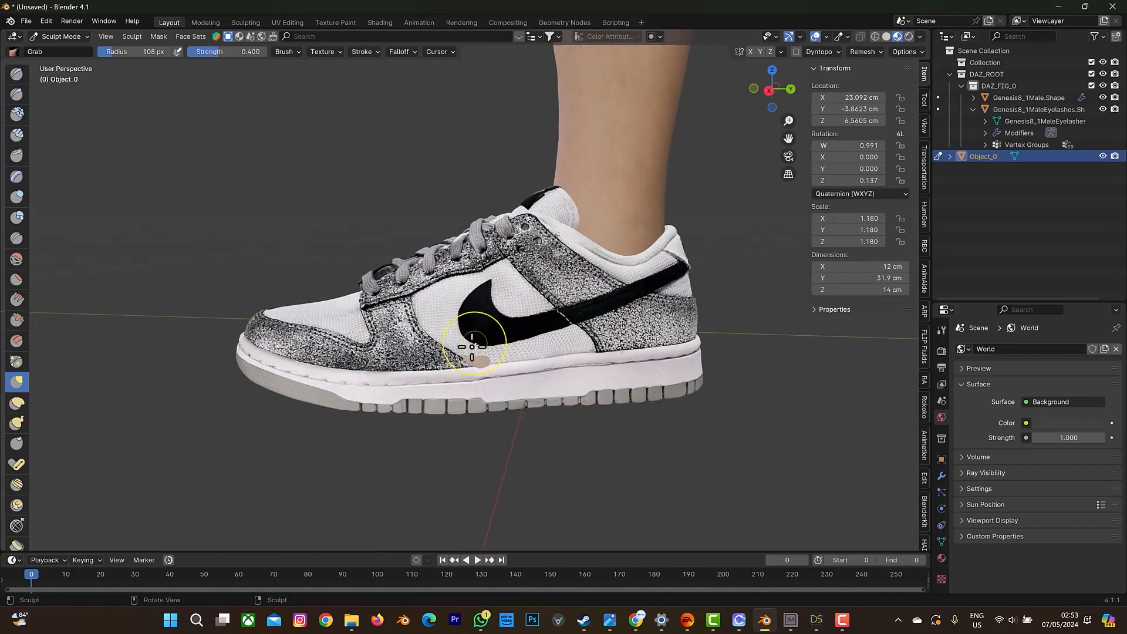
{"action": "scroll", "coordinate": [473, 348], "scroll_direction": "up", "scroll_amount": 2}
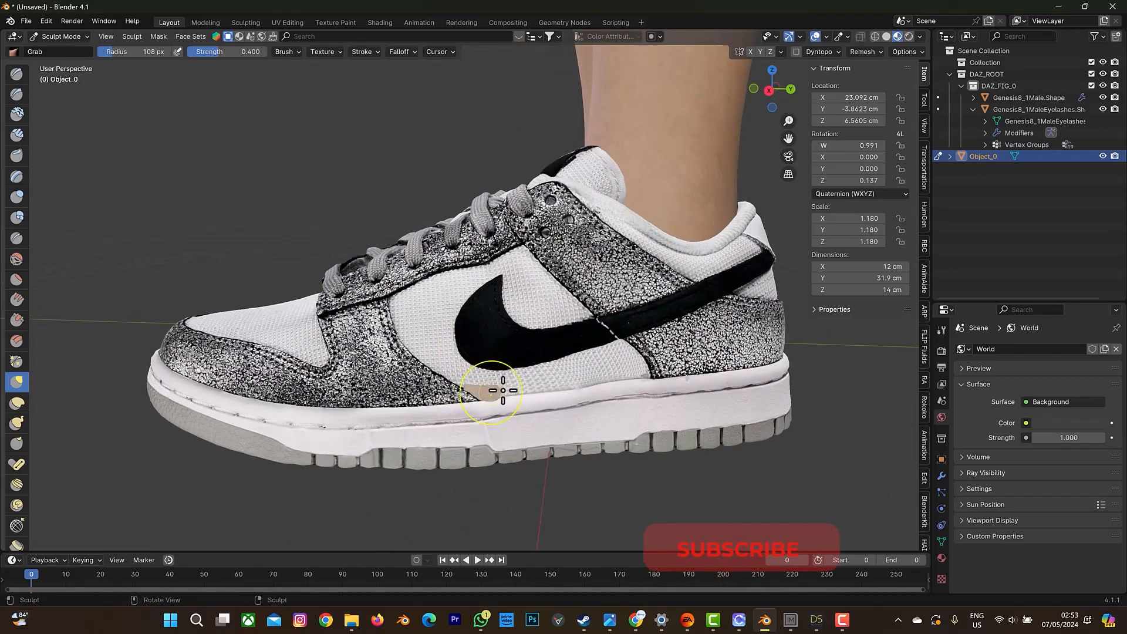
{"action": "left_click_drag", "start_coordinate": [503, 391], "coordinate": [503, 391]}
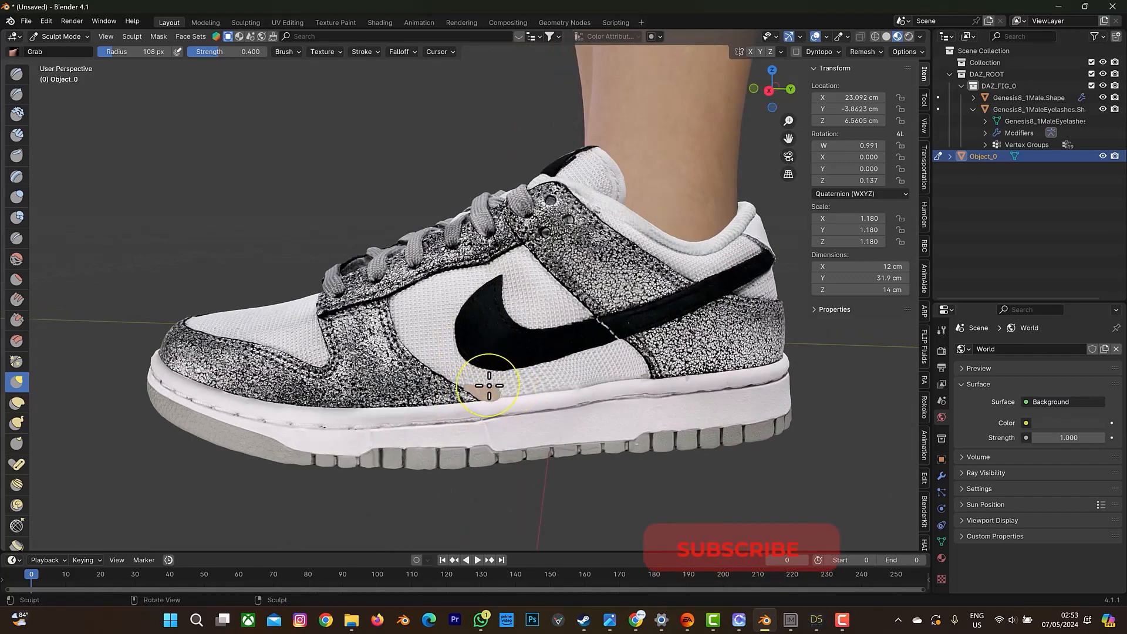
{"action": "scroll", "coordinate": [483, 389], "scroll_direction": "down", "scroll_amount": 2}
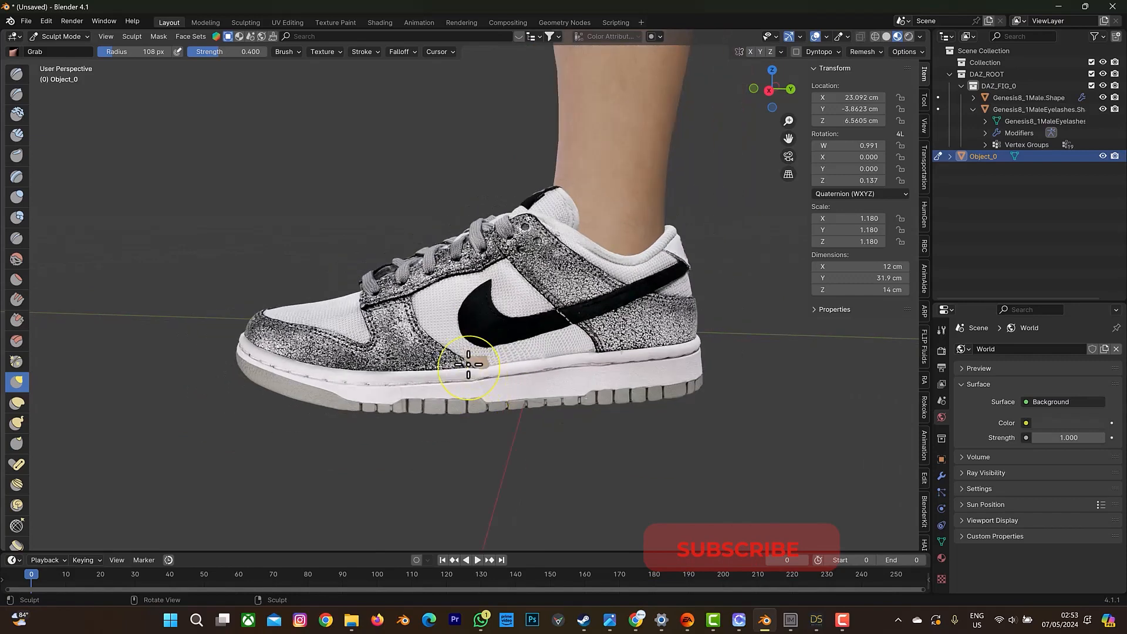
{"action": "left_click_drag", "start_coordinate": [468, 364], "coordinate": [485, 356]}
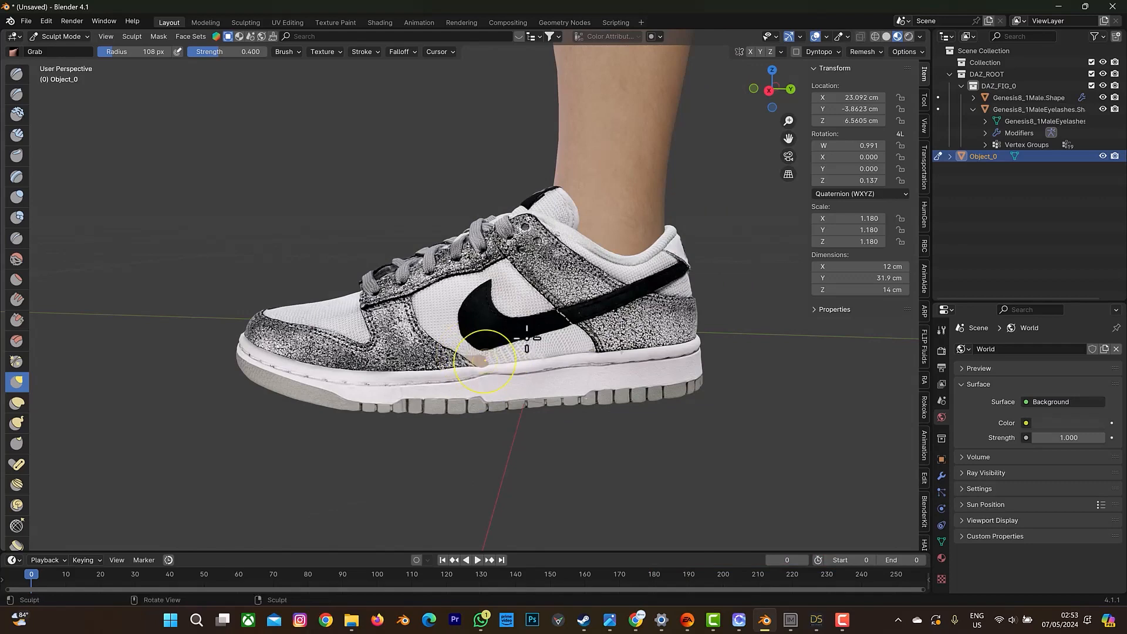
Undo the sculpt strokes and the moves made since the sneaker was scaled to 1.18.
{"action": "left_click_drag", "start_coordinate": [773, 91], "coordinate": [621, 269]}
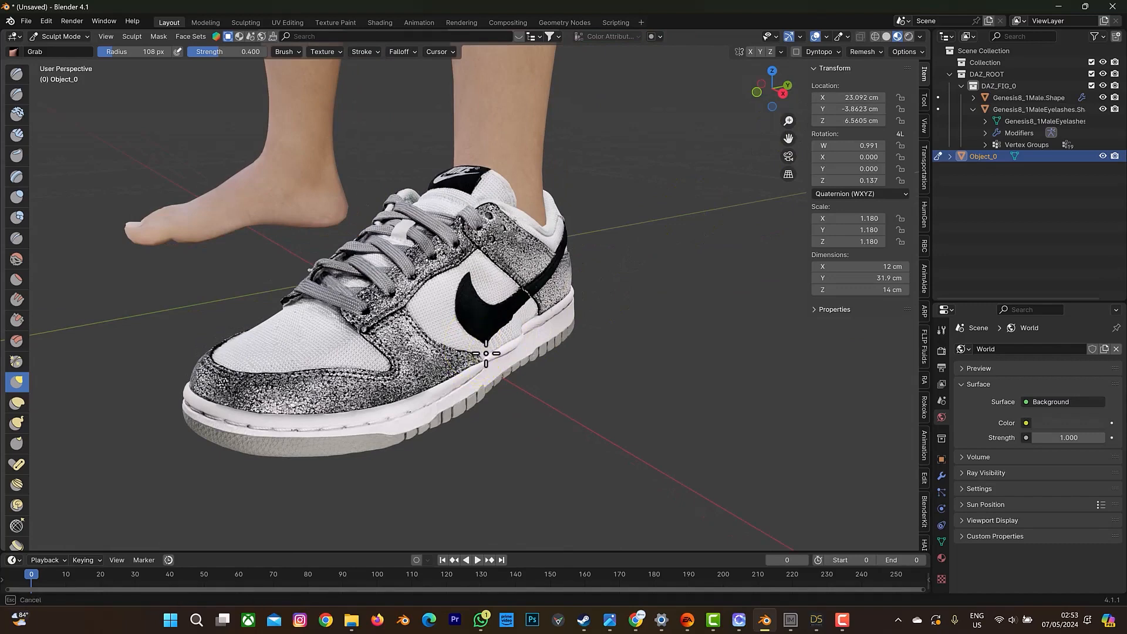
{"action": "left_click_drag", "start_coordinate": [770, 94], "coordinate": [877, 146]}
{"action": "scroll", "coordinate": [424, 242], "scroll_direction": "down", "scroll_amount": 4}
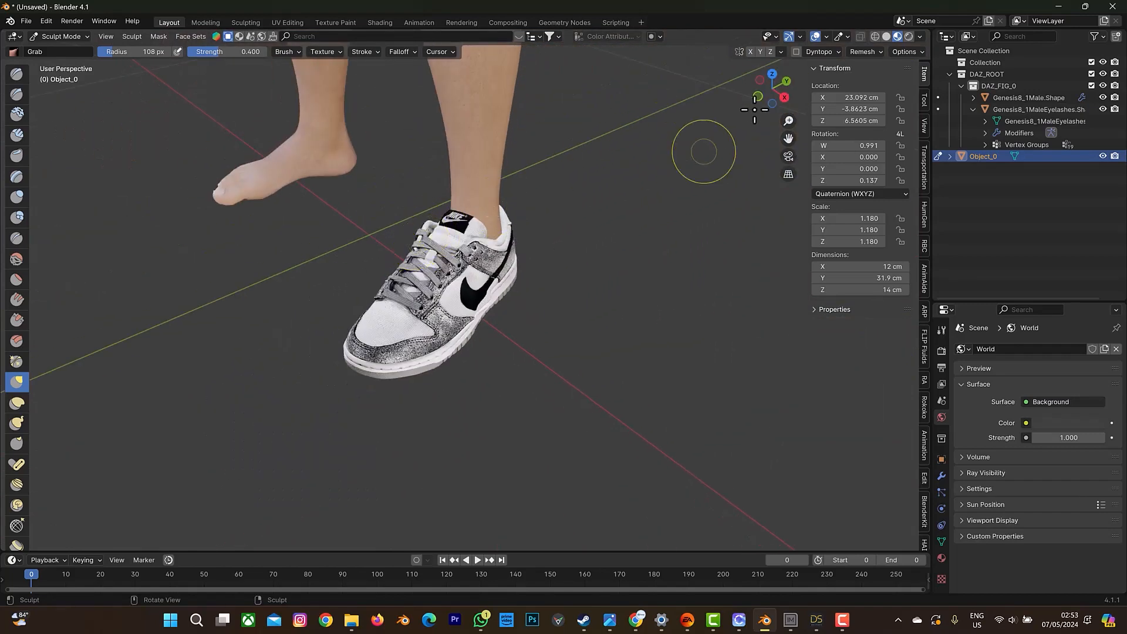
{"action": "left_click_drag", "start_coordinate": [763, 93], "coordinate": [763, 108]}
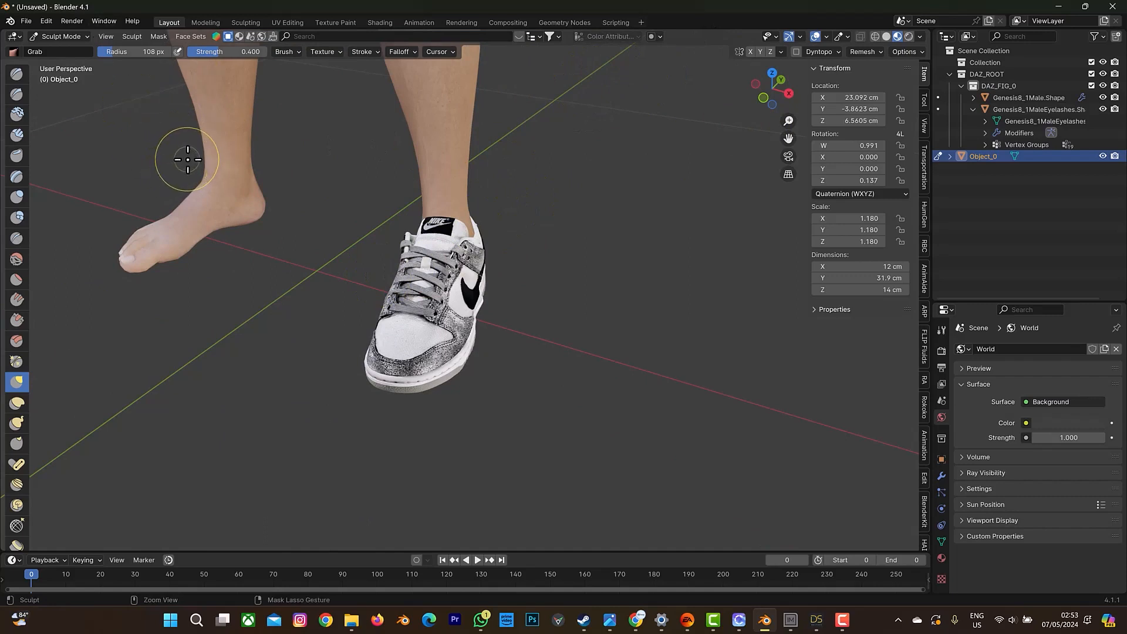
{"action": "key", "text": "ctrl+z"}
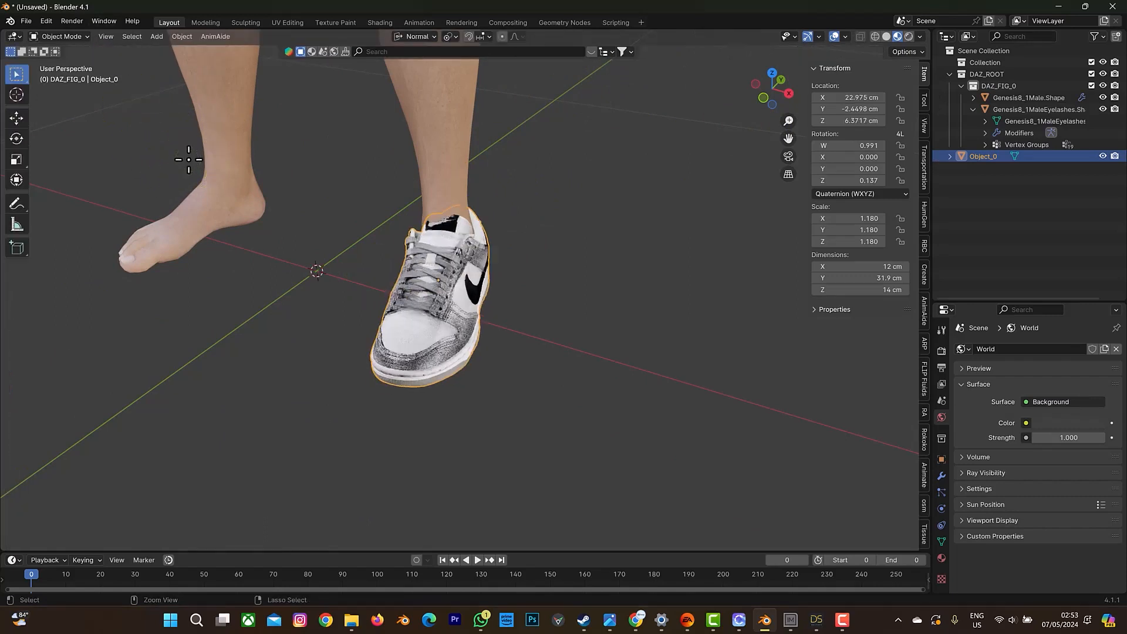
Move the sneaker forward along its own Y axis to about X 23.24, Y -3.37 cm.
{"action": "left_click_drag", "start_coordinate": [784, 77], "coordinate": [660, 216]}
{"action": "key", "text": "g"}
{"action": "key", "text": "y"}
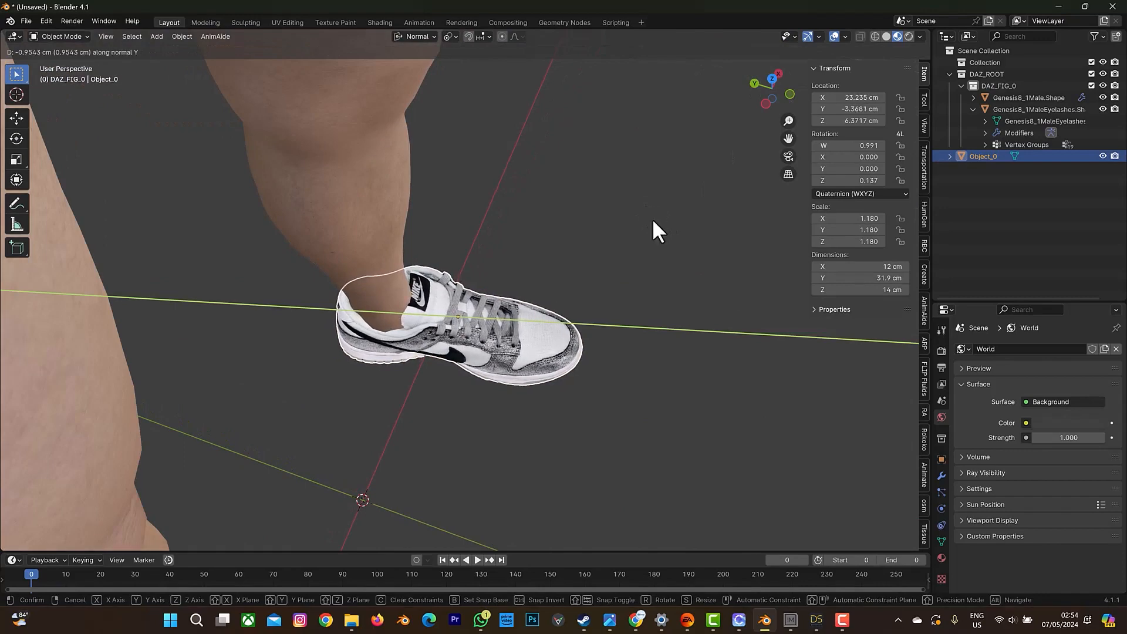
{"action": "left_click", "coordinate": [653, 219]}
Stretch the sneaker along its own Y axis to a scale of about 1.219 and shift it along that axis to about Y -4.75 cm.
{"action": "left_click_drag", "start_coordinate": [766, 87], "coordinate": [467, 145]}
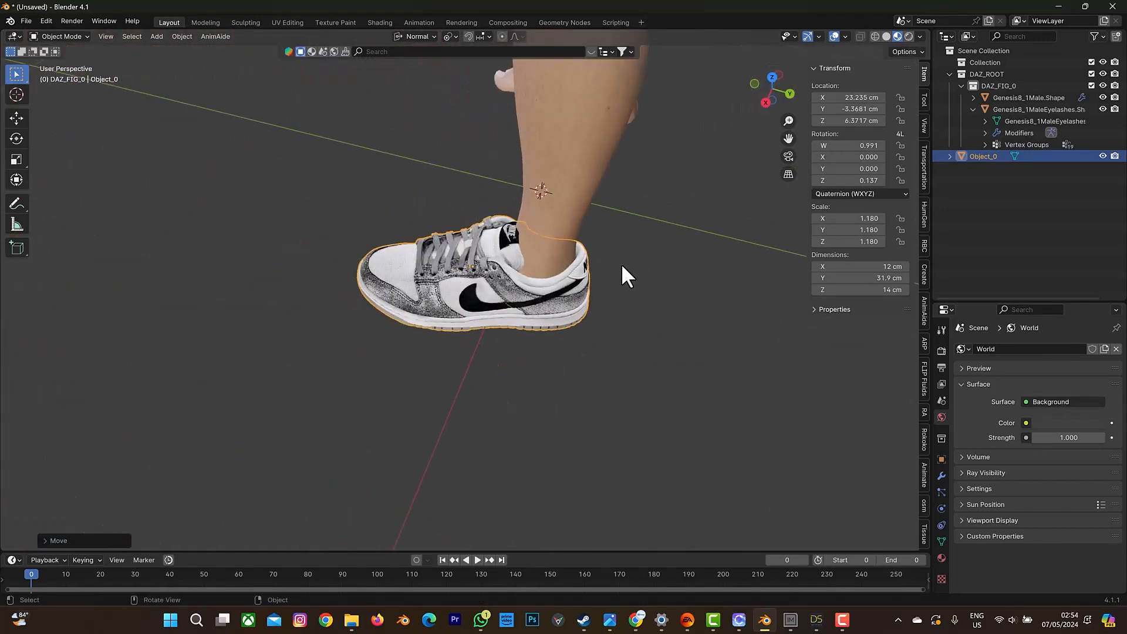
{"action": "key", "text": "s"}
{"action": "key", "text": "y"}
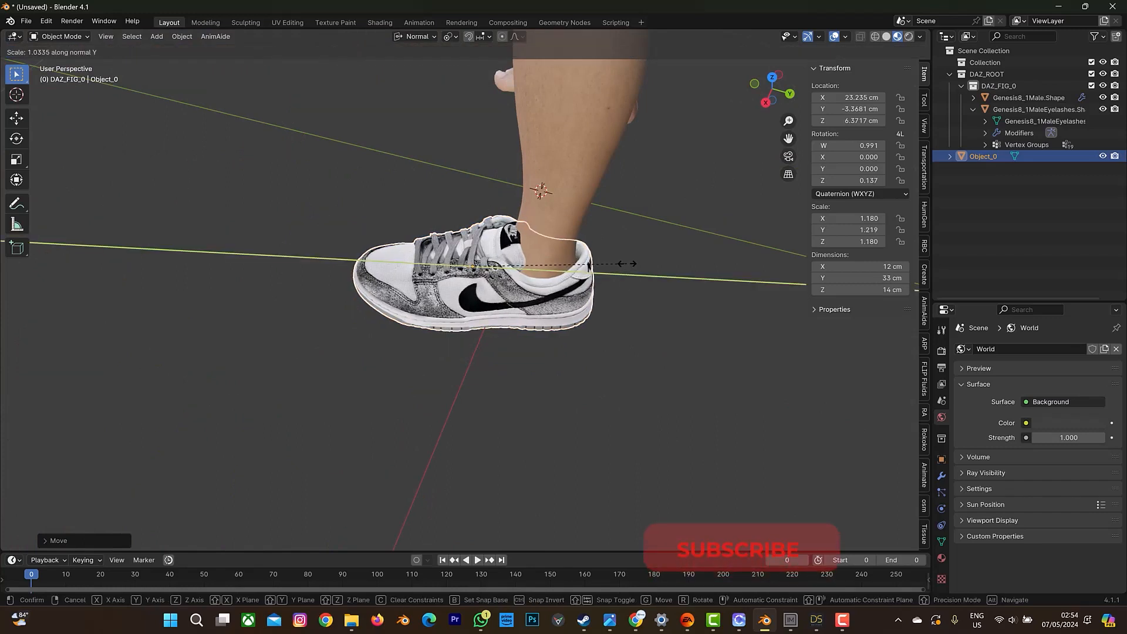
{"action": "left_click", "coordinate": [588, 244]}
{"action": "key", "text": "g"}
{"action": "key", "text": "y"}
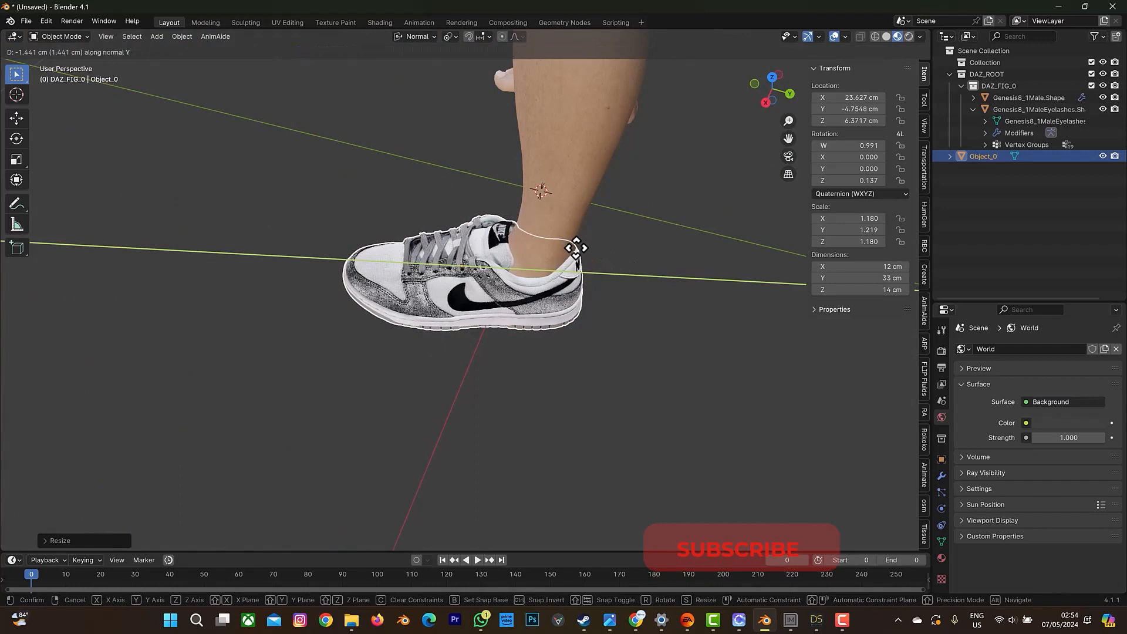
{"action": "left_click", "coordinate": [575, 248]}
Return the sneaker to Sculpt Mode and pull its inner side wall over the exposed skin below the swoosh with the Grab brush.
{"action": "left_click_drag", "start_coordinate": [769, 95], "coordinate": [703, 104]}
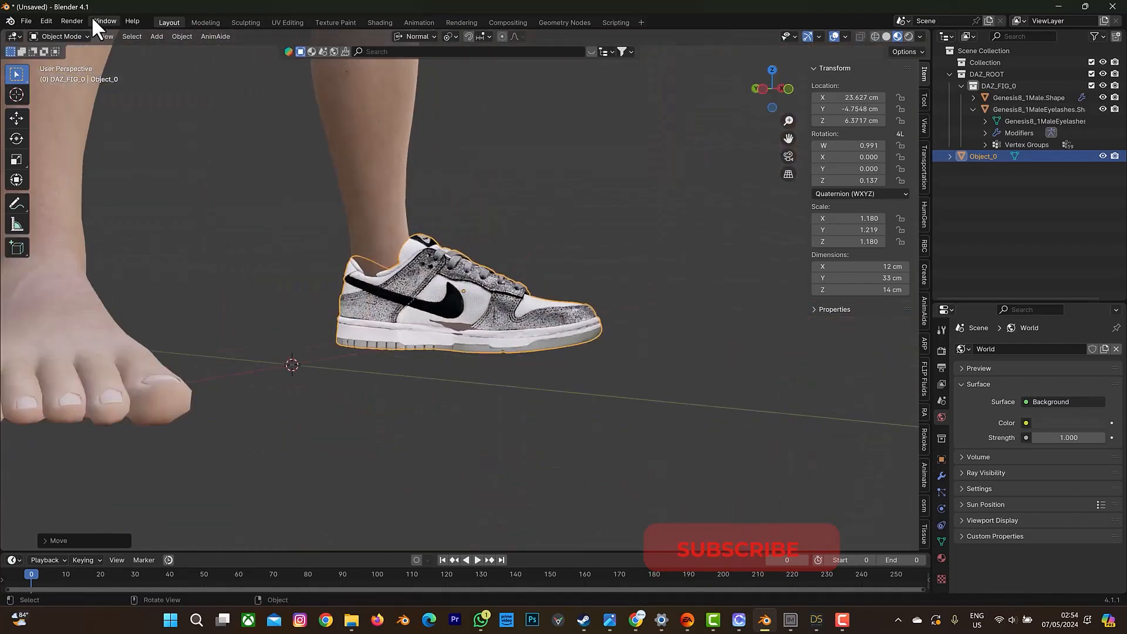
{"action": "left_click", "coordinate": [83, 36]}
{"action": "left_click", "coordinate": [66, 75]}
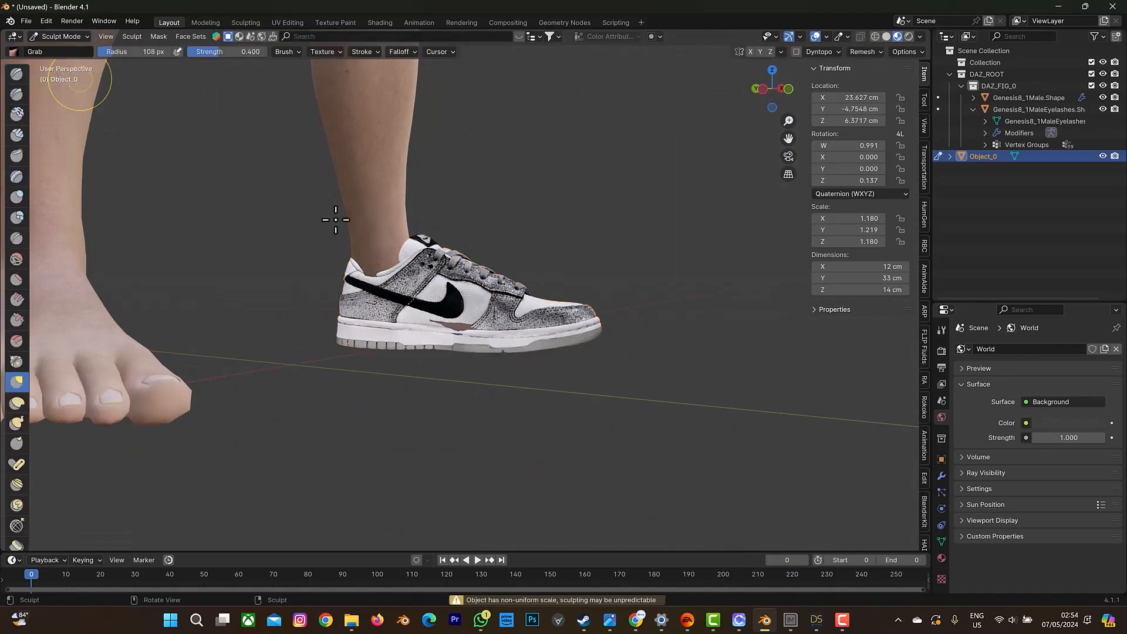
{"action": "scroll", "coordinate": [465, 327], "scroll_direction": "down", "scroll_amount": 3}
{"action": "scroll", "coordinate": [461, 320], "scroll_direction": "up", "scroll_amount": 4}
{"action": "scroll", "coordinate": [460, 320], "scroll_direction": "up", "scroll_amount": 3}
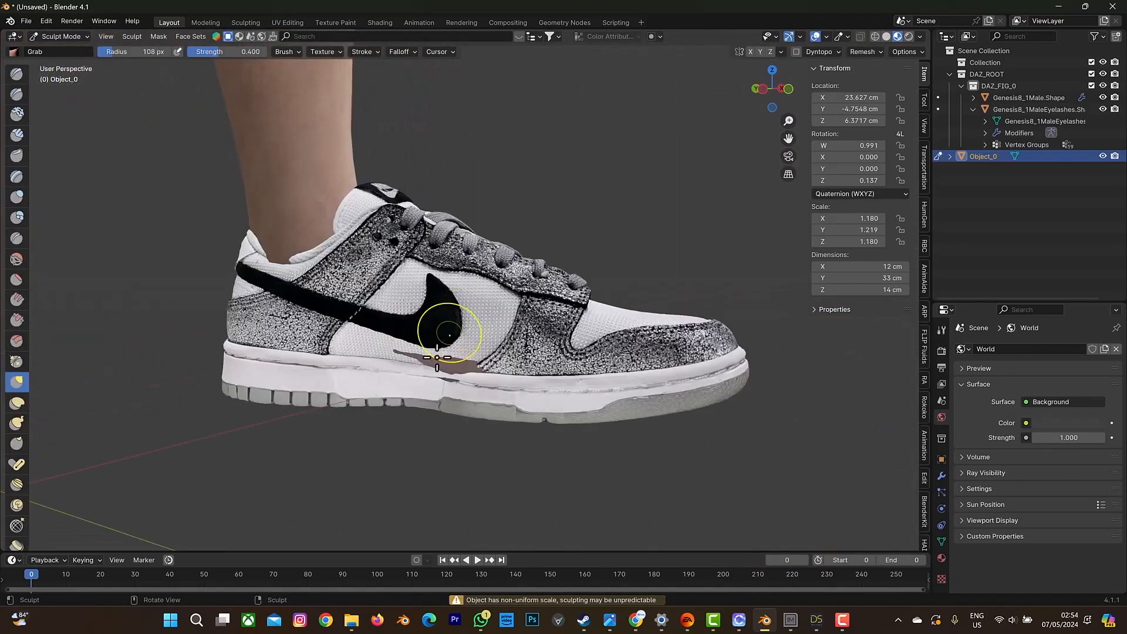
{"action": "mouse_move", "coordinate": [405, 358]}
{"action": "left_mouse_down"}
{"action": "mouse_move", "coordinate": [385, 355]}
{"action": "mouse_move", "coordinate": [432, 352]}
{"action": "mouse_move", "coordinate": [464, 370]}
{"action": "mouse_move", "coordinate": [428, 372]}
{"action": "mouse_move", "coordinate": [427, 358]}
{"action": "left_mouse_up"}
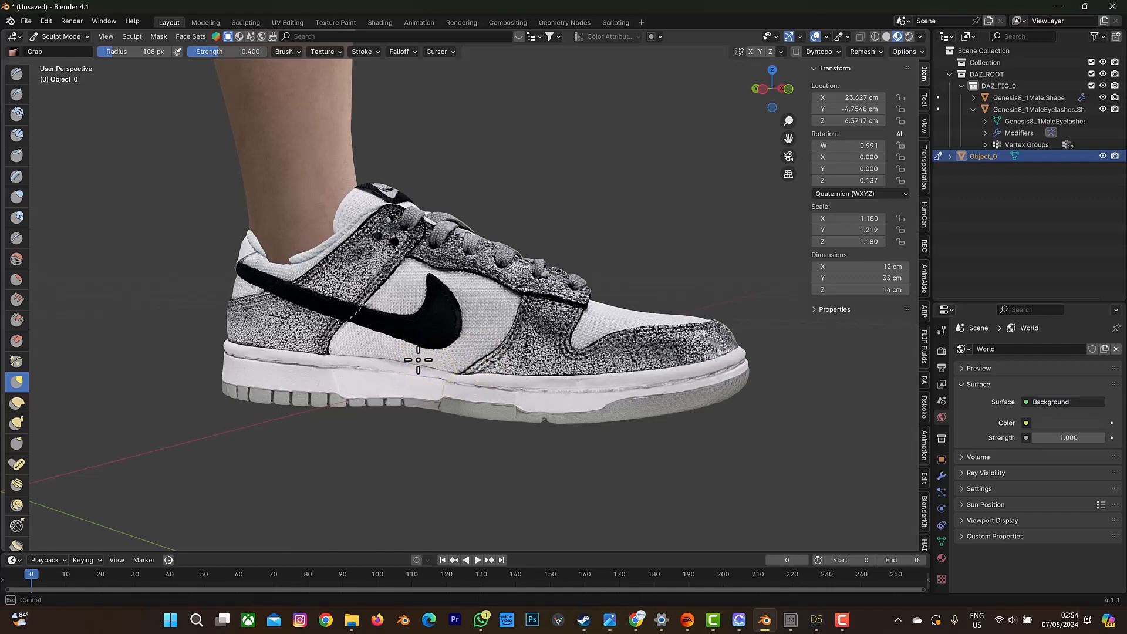
{"action": "scroll", "coordinate": [461, 353], "scroll_direction": "up", "scroll_amount": 7}
{"action": "scroll", "coordinate": [461, 320], "scroll_direction": "down", "scroll_amount": 4}
{"action": "scroll", "coordinate": [458, 328], "scroll_direction": "down", "scroll_amount": 6}
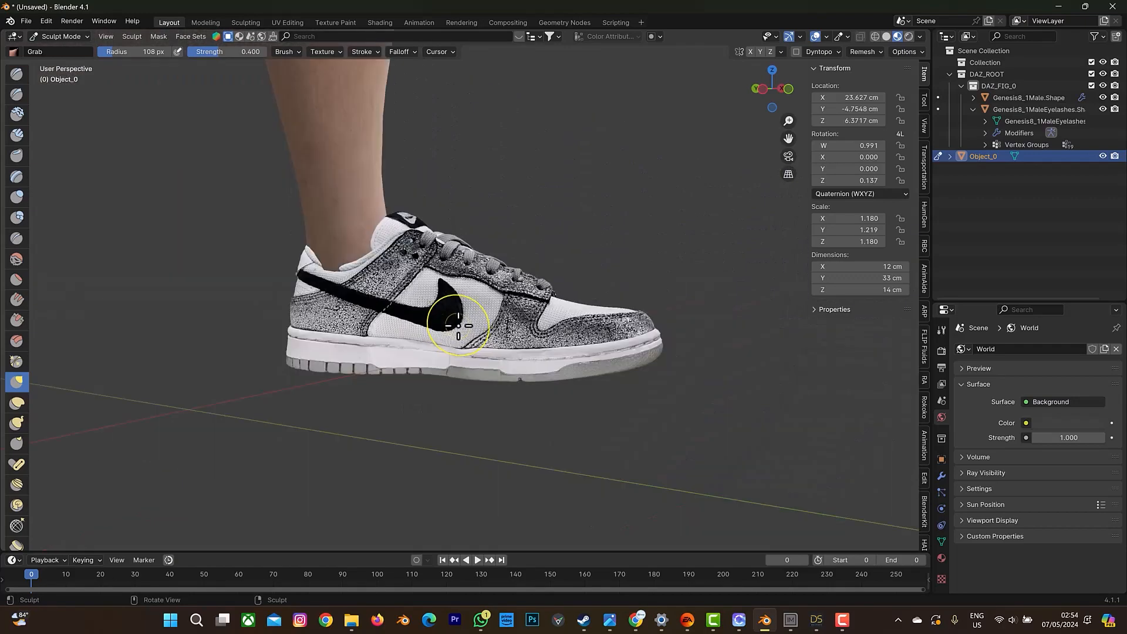
Return the sneaker from Sculpt Mode to Object Mode and keep it selected.
{"action": "left_click_drag", "start_coordinate": [767, 93], "coordinate": [687, 116]}
{"action": "left_click", "coordinate": [65, 36]}
{"action": "left_click", "coordinate": [67, 49]}
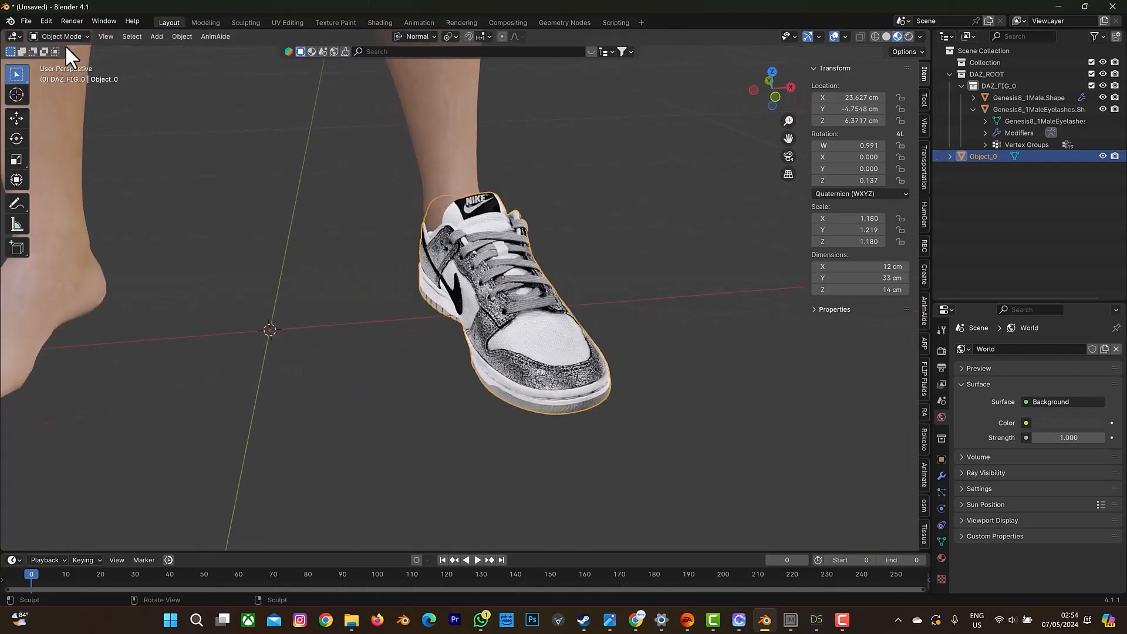
{"action": "scroll", "coordinate": [329, 200], "scroll_direction": "down", "scroll_amount": 6}
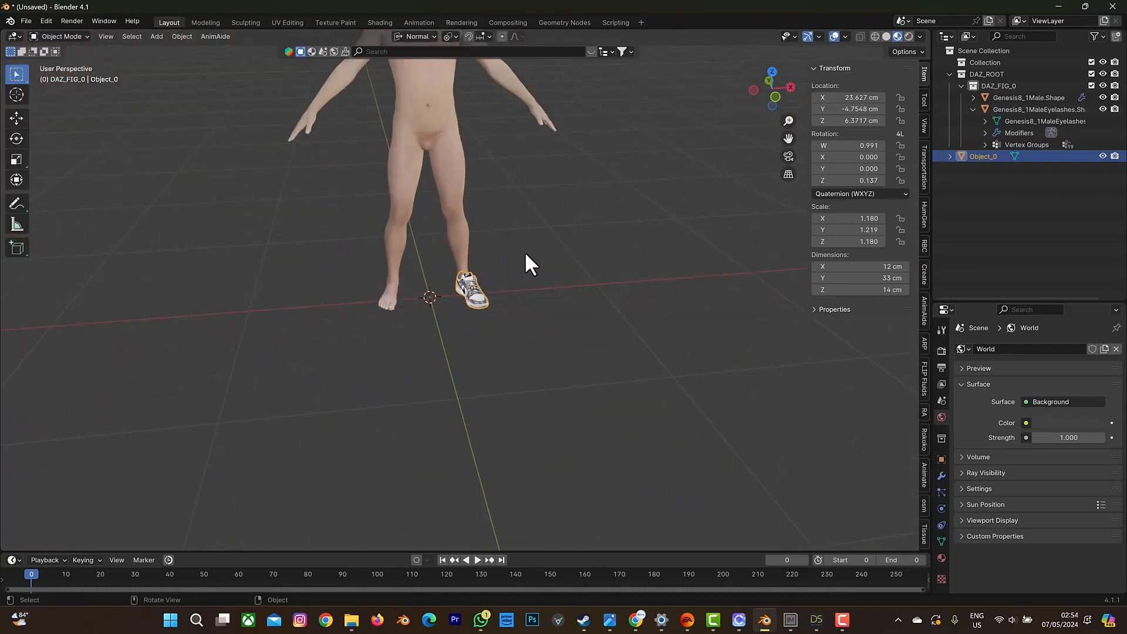
{"action": "left_click", "coordinate": [525, 254]}
{"action": "left_click", "coordinate": [459, 281]}
Add a Mirror modifier to the sneaker.
{"action": "left_click_drag", "start_coordinate": [995, 302], "coordinate": [990, 199]}
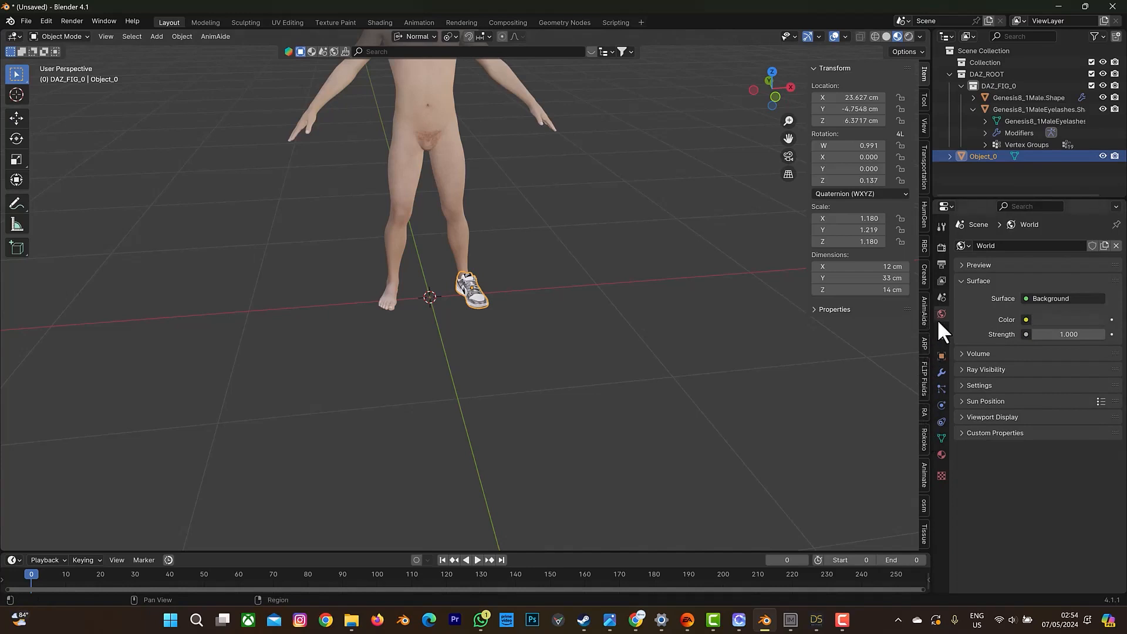
{"action": "left_click", "coordinate": [941, 372]}
{"action": "left_click", "coordinate": [1029, 245]}
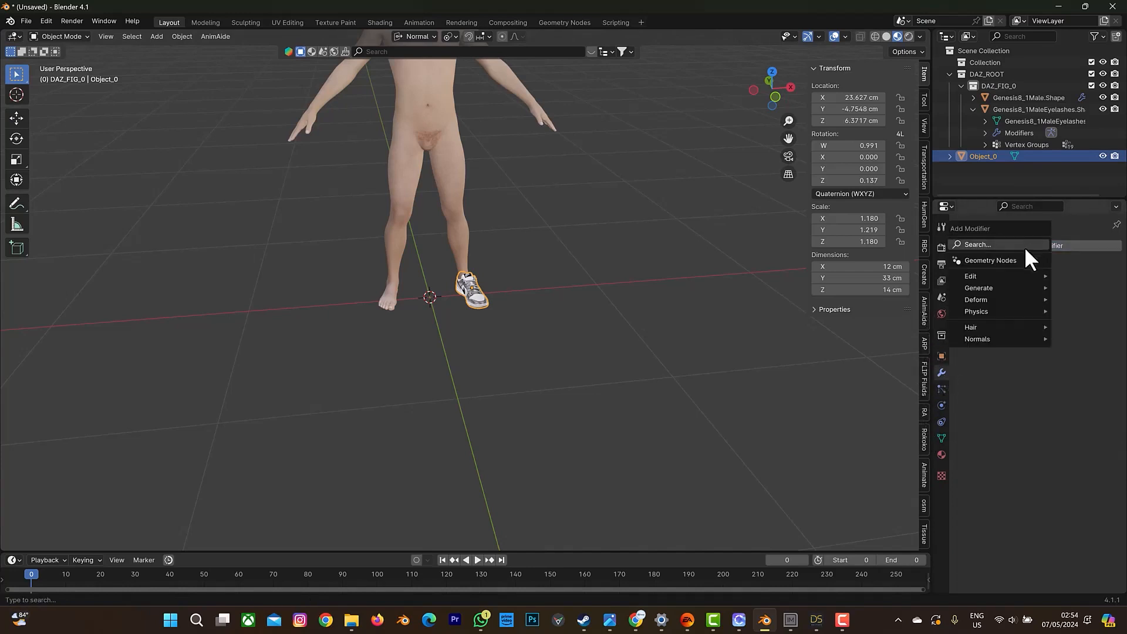
{"action": "left_click", "coordinate": [978, 244]}
{"action": "type", "text": "mirr"}
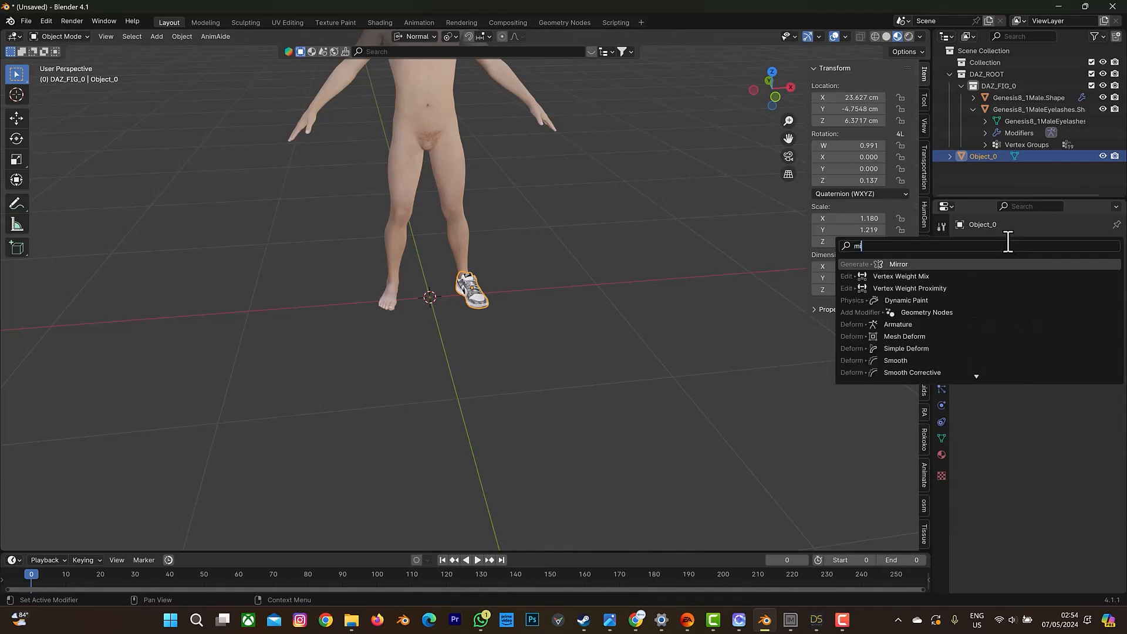
{"action": "left_click", "coordinate": [930, 264]}
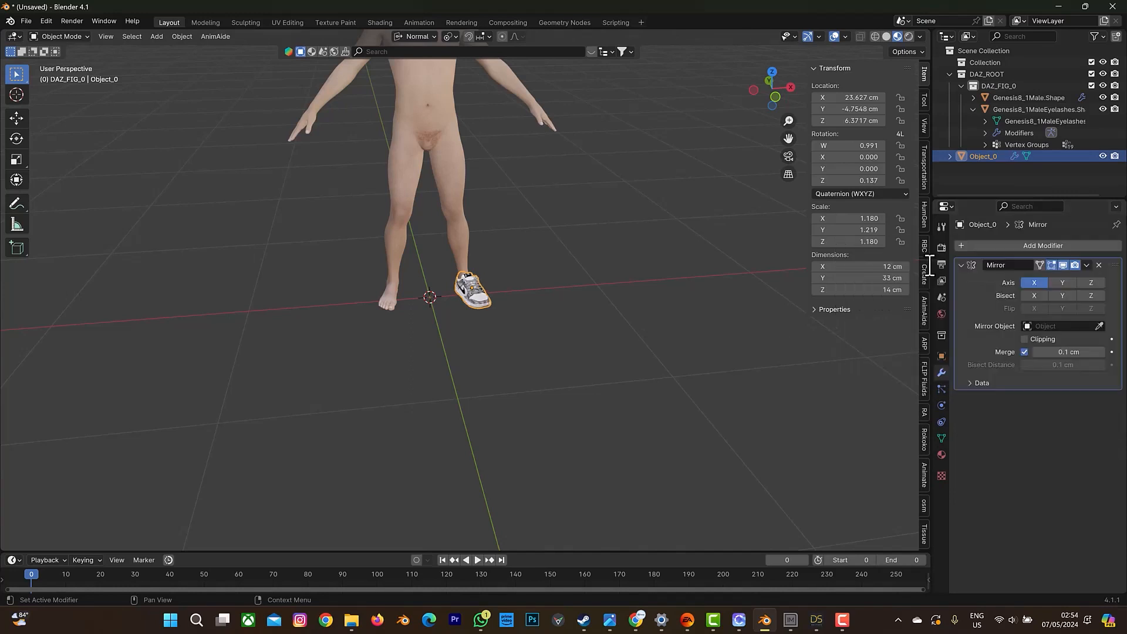
Mirror the sneaker about Genesis8_1Male.Shape as the mirror object and apply the Mirror modifier.
{"action": "left_click", "coordinate": [1094, 325]}
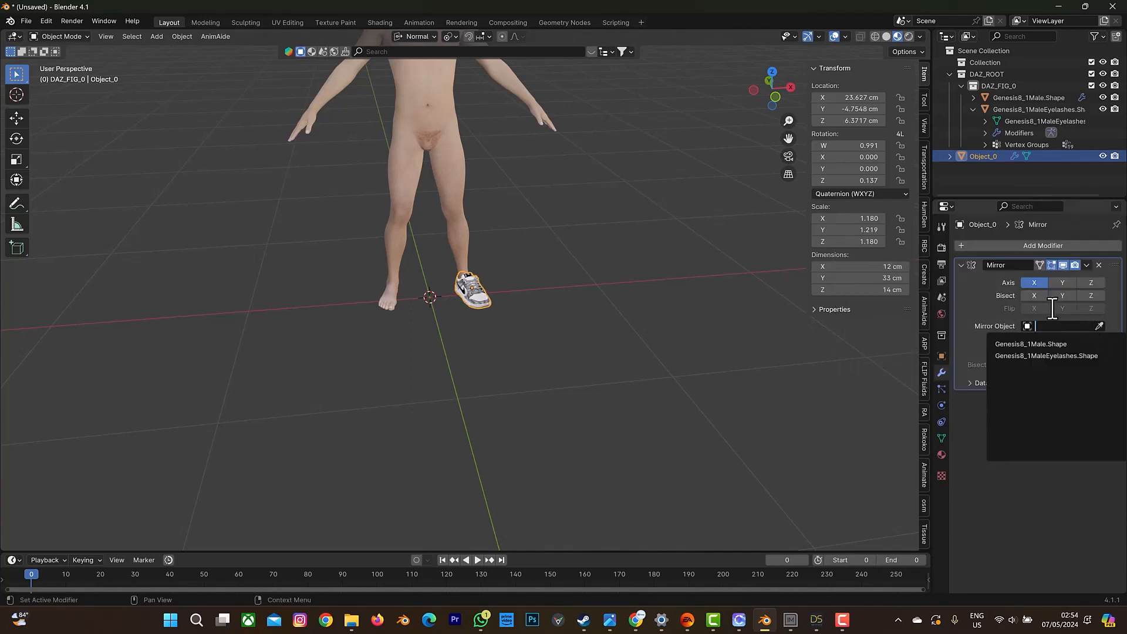
{"action": "left_click", "coordinate": [1099, 326]}
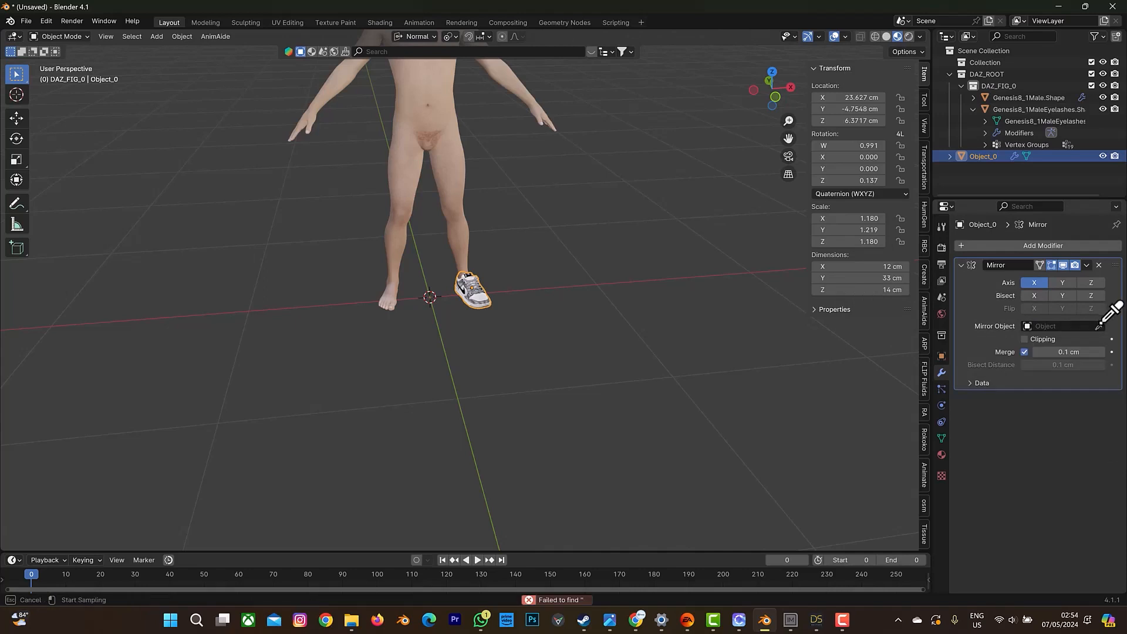
{"action": "left_click", "coordinate": [429, 95]}
{"action": "left_click_drag", "start_coordinate": [786, 81], "coordinate": [762, 140]}
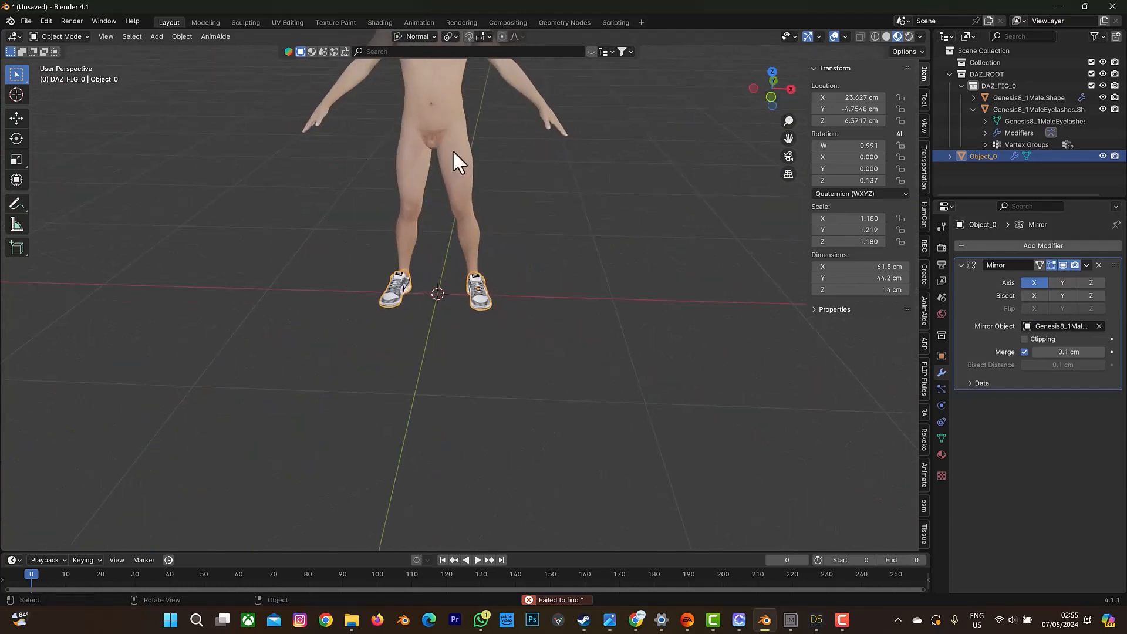
{"action": "left_click", "coordinate": [1086, 265]}
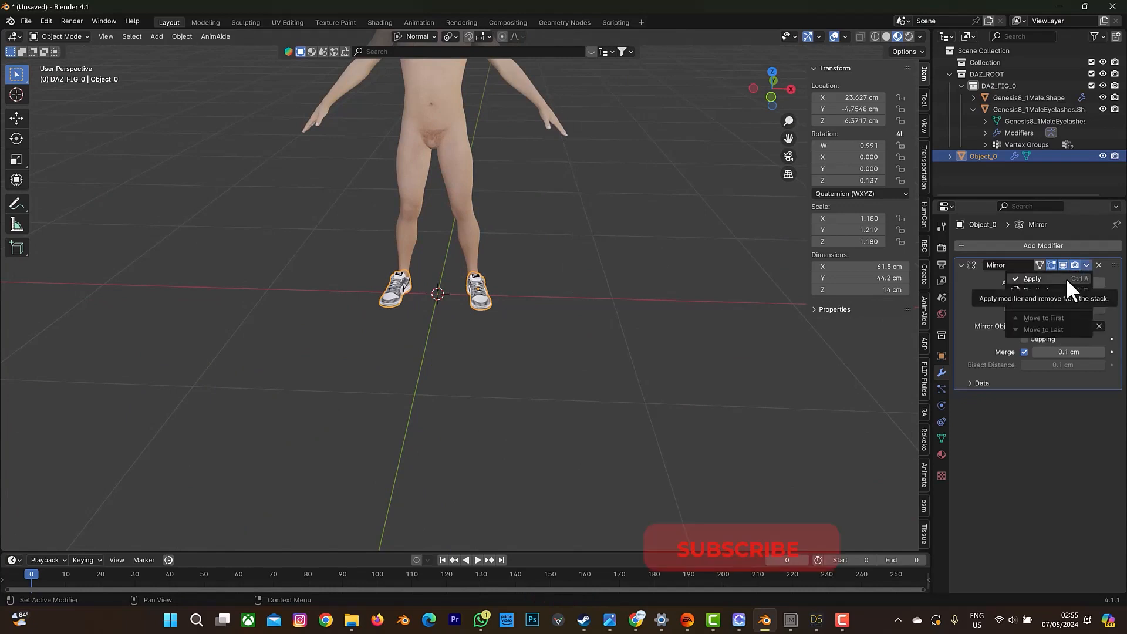
{"action": "left_click", "coordinate": [1066, 279]}
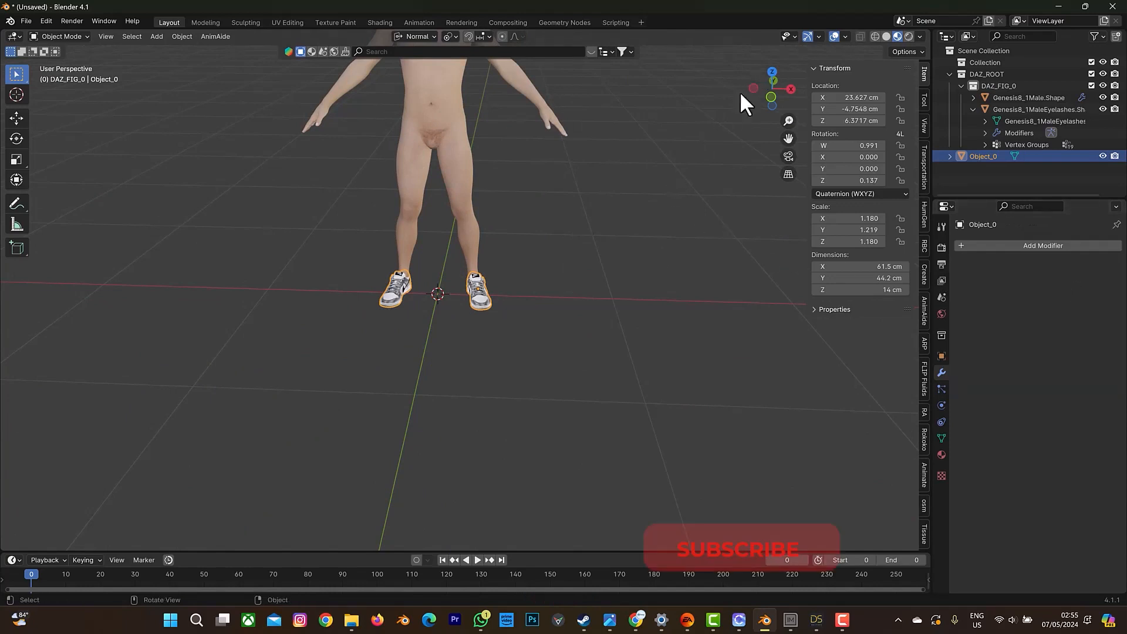
{"action": "scroll", "coordinate": [458, 235], "scroll_direction": "up", "scroll_amount": 5}
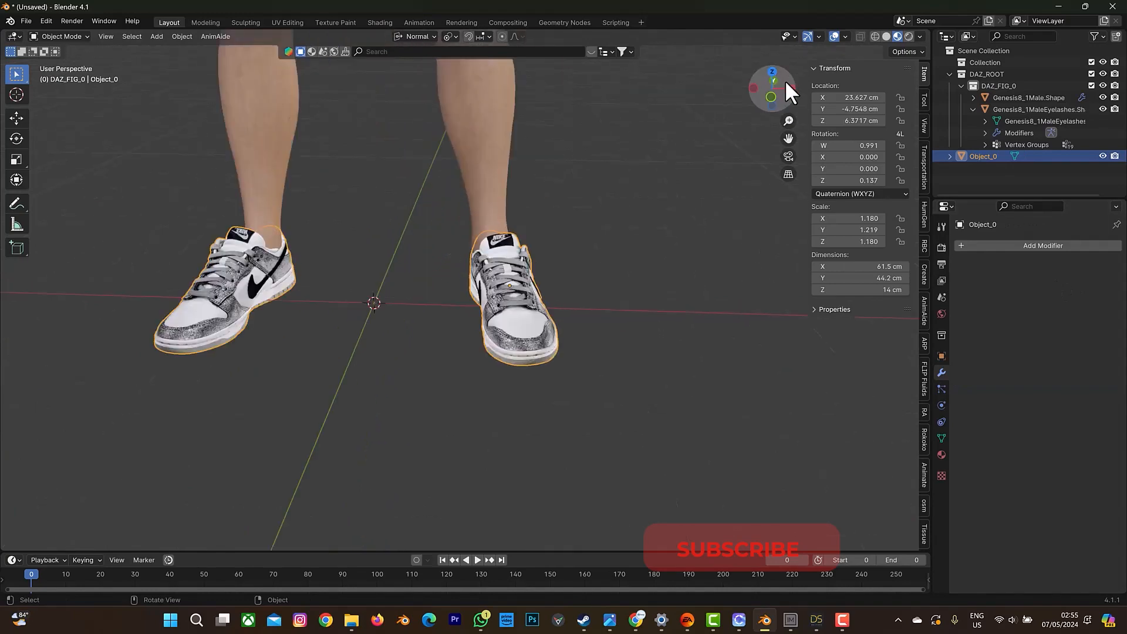
{"action": "left_click_drag", "start_coordinate": [786, 82], "coordinate": [899, 88]}
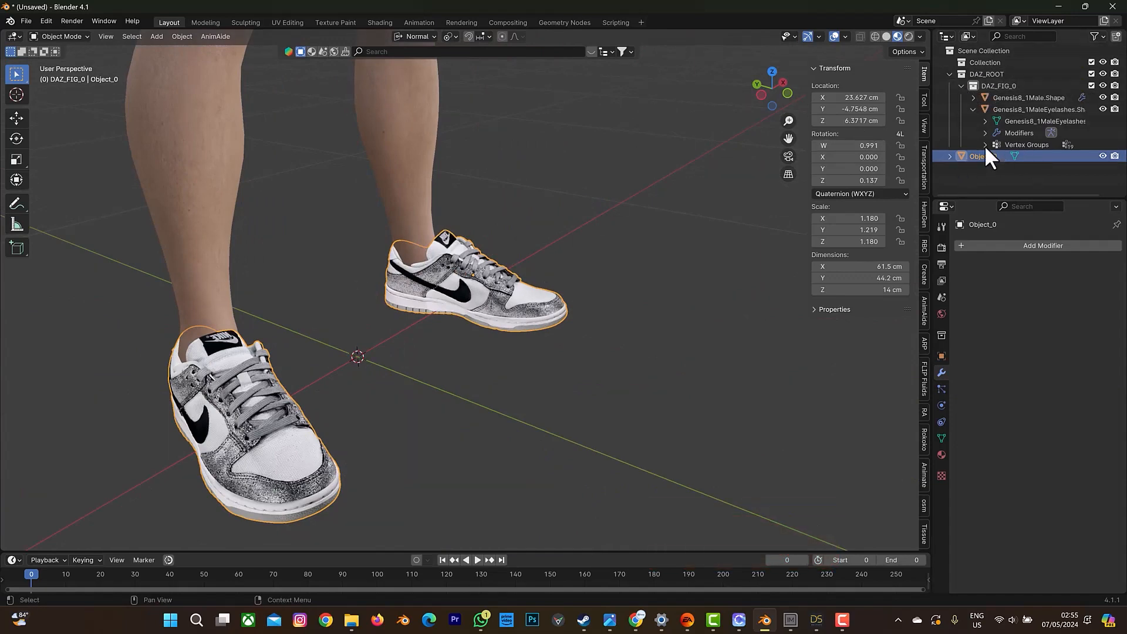
Try to join the pair of sneakers into the Genesis 8.1 Male body mesh, and undo the join.
{"action": "left_click", "coordinate": [974, 97]}
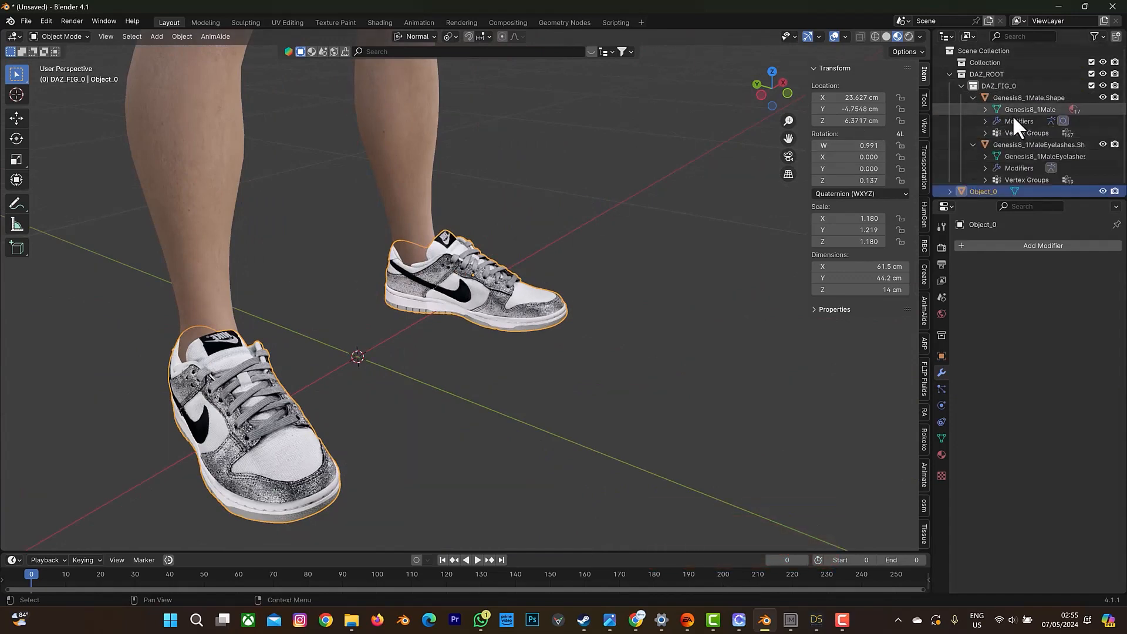
{"action": "scroll", "coordinate": [619, 151], "scroll_direction": "down", "scroll_amount": 5}
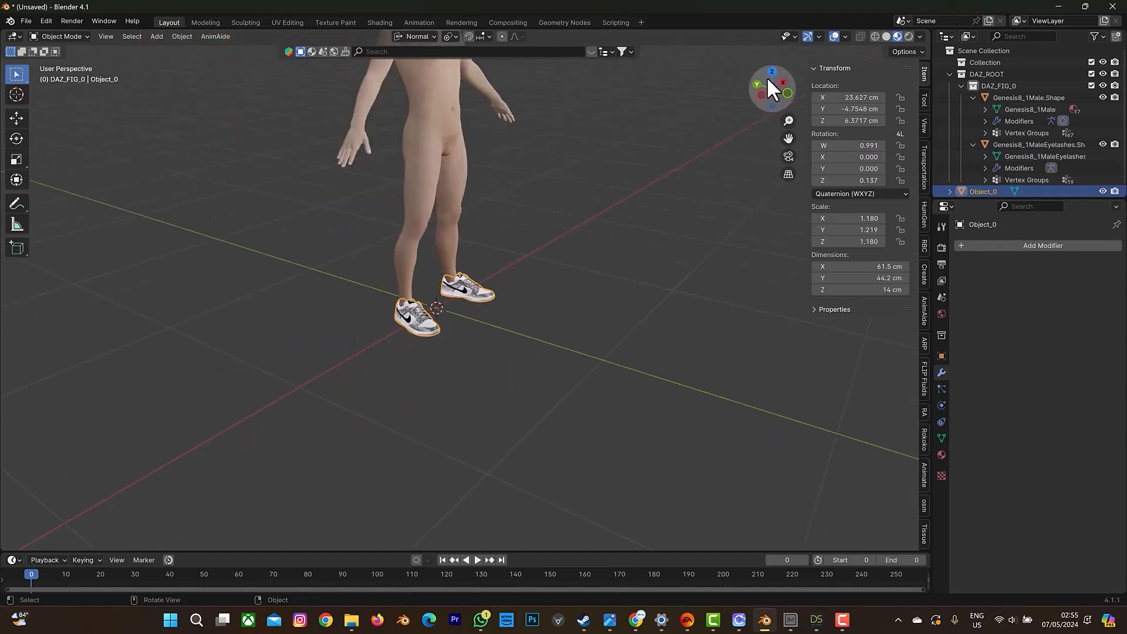
{"action": "left_click_drag", "start_coordinate": [766, 76], "coordinate": [737, 81]}
{"action": "left_click", "coordinate": [490, 274]}
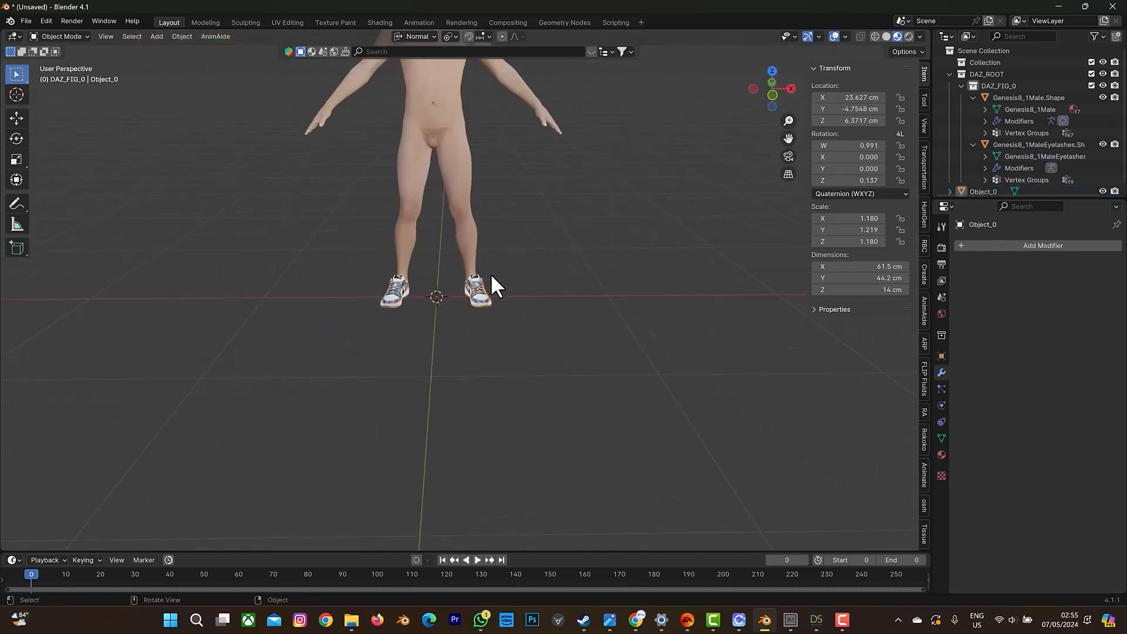
{"action": "left_click", "coordinate": [480, 289]}
{"action": "left_click", "coordinate": [474, 251], "text": "shift"}
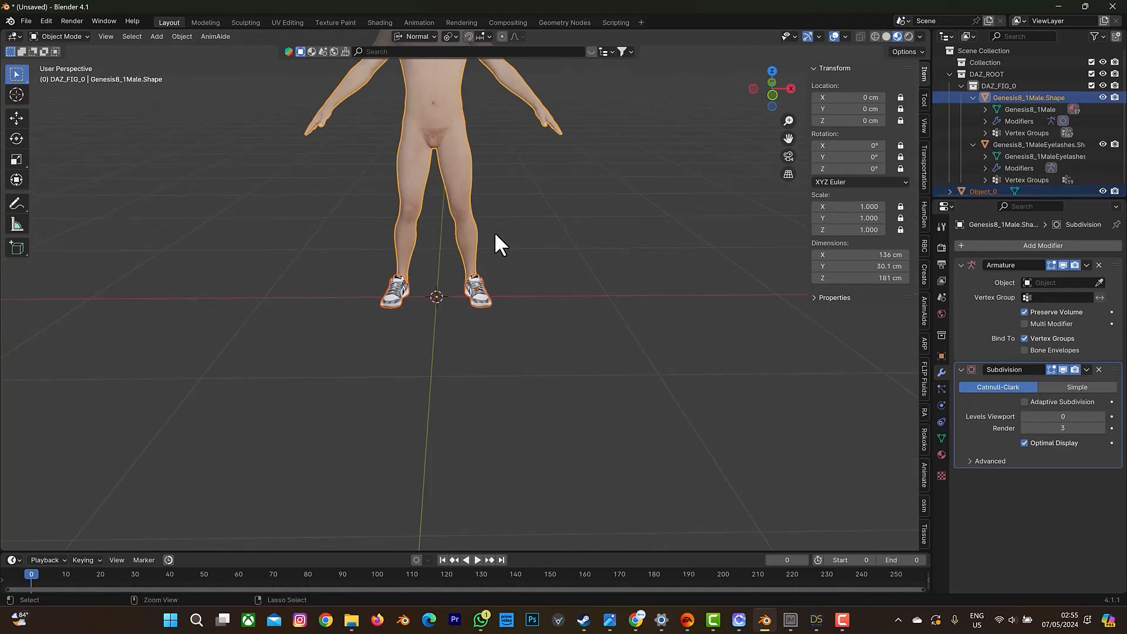
{"action": "key", "text": "ctrl+j"}
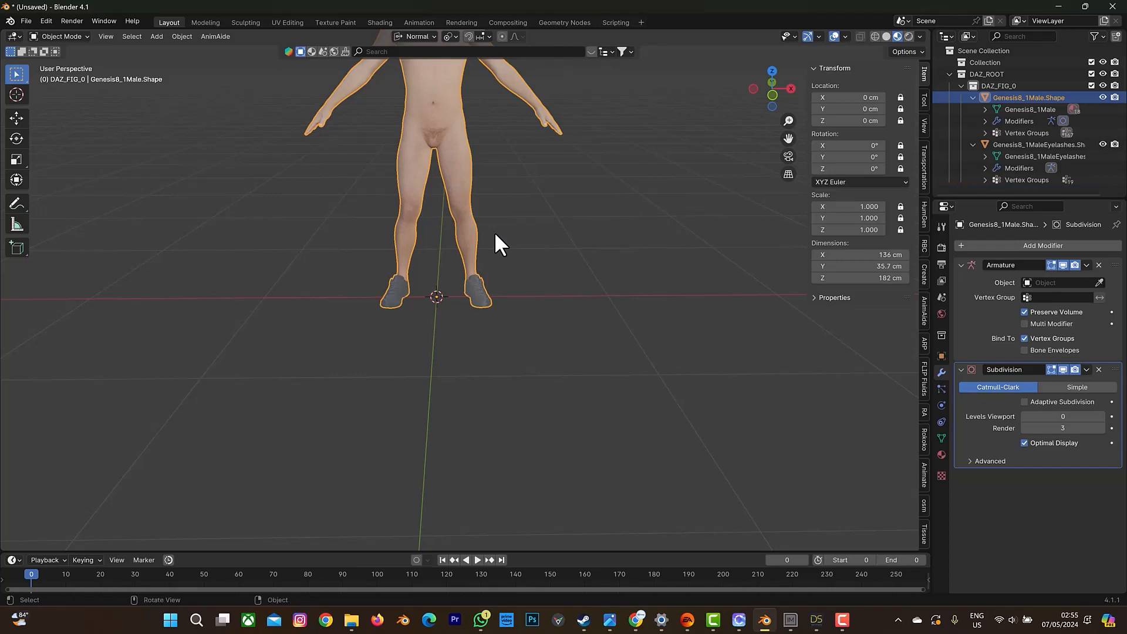
{"action": "key", "text": "ctrl+z"}
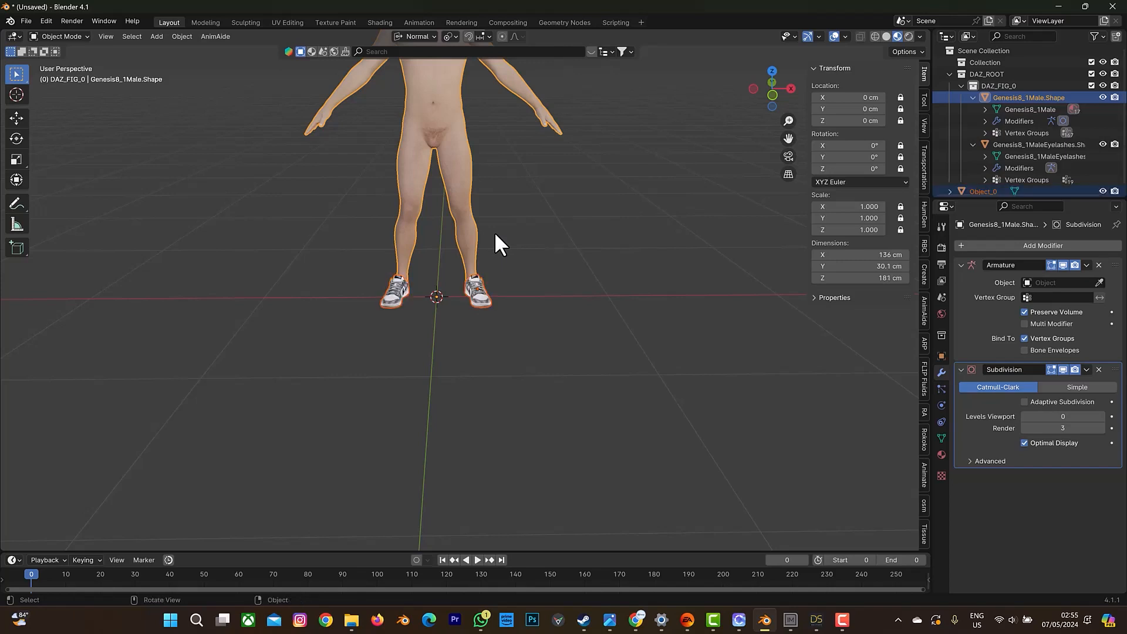
Select the Genesis 8.1 Male body, its eyelashes and the sneaker object together.
{"action": "left_click", "coordinate": [1023, 98]}
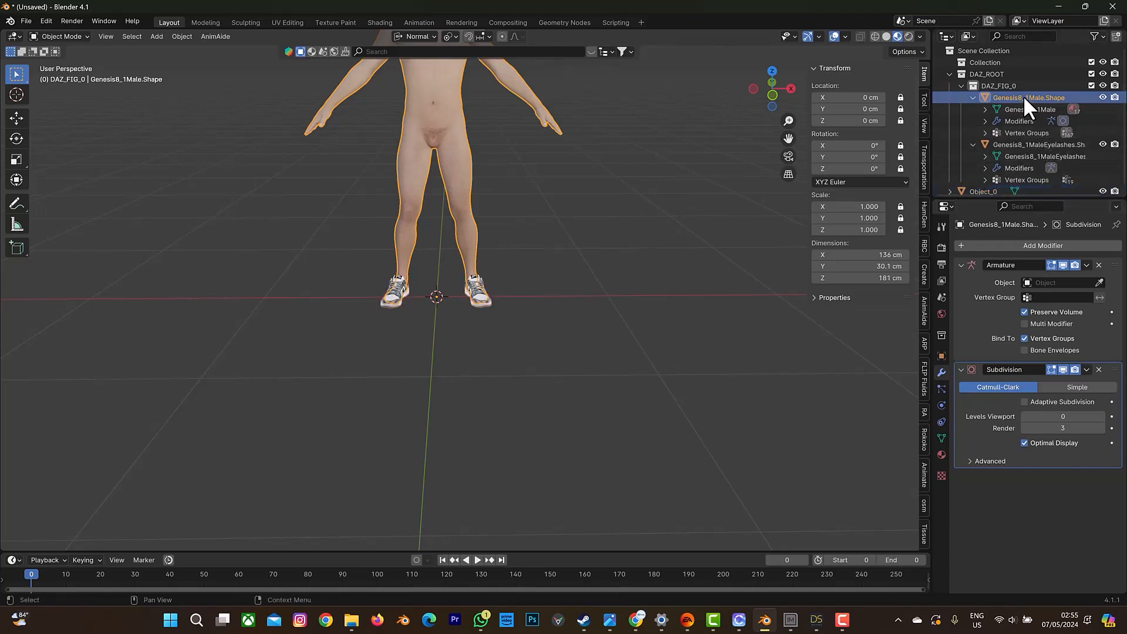
{"action": "scroll", "coordinate": [1021, 94], "scroll_direction": "down", "scroll_amount": 1}
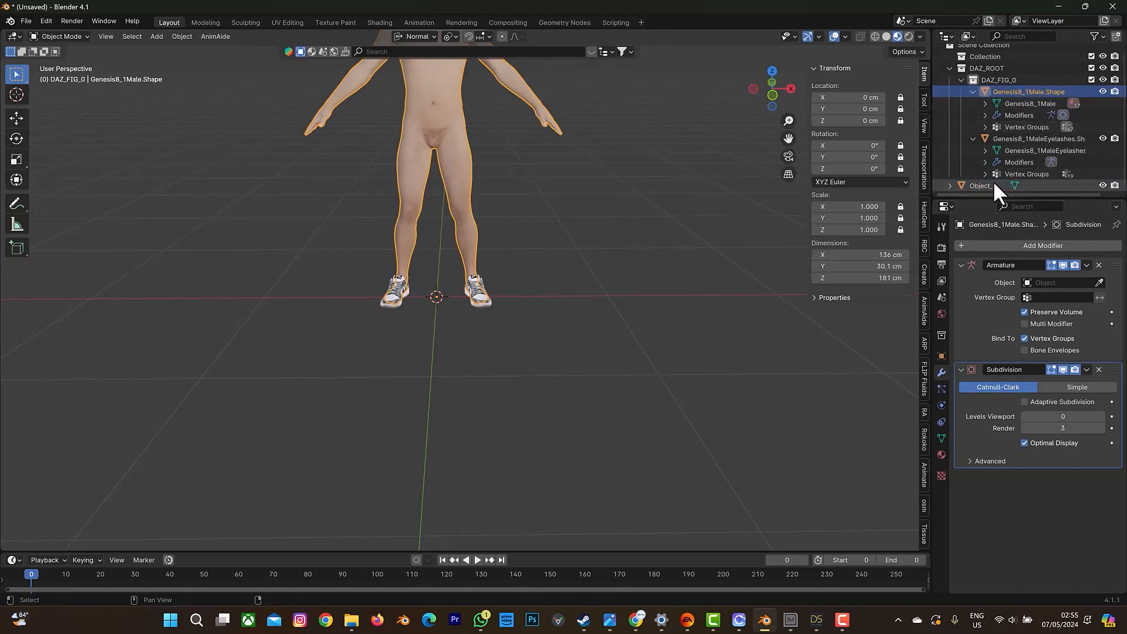
{"action": "left_click", "coordinate": [950, 185]}
{"action": "scroll", "coordinate": [979, 164], "scroll_direction": "down", "scroll_amount": 1}
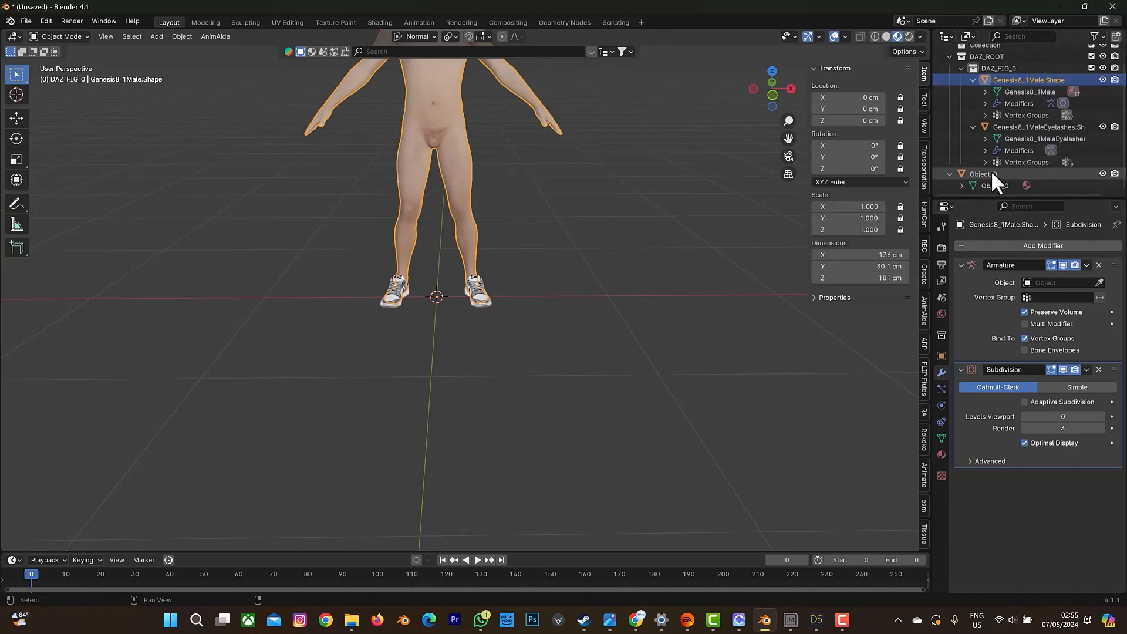
{"action": "left_click", "coordinate": [991, 174], "text": "shift"}
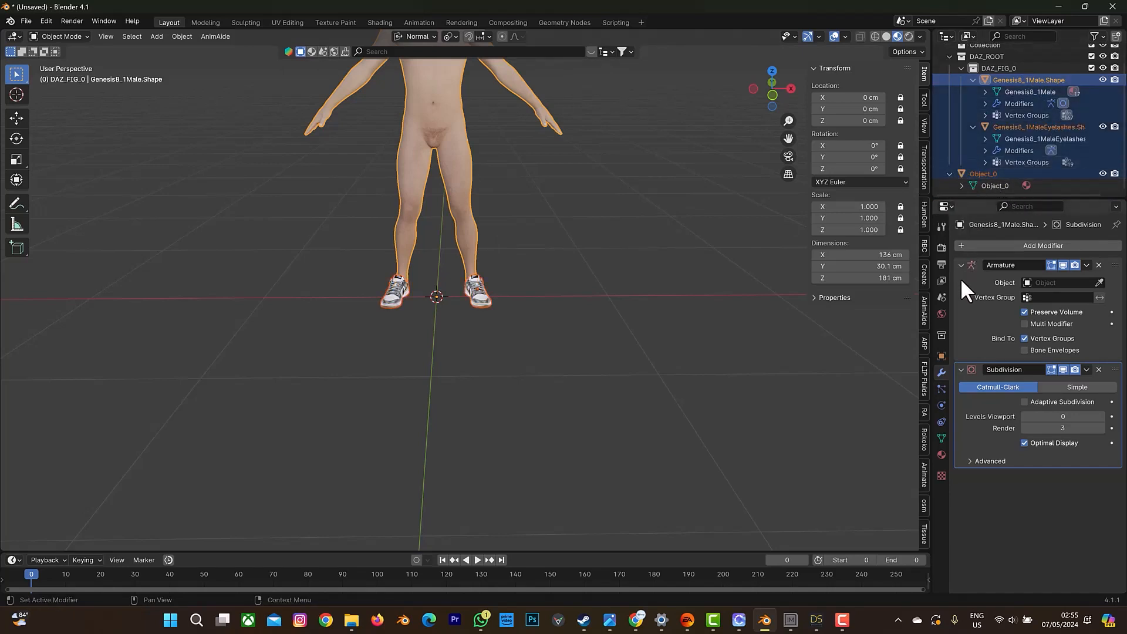
Start an FBX export into the E:\Private Design\tEST folder and name the file daz tutorial.fbx.
{"action": "left_click", "coordinate": [24, 19]}
{"action": "mouse_move", "coordinate": [88, 198]}
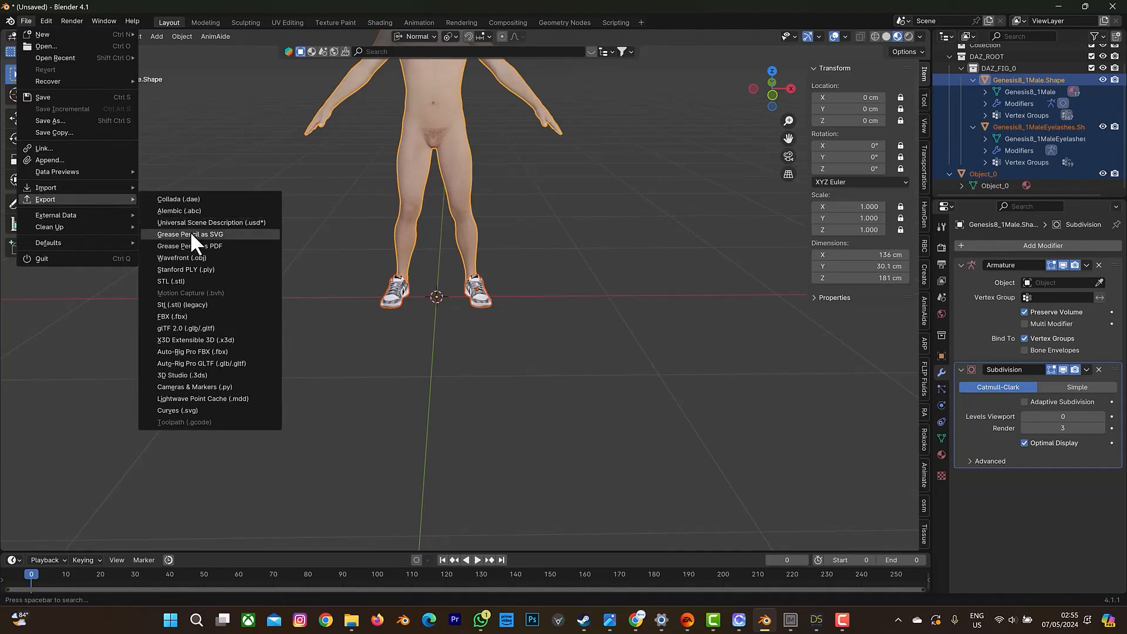
{"action": "left_click", "coordinate": [200, 316]}
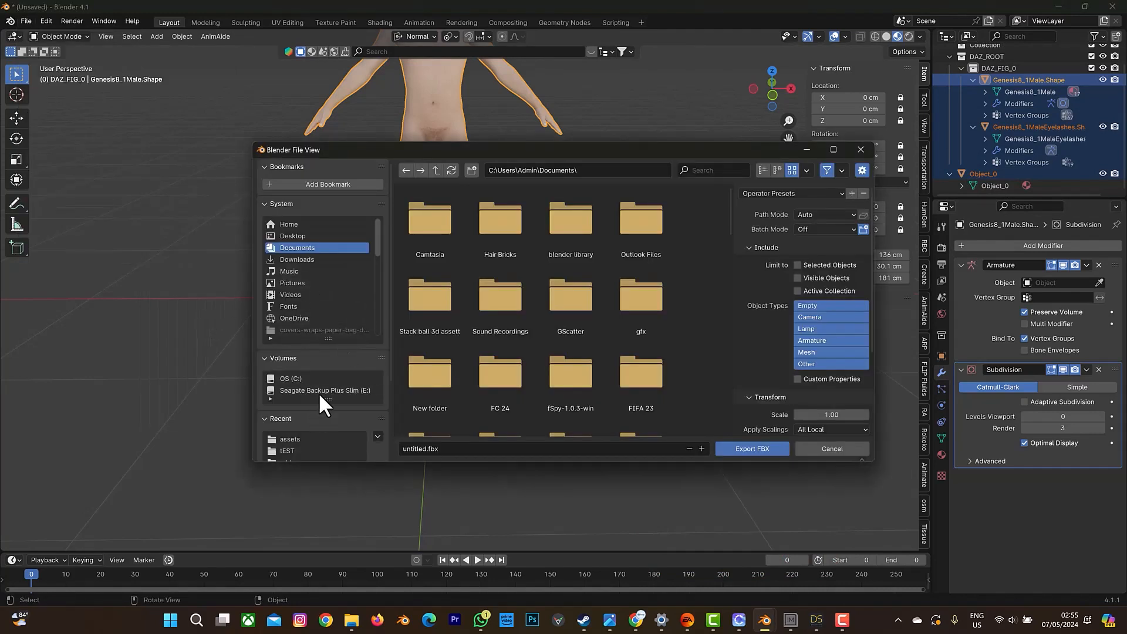
{"action": "left_click", "coordinate": [321, 390]}
{"action": "double_click", "coordinate": [516, 238]}
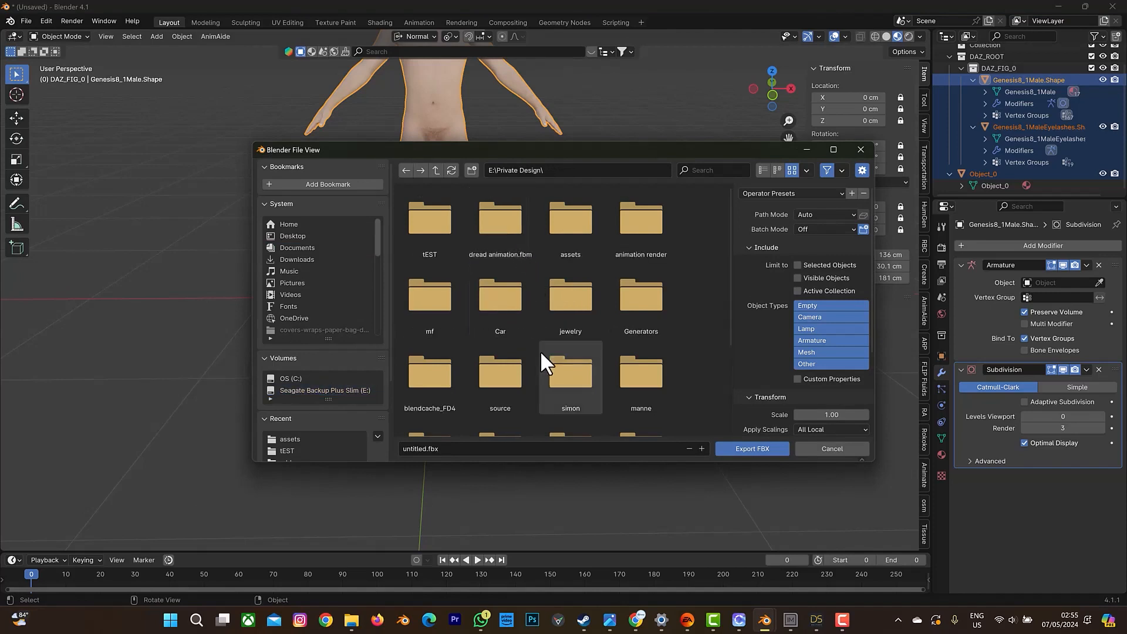
{"action": "scroll", "coordinate": [541, 346], "scroll_direction": "down", "scroll_amount": 3}
{"action": "scroll", "coordinate": [534, 311], "scroll_direction": "up", "scroll_amount": 2}
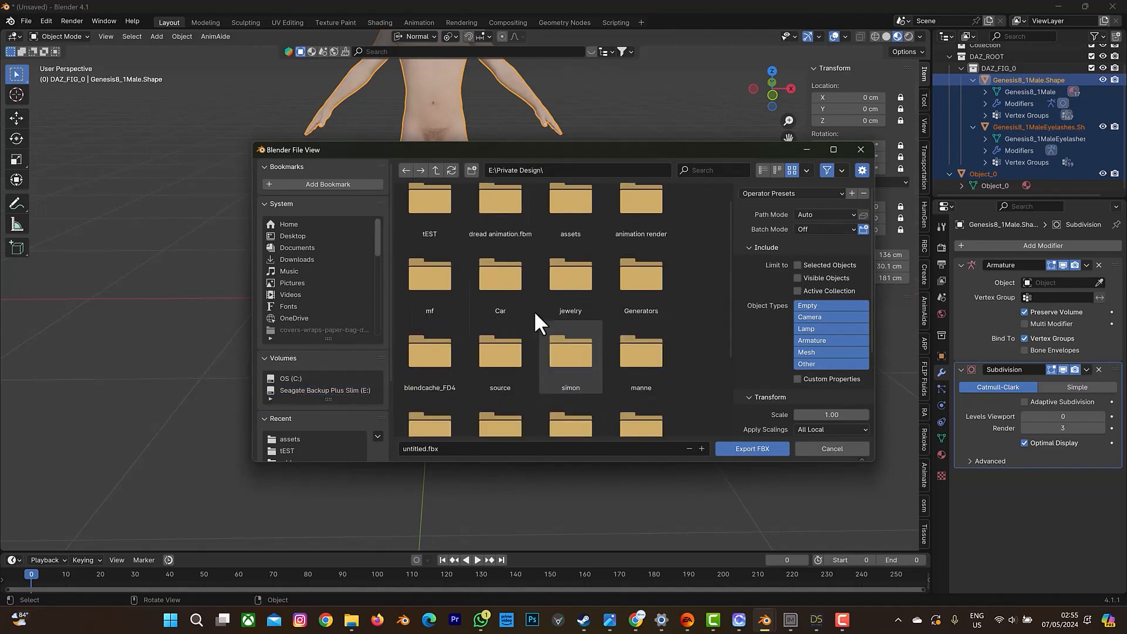
{"action": "double_click", "coordinate": [436, 208]}
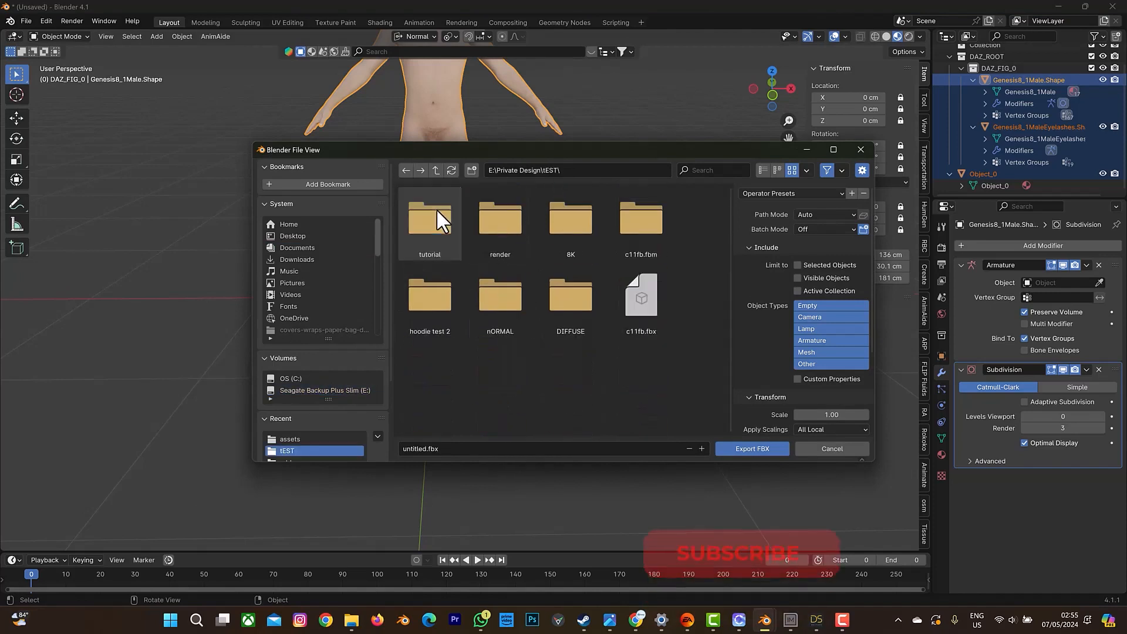
{"action": "left_click", "coordinate": [436, 448]}
{"action": "type", "text": "daz tutorial"}
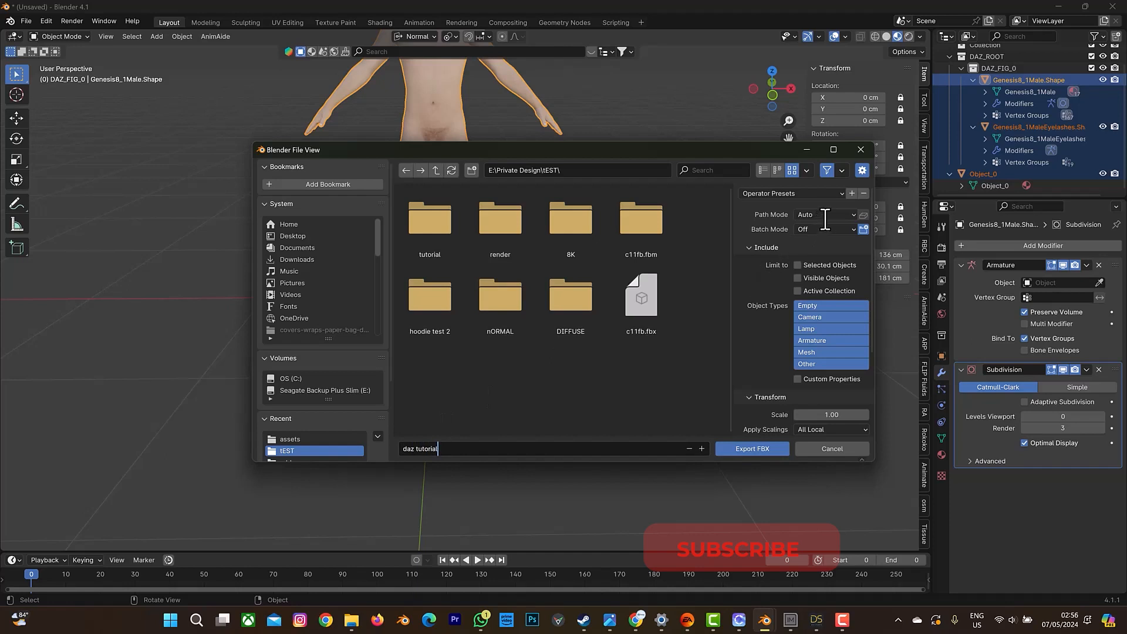
{"action": "key", "text": "Return"}
Export the FBX with Path Mode set to Copy and the contents limited to the selected objects.
{"action": "left_click", "coordinate": [823, 215]}
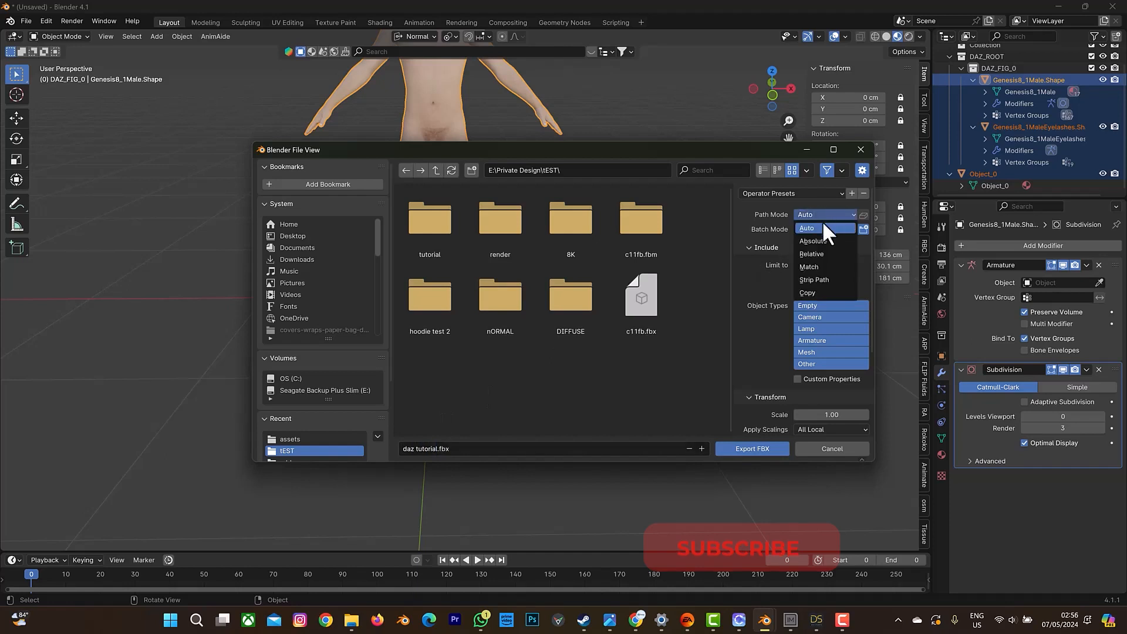
{"action": "left_click", "coordinate": [818, 292]}
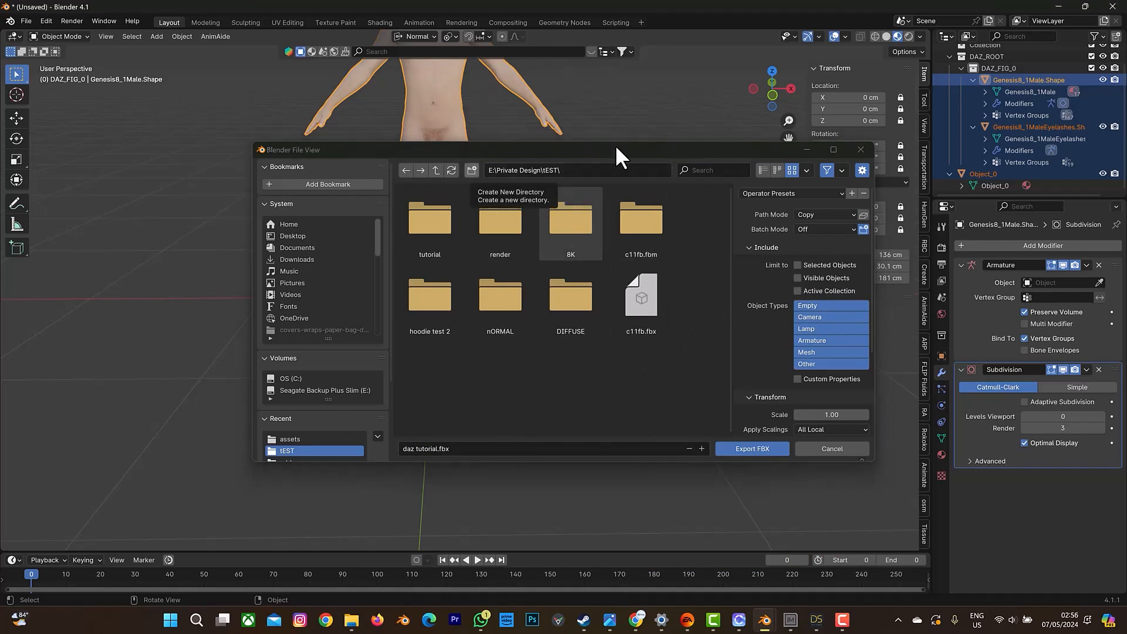
{"action": "left_click_drag", "start_coordinate": [615, 144], "coordinate": [611, 168]}
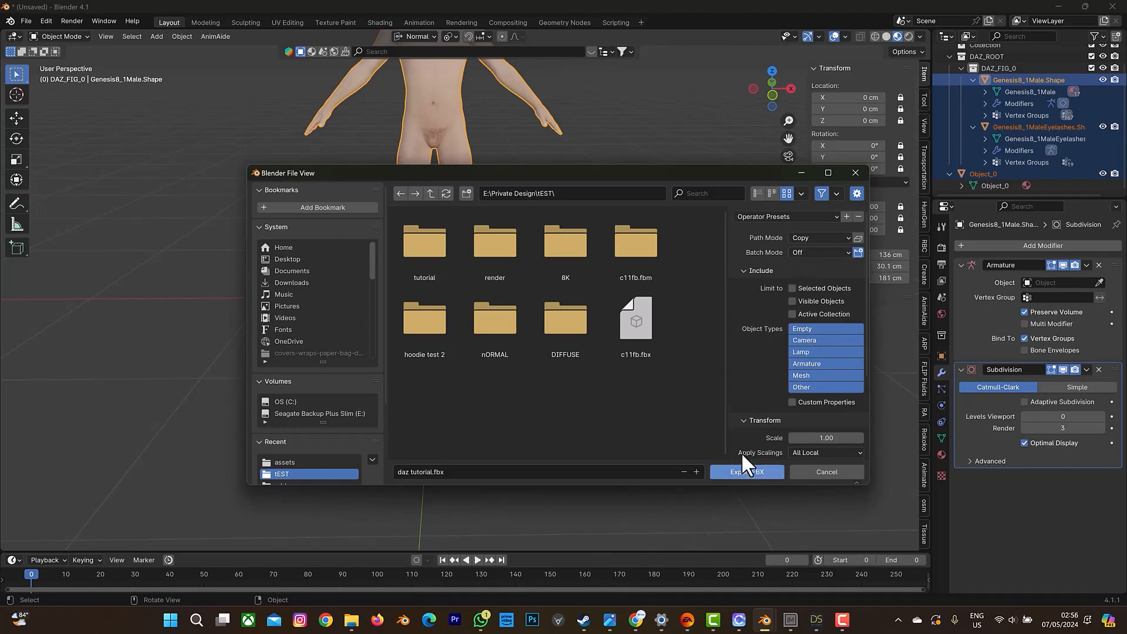
{"action": "left_click", "coordinate": [792, 287]}
{"action": "left_click", "coordinate": [735, 471]}
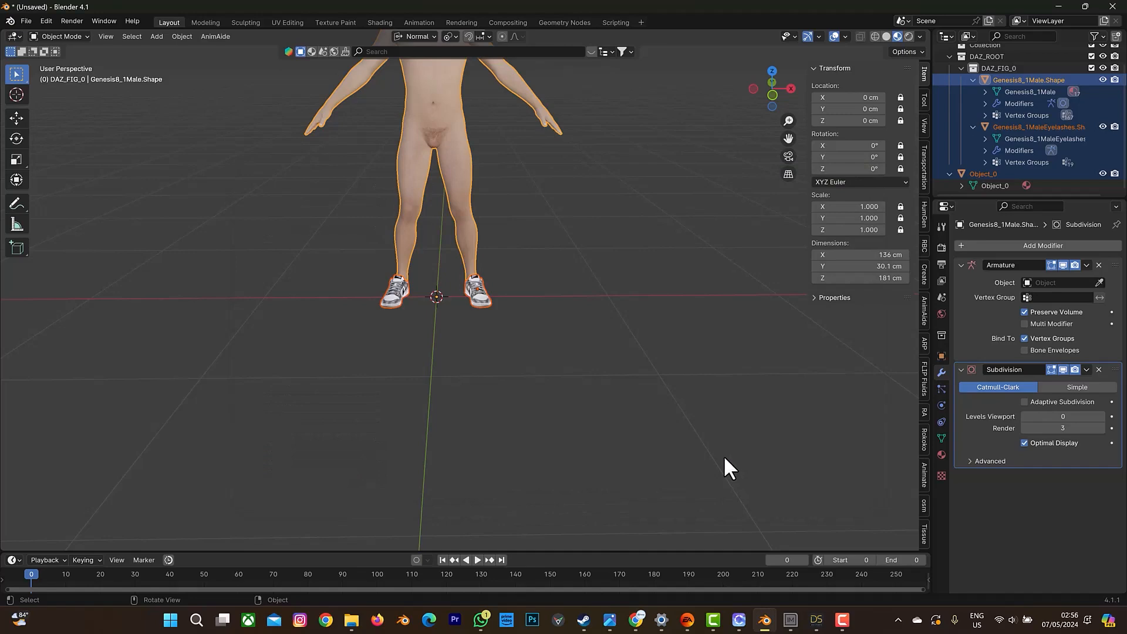
Switch to Mixamo in the browser and start selecting a character file to upload.
{"action": "left_click", "coordinate": [636, 624]}
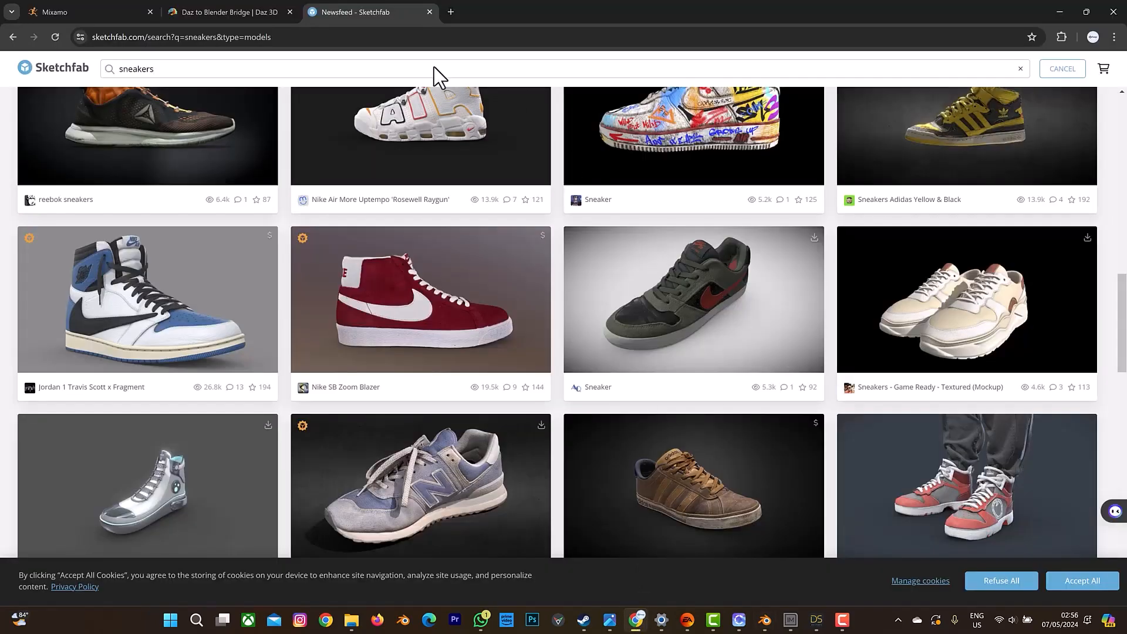
{"action": "left_click", "coordinate": [84, 12]}
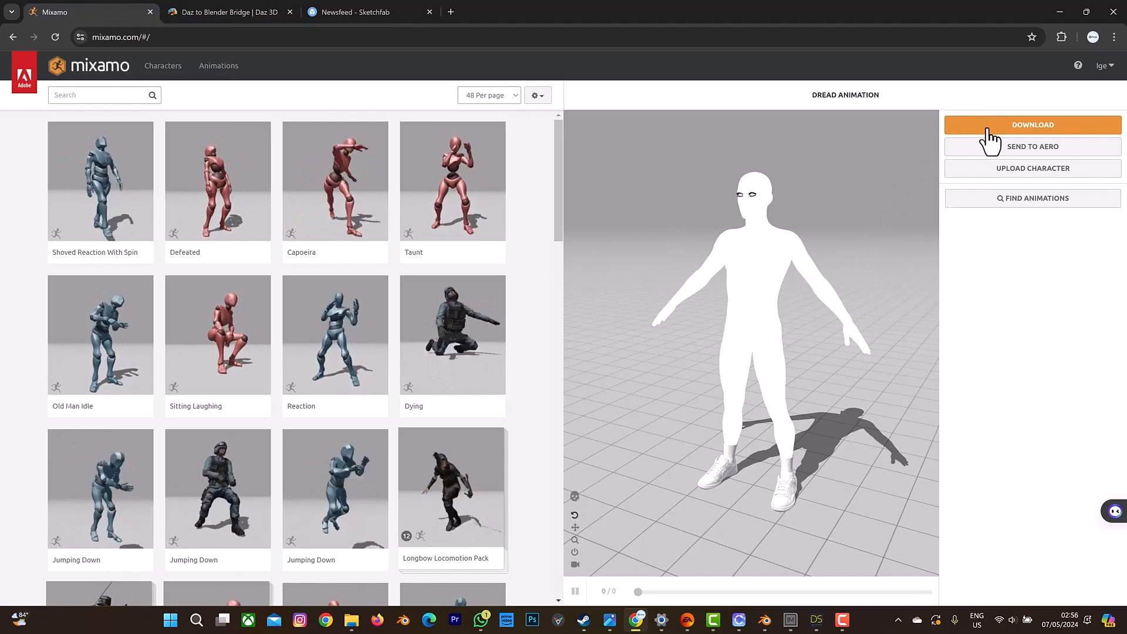
{"action": "left_click", "coordinate": [1037, 174]}
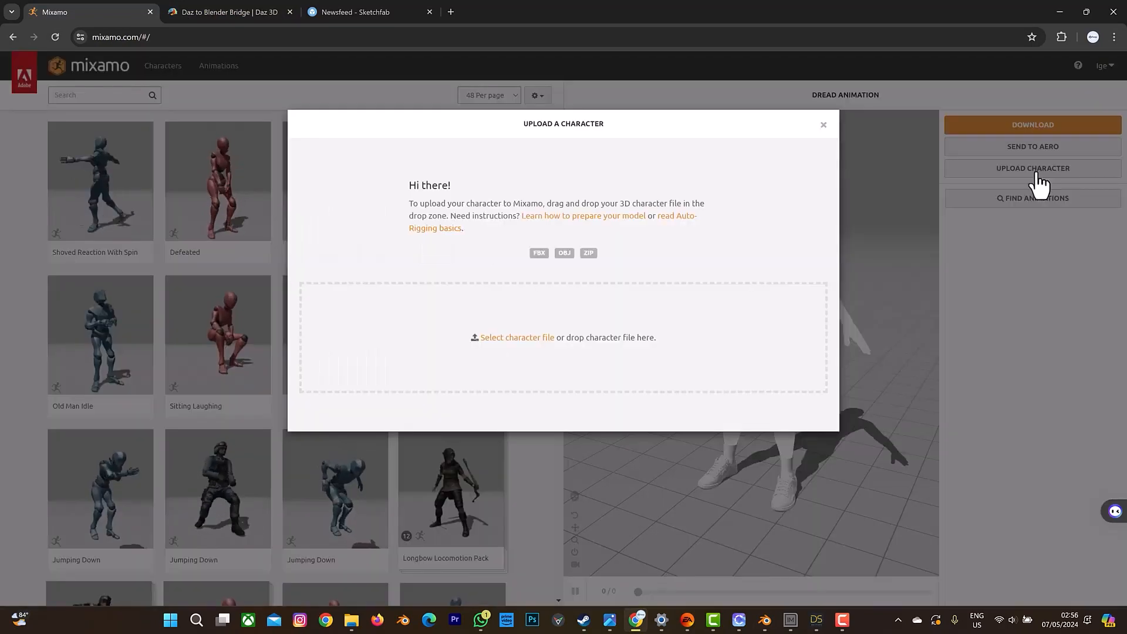
{"action": "left_click", "coordinate": [526, 339]}
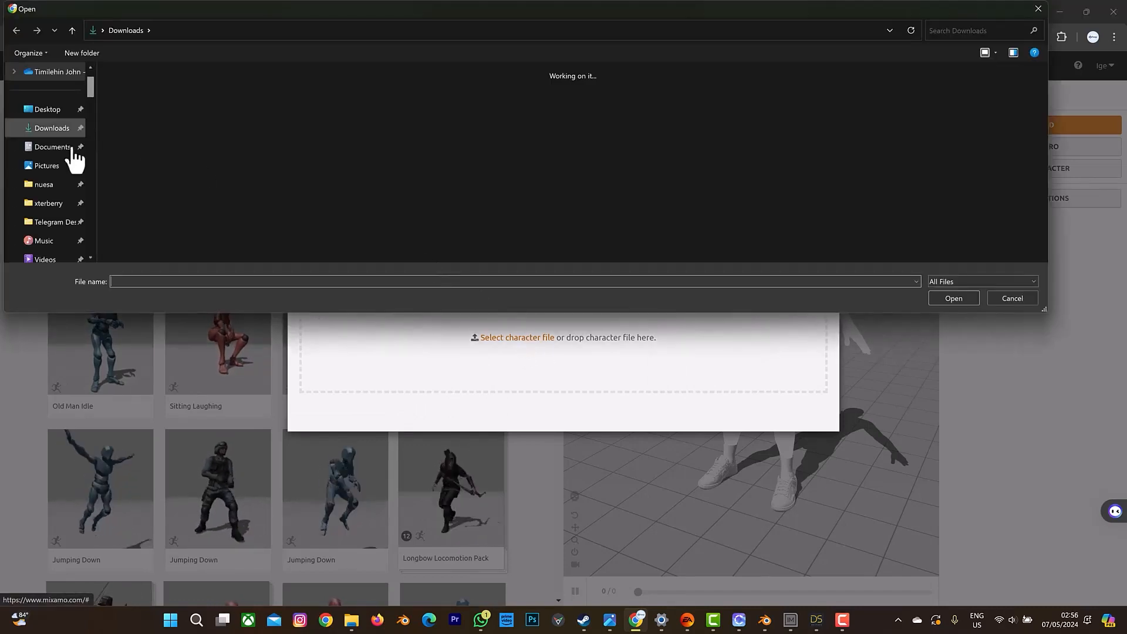
Upload the daz tutorial 3D object file from the tEST folder inside Private Design on the E: drive.
{"action": "scroll", "coordinate": [56, 189], "scroll_direction": "down", "scroll_amount": 5}
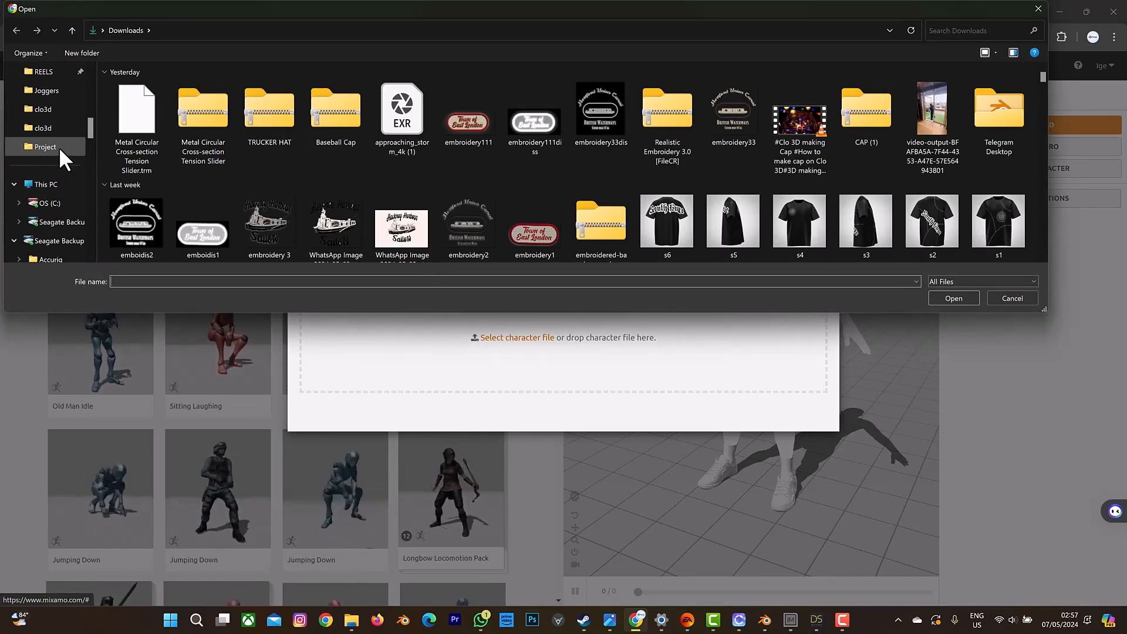
{"action": "scroll", "coordinate": [58, 150], "scroll_direction": "down", "scroll_amount": 5}
{"action": "scroll", "coordinate": [68, 176], "scroll_direction": "down", "scroll_amount": 4}
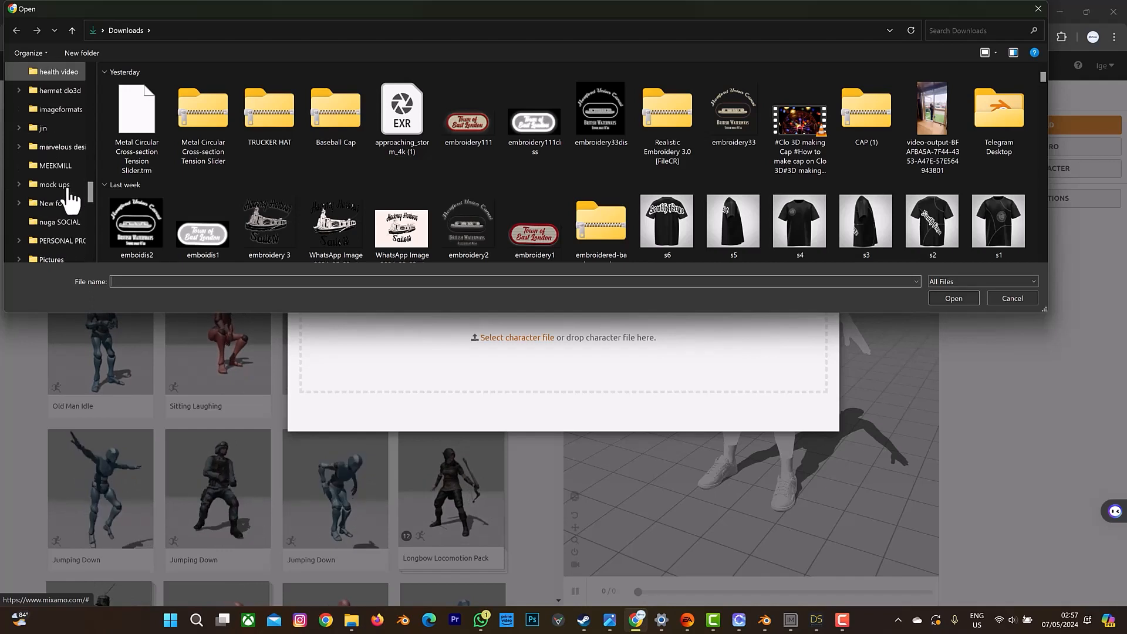
{"action": "left_click", "coordinate": [61, 206]}
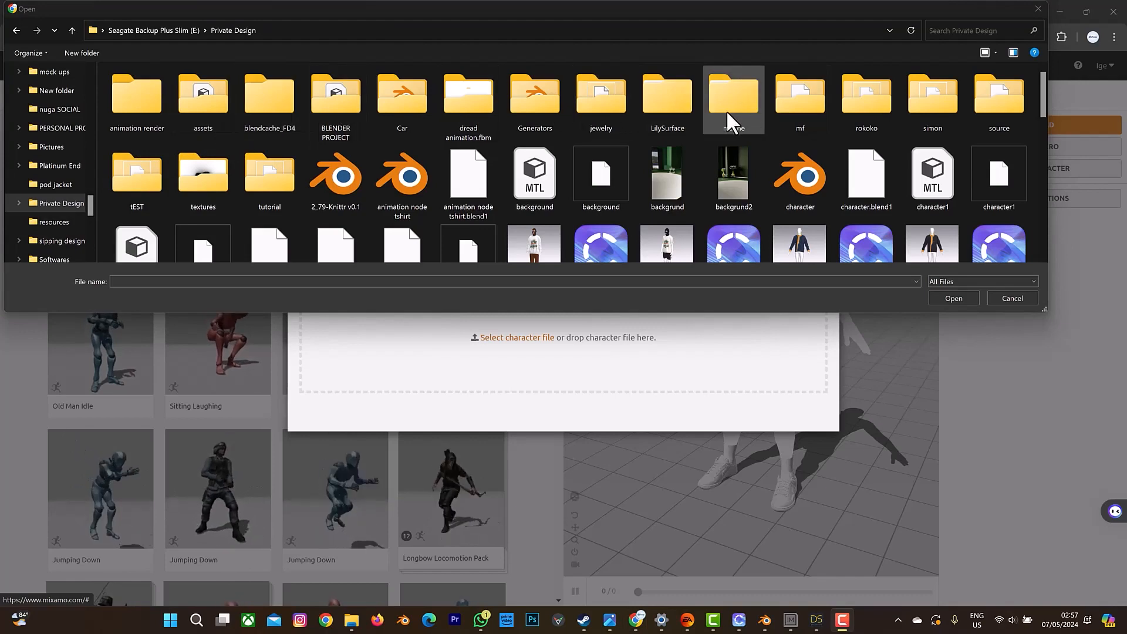
{"action": "double_click", "coordinate": [156, 192]}
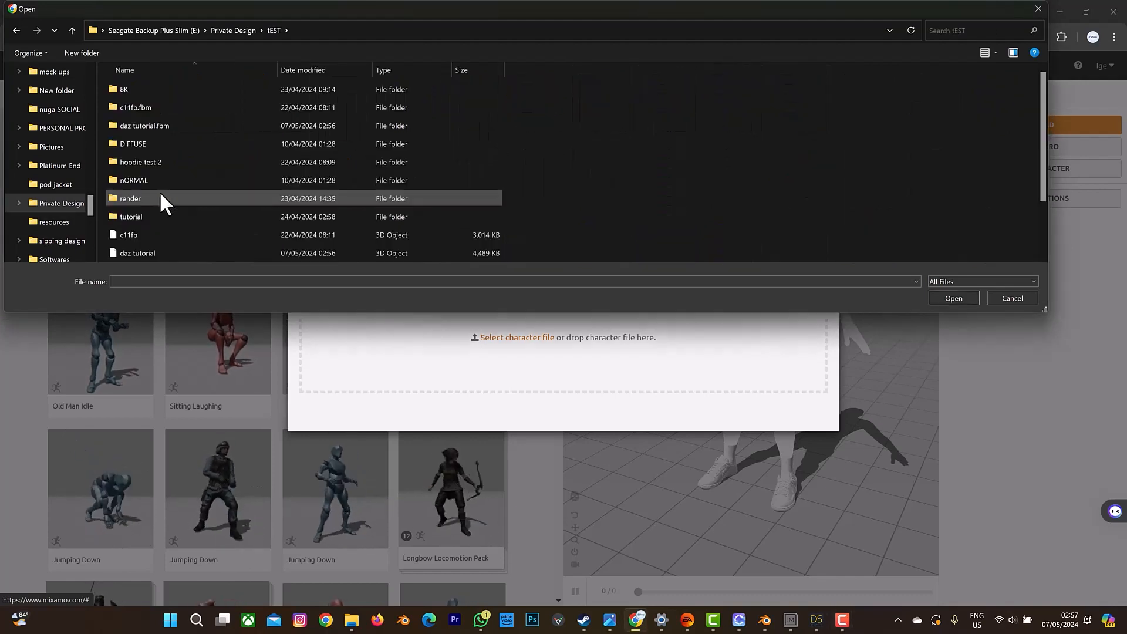
{"action": "left_click", "coordinate": [162, 182]}
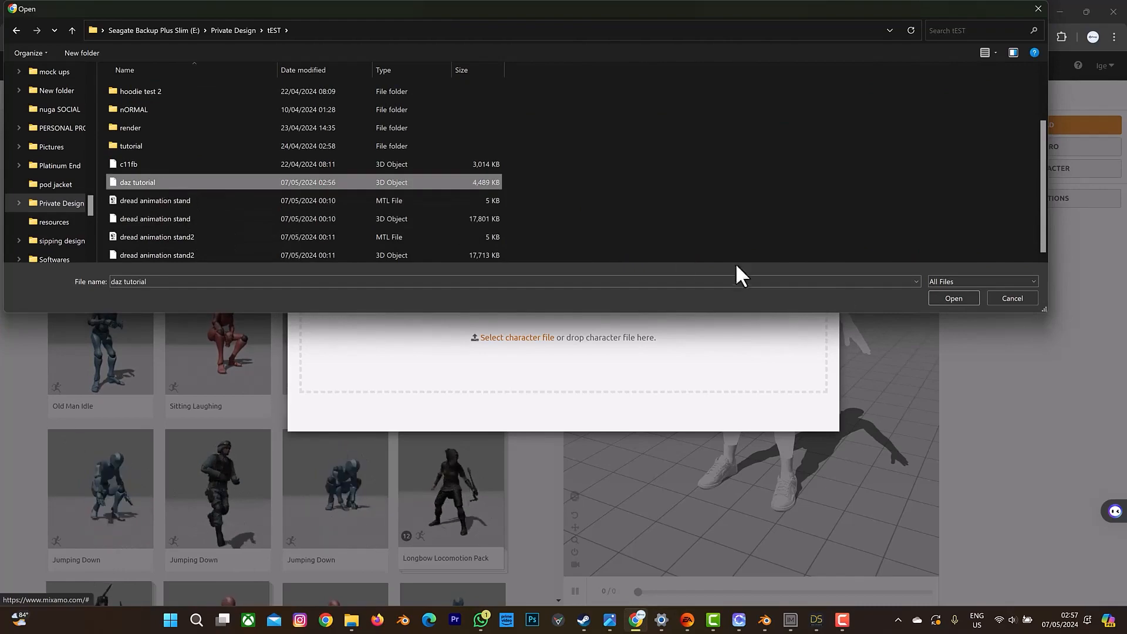
{"action": "left_click", "coordinate": [945, 298]}
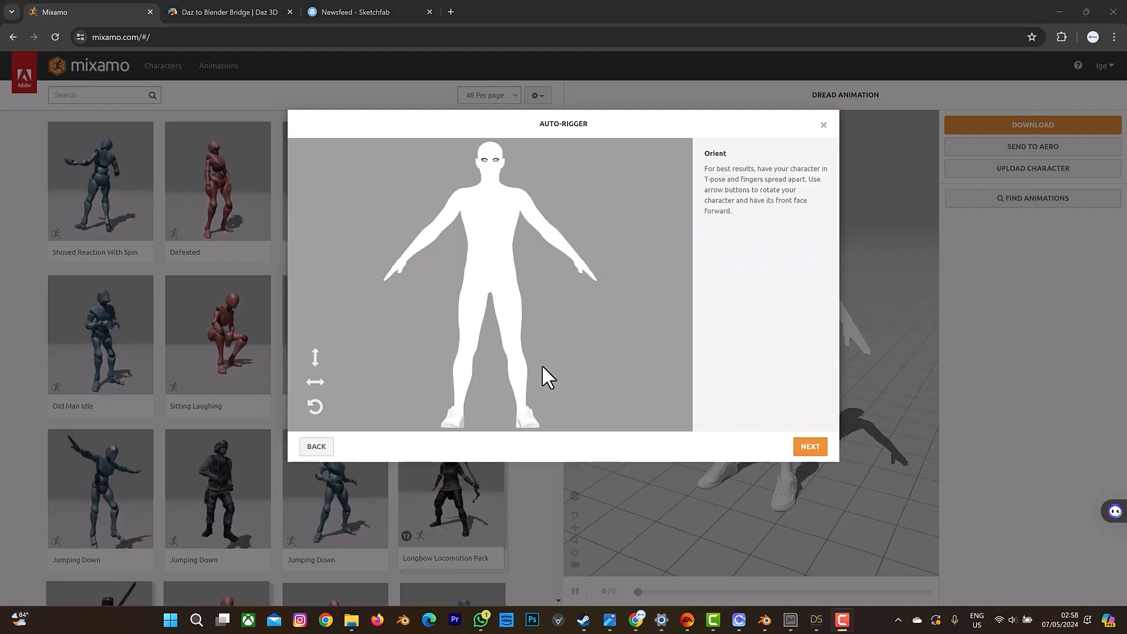
Accept the character's orientation and place the chin, wrist, elbow, knee and groin markers on the body with symmetry on.
{"action": "left_click", "coordinate": [812, 449]}
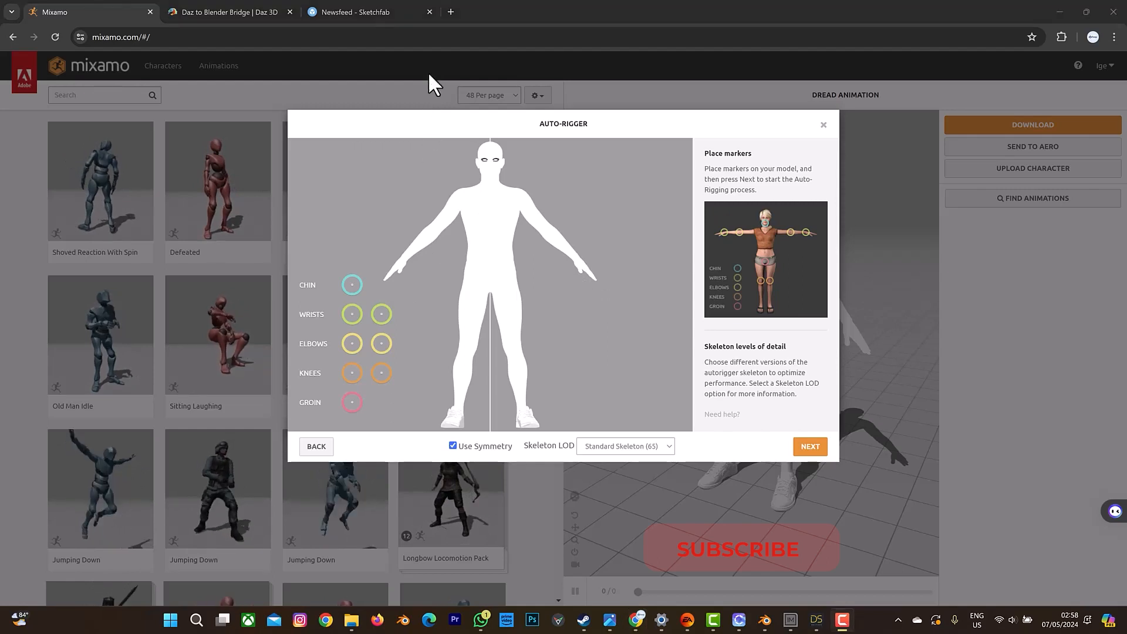
{"action": "mouse_move", "coordinate": [353, 289]}
{"action": "left_mouse_down"}
{"action": "mouse_move", "coordinate": [472, 210]}
{"action": "mouse_move", "coordinate": [493, 191]}
{"action": "mouse_move", "coordinate": [490, 175]}
{"action": "left_mouse_up"}
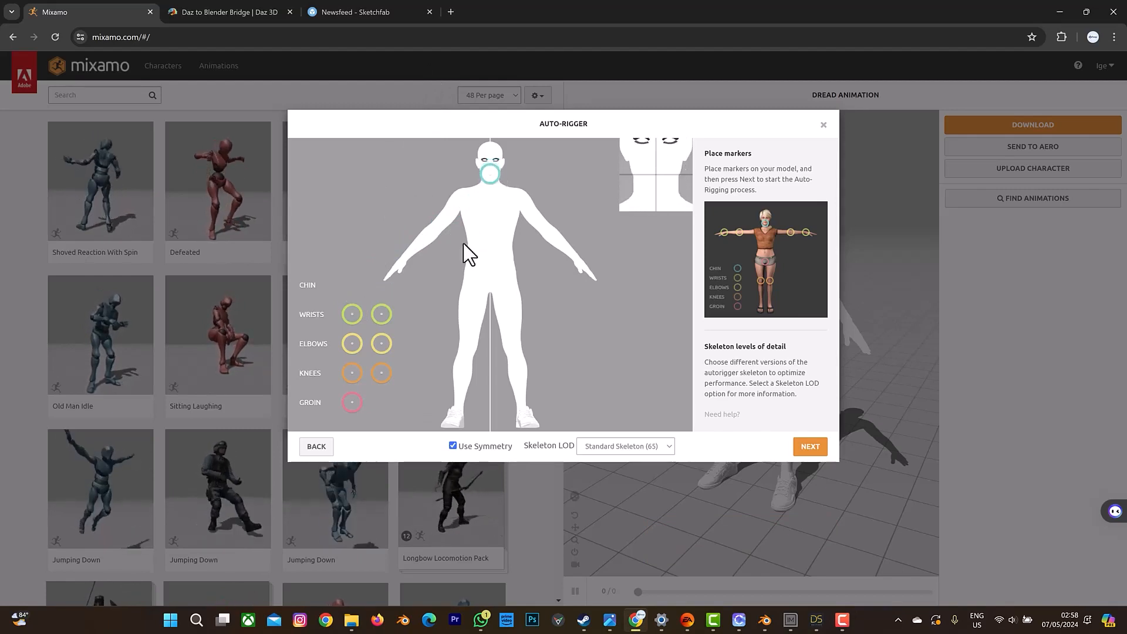
{"action": "left_click_drag", "start_coordinate": [528, 249], "coordinate": [580, 274]}
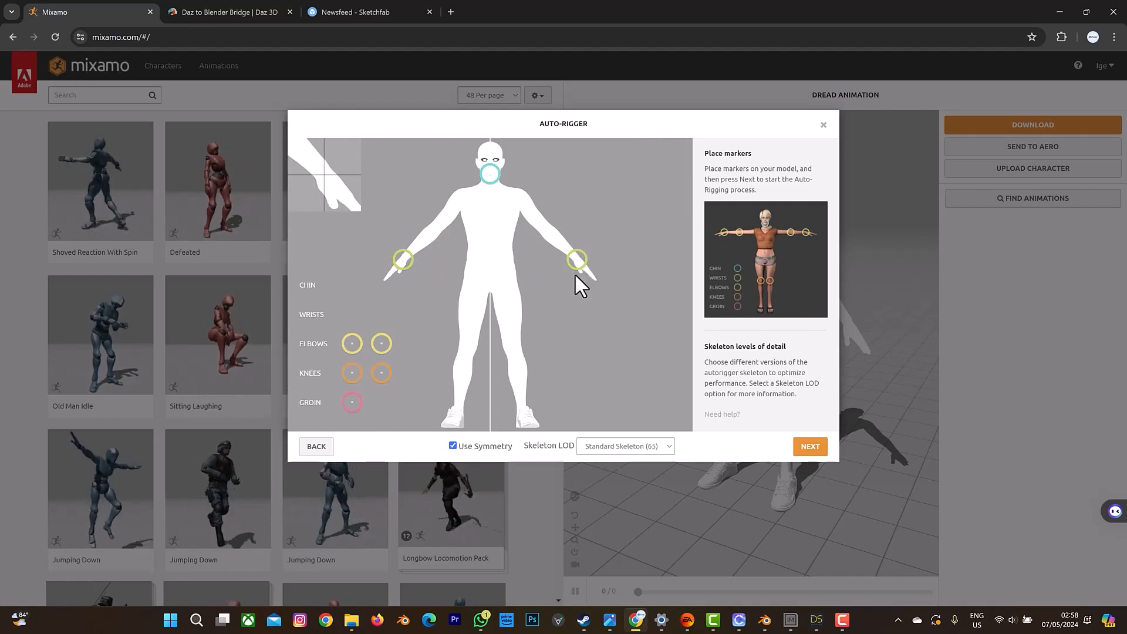
{"action": "left_click_drag", "start_coordinate": [576, 275], "coordinate": [575, 275]}
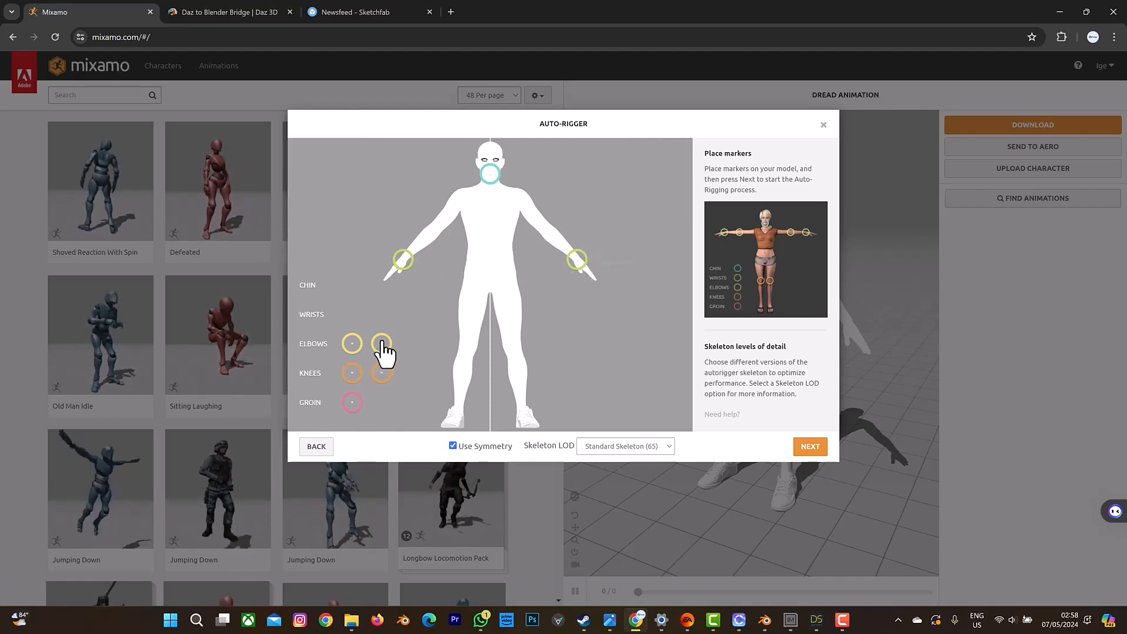
{"action": "left_click_drag", "start_coordinate": [385, 342], "coordinate": [550, 234]}
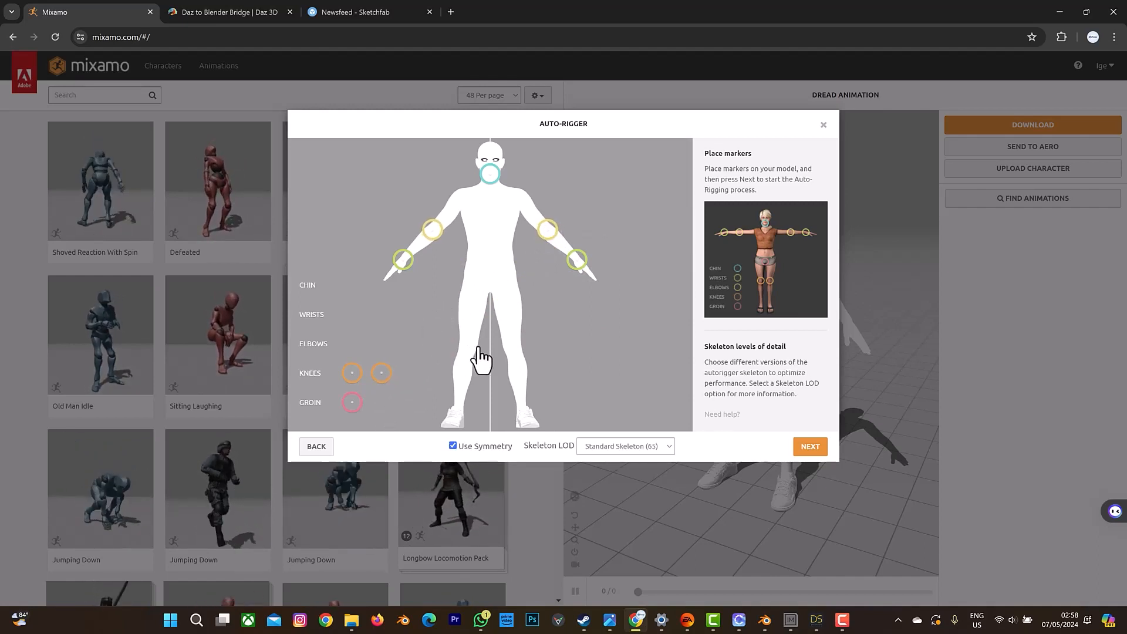
{"action": "left_click_drag", "start_coordinate": [481, 359], "coordinate": [512, 359]}
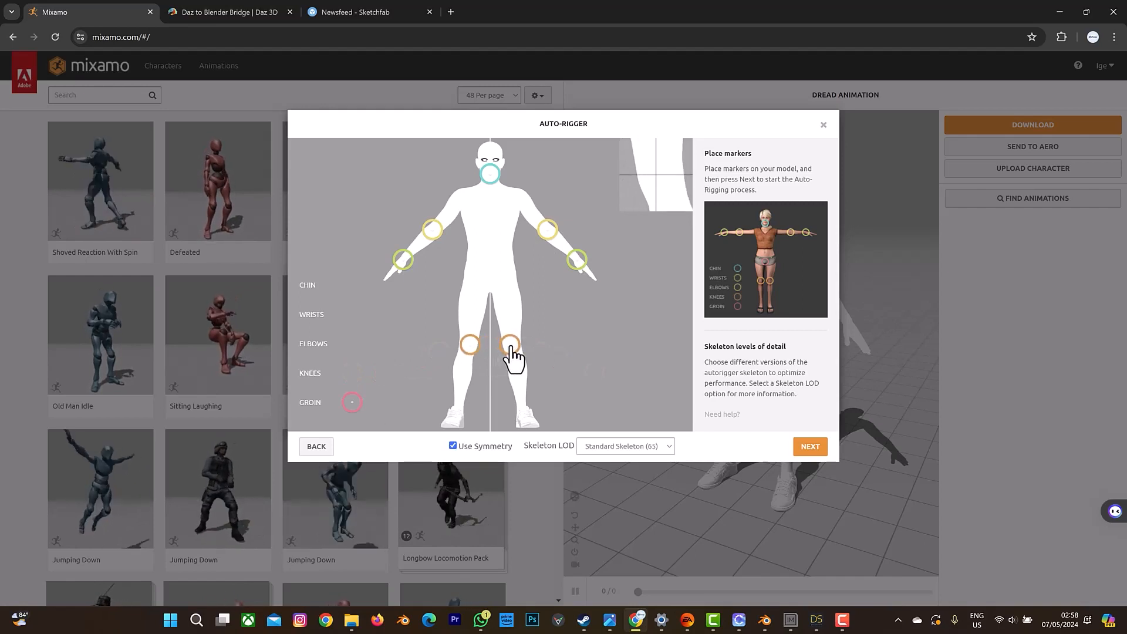
{"action": "mouse_move", "coordinate": [513, 359]}
{"action": "left_mouse_down"}
{"action": "mouse_move", "coordinate": [494, 294]}
{"action": "mouse_move", "coordinate": [485, 313]}
{"action": "left_mouse_up"}
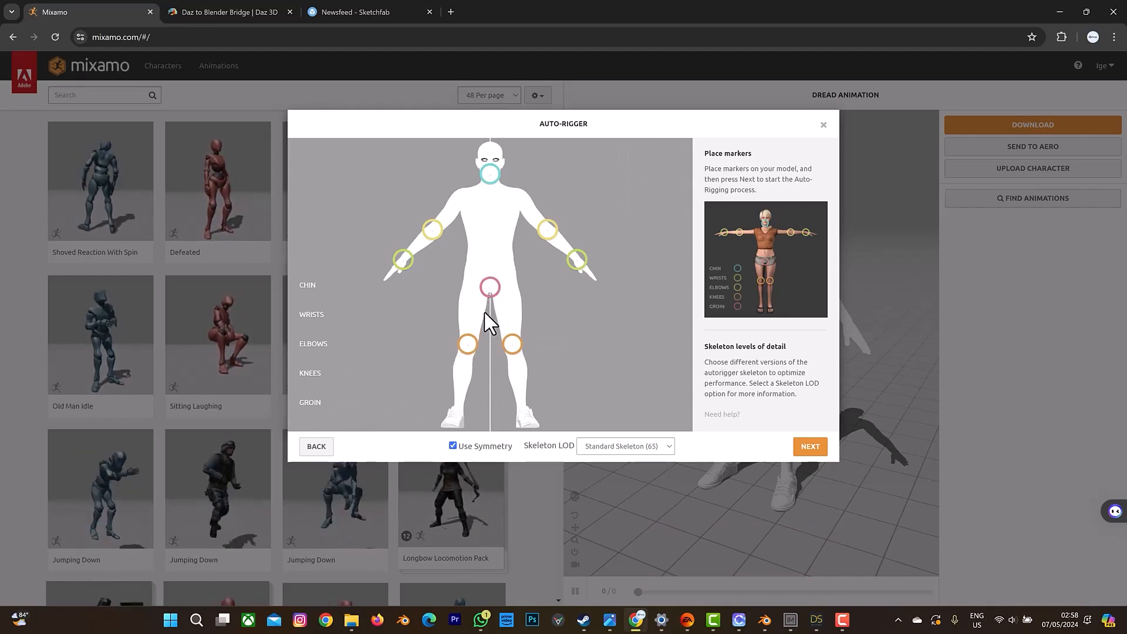
Auto-rig the character with the Standard Skeleton (65) and proceed with it as the new character.
{"action": "left_click", "coordinate": [811, 448]}
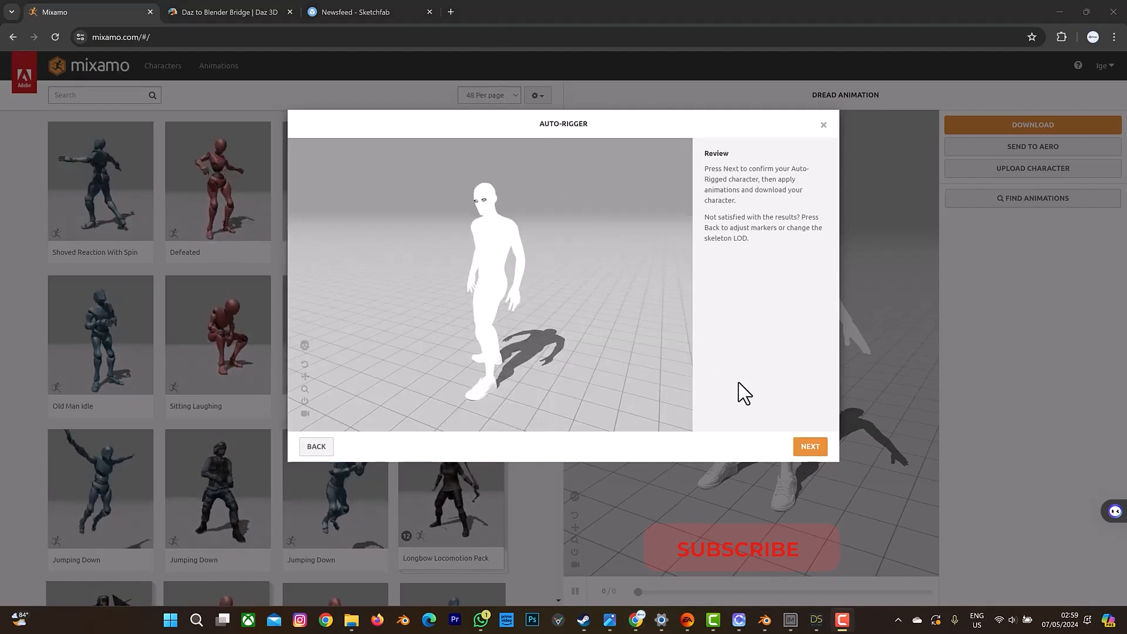
{"action": "left_click", "coordinate": [810, 447]}
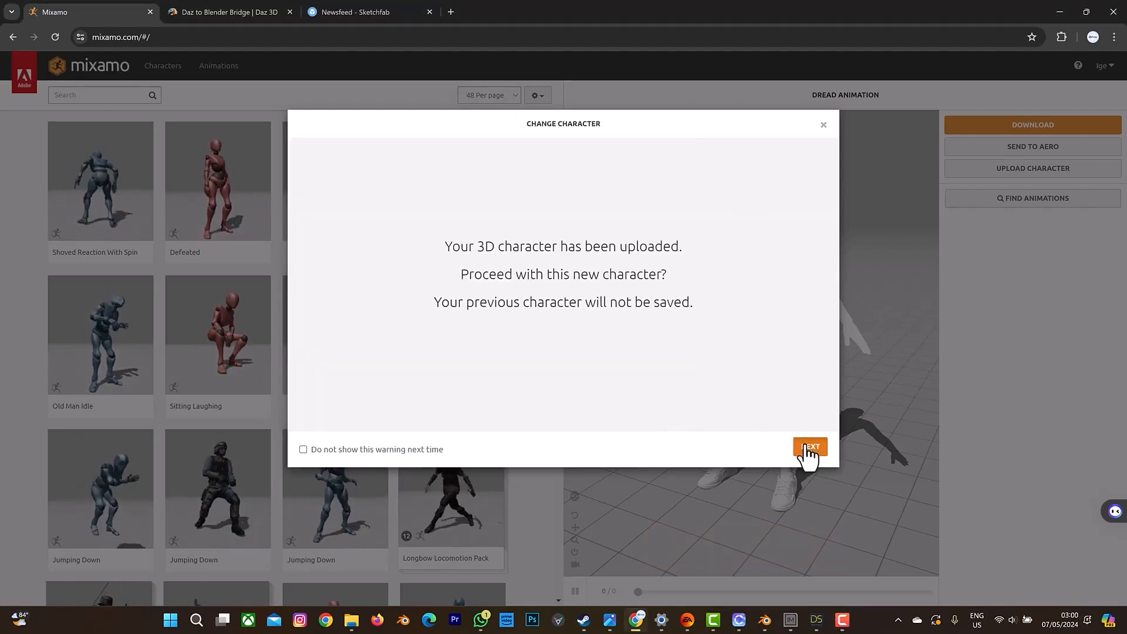
{"action": "left_click", "coordinate": [809, 448]}
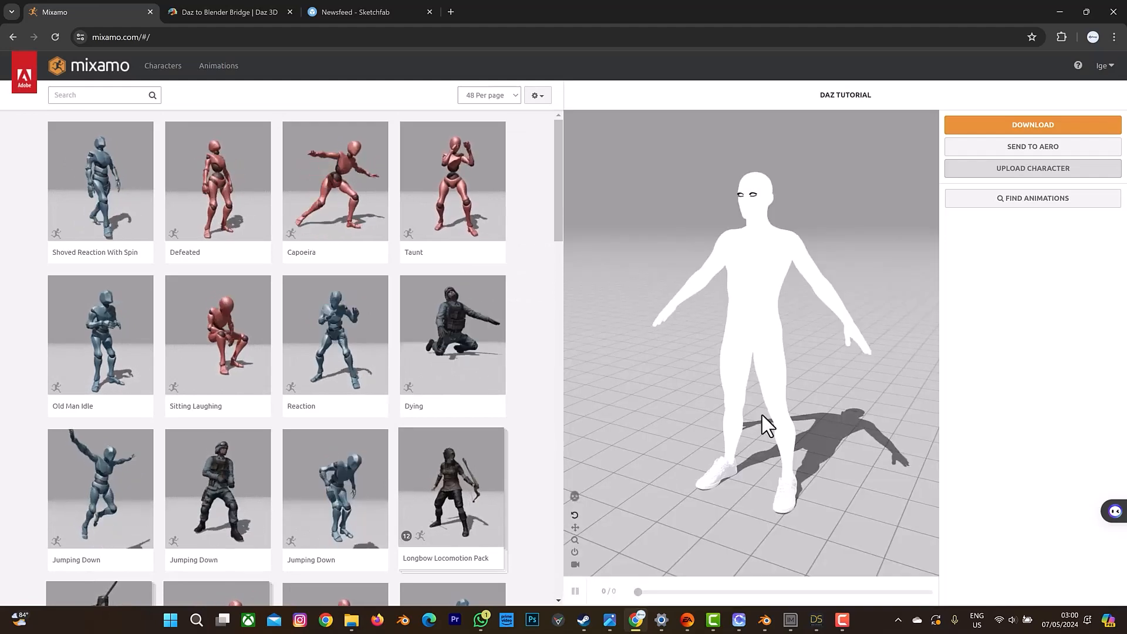
Search the animation library for "check out", and clear the search.
{"action": "left_click", "coordinate": [112, 95]}
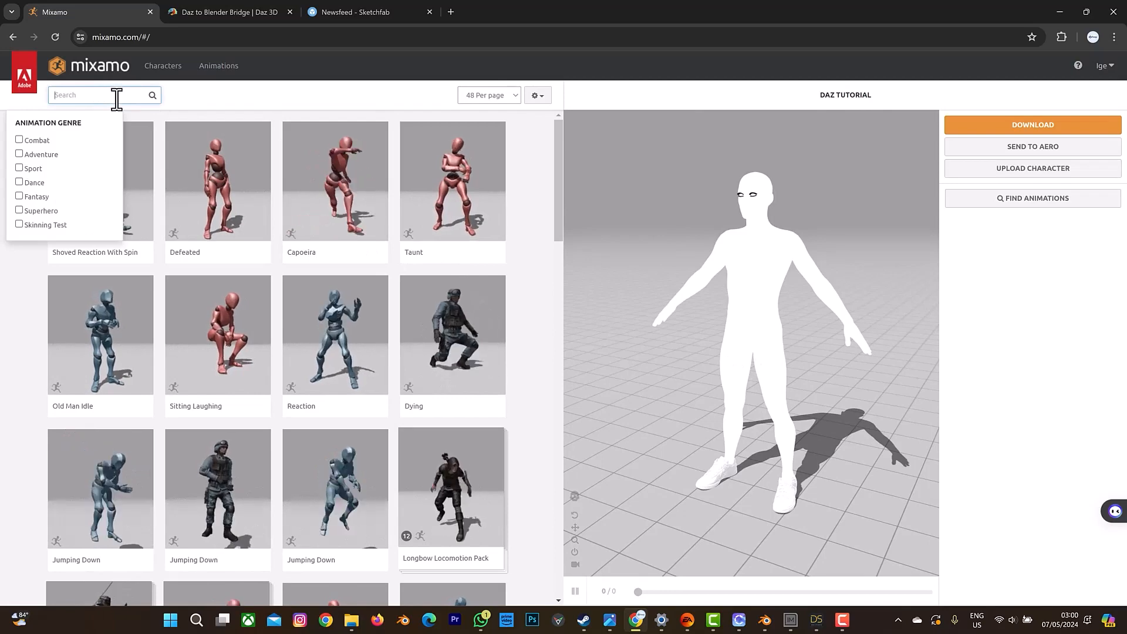
{"action": "type", "text": "chec"}
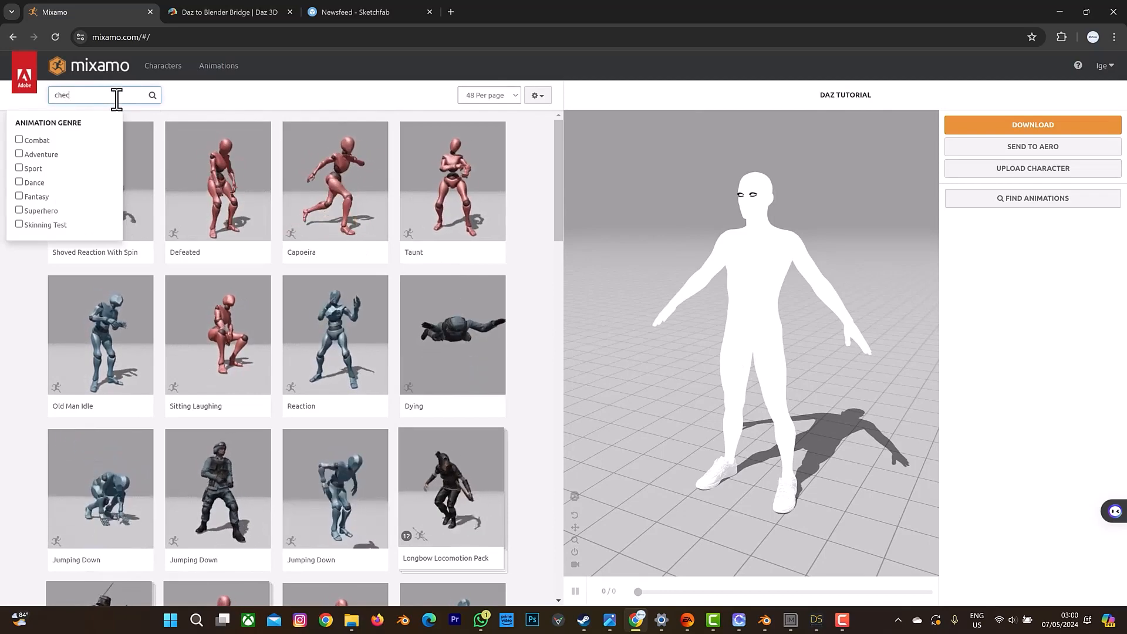
{"action": "type", "text": "k"}
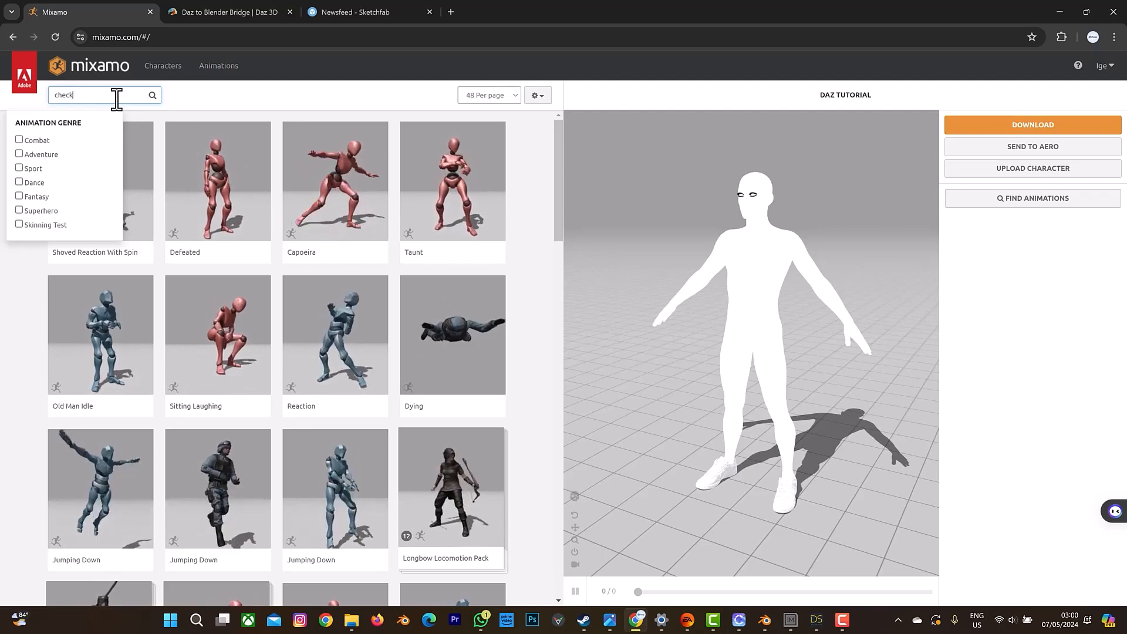
{"action": "type", "text": " out"}
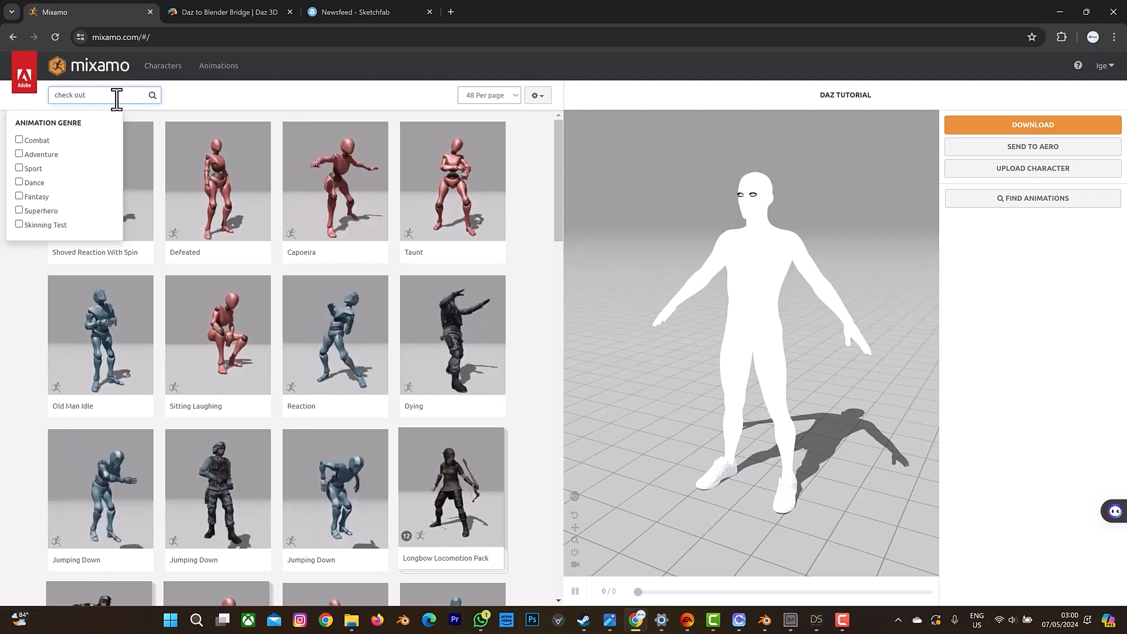
{"action": "key", "text": "Return"}
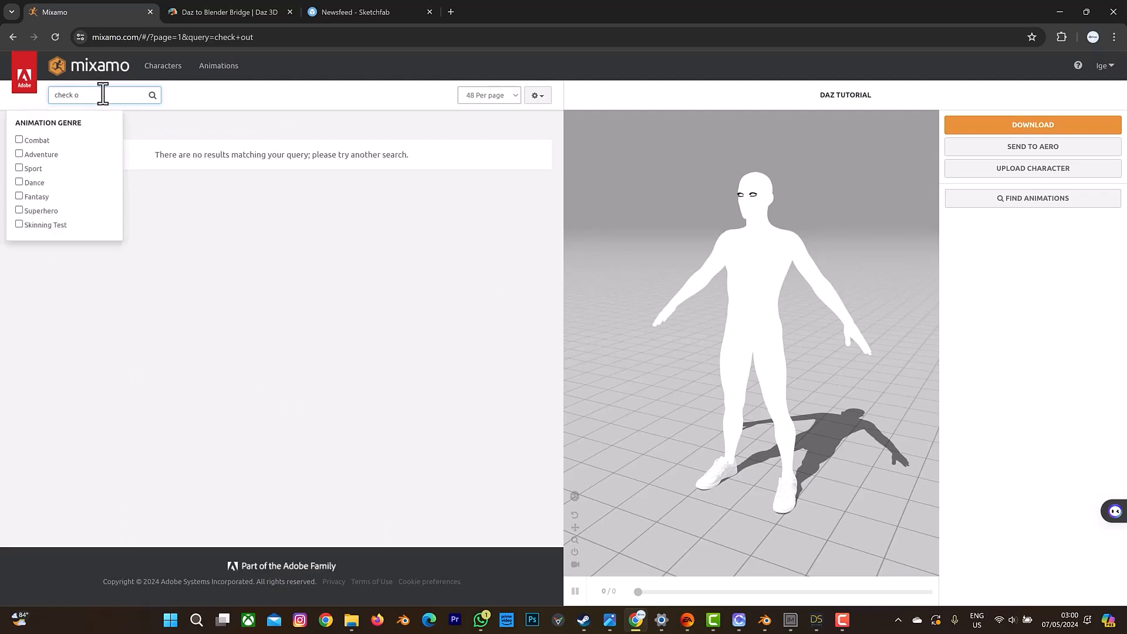
{"action": "key", "text": "BackSpace"}
{"action": "key", "text": "BackSpace"}
{"action": "key", "text": "BackSpace"}
{"action": "key", "text": "BackSpace"}
{"action": "key", "text": "BackSpace"}
{"action": "key", "text": "BackSpace"}
{"action": "key", "text": "BackSpace"}
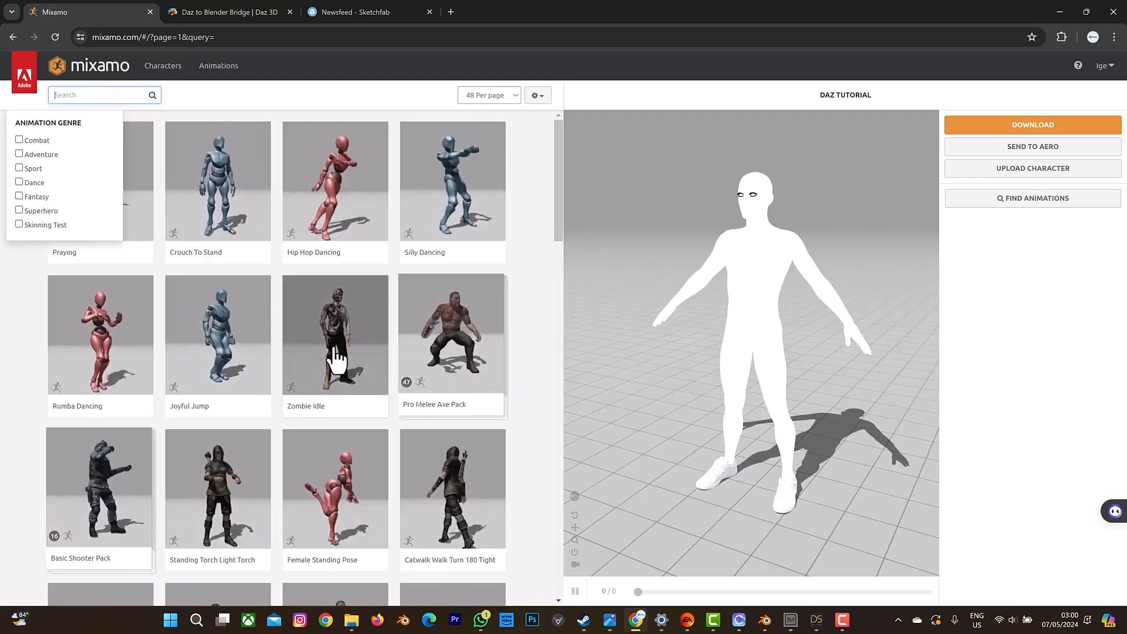
Apply the Jab Cross animation from the second page of the library to the rigged character.
{"action": "scroll", "coordinate": [336, 358], "scroll_direction": "down", "scroll_amount": 2}
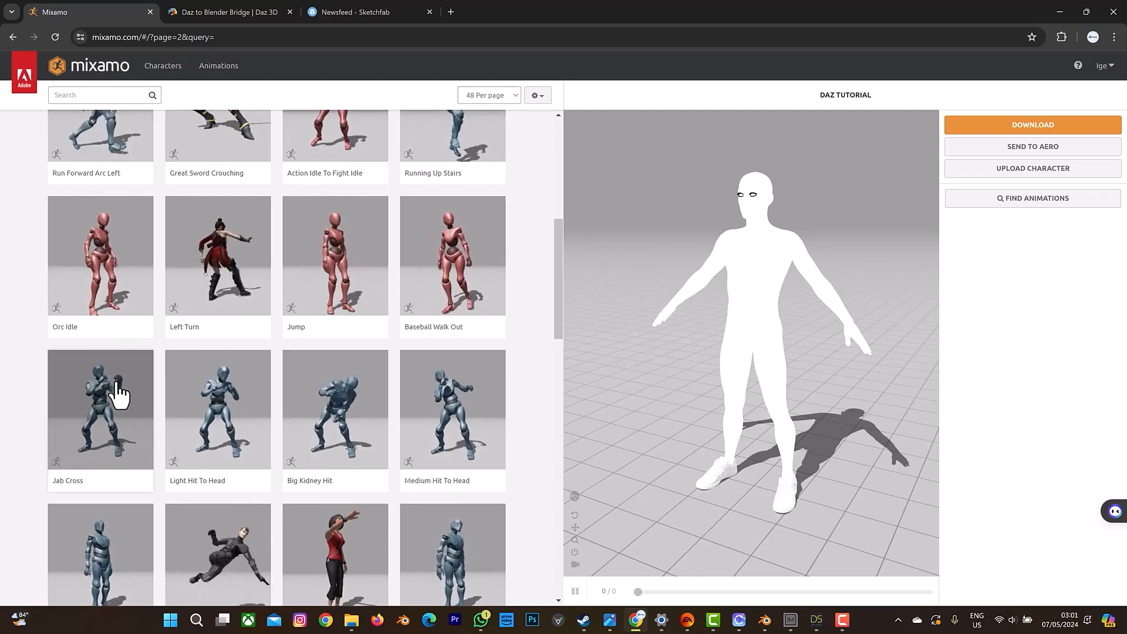
{"action": "scroll", "coordinate": [242, 430], "scroll_direction": "down", "scroll_amount": 2}
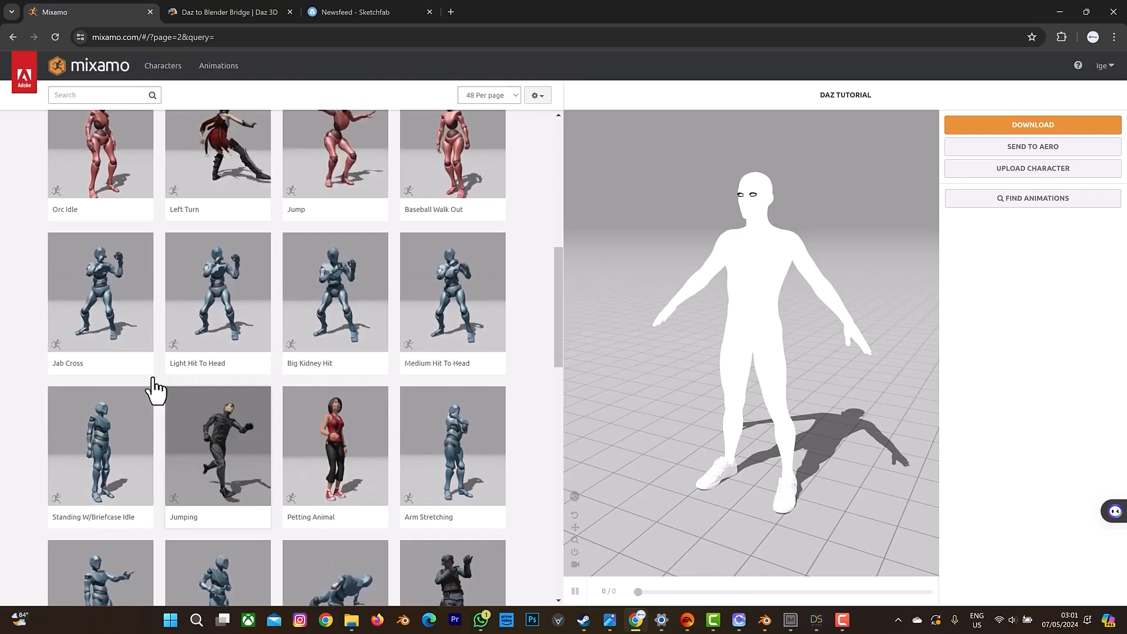
{"action": "left_click", "coordinate": [94, 322]}
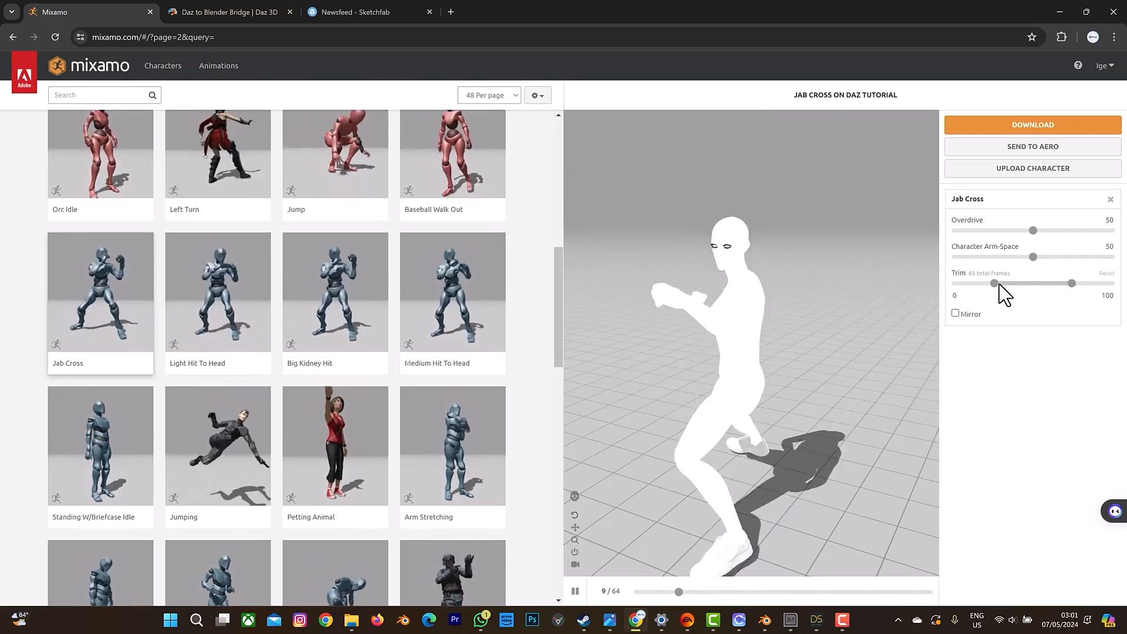
Adjust Jab Cross to a trim range of -30 to 150, Character Arm-Space 56 and Overdrive 34.
{"action": "left_click_drag", "start_coordinate": [995, 284], "coordinate": [984, 287]}
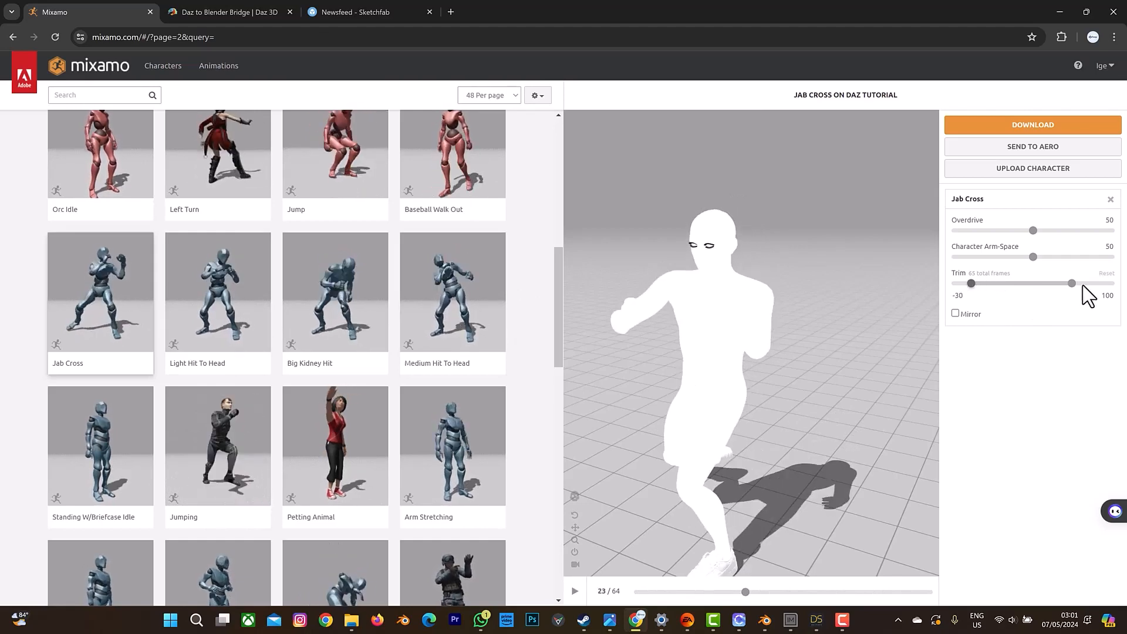
{"action": "left_click_drag", "start_coordinate": [1095, 288], "coordinate": [1102, 290]}
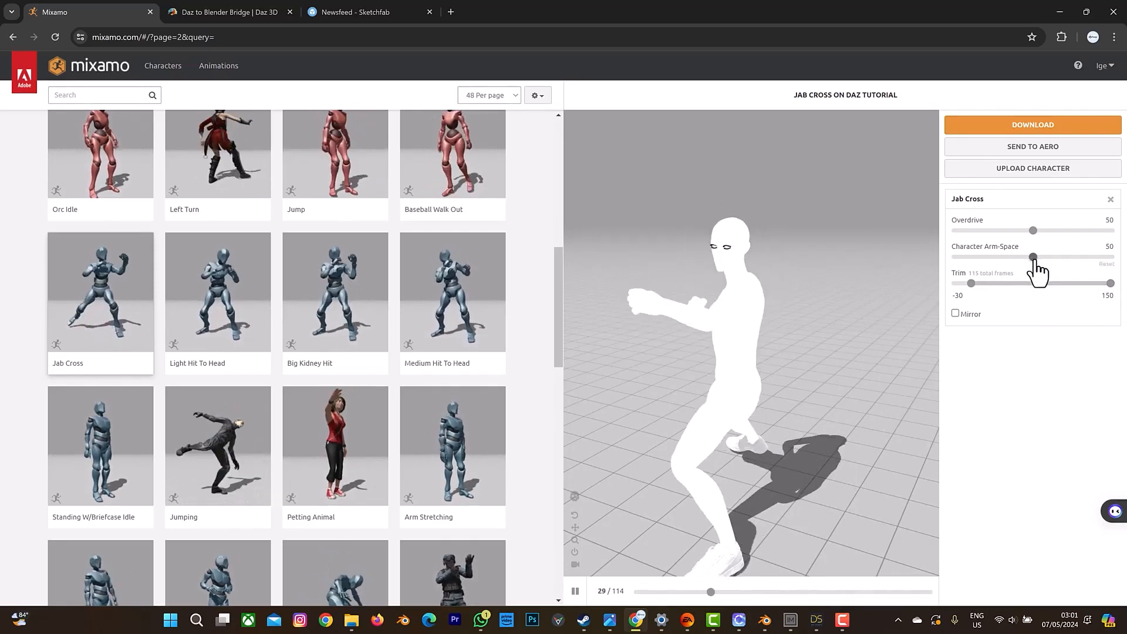
{"action": "left_click_drag", "start_coordinate": [1035, 262], "coordinate": [1040, 264]}
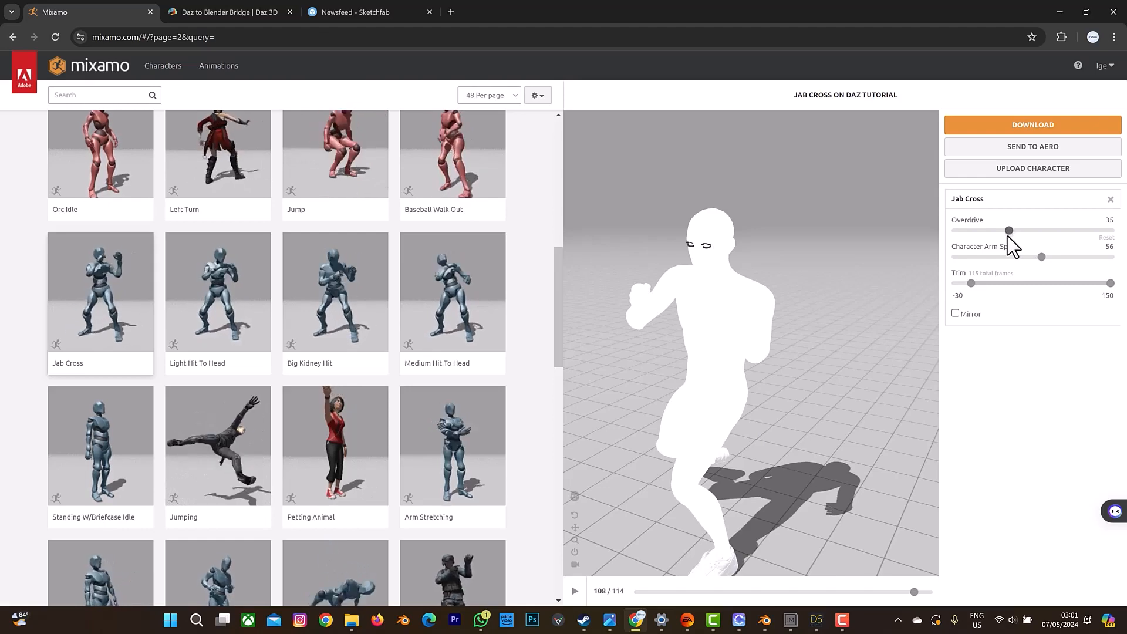
{"action": "left_click", "coordinate": [1007, 235]}
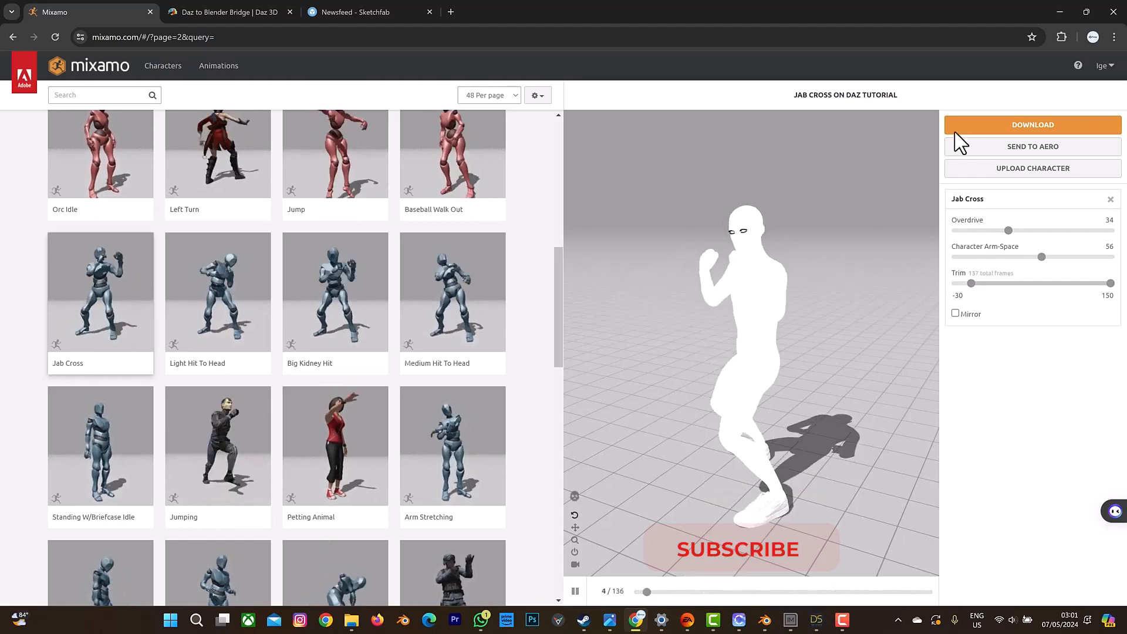
Download the character with the Jab Cross animation and switch back to Blender.
{"action": "left_click", "coordinate": [1026, 126]}
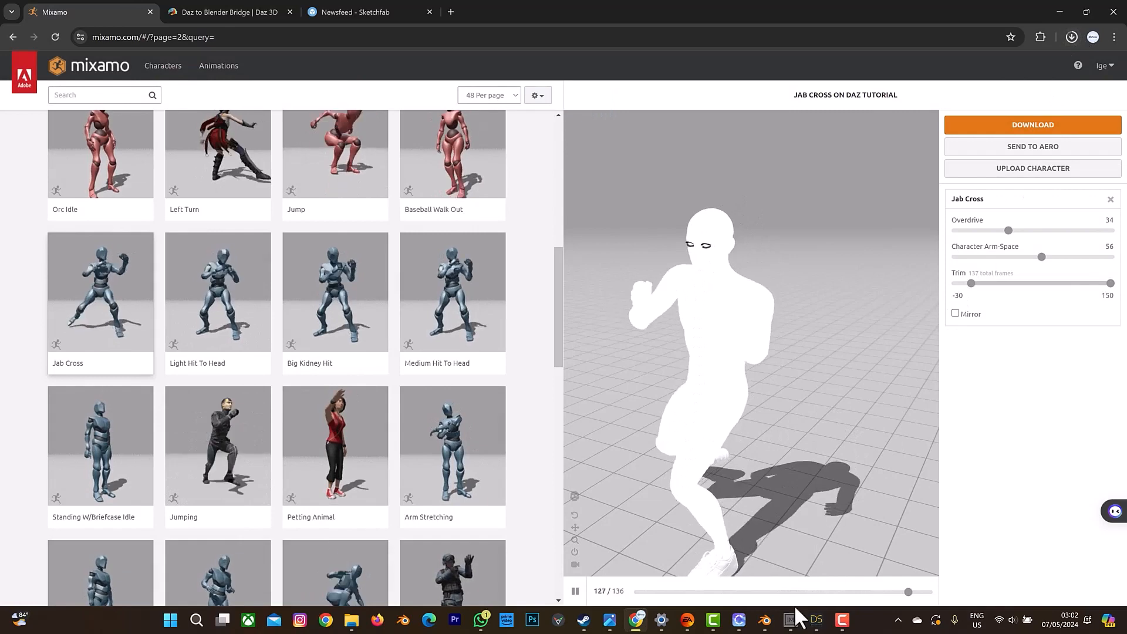
{"action": "left_click", "coordinate": [765, 622]}
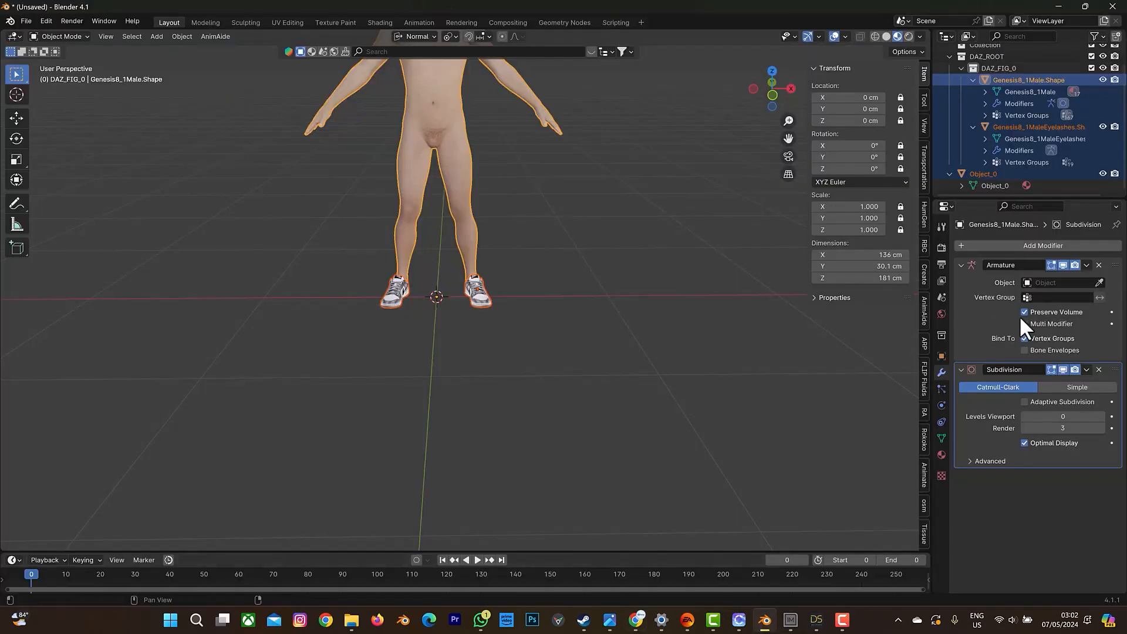
Add a new collection to the scene and rename it "new character".
{"action": "left_click", "coordinate": [949, 56]}
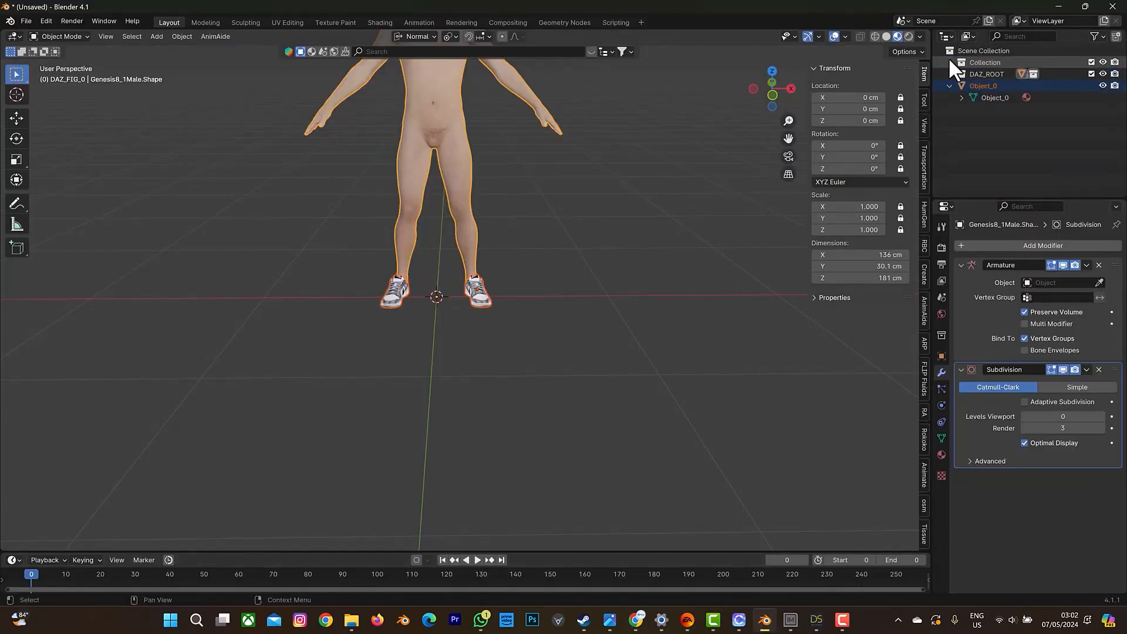
{"action": "right_click", "coordinate": [996, 130]}
{"action": "left_click", "coordinate": [994, 131]}
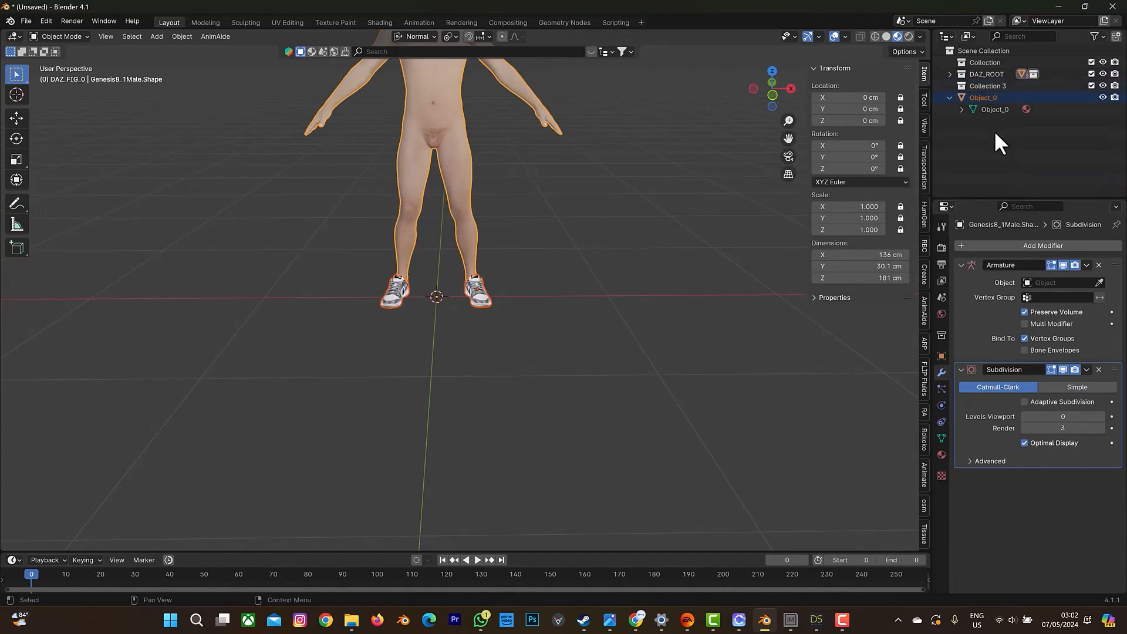
{"action": "double_click", "coordinate": [998, 87]}
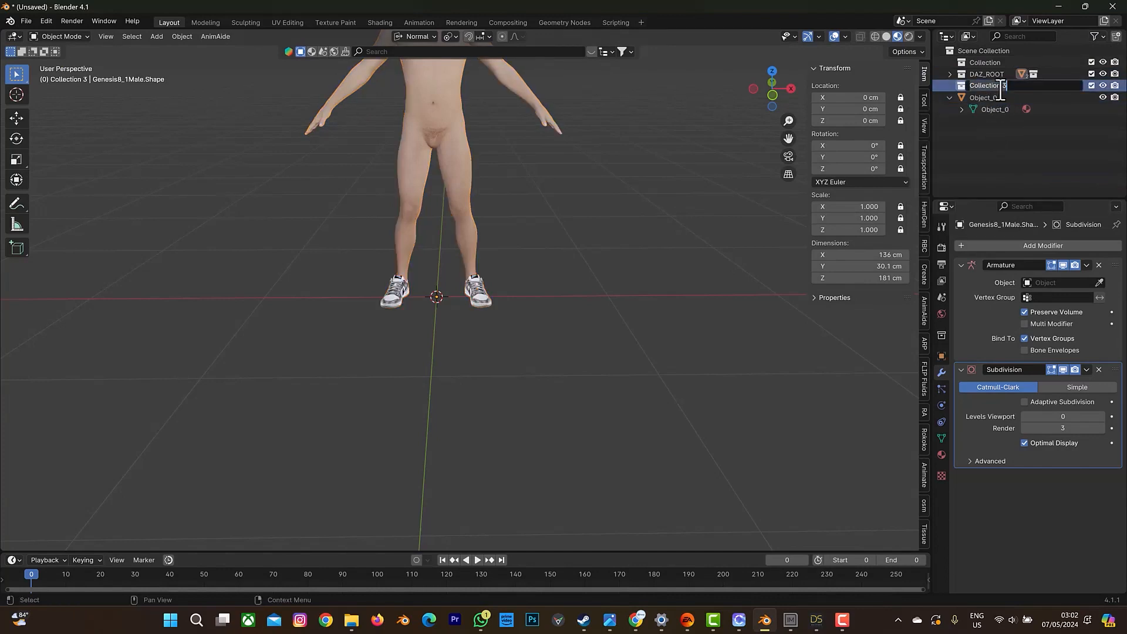
{"action": "type", "text": "new character"}
{"action": "key", "text": "Return"}
Import Jab Cross.fbx from the Downloads folder into the new character collection, with the DAZ_ROOT collection hidden in the viewport and renders.
{"action": "left_click", "coordinate": [28, 20]}
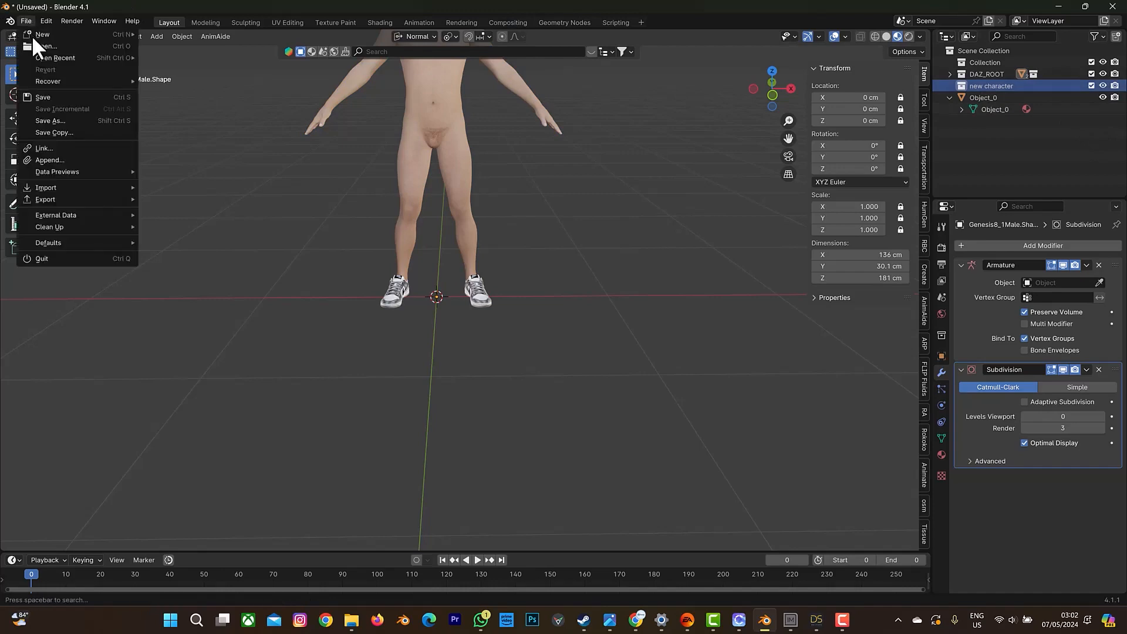
{"action": "mouse_move", "coordinate": [64, 187]}
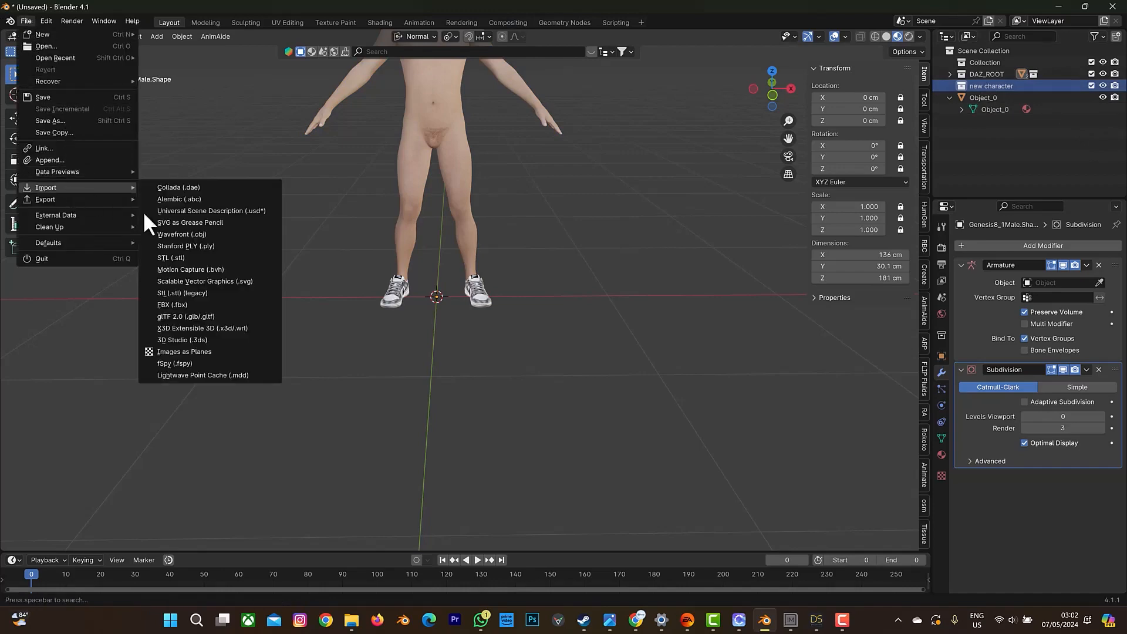
{"action": "left_click", "coordinate": [189, 303]}
{"action": "left_click", "coordinate": [302, 259]}
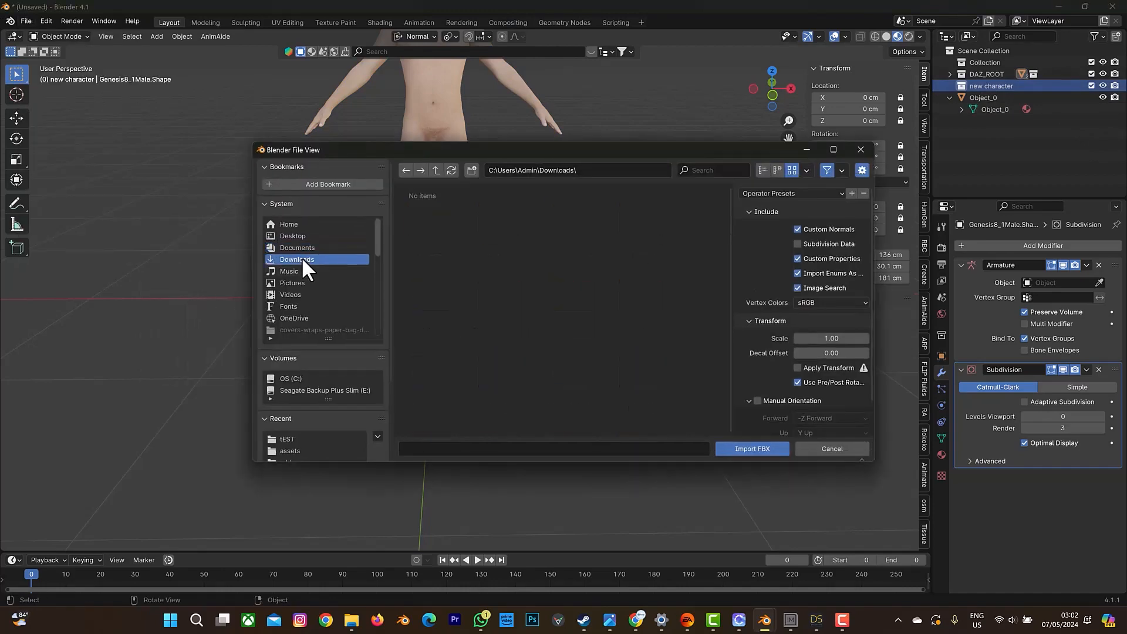
{"action": "left_click", "coordinate": [575, 354]}
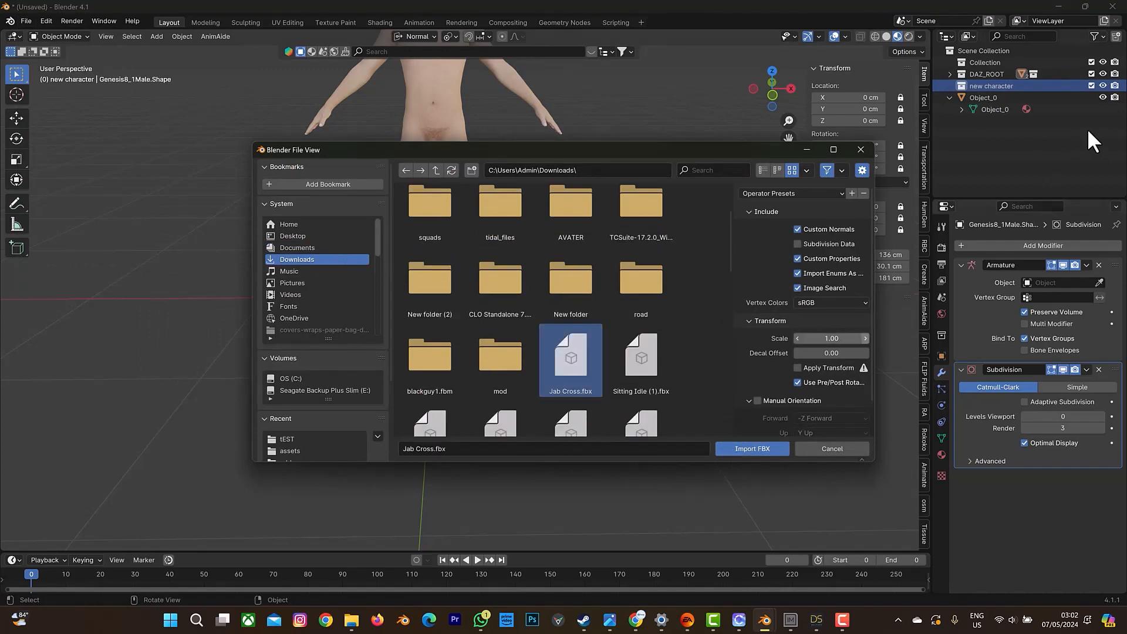
{"action": "left_click", "coordinate": [950, 74]}
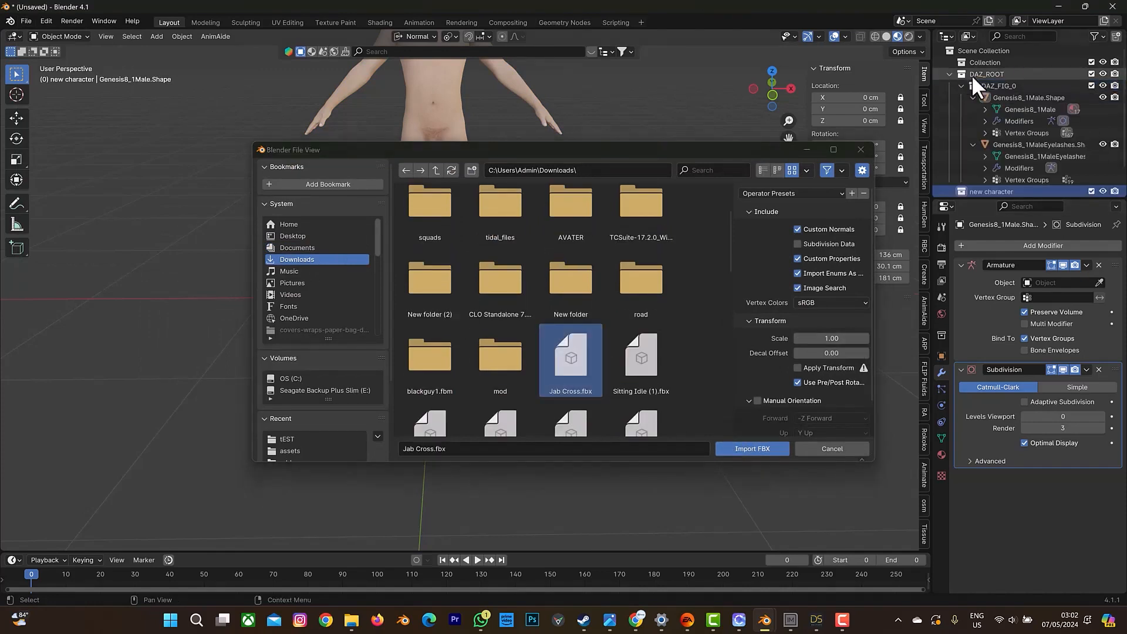
{"action": "left_click", "coordinate": [1103, 75]}
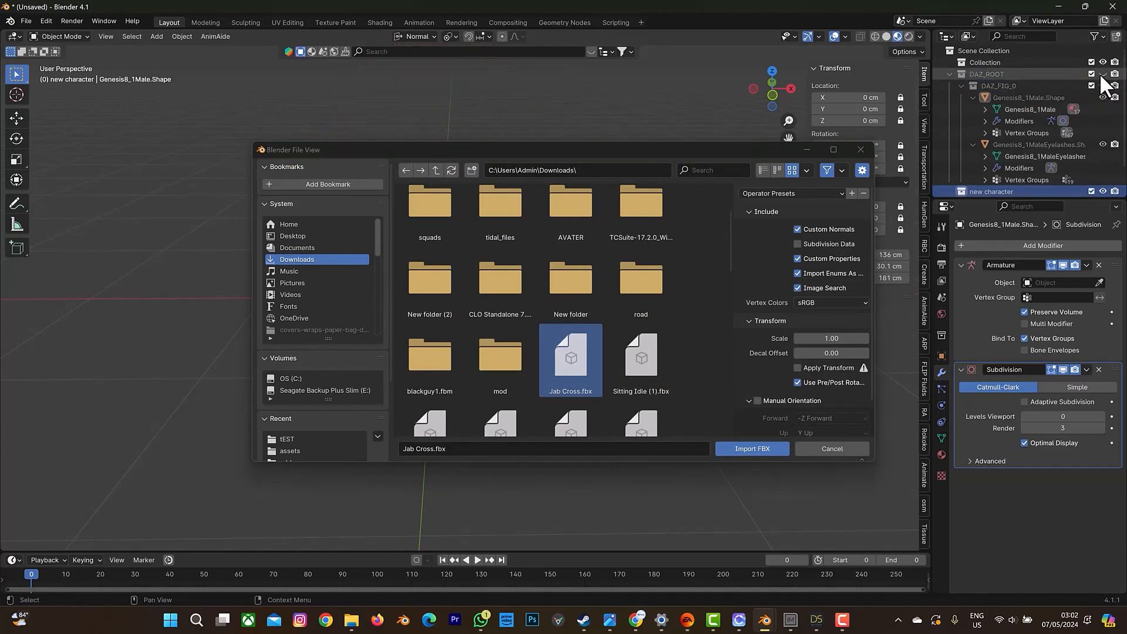
{"action": "left_click", "coordinate": [1114, 74]}
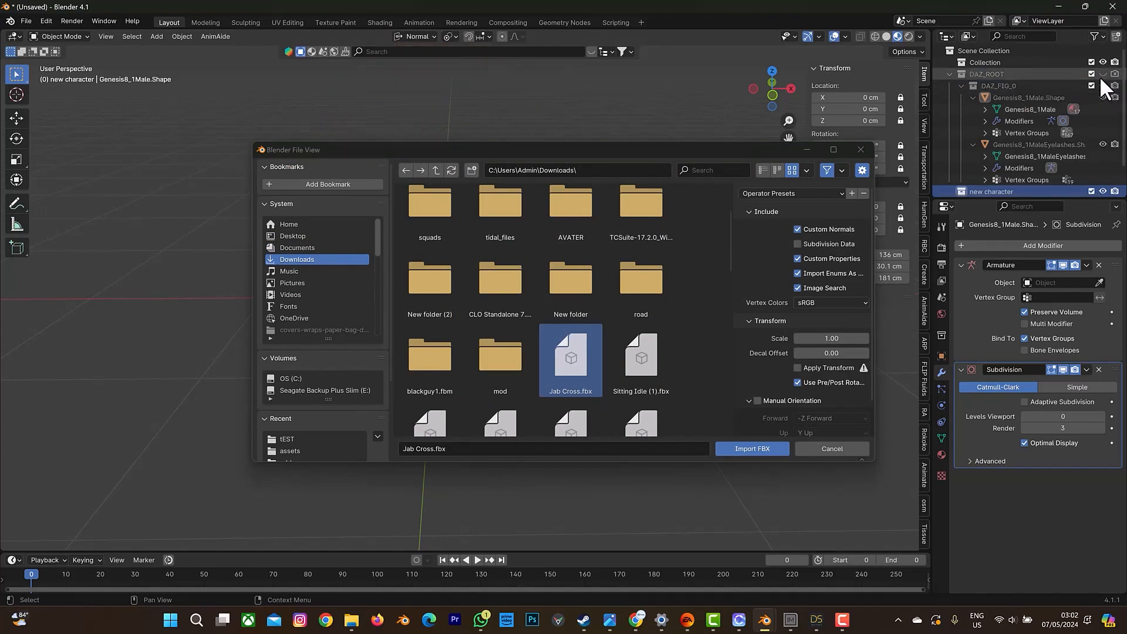
{"action": "left_click", "coordinate": [949, 74]}
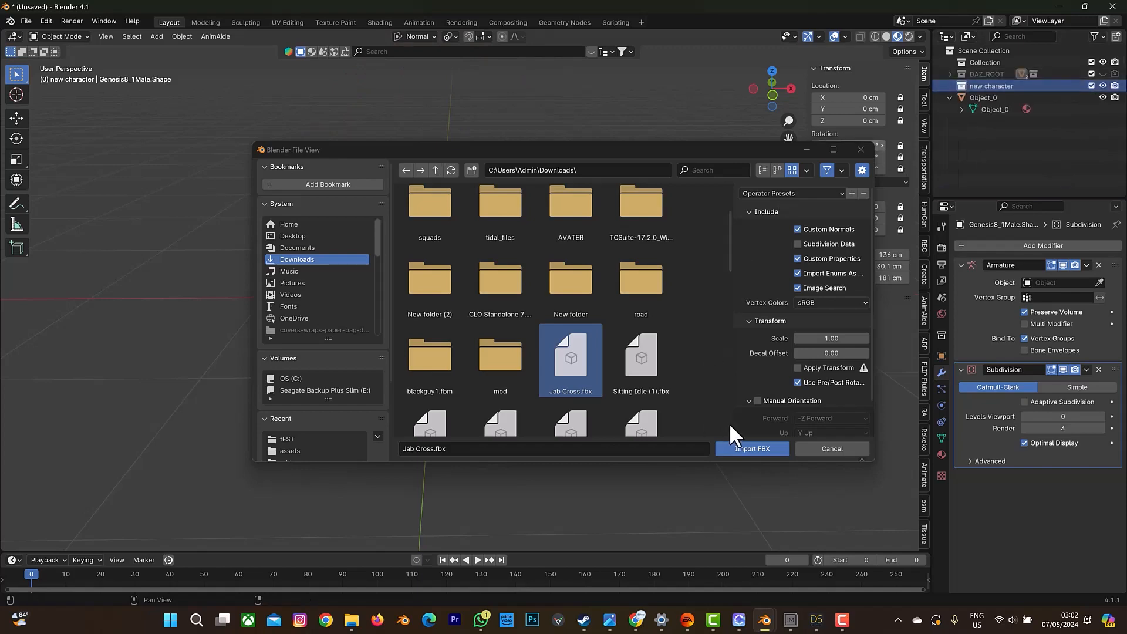
{"action": "left_click", "coordinate": [739, 449]}
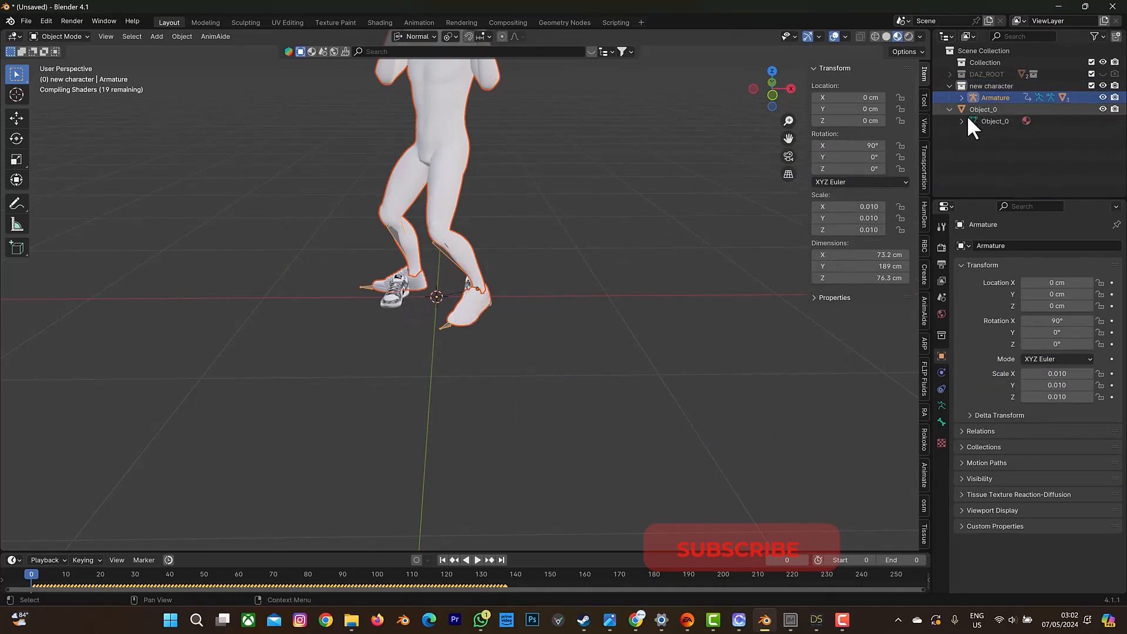
Hide the original sneakers Object_0 and assign their material_0 to the imported sneakers in place of material_0.001.
{"action": "left_click", "coordinate": [1103, 109]}
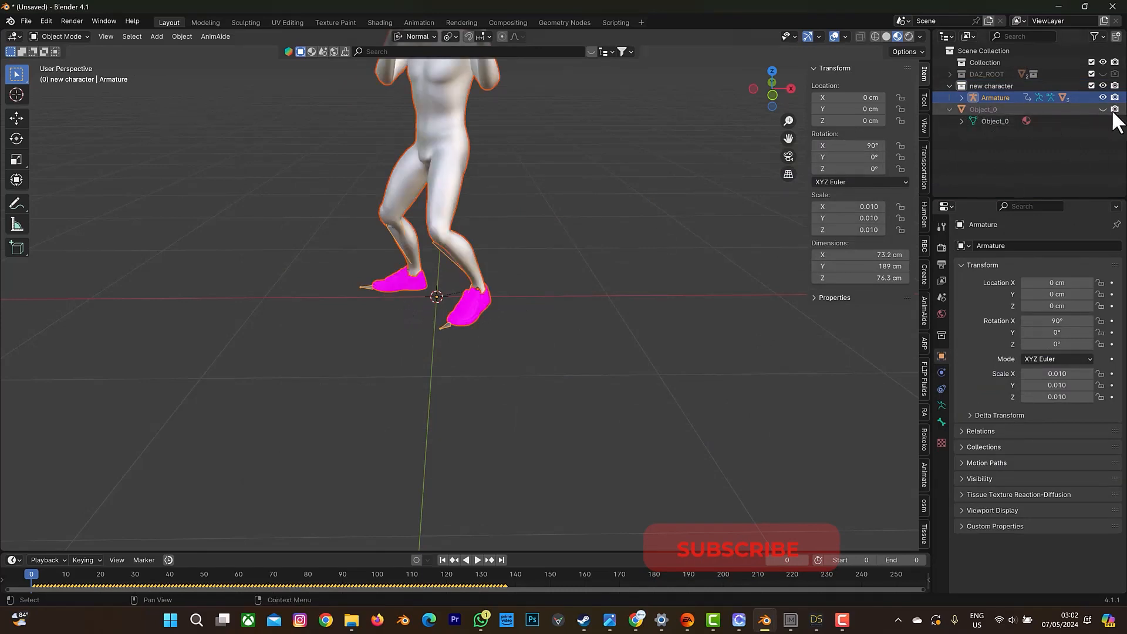
{"action": "left_click_drag", "start_coordinate": [777, 82], "coordinate": [584, 176]}
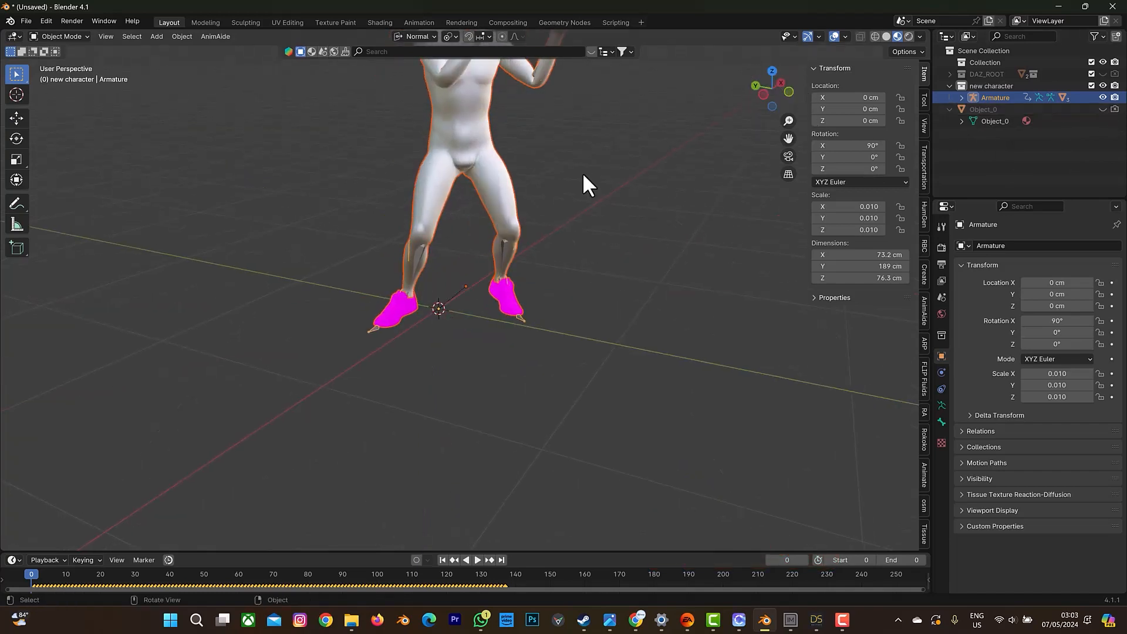
{"action": "scroll", "coordinate": [371, 327], "scroll_direction": "up", "scroll_amount": 2}
{"action": "left_click", "coordinate": [364, 330]}
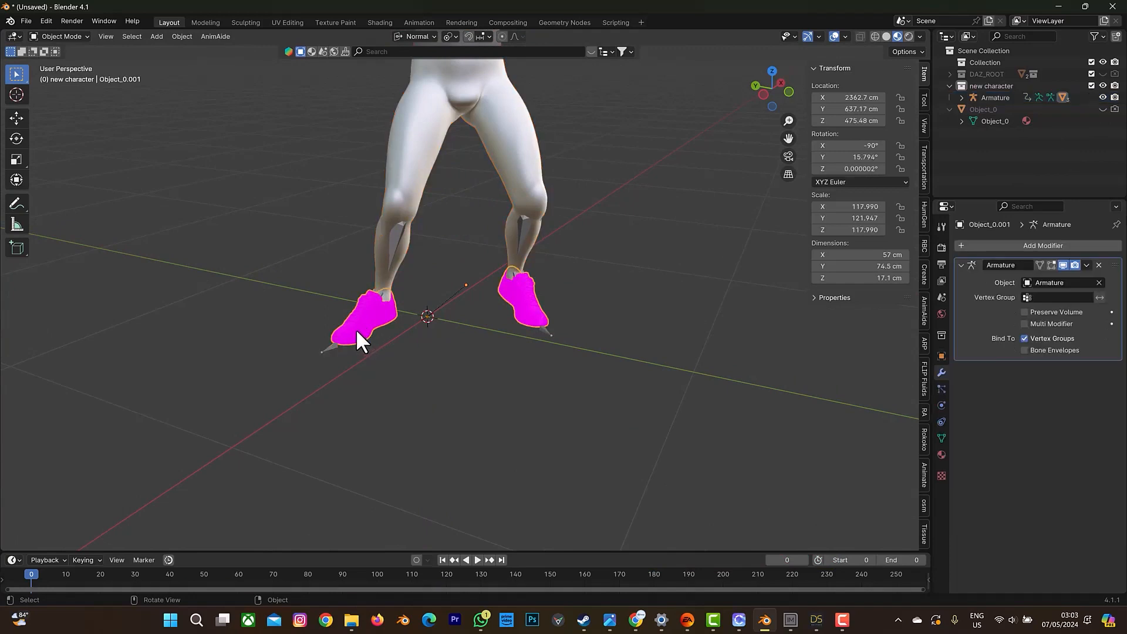
{"action": "left_click", "coordinate": [941, 455]}
{"action": "left_click", "coordinate": [963, 295]}
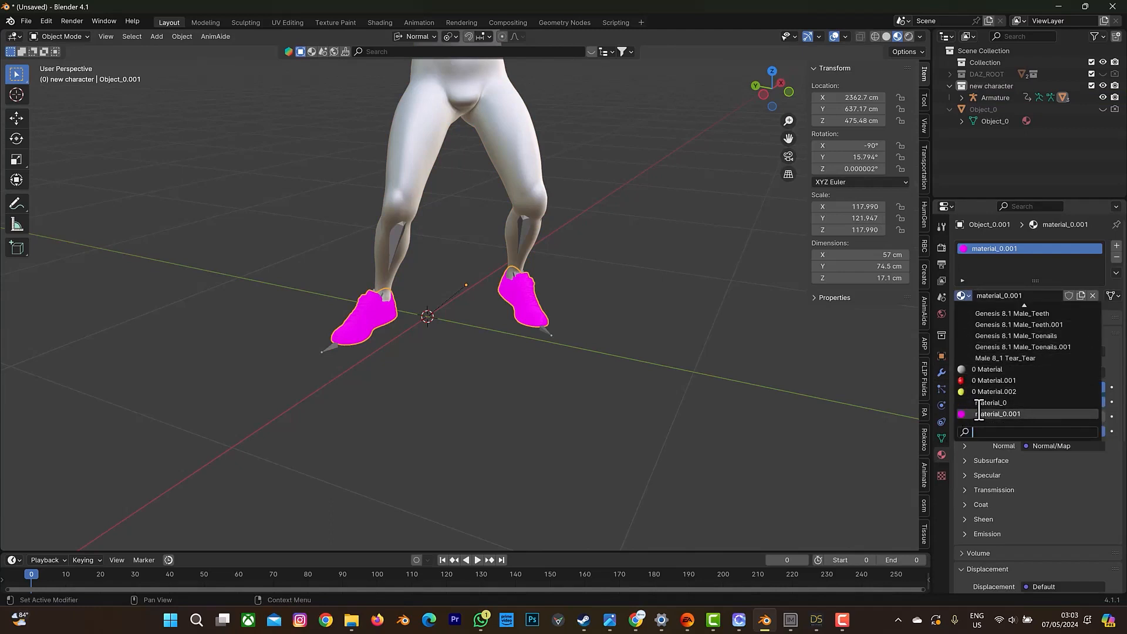
{"action": "left_click", "coordinate": [1004, 120]}
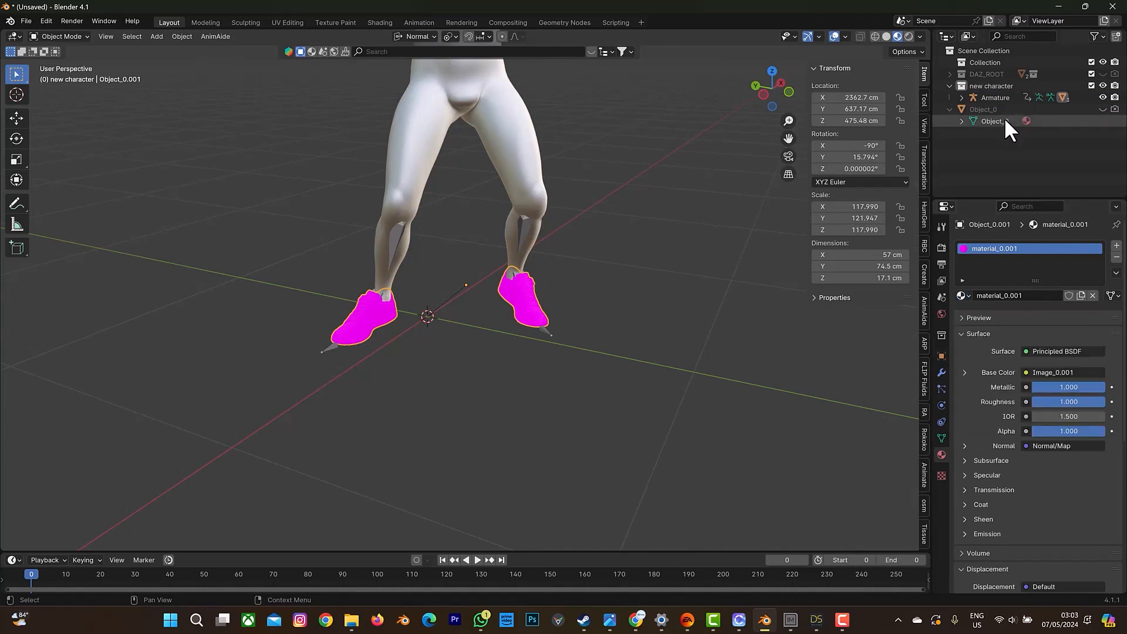
{"action": "left_click", "coordinate": [999, 108]}
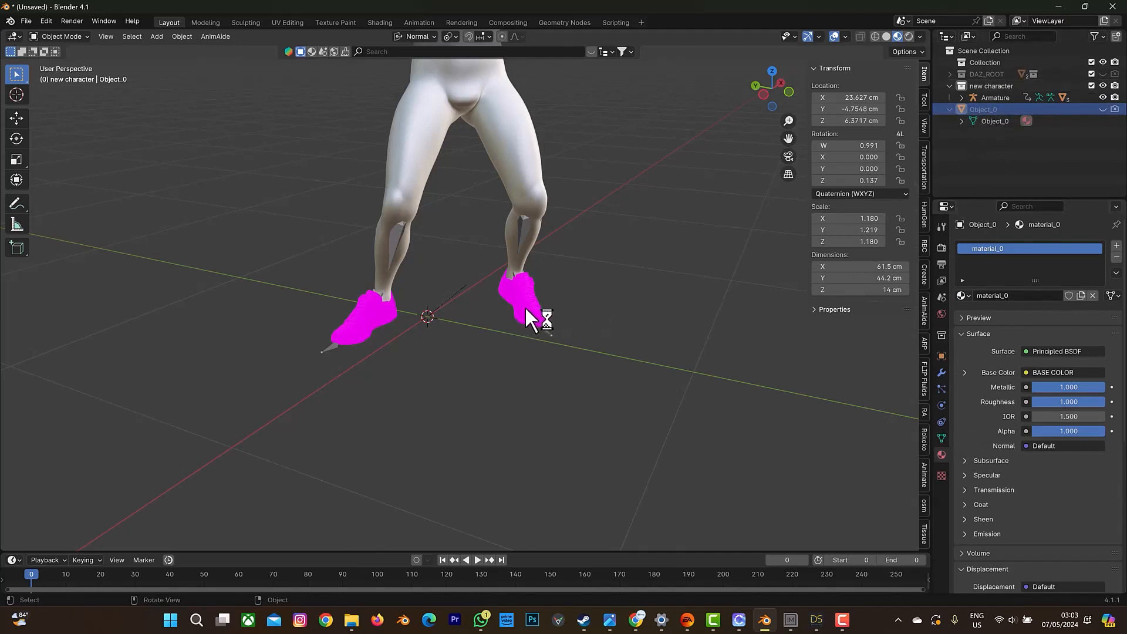
{"action": "left_click", "coordinate": [967, 295]}
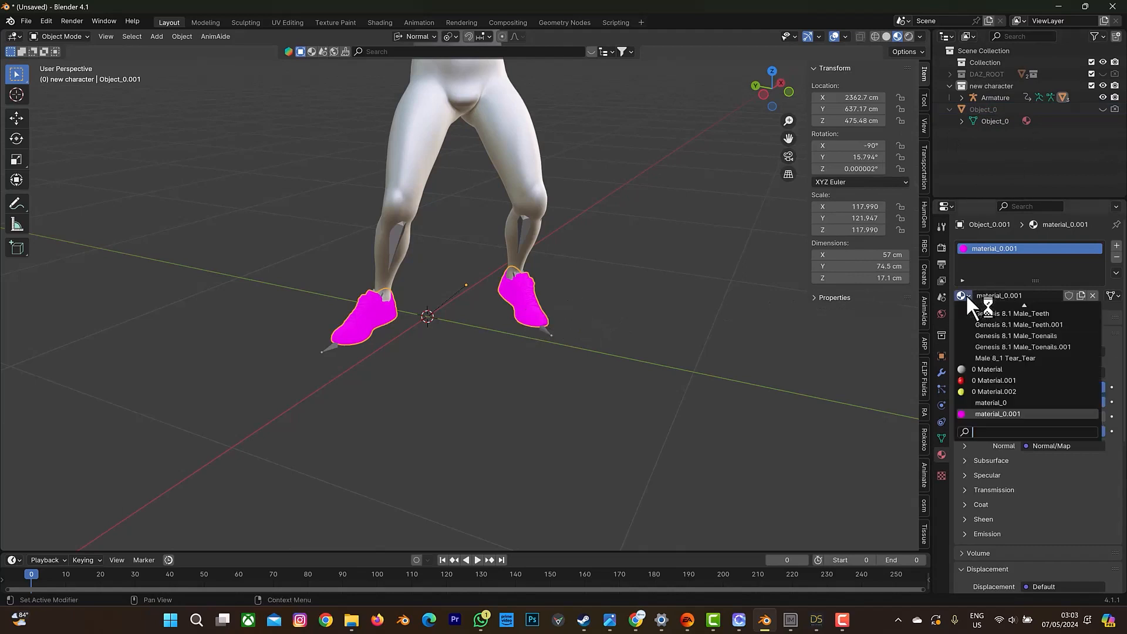
{"action": "left_click", "coordinate": [993, 396]}
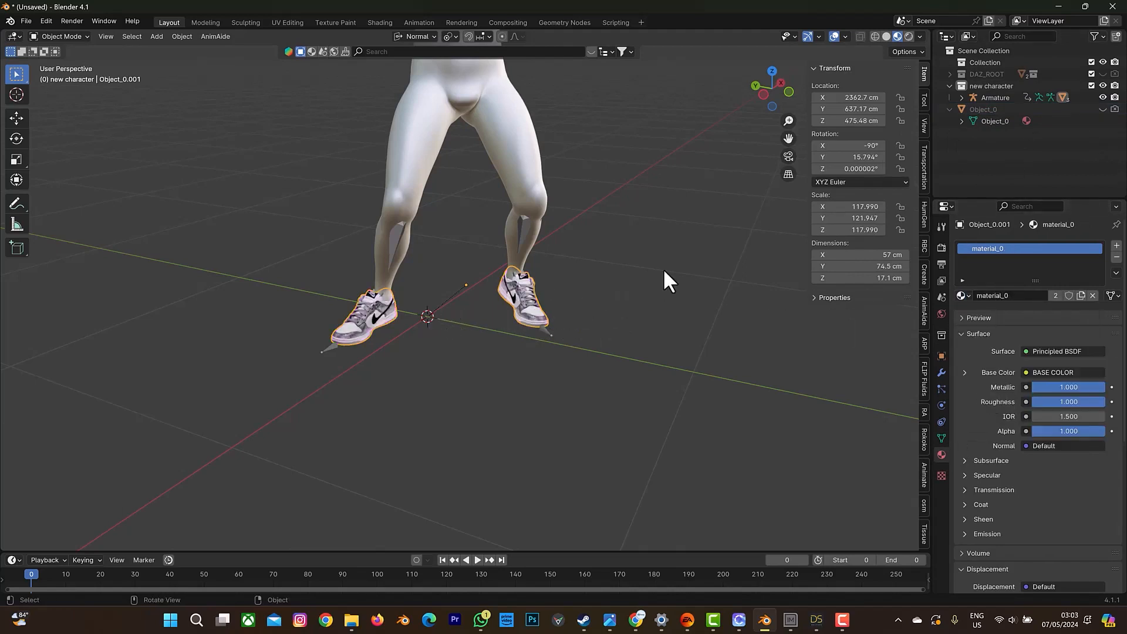
Replace the imported body's Face.001 and Lips.001 materials with the original Genesis 8.1 Male_Face and Genesis 8.1 Male_Lips.
{"action": "left_click_drag", "start_coordinate": [790, 140], "coordinate": [819, 398]}
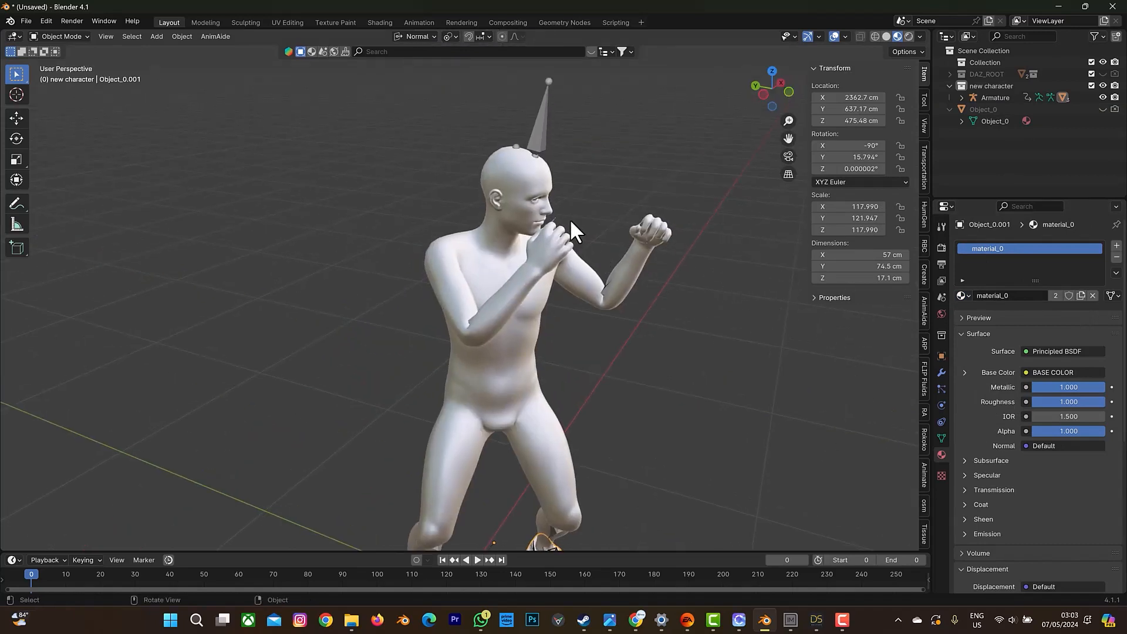
{"action": "left_click", "coordinate": [509, 189]}
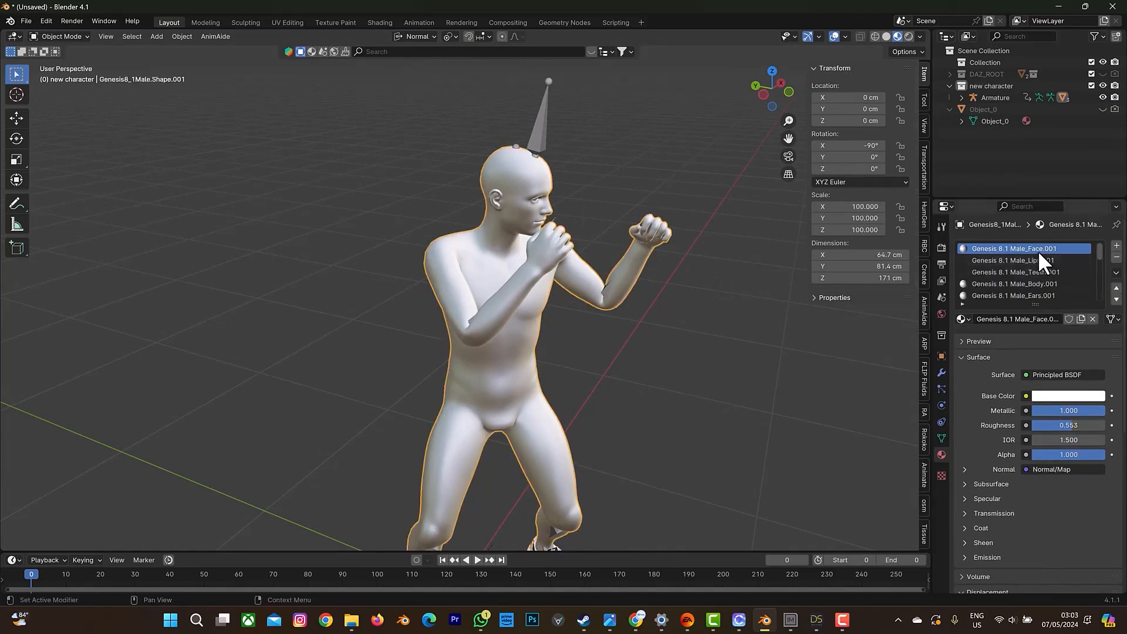
{"action": "left_click", "coordinate": [965, 318]}
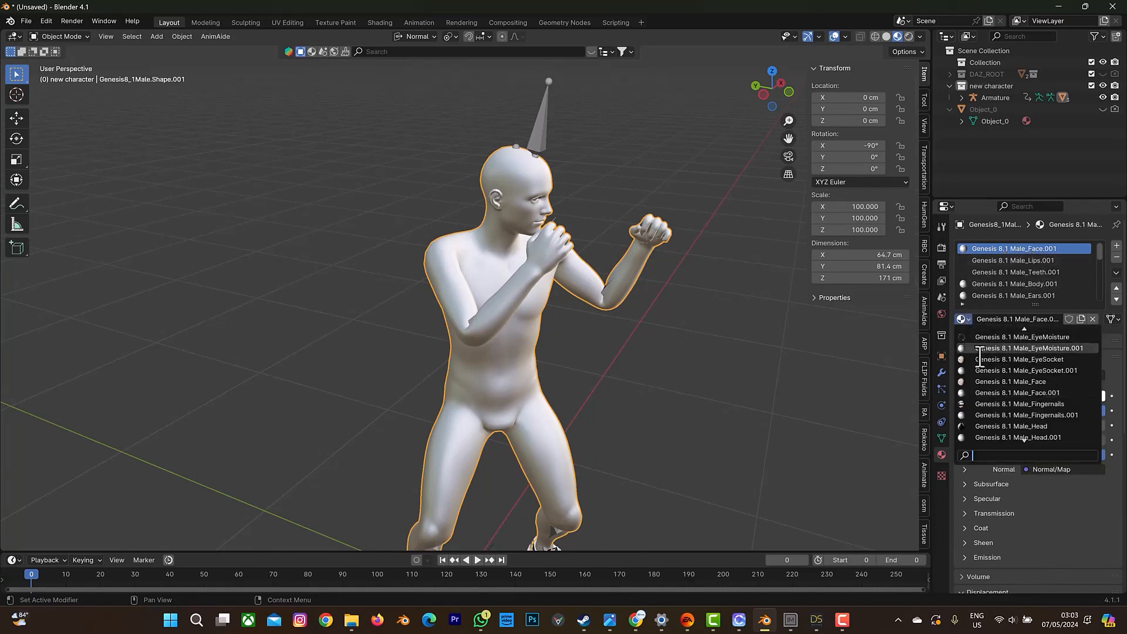
{"action": "left_click", "coordinate": [997, 382]}
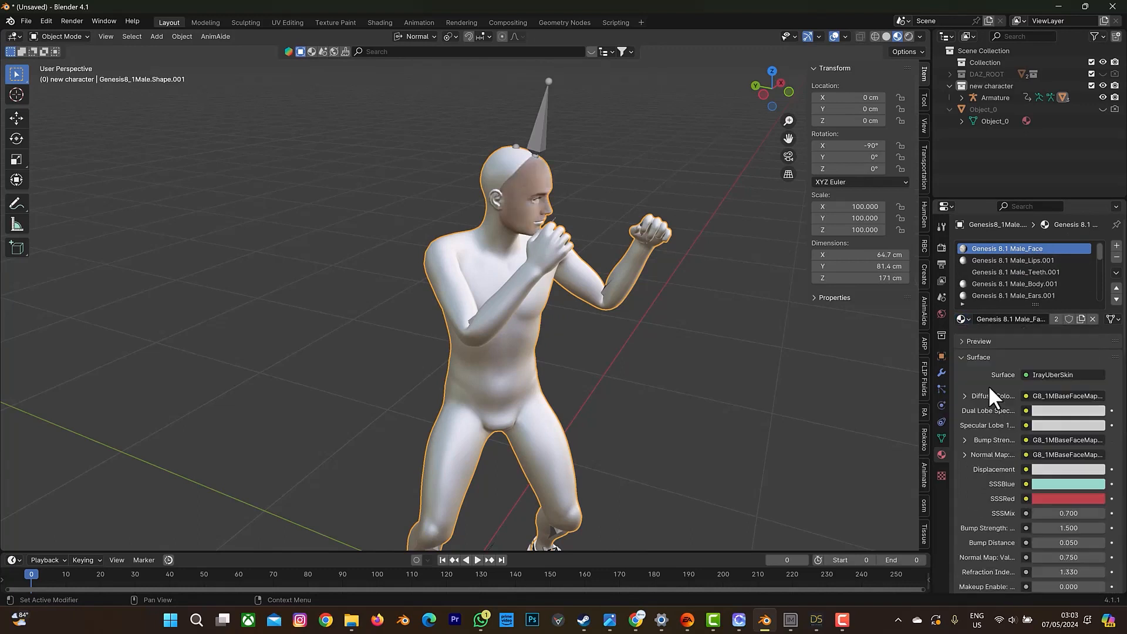
{"action": "left_click", "coordinate": [997, 260]}
{"action": "left_click", "coordinate": [966, 318]}
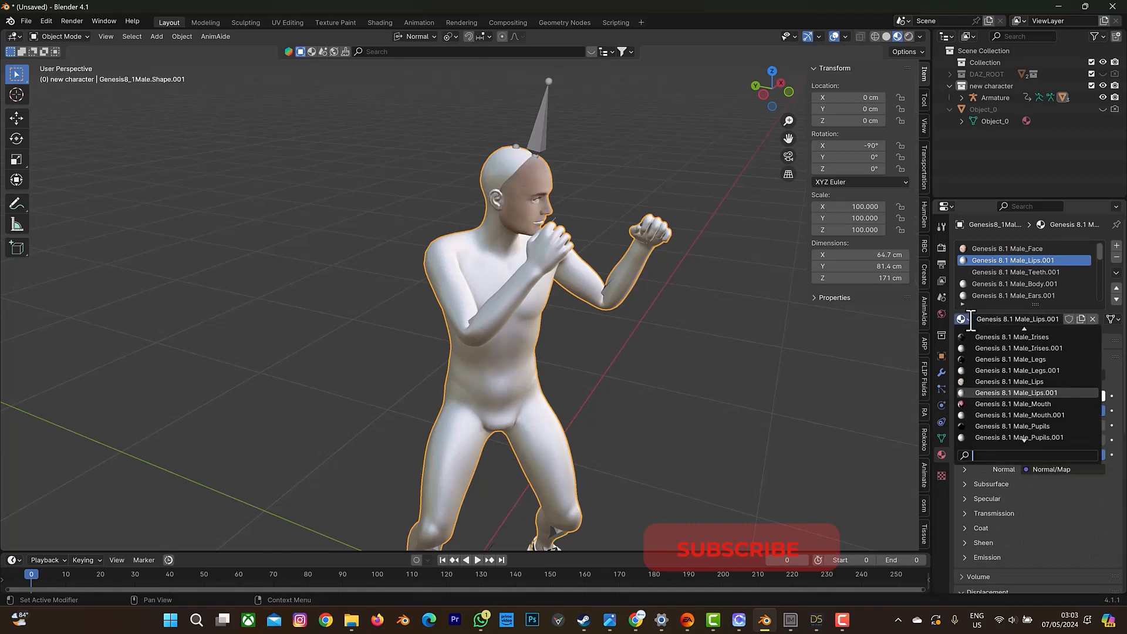
{"action": "left_click", "coordinate": [1008, 380]}
Replace the Teeth.001 and Body.001 materials with the original Genesis 8.1 Male_Teeth and Genesis 8.1 Male_Body.
{"action": "left_click", "coordinate": [1016, 271]}
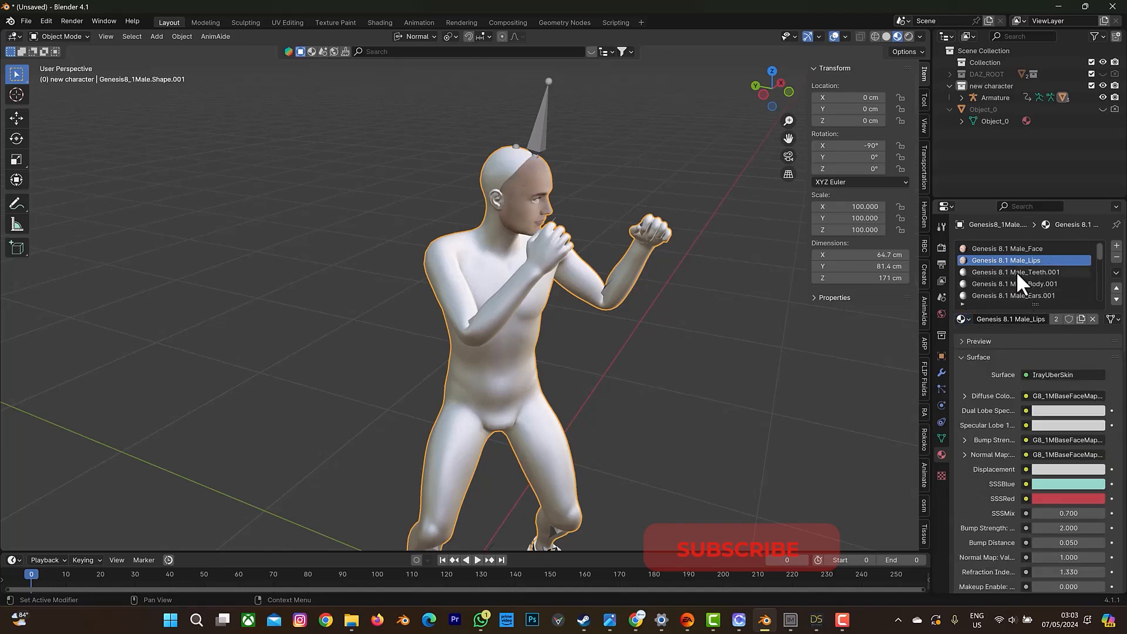
{"action": "left_click", "coordinate": [965, 321]}
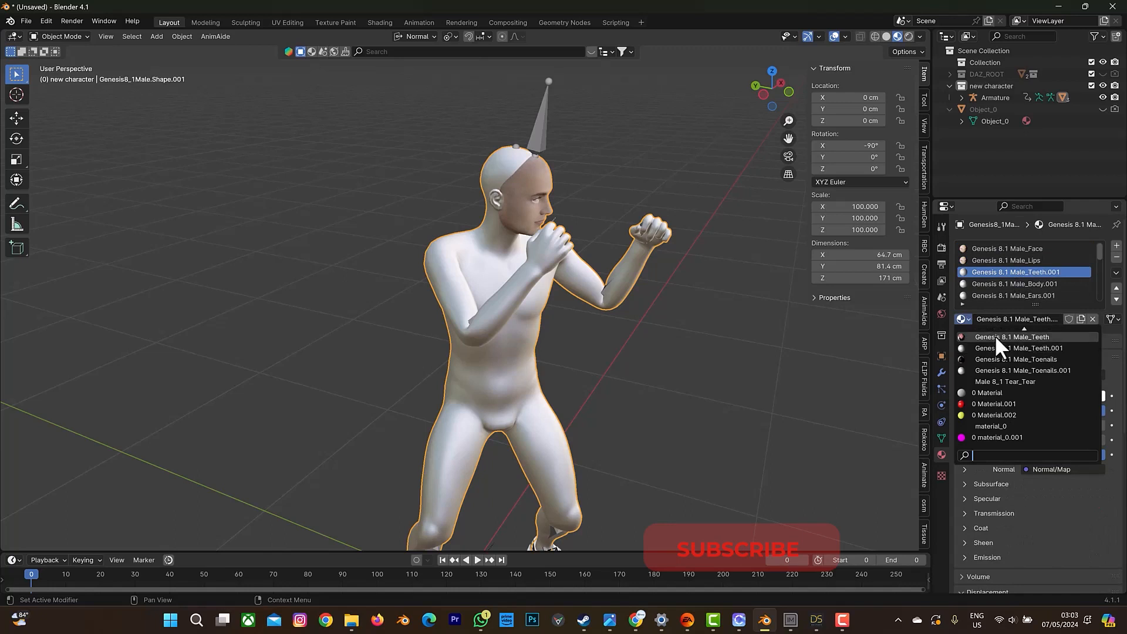
{"action": "left_click", "coordinate": [995, 336]}
{"action": "left_click", "coordinate": [1002, 281]}
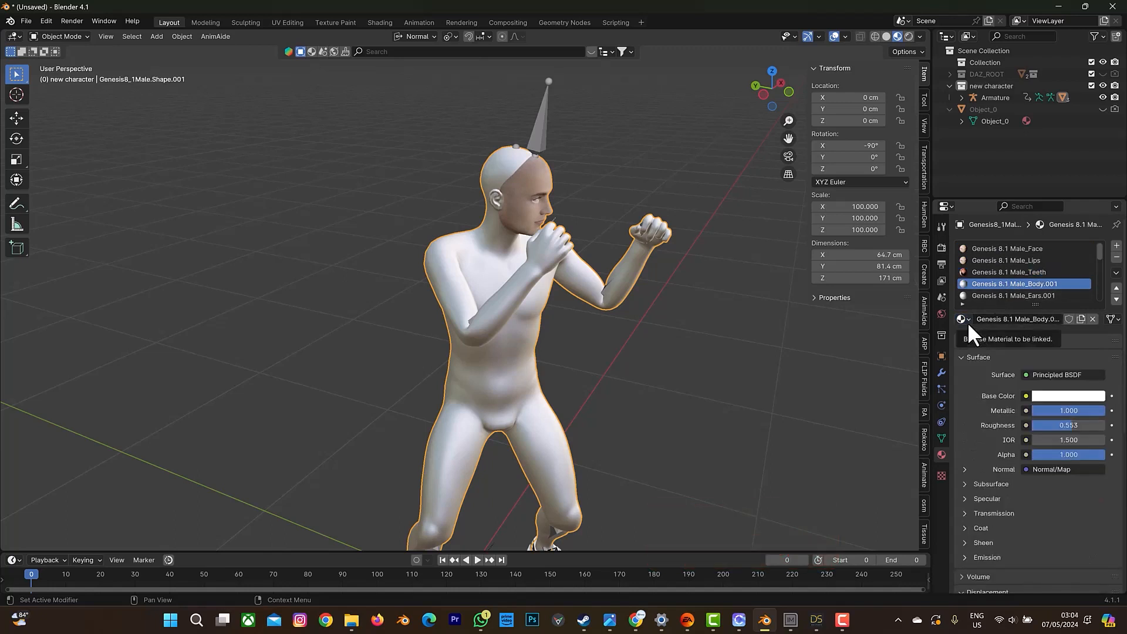
{"action": "left_click", "coordinate": [966, 318]}
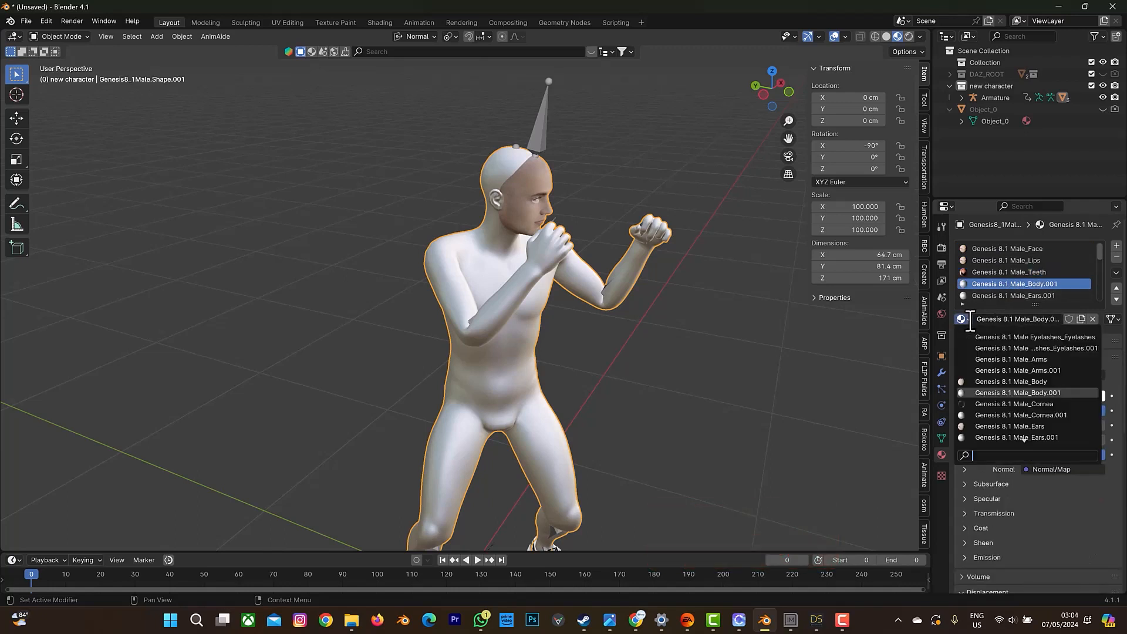
{"action": "left_click", "coordinate": [1004, 381]}
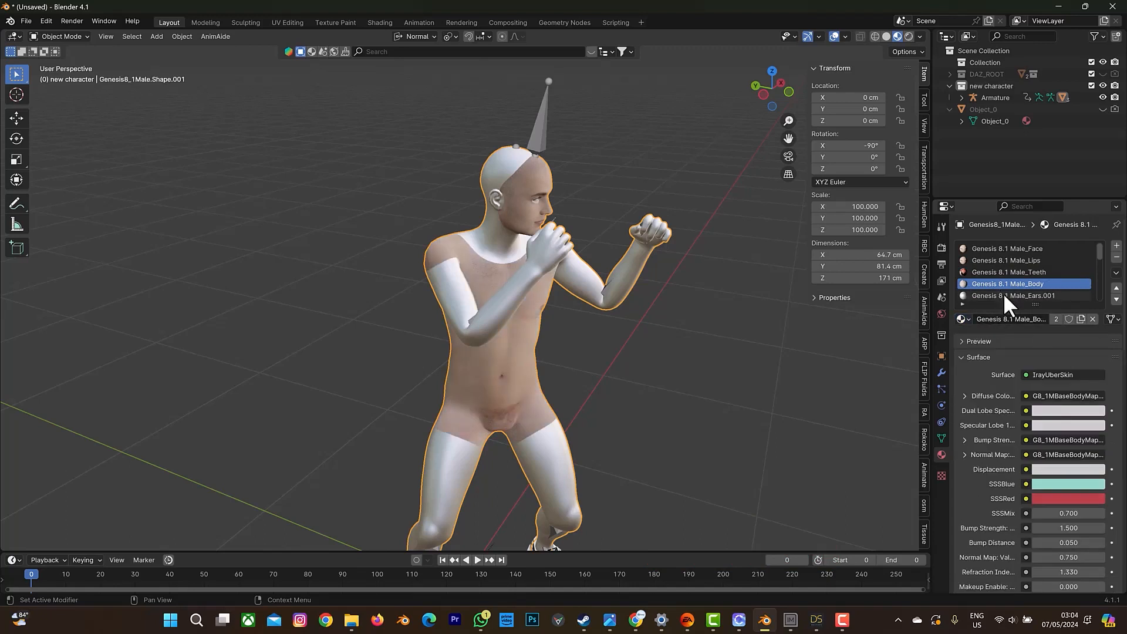
Replace the Ears.001 and Legs.001 materials with the original Genesis 8.1 Male_Ears and Genesis 8.1 Male_Legs.
{"action": "left_click", "coordinate": [1005, 295]}
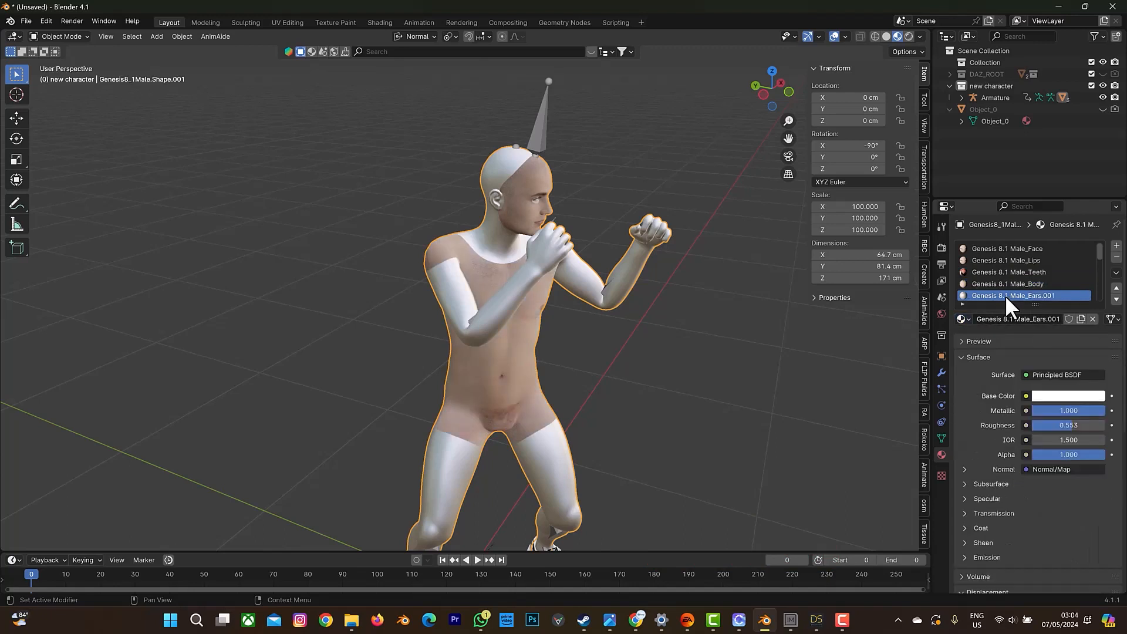
{"action": "left_click", "coordinate": [966, 319]}
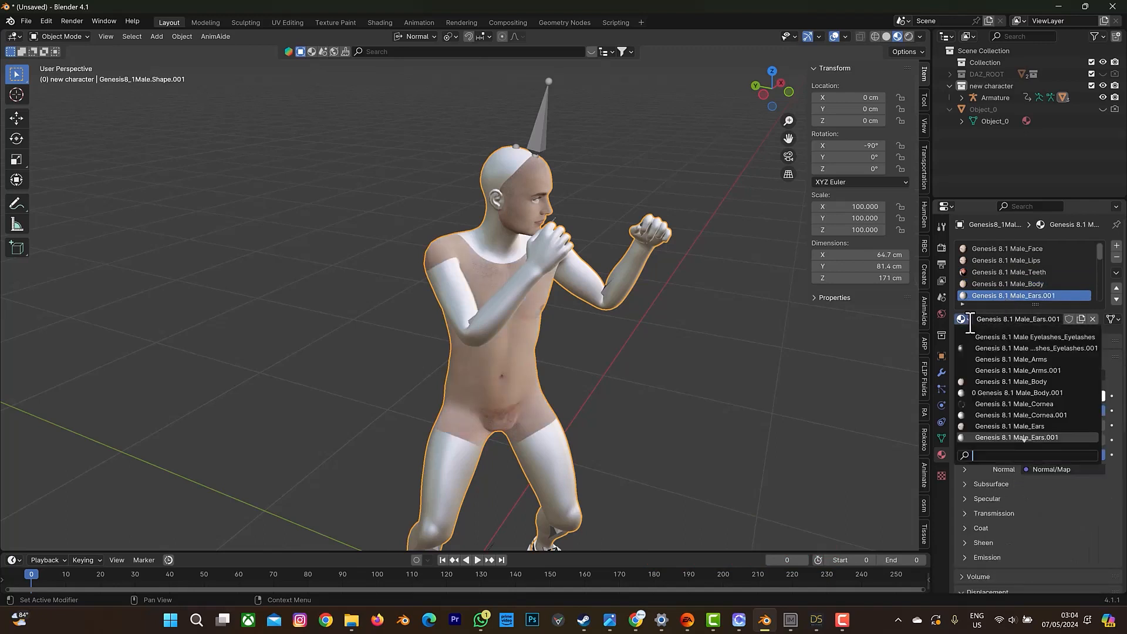
{"action": "left_click", "coordinate": [986, 427]}
{"action": "scroll", "coordinate": [1023, 269], "scroll_direction": "down", "scroll_amount": 3}
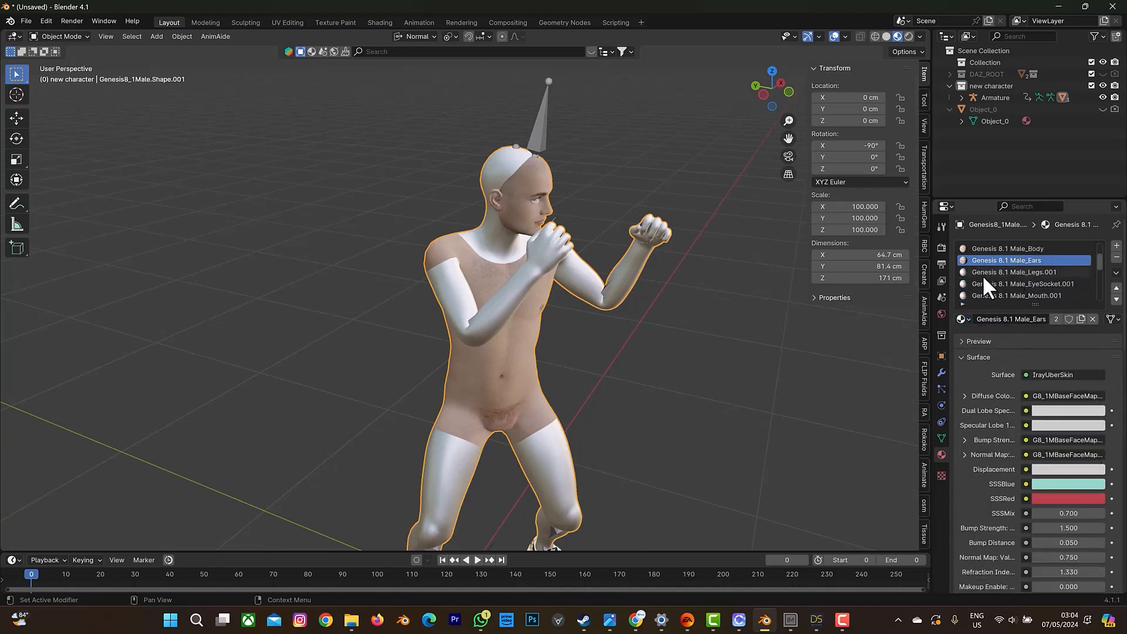
{"action": "left_click", "coordinate": [982, 274]}
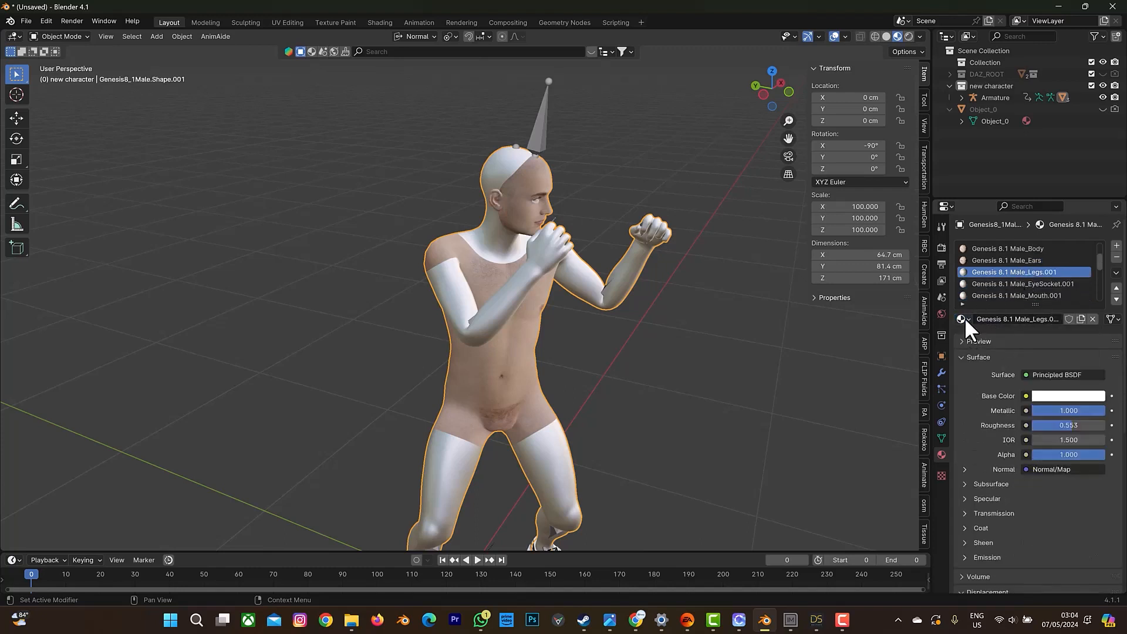
{"action": "left_click", "coordinate": [965, 318]}
{"action": "left_click", "coordinate": [990, 384]}
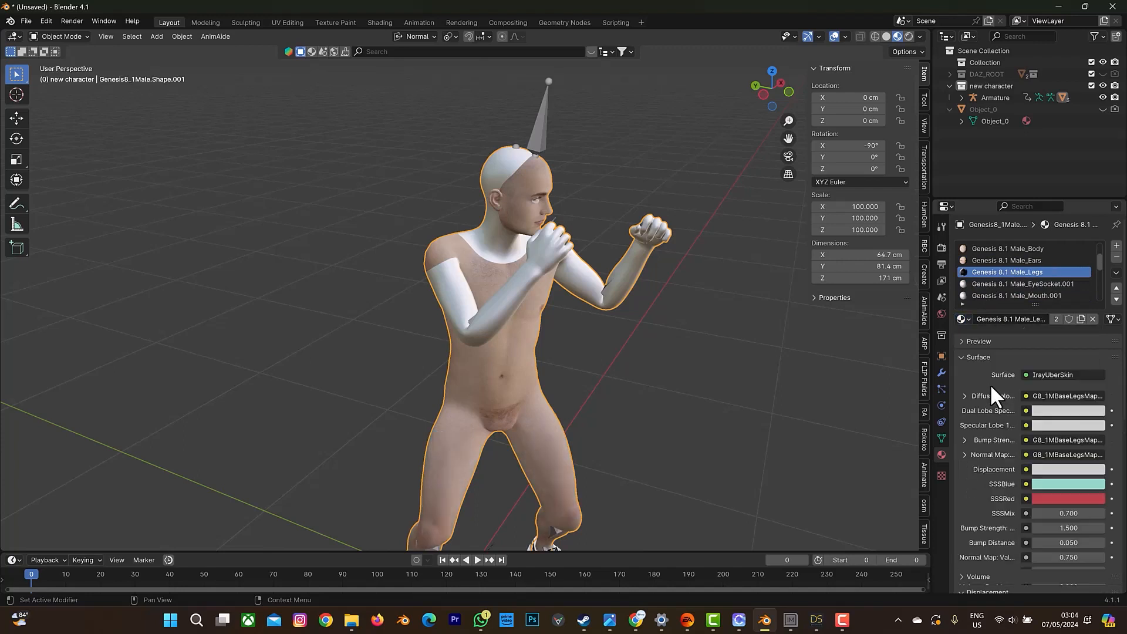
Replace the imported body's EyeSocket.001 and Mouth.001 materials with the original Genesis 8.1 Male_EyeSocket and Genesis 8.1 Male_Mouth.
{"action": "left_click", "coordinate": [964, 318]}
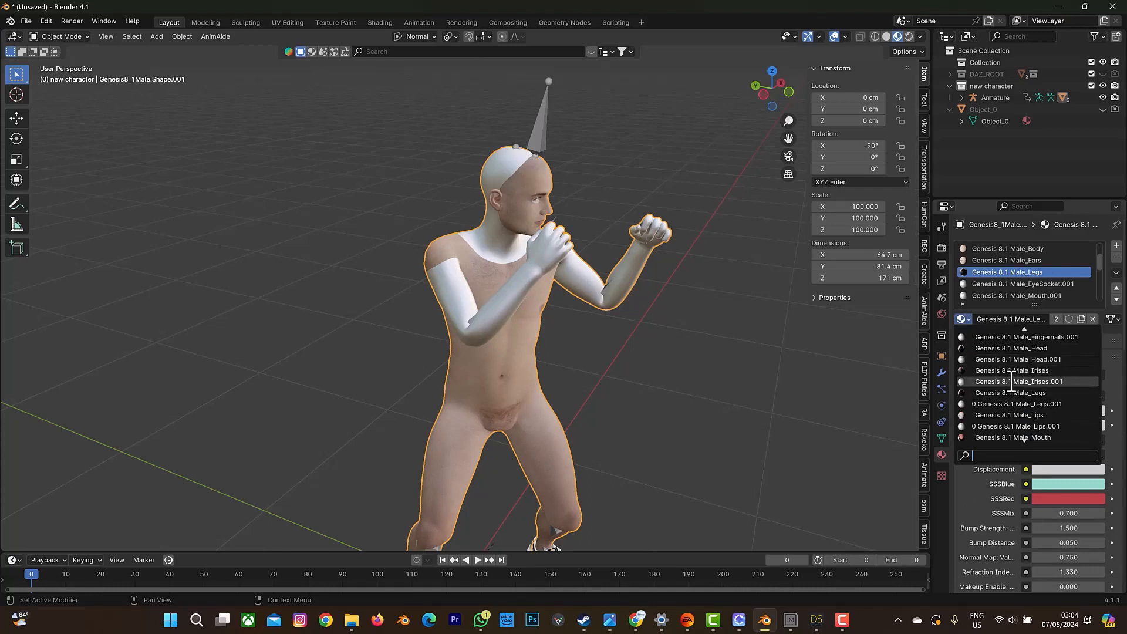
{"action": "left_click", "coordinate": [1020, 283]}
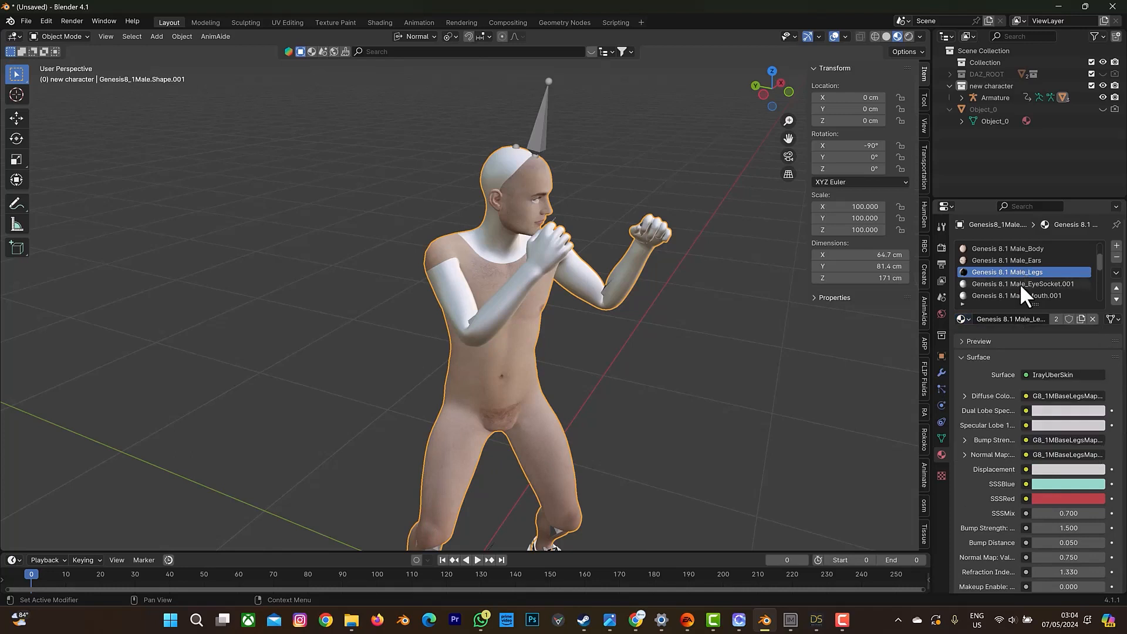
{"action": "left_click", "coordinate": [1019, 283]}
{"action": "left_click", "coordinate": [968, 320]}
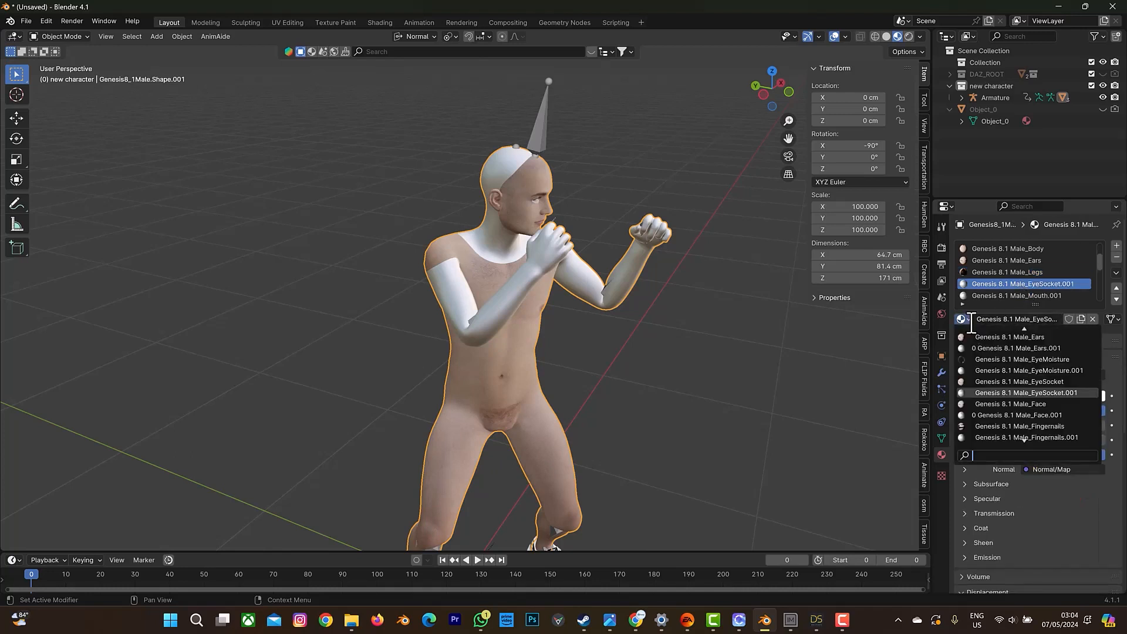
{"action": "left_click", "coordinate": [995, 354]}
{"action": "left_click", "coordinate": [992, 295]}
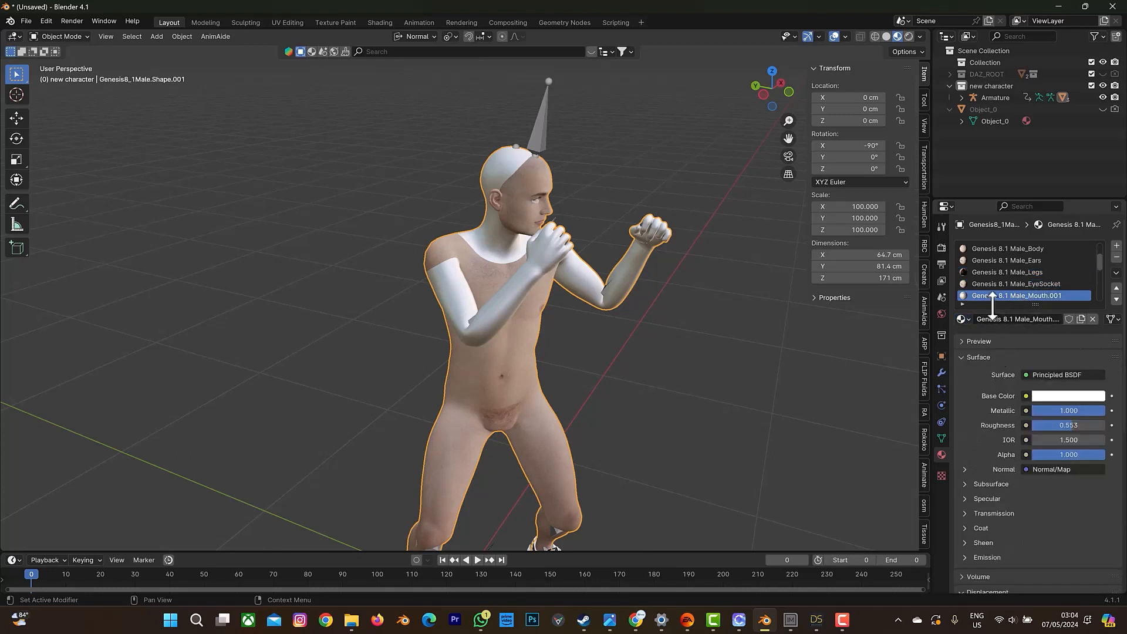
{"action": "left_click", "coordinate": [960, 318]}
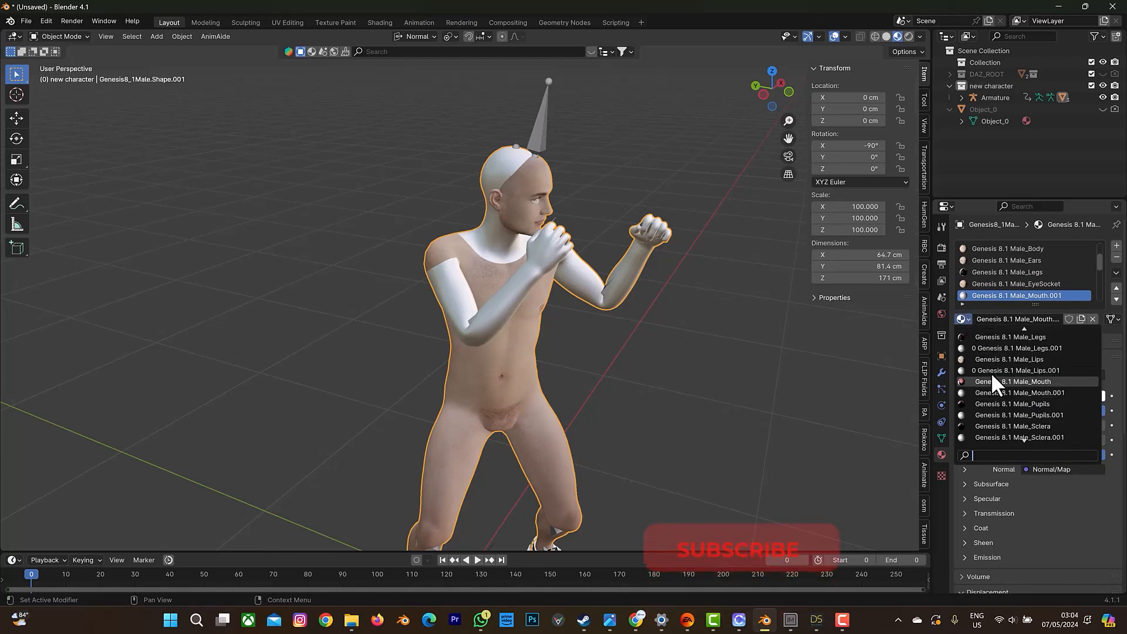
{"action": "left_click", "coordinate": [1004, 382]}
Replace the Arms.001 and Pupils.001 materials with the original Genesis 8.1 Male_Arms and Genesis 8.1 Male_Pupils.
{"action": "scroll", "coordinate": [1012, 278], "scroll_direction": "down", "scroll_amount": 3}
{"action": "left_click", "coordinate": [1008, 276]}
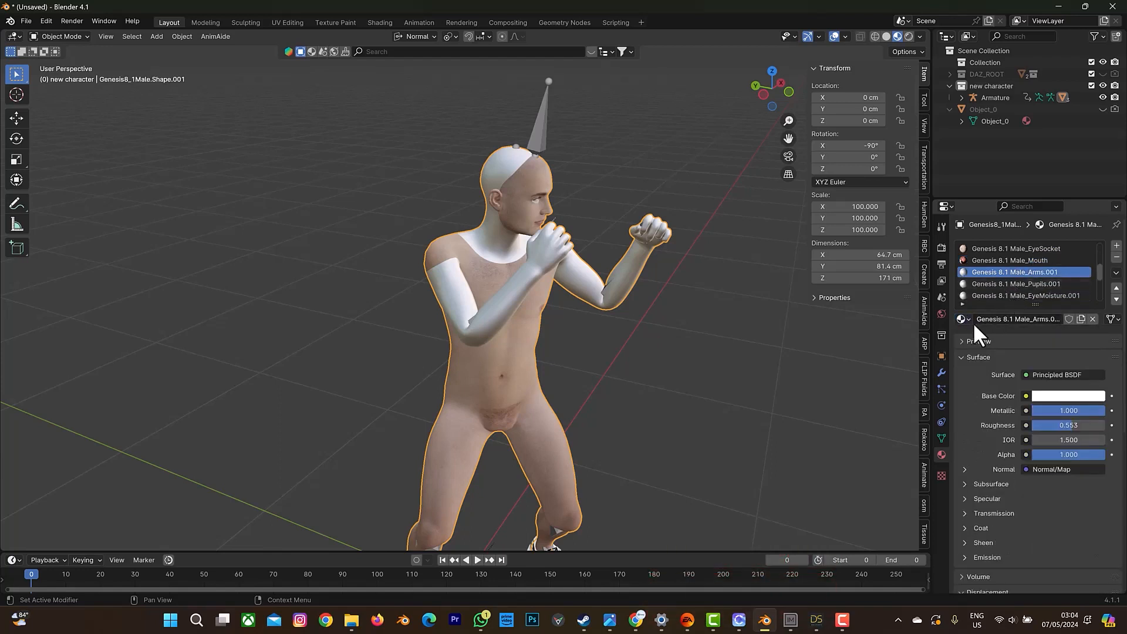
{"action": "left_click", "coordinate": [961, 319]}
{"action": "left_click", "coordinate": [998, 367]}
{"action": "left_click", "coordinate": [963, 319]}
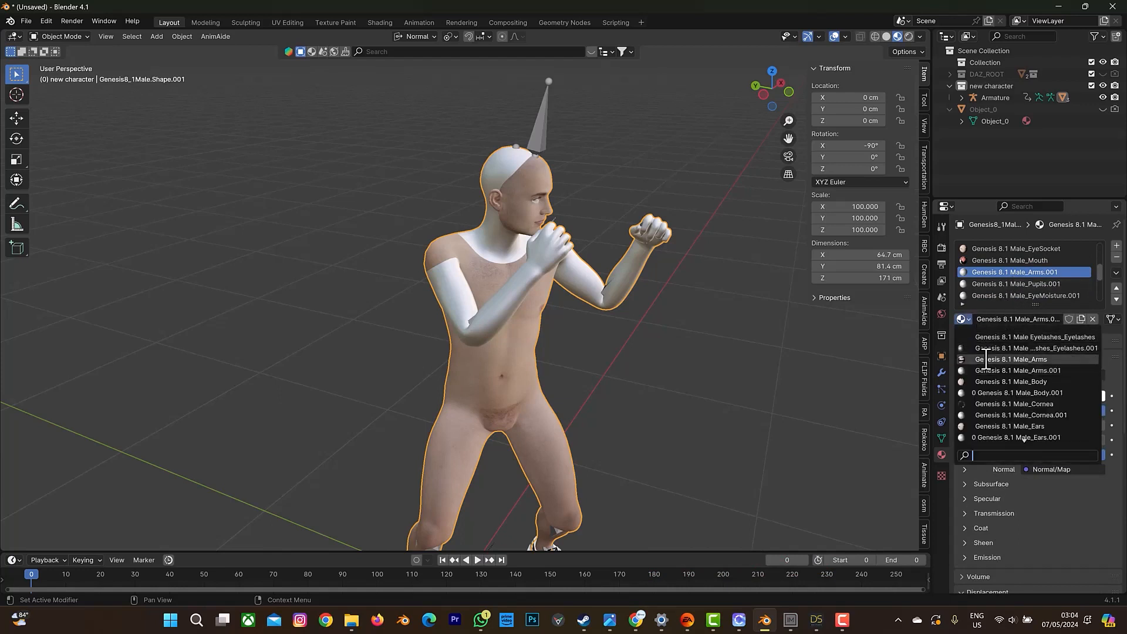
{"action": "left_click", "coordinate": [987, 359]}
{"action": "left_click", "coordinate": [987, 283]}
{"action": "left_click", "coordinate": [963, 319]}
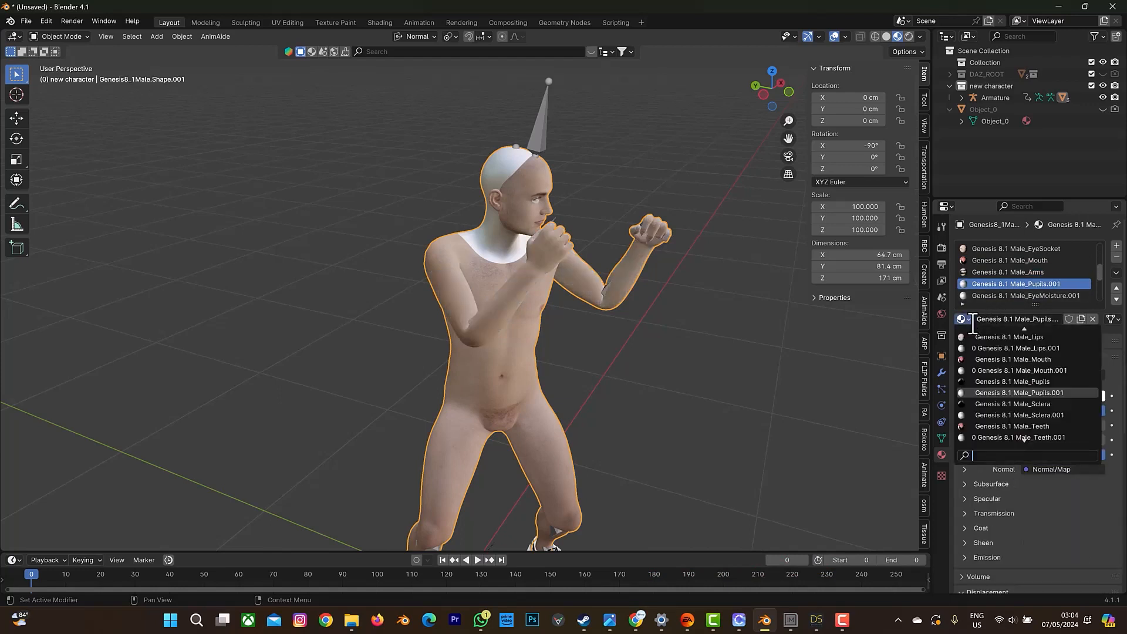
{"action": "left_click", "coordinate": [987, 381]}
Replace the EyeMoisture.001 and Fingernails.001 materials with the original Genesis 8.1 Male_EyeMoisture and Genesis 8.1 Male_Fingernails.
{"action": "left_click", "coordinate": [987, 295]}
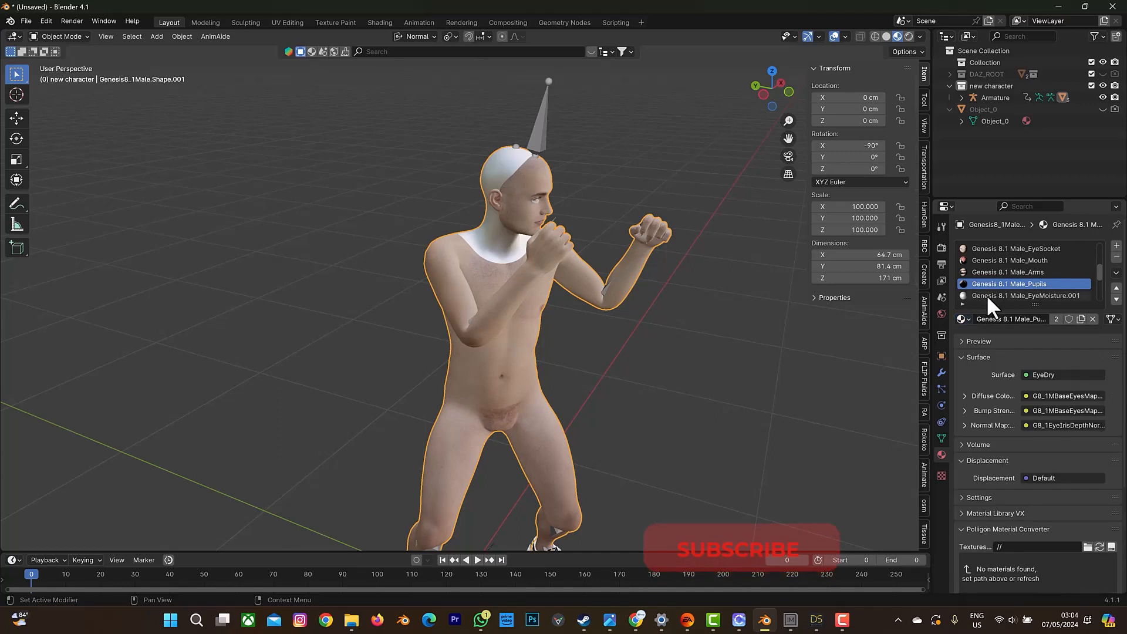
{"action": "left_click", "coordinate": [963, 319]}
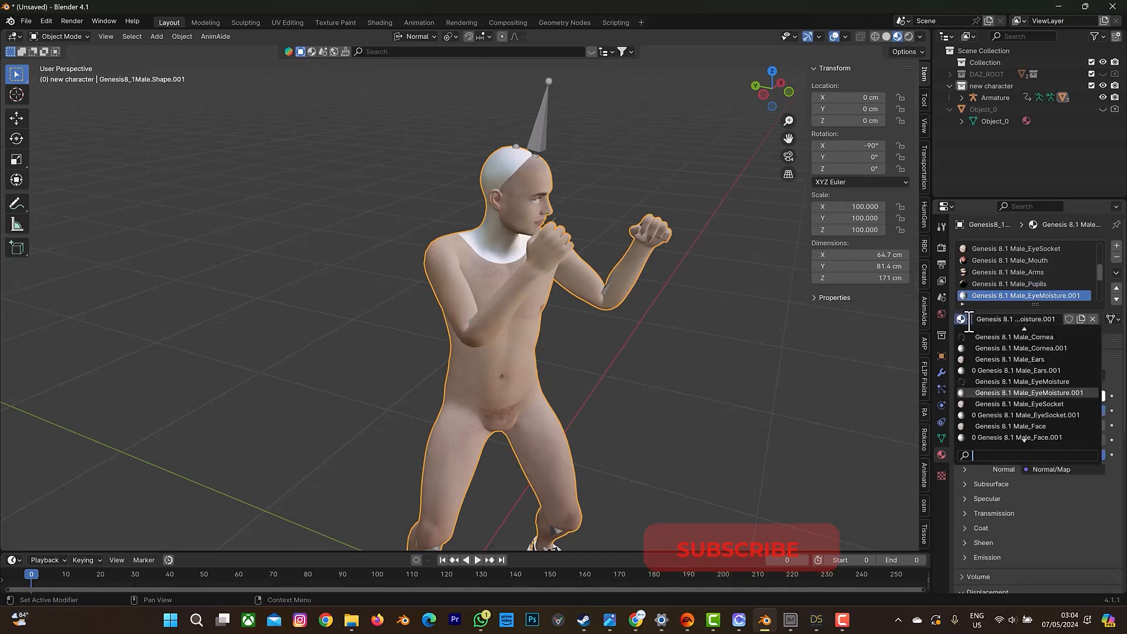
{"action": "left_click", "coordinate": [994, 383]}
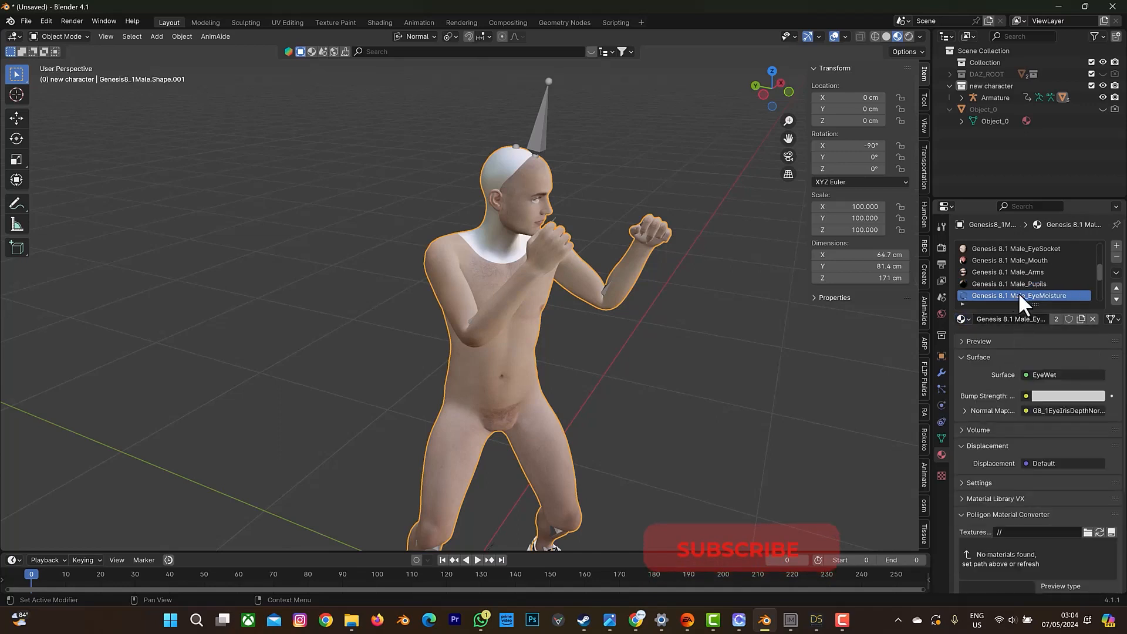
{"action": "scroll", "coordinate": [1019, 282], "scroll_direction": "down", "scroll_amount": 5}
{"action": "left_click", "coordinate": [1011, 251]}
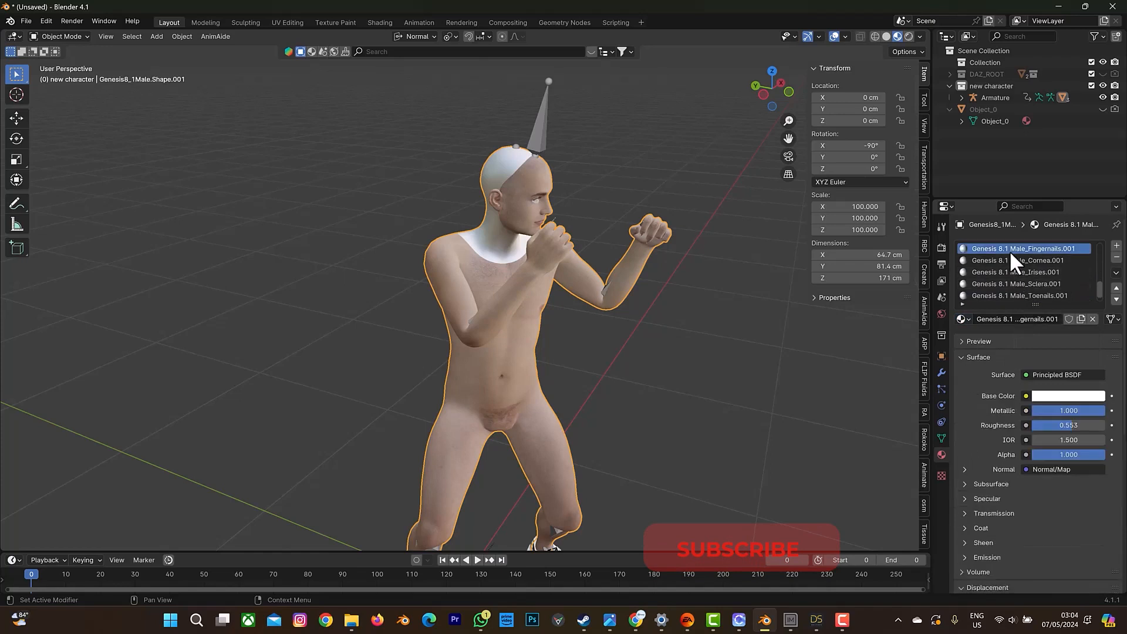
{"action": "left_click", "coordinate": [966, 320]}
{"action": "left_click", "coordinate": [994, 382]}
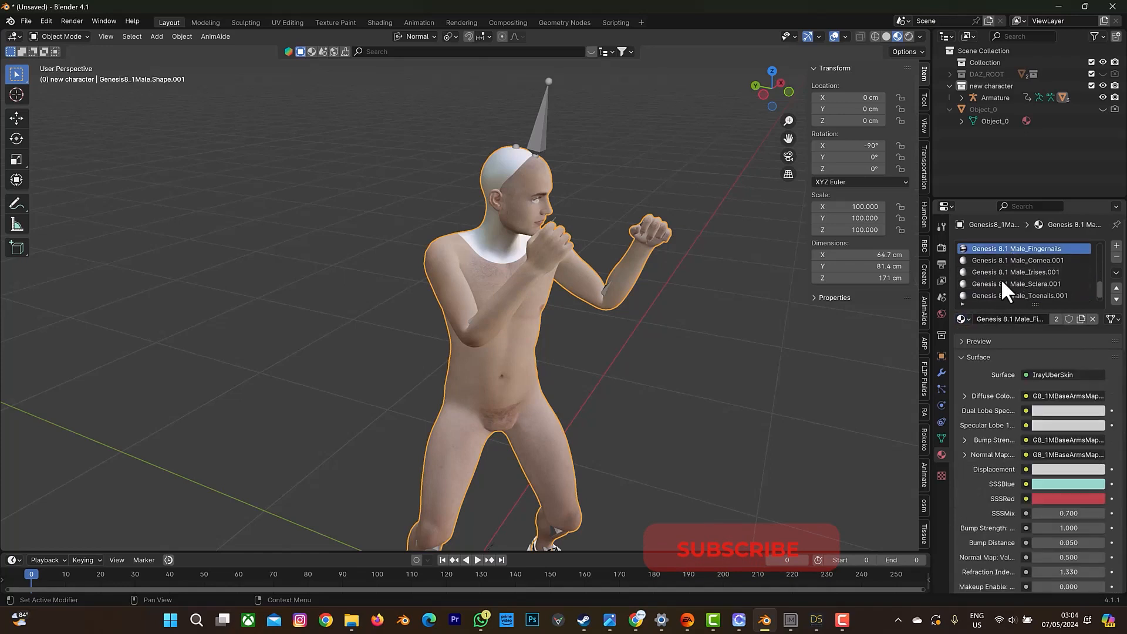
Replace the Cornea.001 and Irises.001 materials with the original Genesis 8.1 Male_Cornea and Genesis 8.1 Male_Irises.
{"action": "left_click", "coordinate": [999, 261]}
{"action": "left_click", "coordinate": [967, 319]}
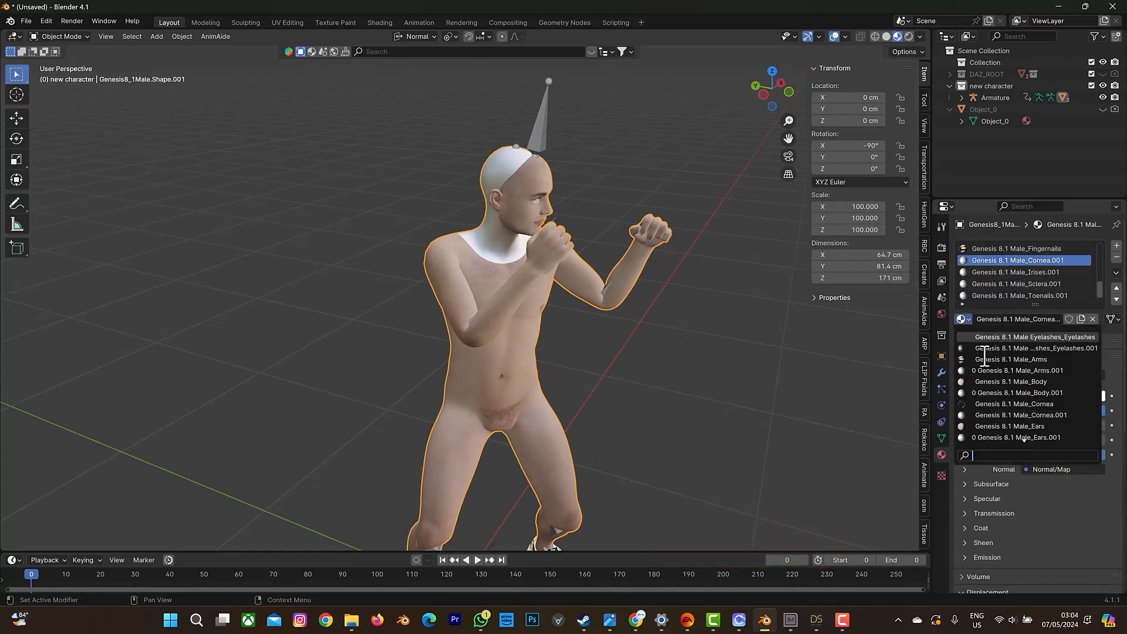
{"action": "left_click", "coordinate": [994, 404]}
{"action": "left_click", "coordinate": [996, 271]}
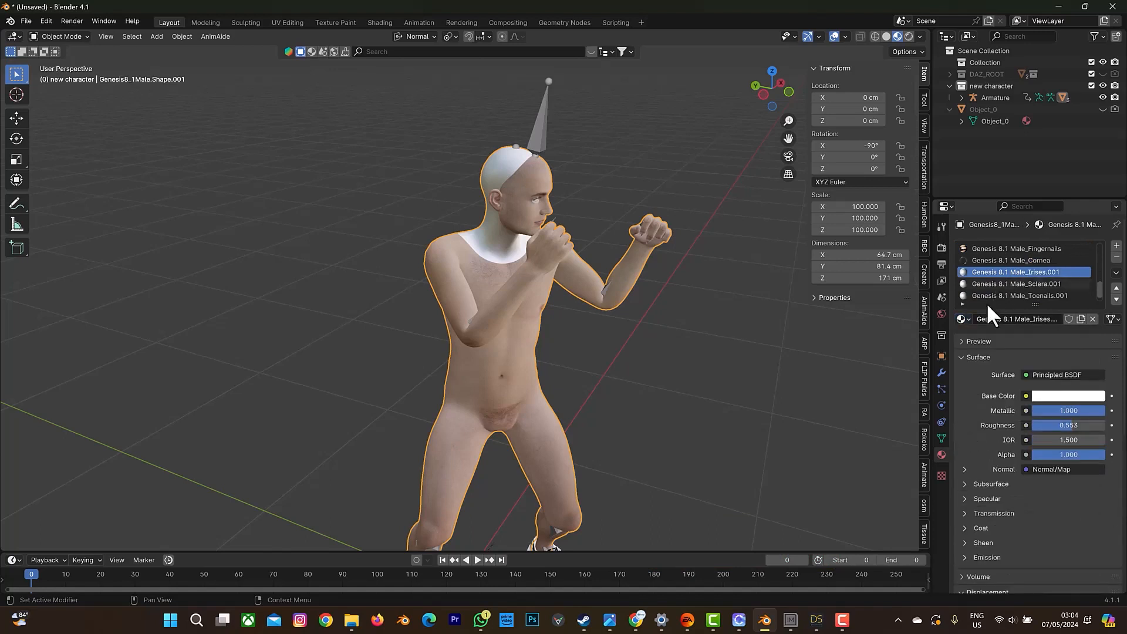
{"action": "left_click", "coordinate": [967, 319]}
{"action": "left_click", "coordinate": [998, 381]}
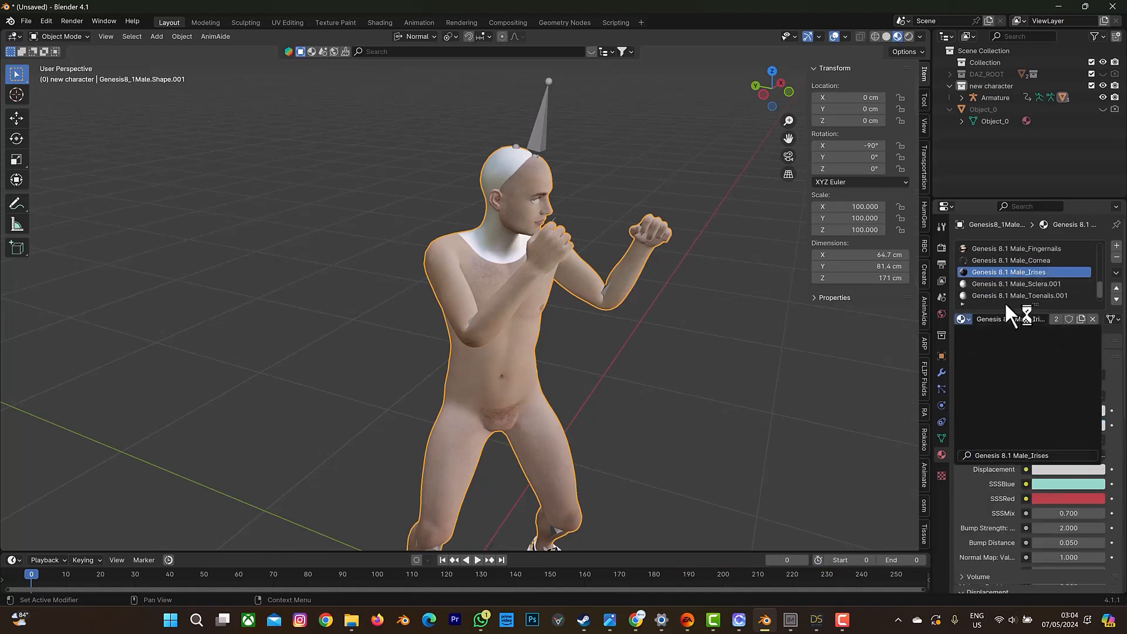
Replace the Sclera.001 and Toenails.001 materials with the original Genesis 8.1 Male_Sclera and Genesis 8.1 Male_Toenails.
{"action": "left_click", "coordinate": [1001, 285]}
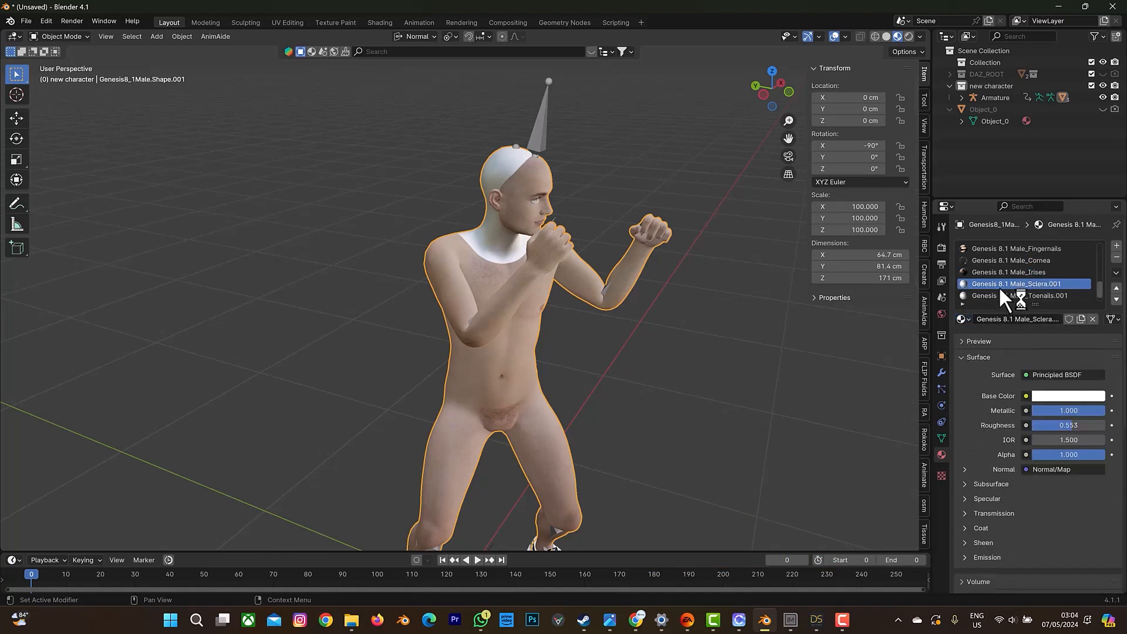
{"action": "left_click", "coordinate": [966, 319]}
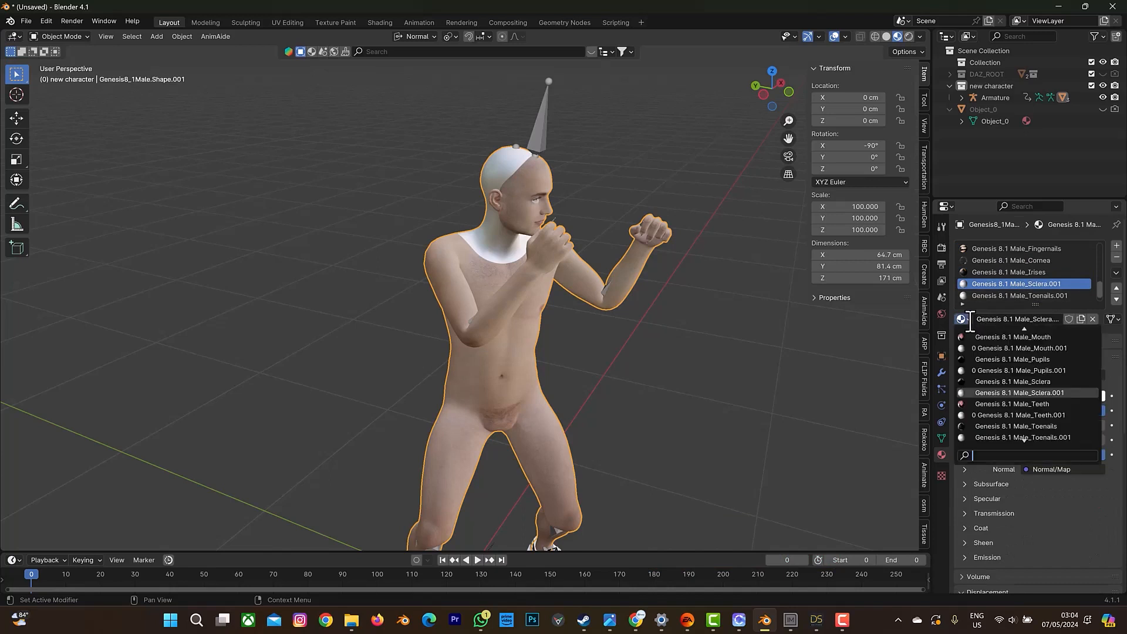
{"action": "left_click", "coordinate": [987, 381]}
{"action": "left_click", "coordinate": [988, 295]}
{"action": "left_click", "coordinate": [966, 319]}
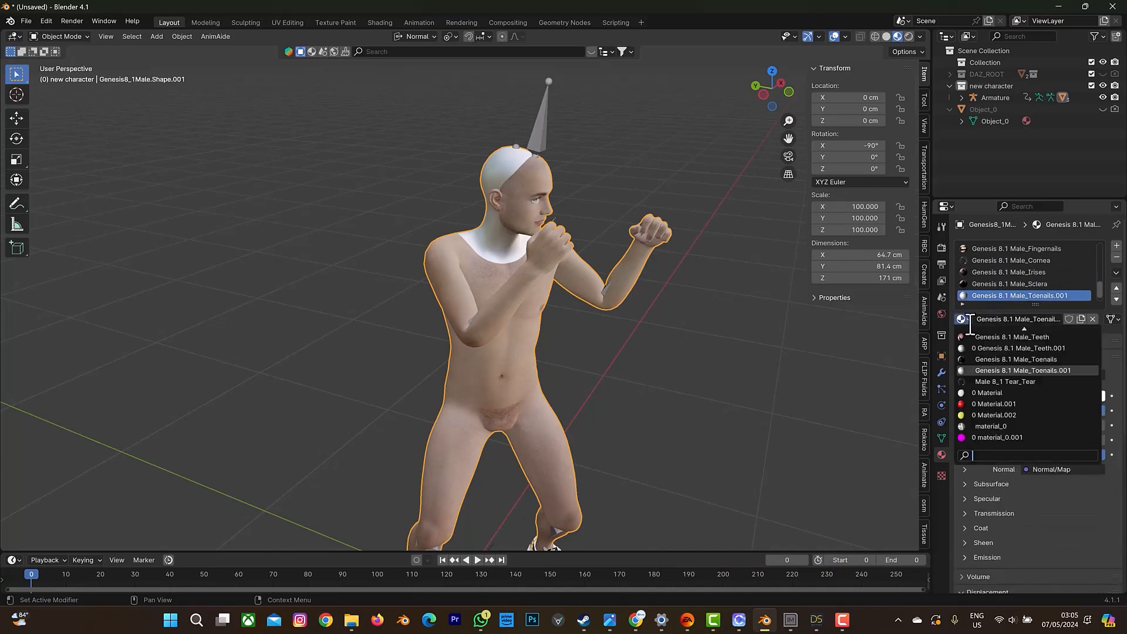
{"action": "left_click", "coordinate": [984, 359]}
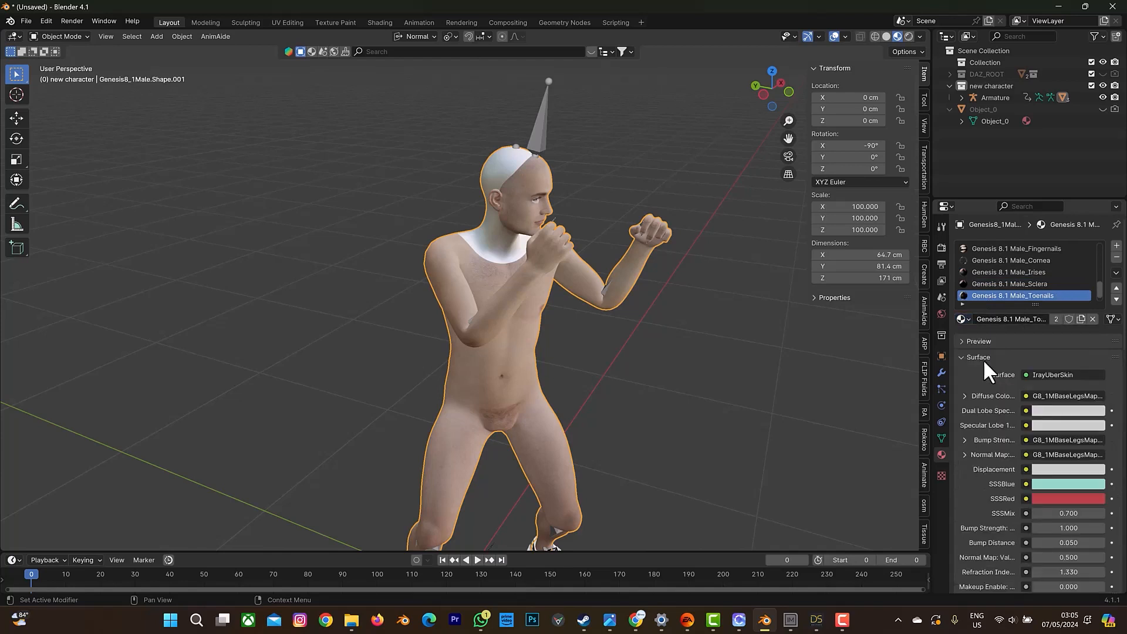
Replace the body's Head.001 material with the original Genesis 8.1 Male_Head.
{"action": "scroll", "coordinate": [988, 282], "scroll_direction": "down", "scroll_amount": 1}
{"action": "left_click", "coordinate": [989, 295]}
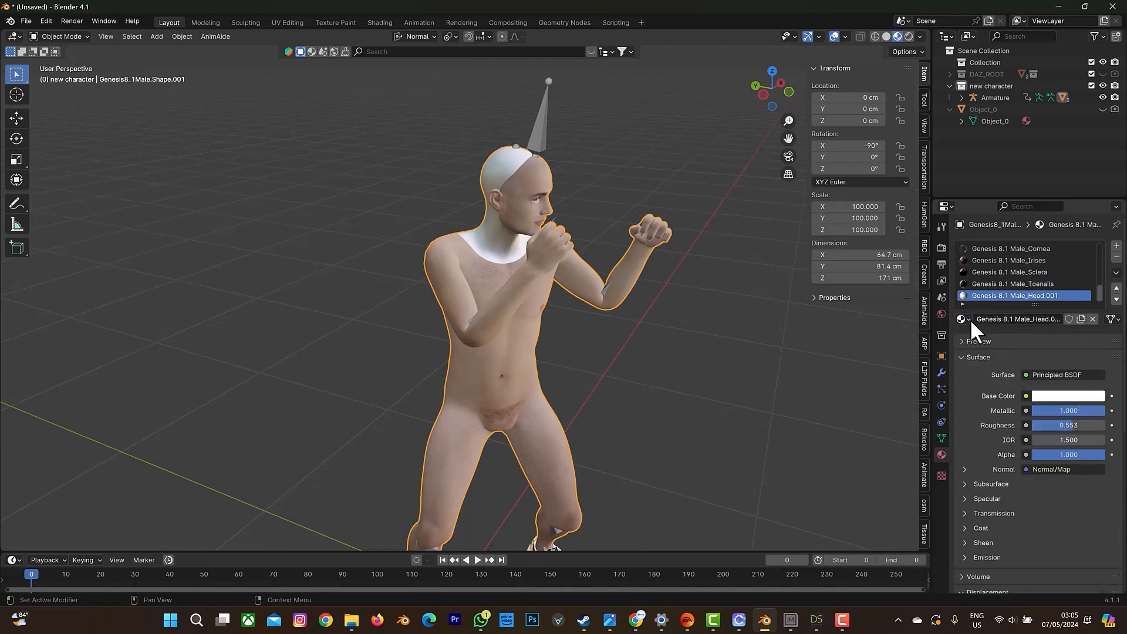
{"action": "left_click", "coordinate": [967, 319]}
{"action": "left_click", "coordinate": [985, 382]}
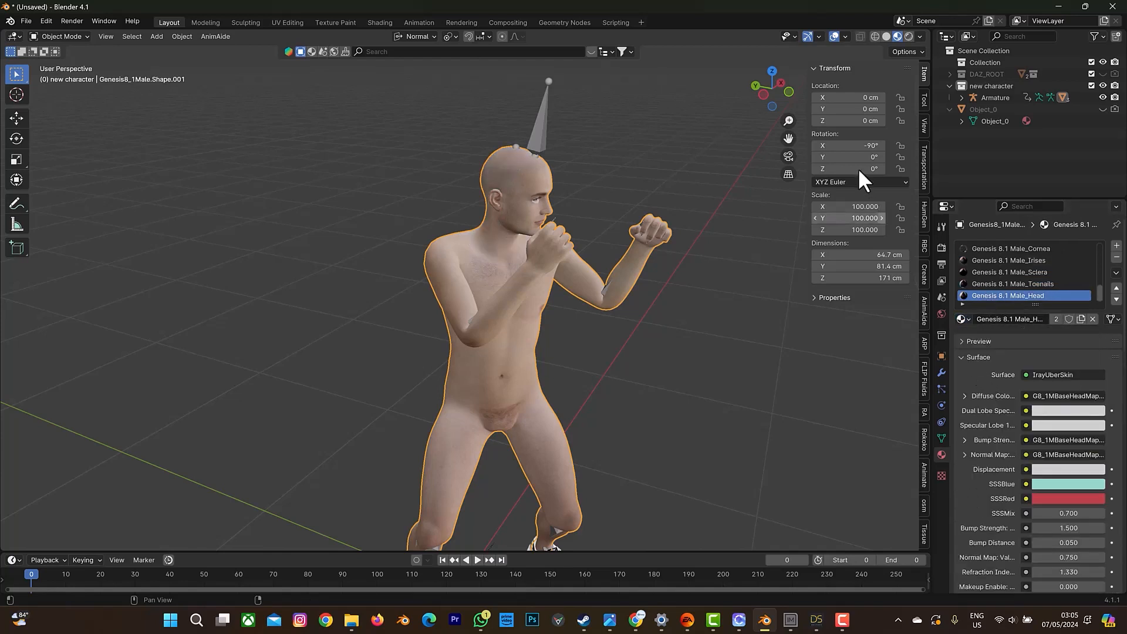
Assign the original Genesis 8.1 Male Eyelashes_Eyelashes material to the imported eyelashes mesh and deselect it.
{"action": "left_click_drag", "start_coordinate": [775, 88], "coordinate": [718, 87]}
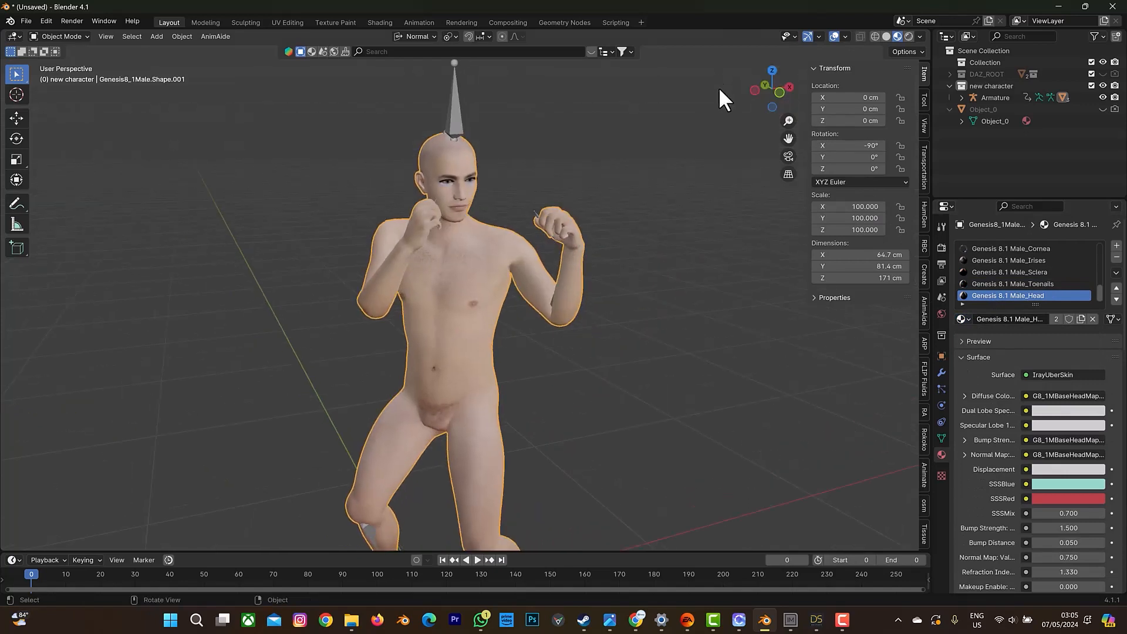
{"action": "scroll", "coordinate": [467, 174], "scroll_direction": "up", "scroll_amount": 3}
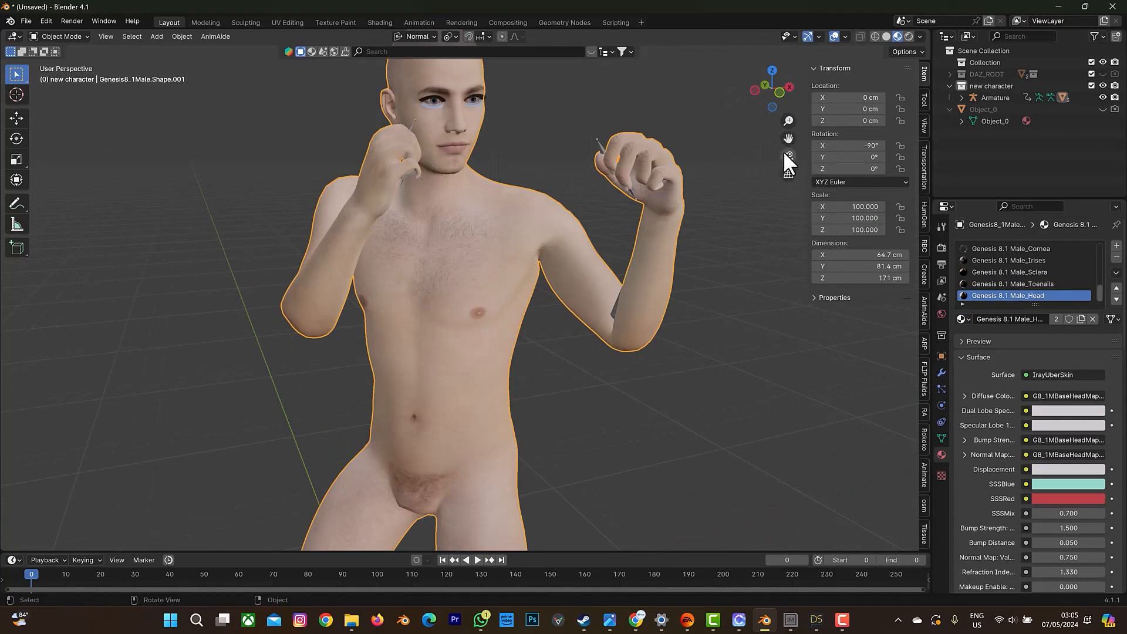
{"action": "left_click_drag", "start_coordinate": [789, 139], "coordinate": [851, 253]}
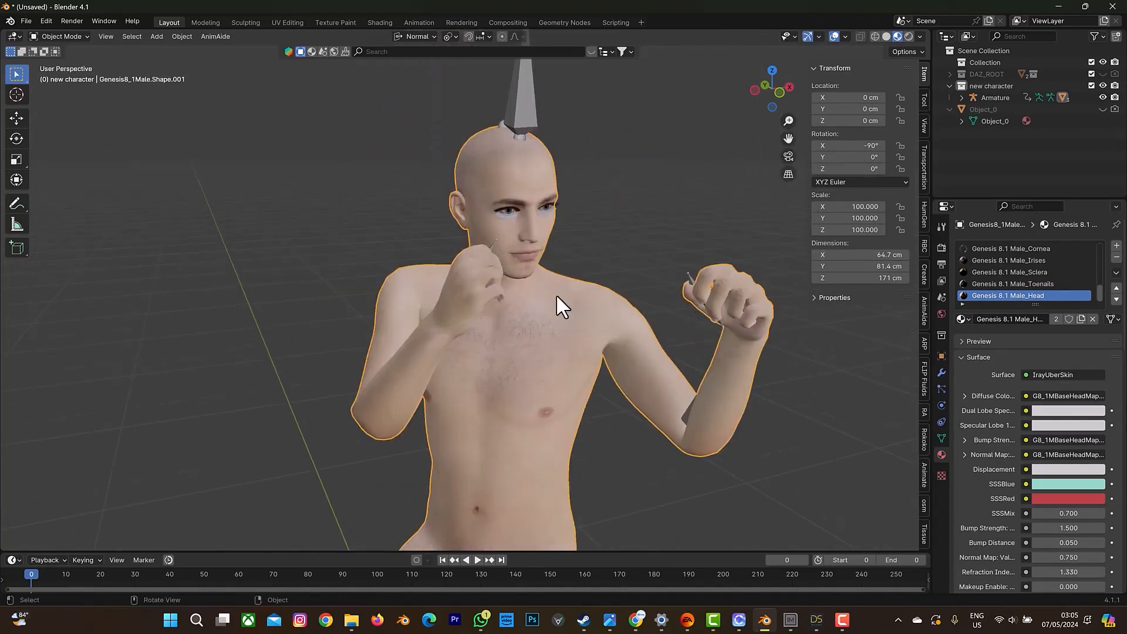
{"action": "left_click", "coordinate": [510, 215]}
{"action": "left_click", "coordinate": [969, 296]}
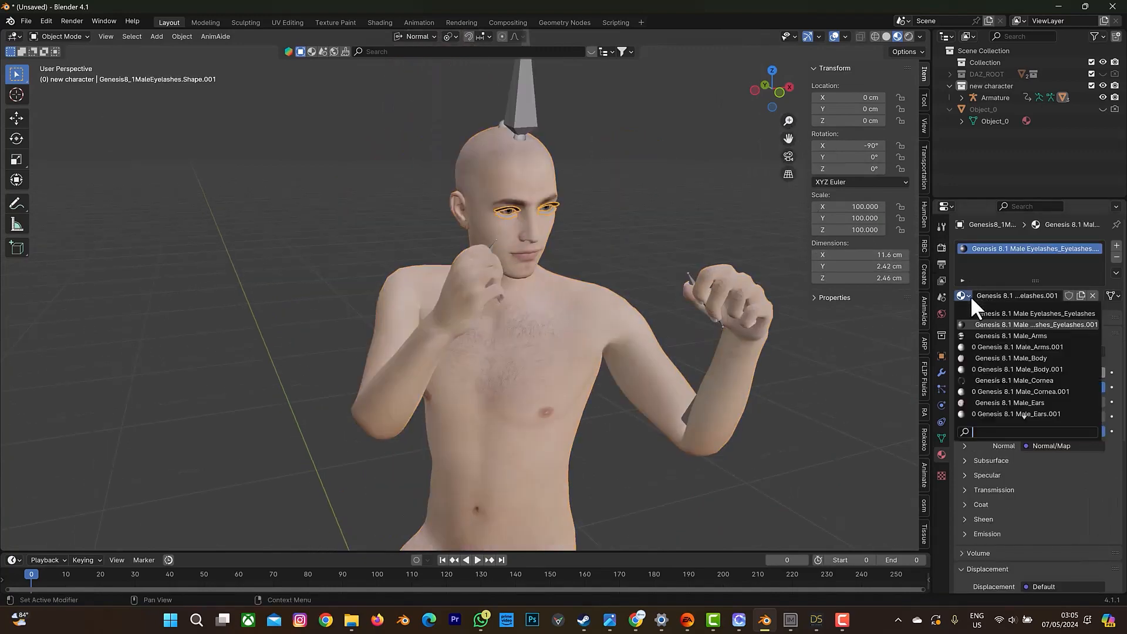
{"action": "left_click", "coordinate": [981, 315]}
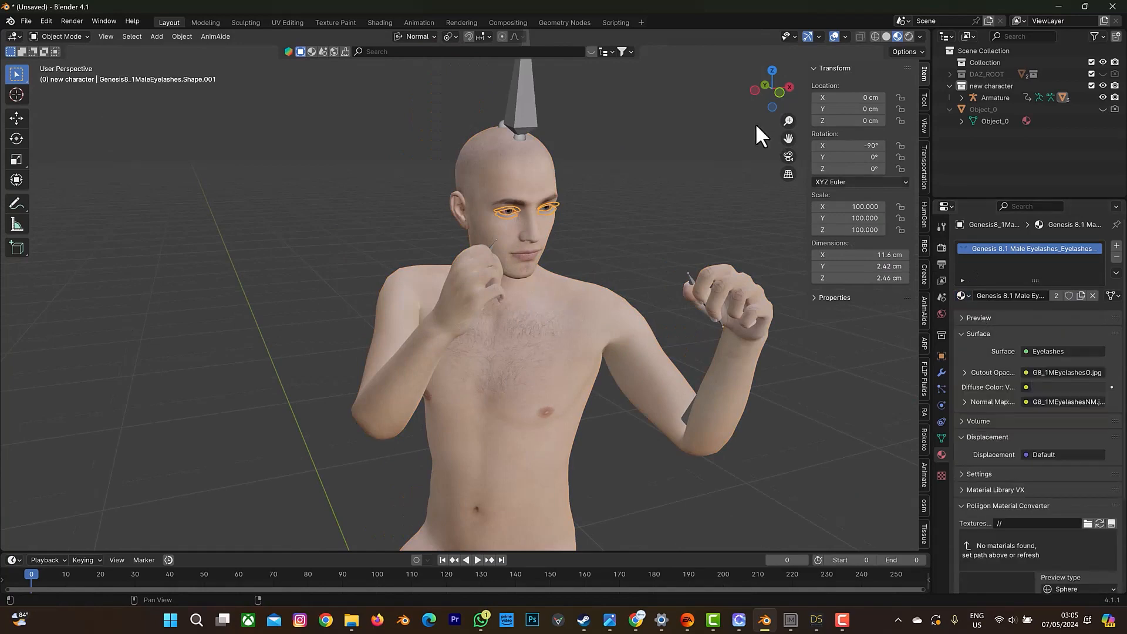
{"action": "left_click", "coordinate": [650, 121]}
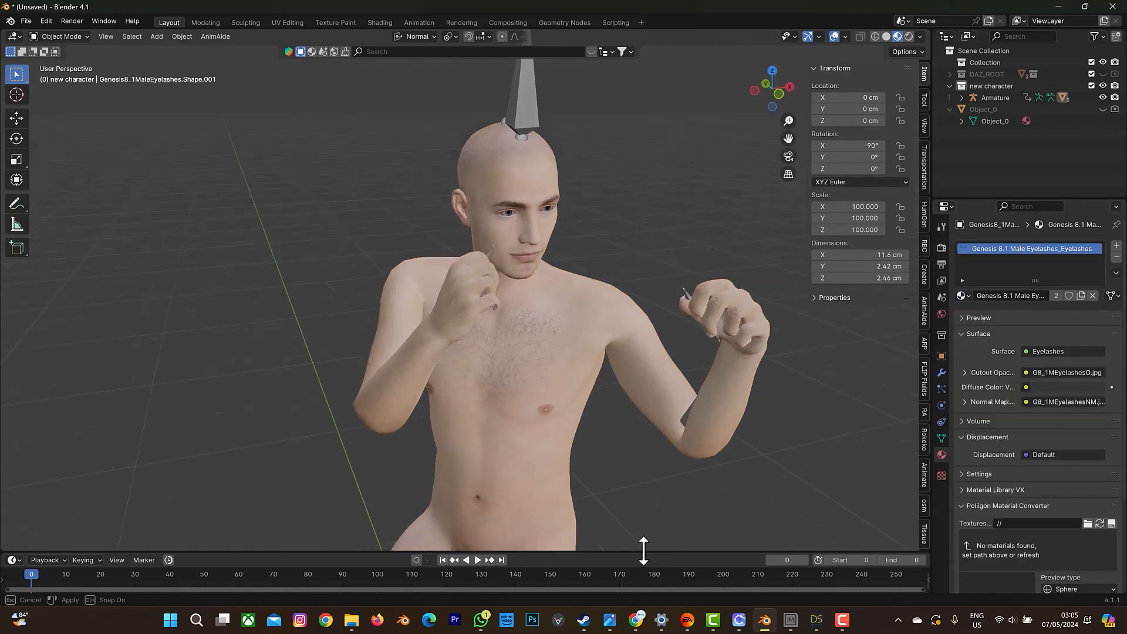
Enlarge the timeline and set the animation's end frame to 140.
{"action": "left_click_drag", "start_coordinate": [644, 551], "coordinate": [676, 457]}
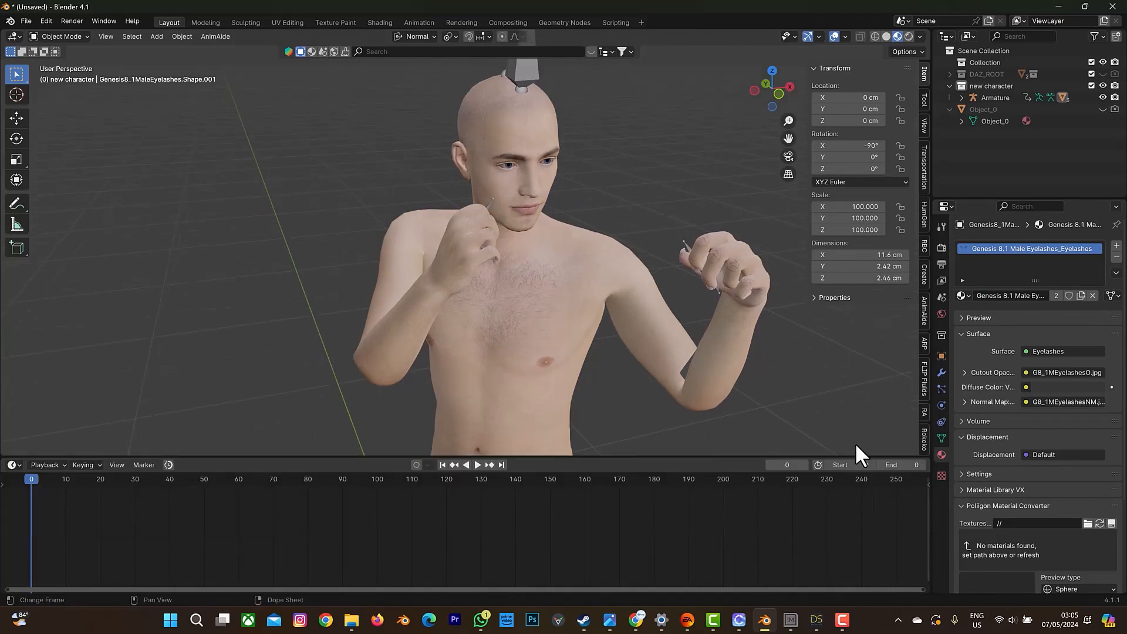
{"action": "left_click", "coordinate": [906, 459]}
{"action": "type", "text": "140"}
{"action": "key", "text": "Return"}
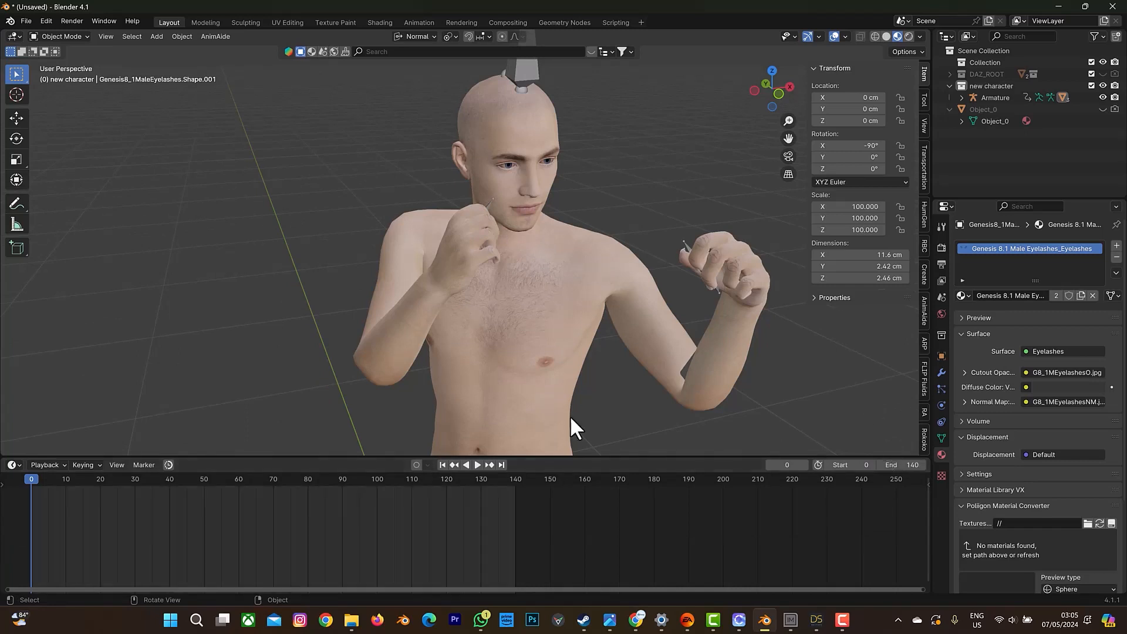
Play the boxing animation to check the whole character with sneakers, stop it and return to the start frame.
{"action": "scroll", "coordinate": [456, 357], "scroll_direction": "down", "scroll_amount": 6}
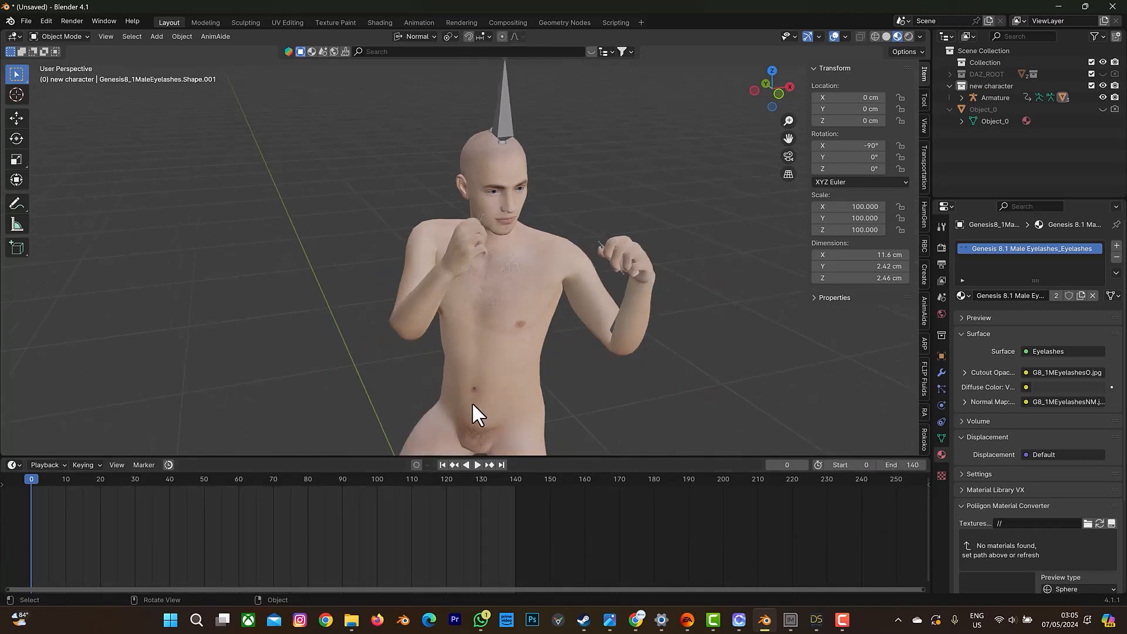
{"action": "left_click", "coordinate": [478, 464]}
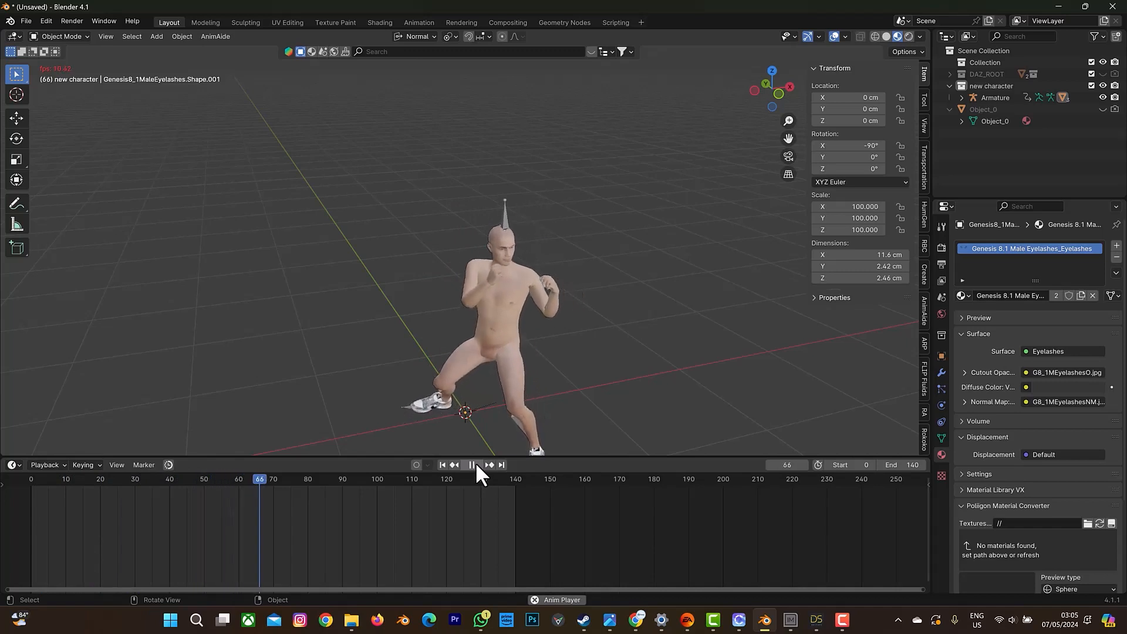
{"action": "left_click", "coordinate": [475, 464]}
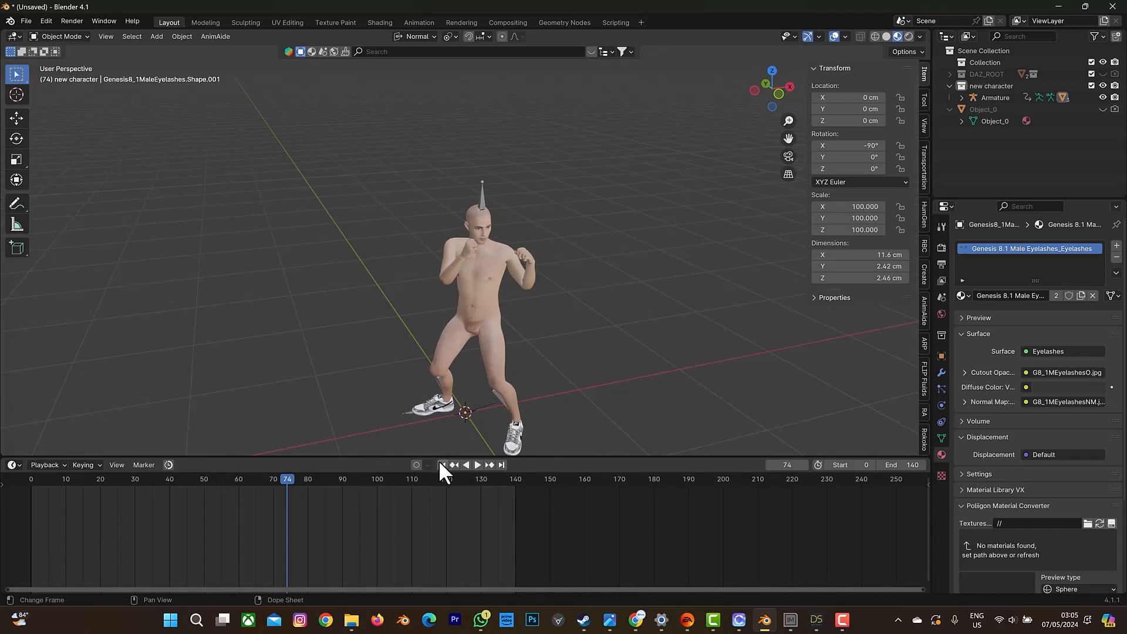
{"action": "left_click", "coordinate": [442, 465]}
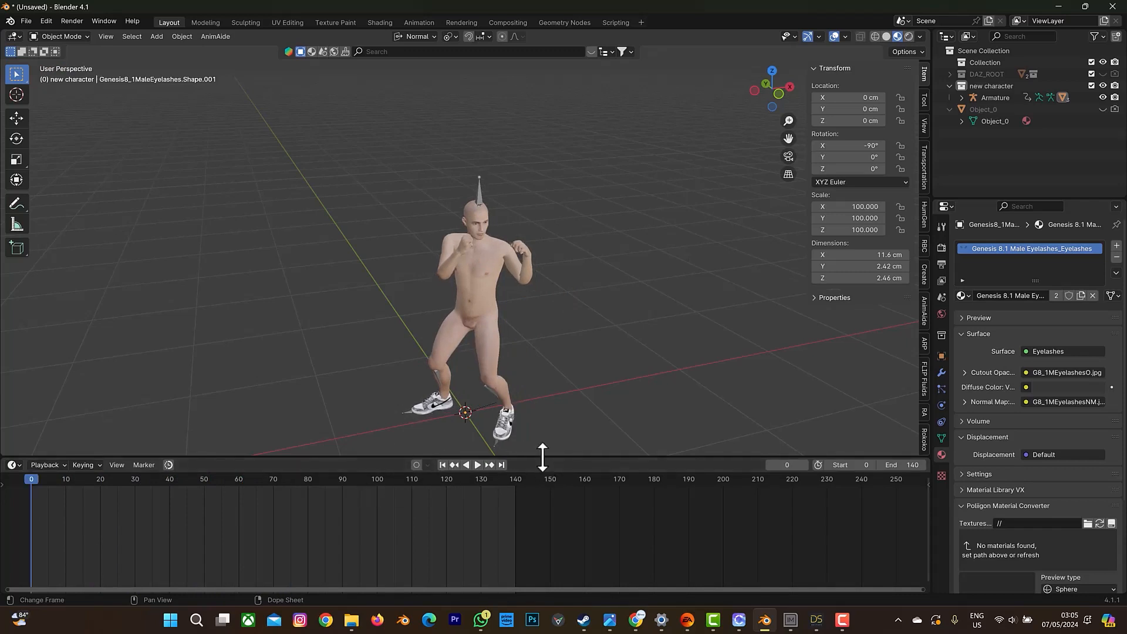
Select the character's armature and switch it to Rest Position.
{"action": "left_click_drag", "start_coordinate": [543, 457], "coordinate": [542, 450]}
{"action": "left_click_drag", "start_coordinate": [770, 90], "coordinate": [828, 141]}
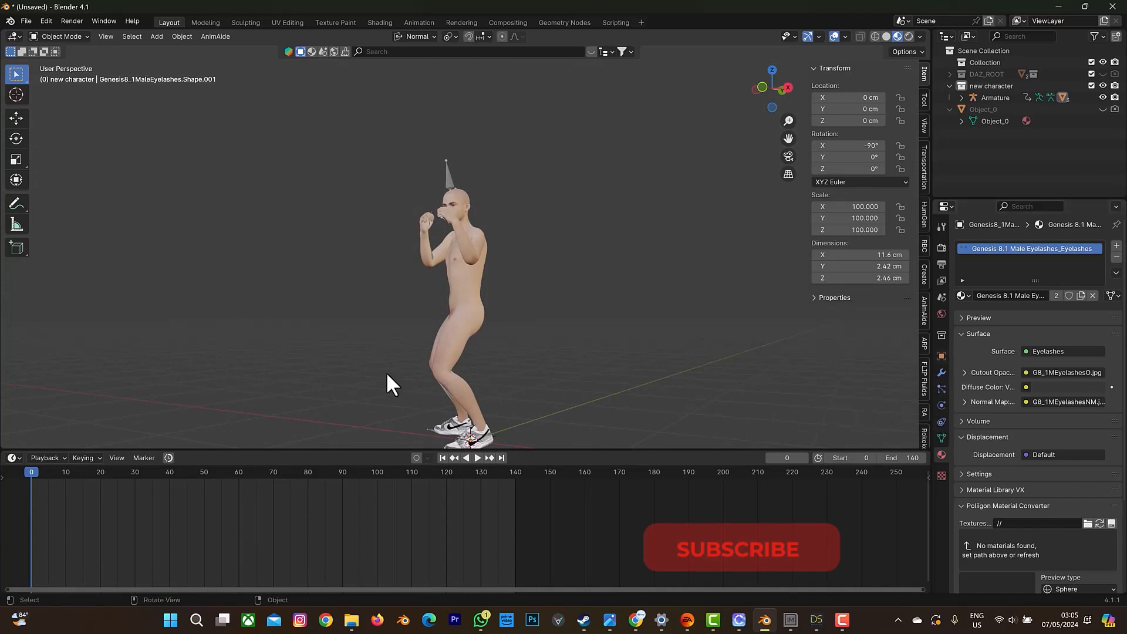
{"action": "left_click", "coordinate": [451, 178]}
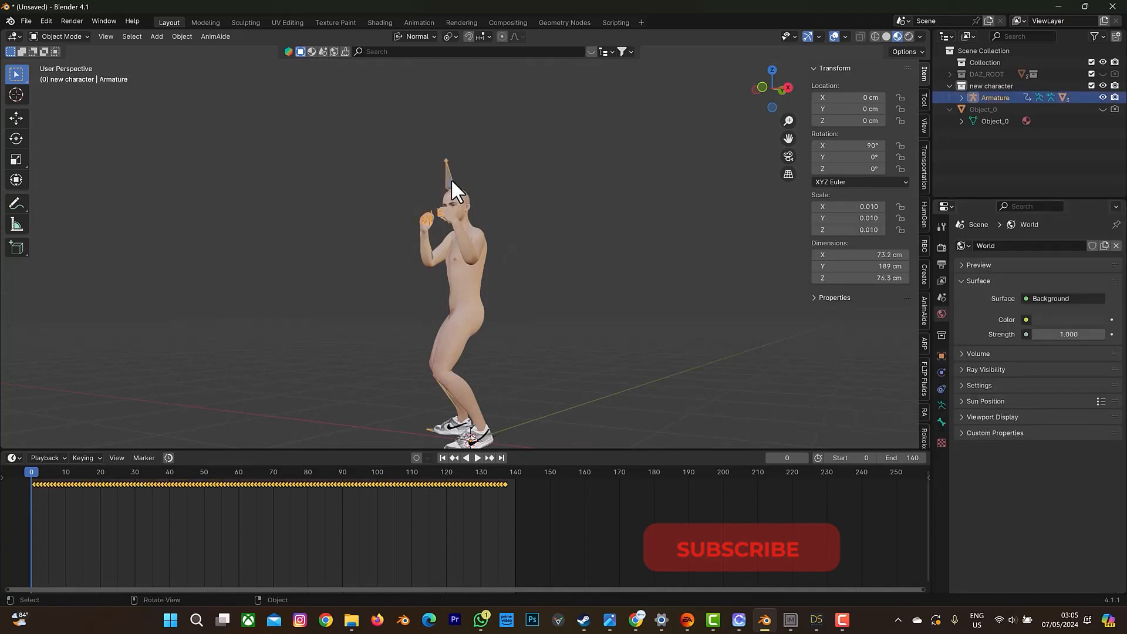
{"action": "left_click", "coordinate": [940, 404]}
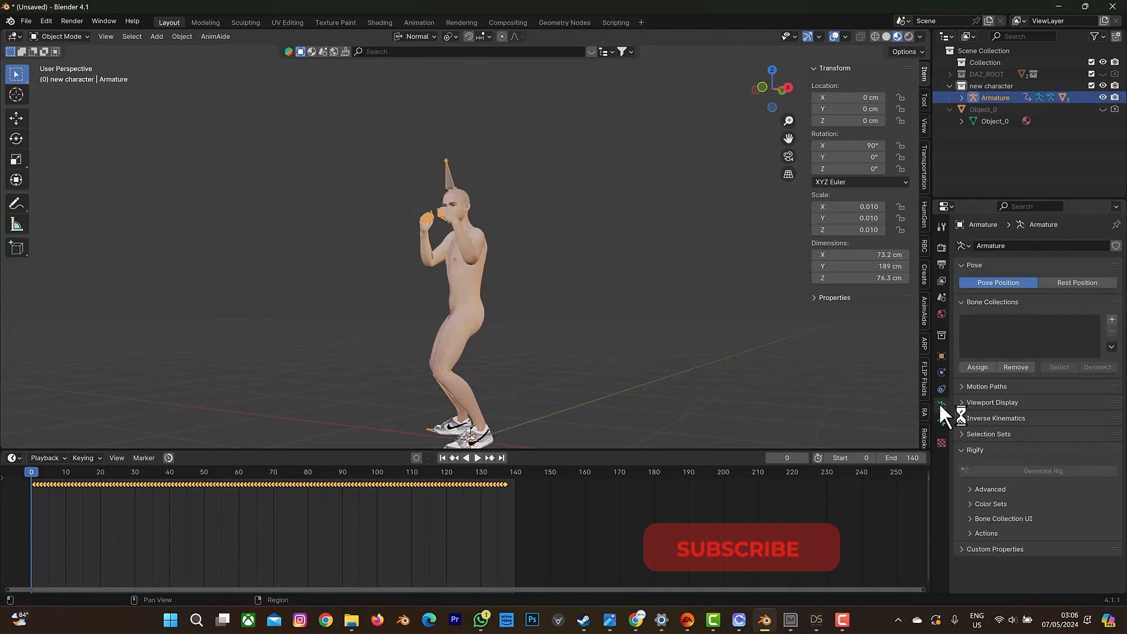
{"action": "left_click", "coordinate": [1086, 284]}
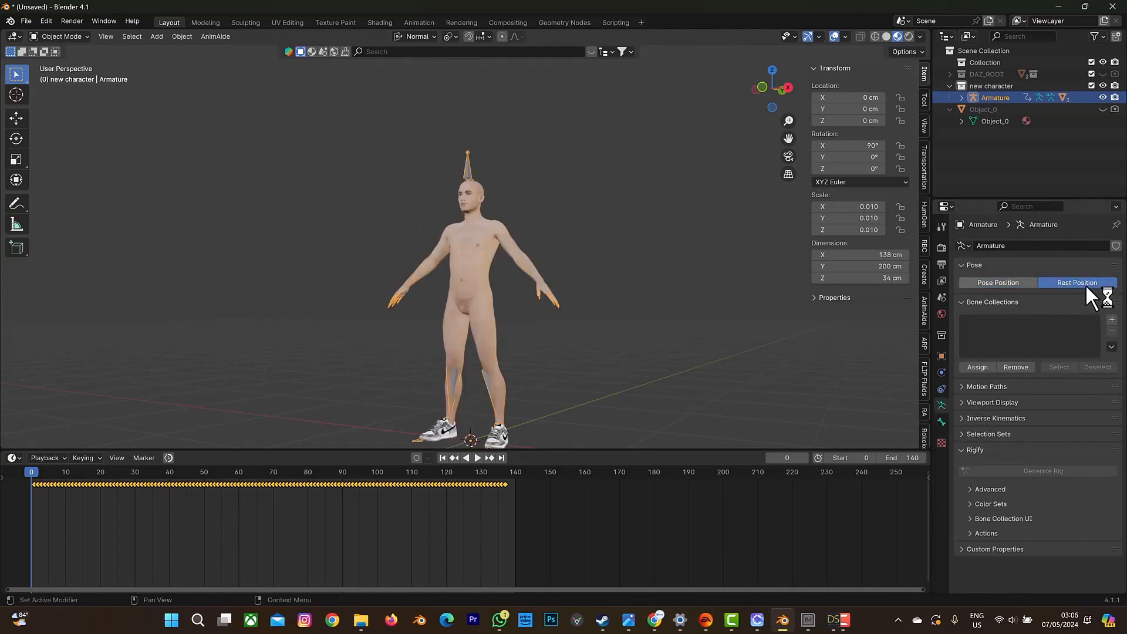
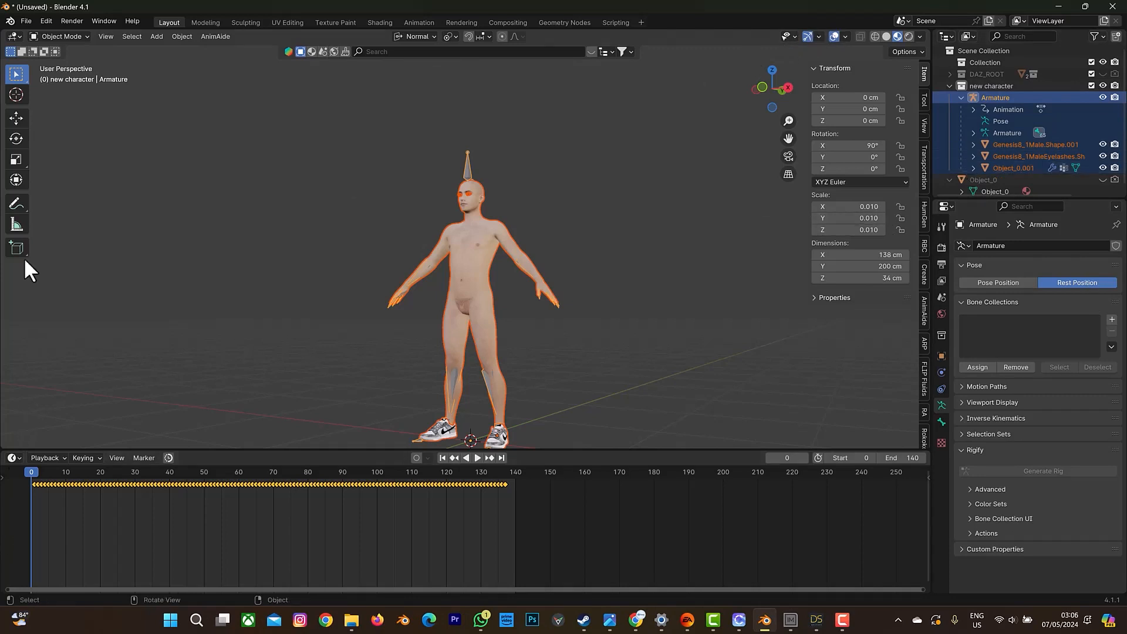
Export only the selected rest-pose character as a Wavefront OBJ named dazpose in the E:\Private Design\tEST folder.
{"action": "left_click", "coordinate": [26, 20]}
{"action": "mouse_move", "coordinate": [80, 198]}
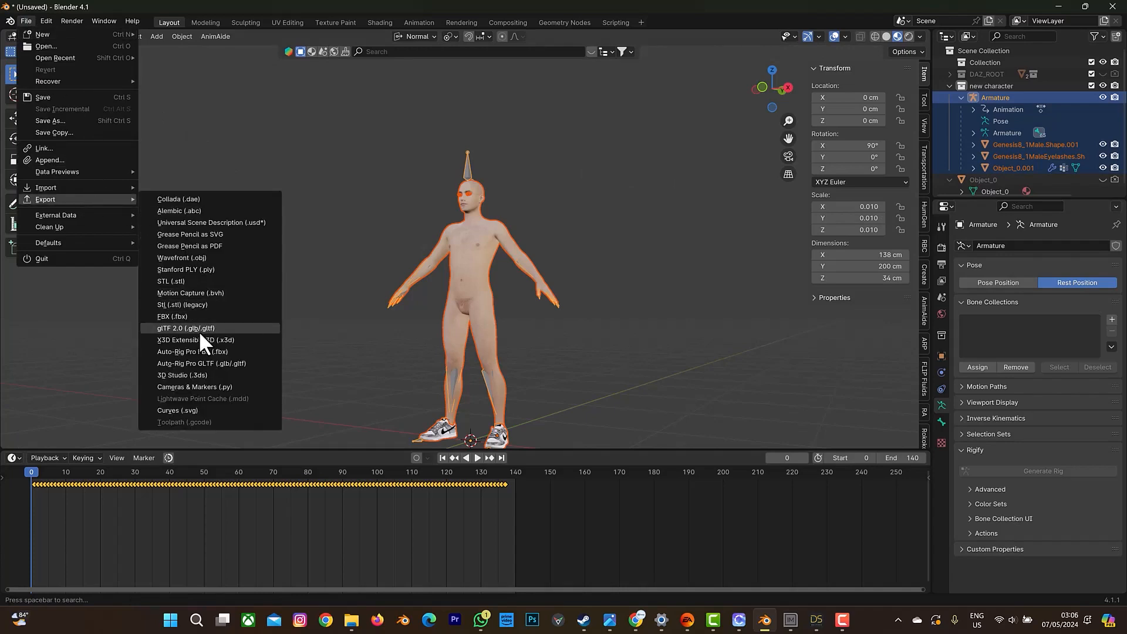
{"action": "left_click", "coordinate": [193, 259]}
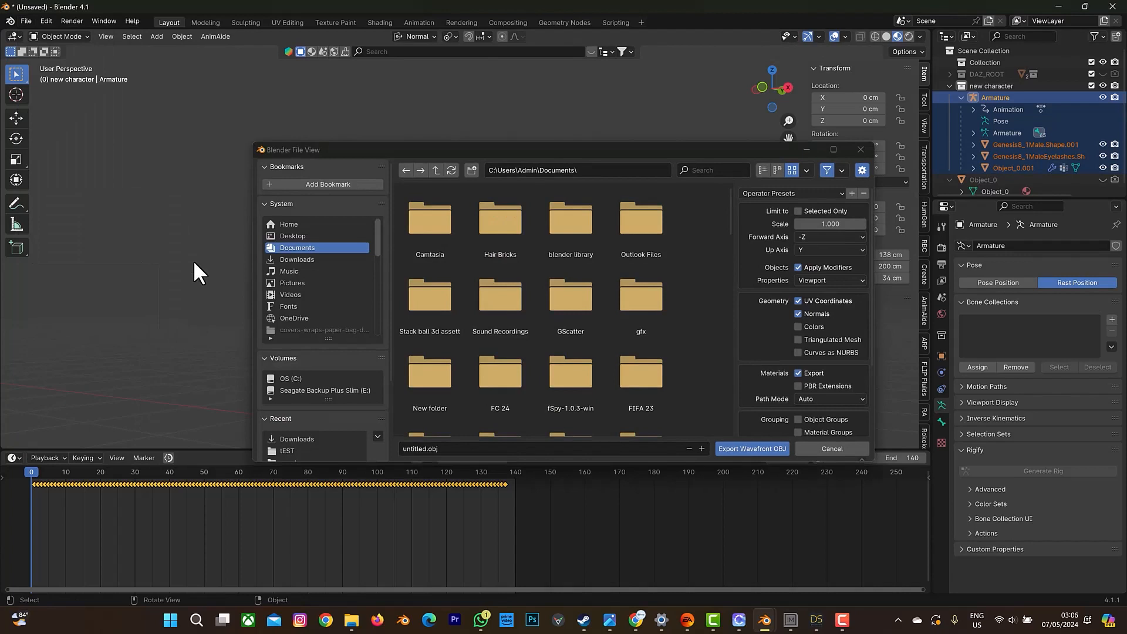
{"action": "left_click", "coordinate": [326, 385]}
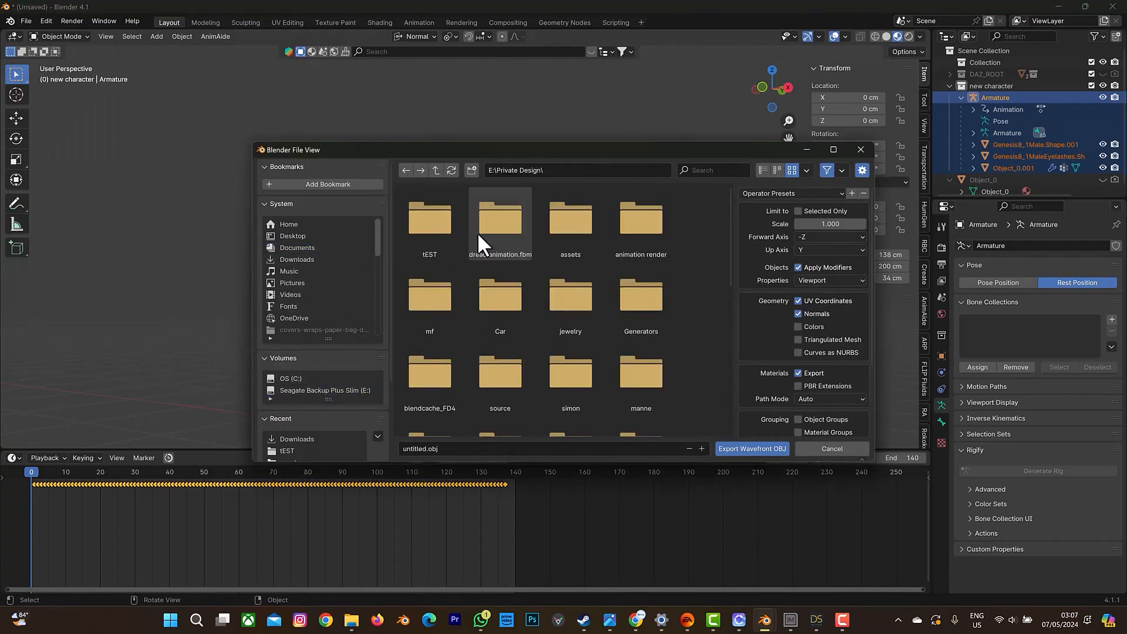
{"action": "double_click", "coordinate": [442, 237]}
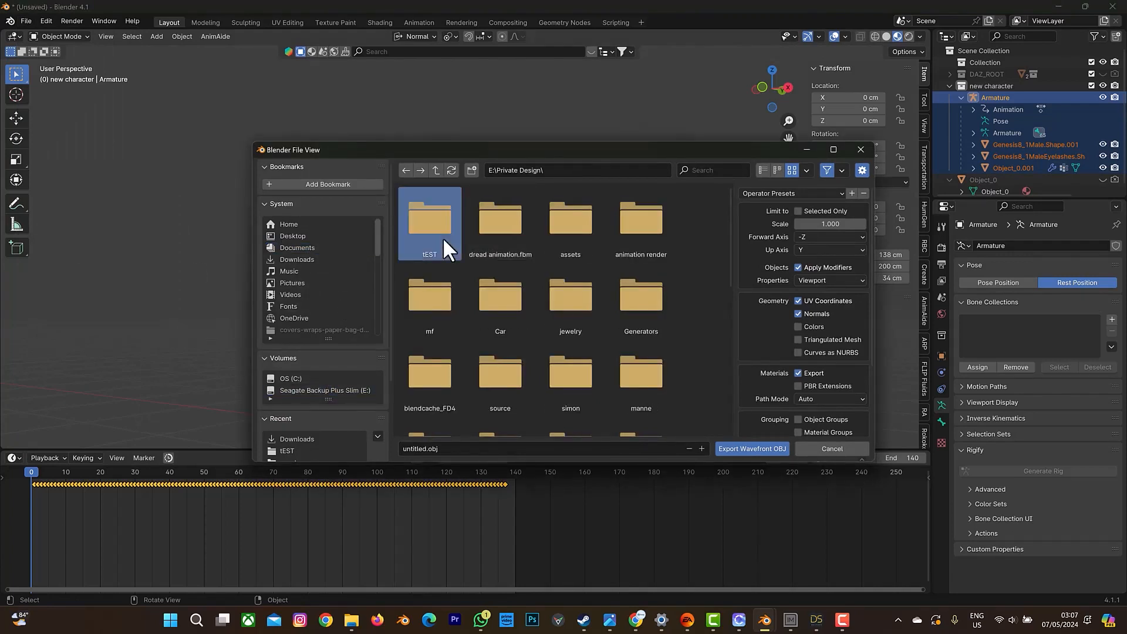
{"action": "left_click", "coordinate": [438, 448]}
{"action": "type", "text": "d"}
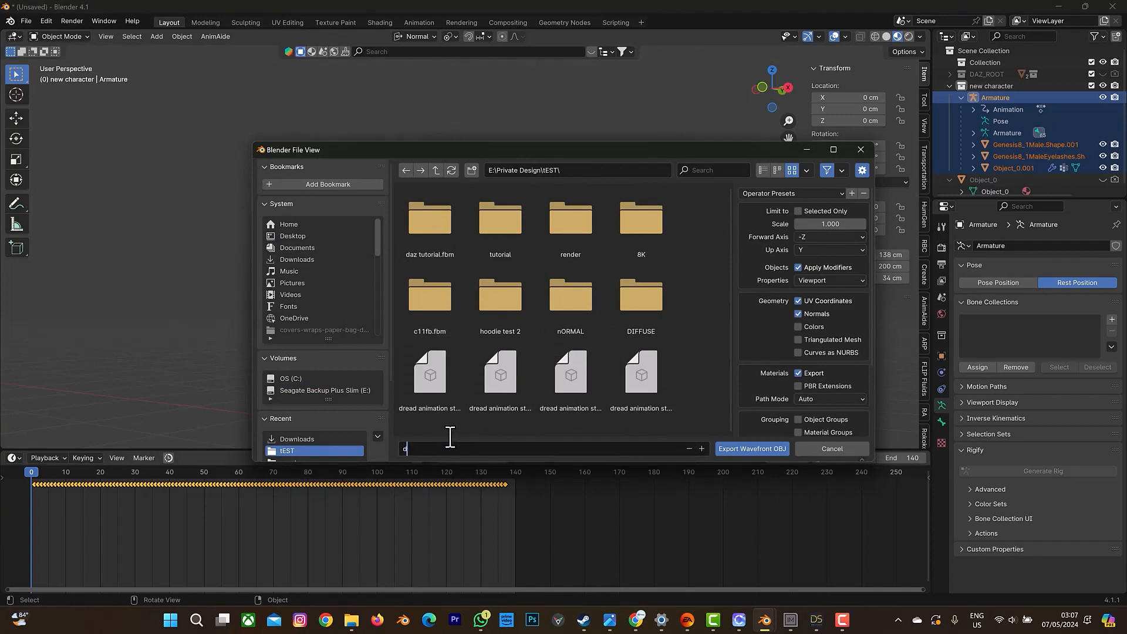
{"action": "type", "text": "azpose"}
{"action": "left_click", "coordinate": [802, 207]}
{"action": "left_click", "coordinate": [752, 449]}
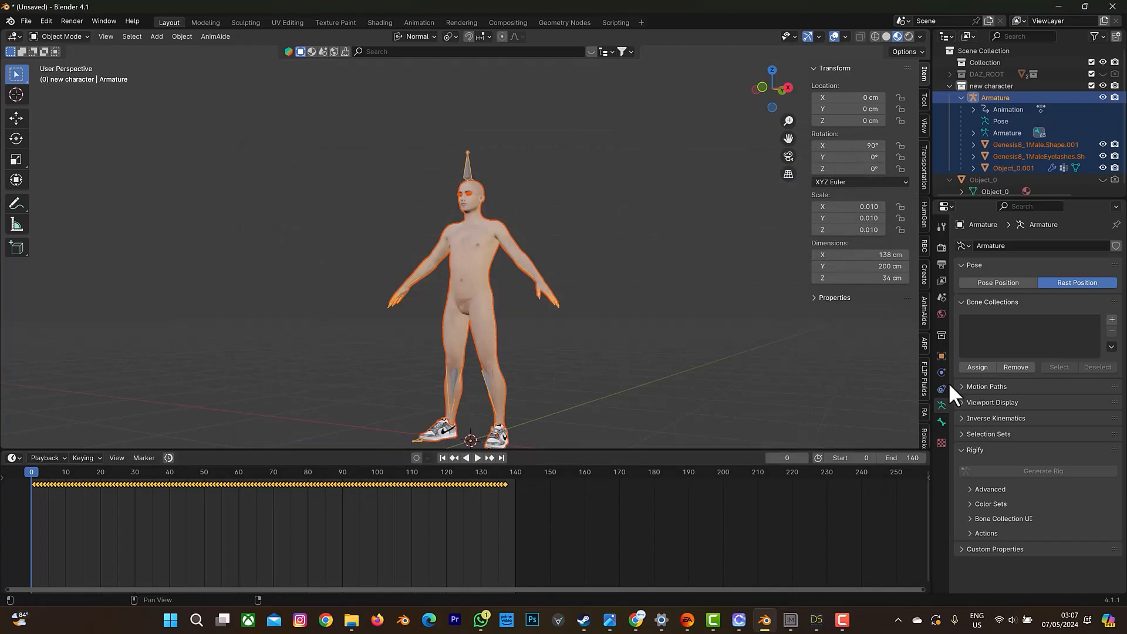
Set the armature to Pose Position and export the selected character as a Wavefront OBJ named dazframe0 in the tEST folder.
{"action": "left_click", "coordinate": [992, 282]}
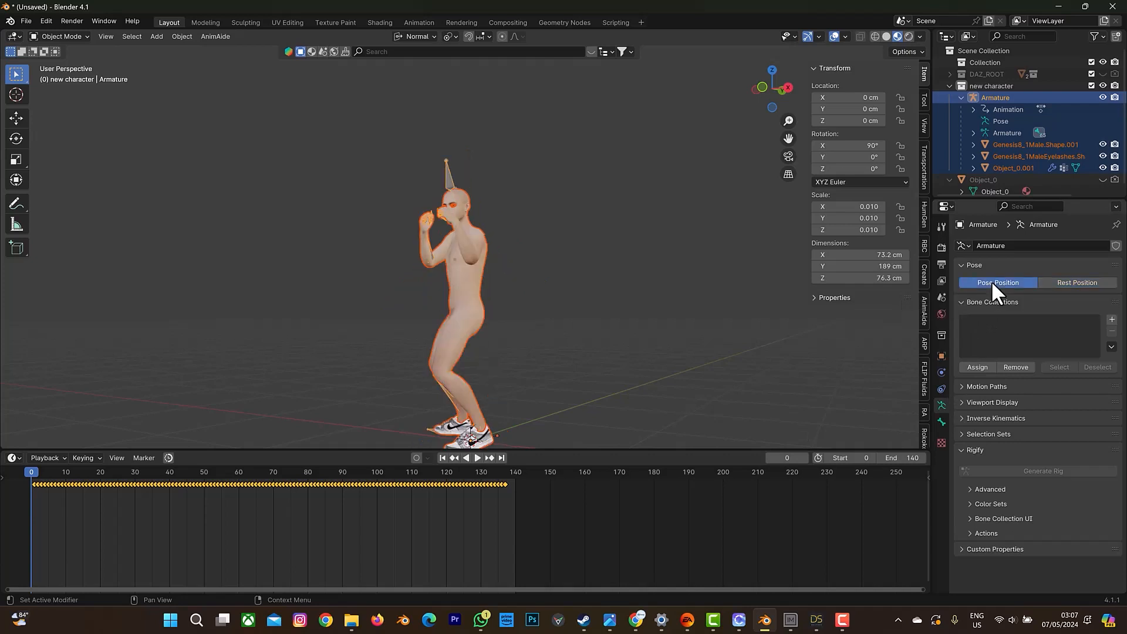
{"action": "left_click", "coordinate": [22, 20]}
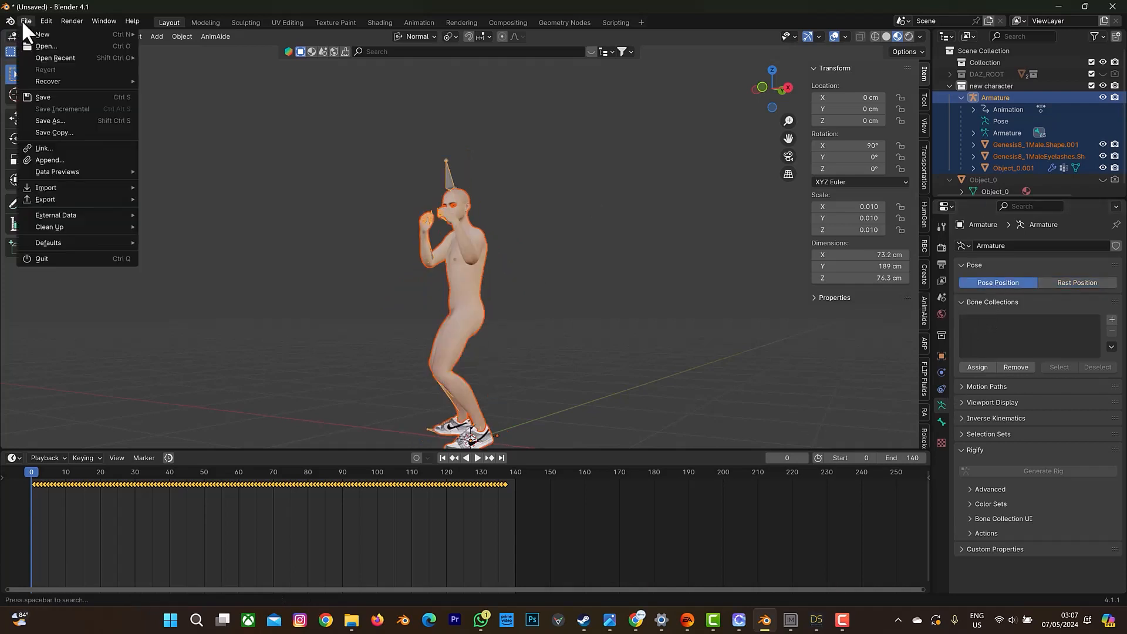
{"action": "mouse_move", "coordinate": [56, 201]}
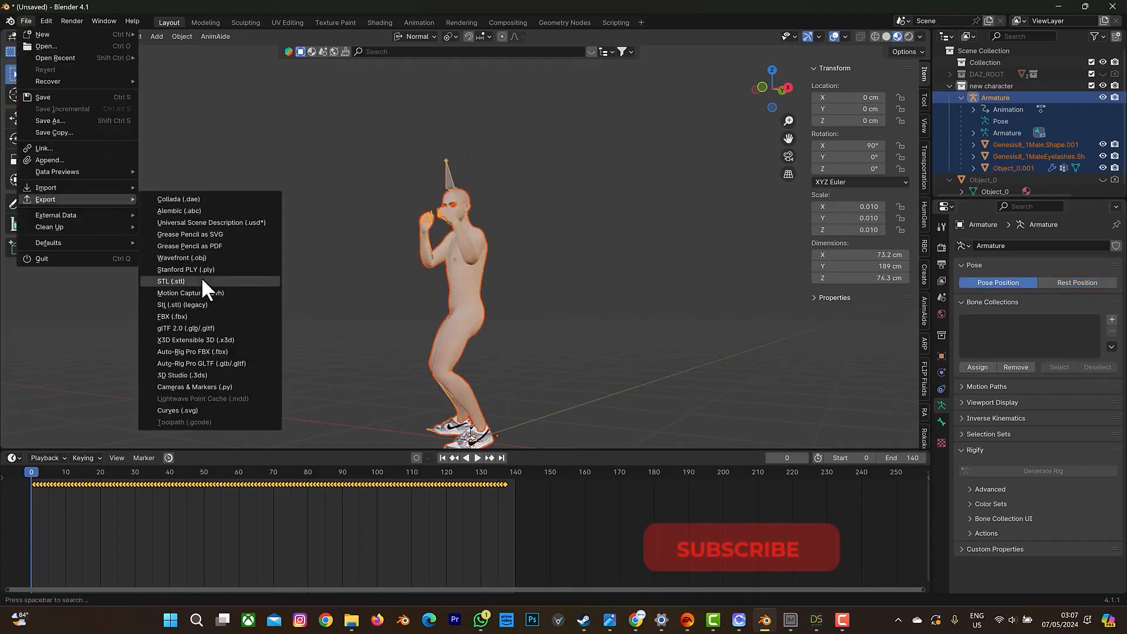
{"action": "left_click", "coordinate": [202, 259]}
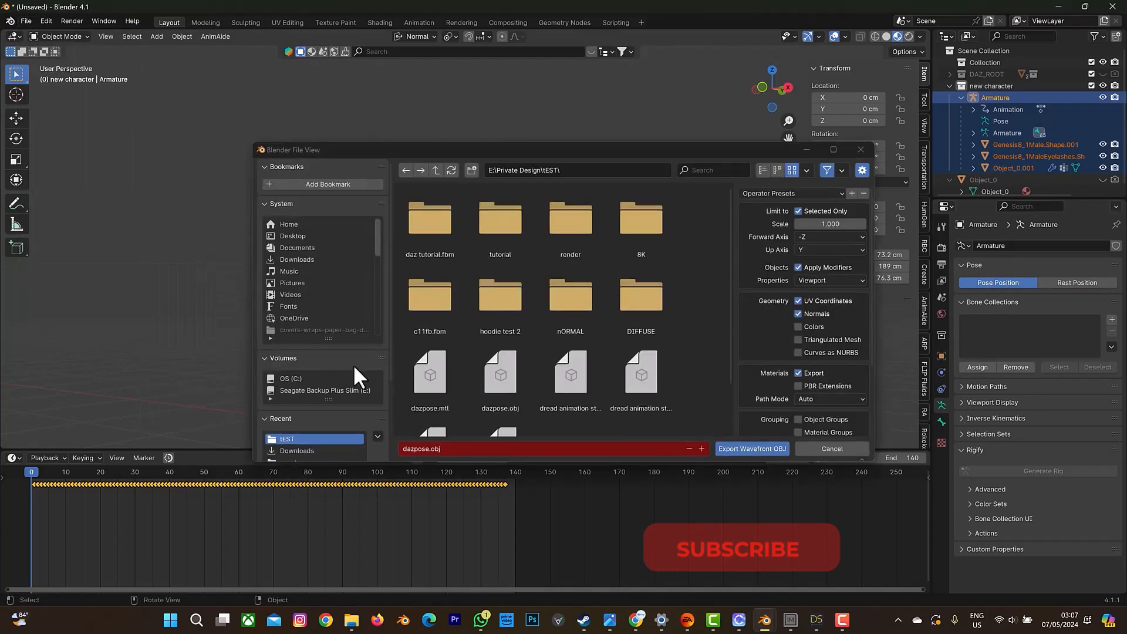
{"action": "left_click", "coordinate": [427, 448]}
{"action": "left_click", "coordinate": [428, 449]}
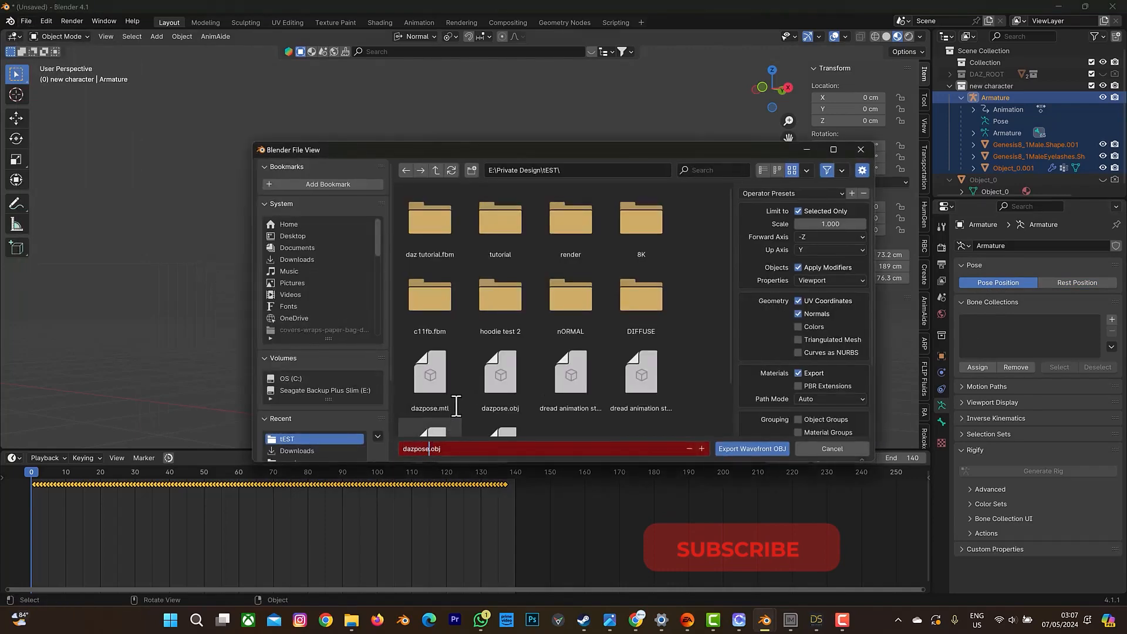
{"action": "key", "text": "BackSpace"}
{"action": "key", "text": "BackSpace"}
{"action": "key", "text": "BackSpace"}
{"action": "key", "text": "BackSpace"}
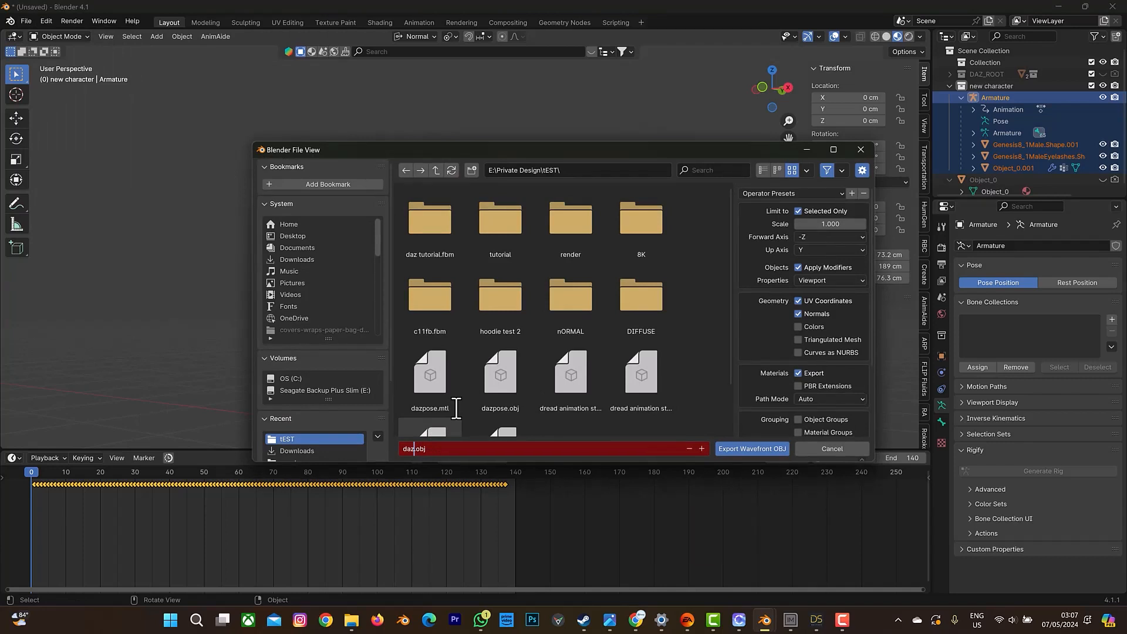
{"action": "type", "text": "frame0"}
{"action": "left_click", "coordinate": [753, 452]}
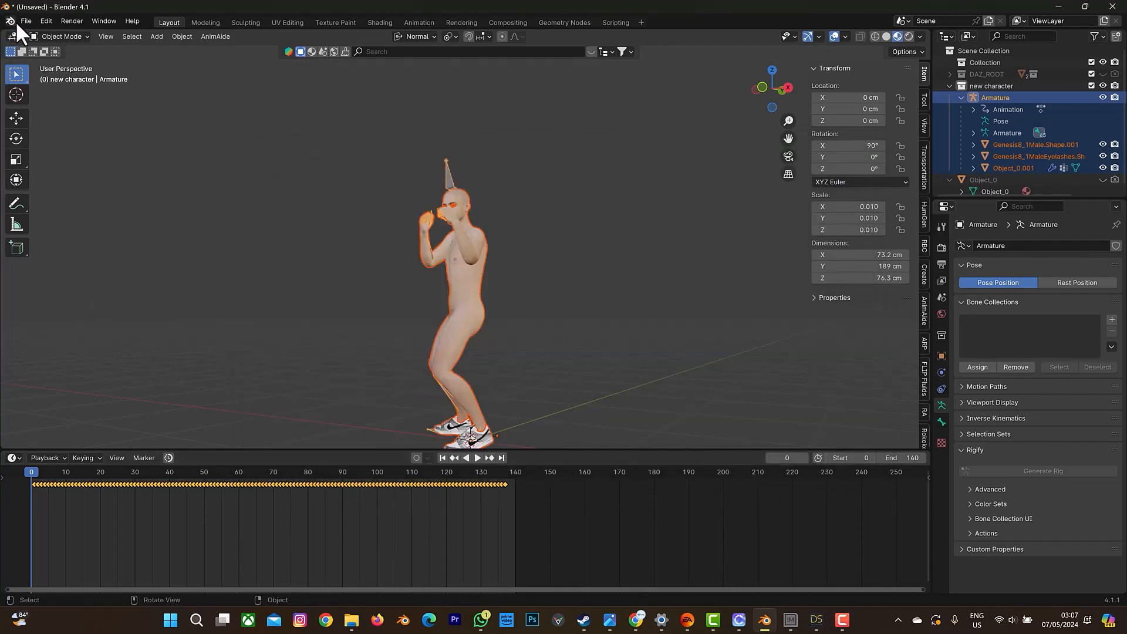
Start an Alembic export limited to the selected objects, with E:\Private Design\tEST as the destination folder.
{"action": "left_click", "coordinate": [33, 18]}
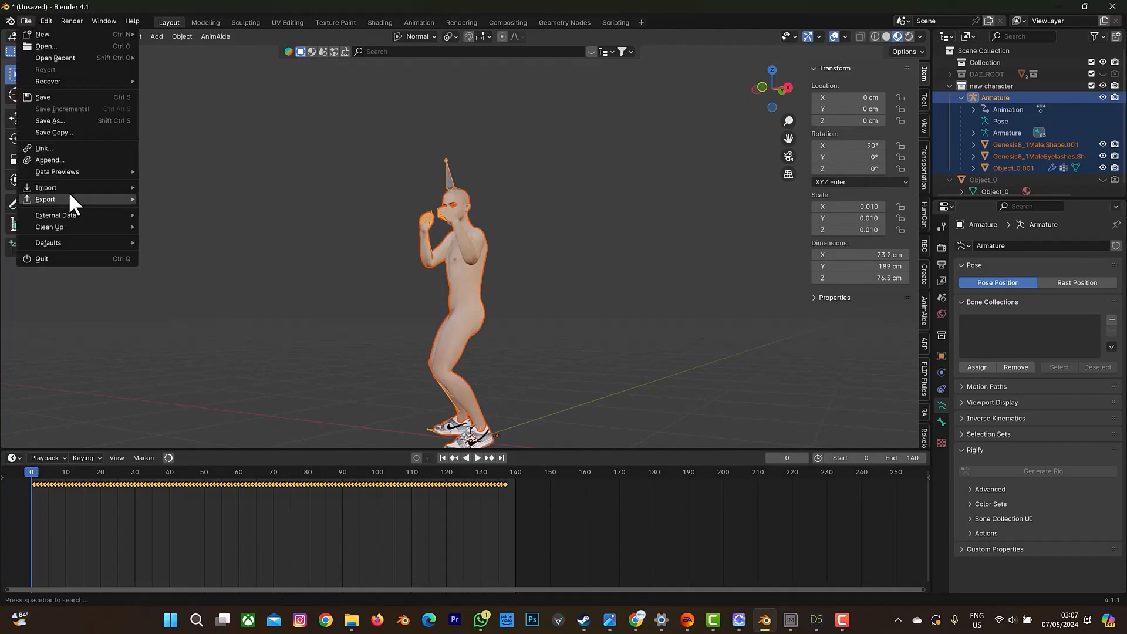
{"action": "mouse_move", "coordinate": [69, 197]}
{"action": "left_click", "coordinate": [184, 210]}
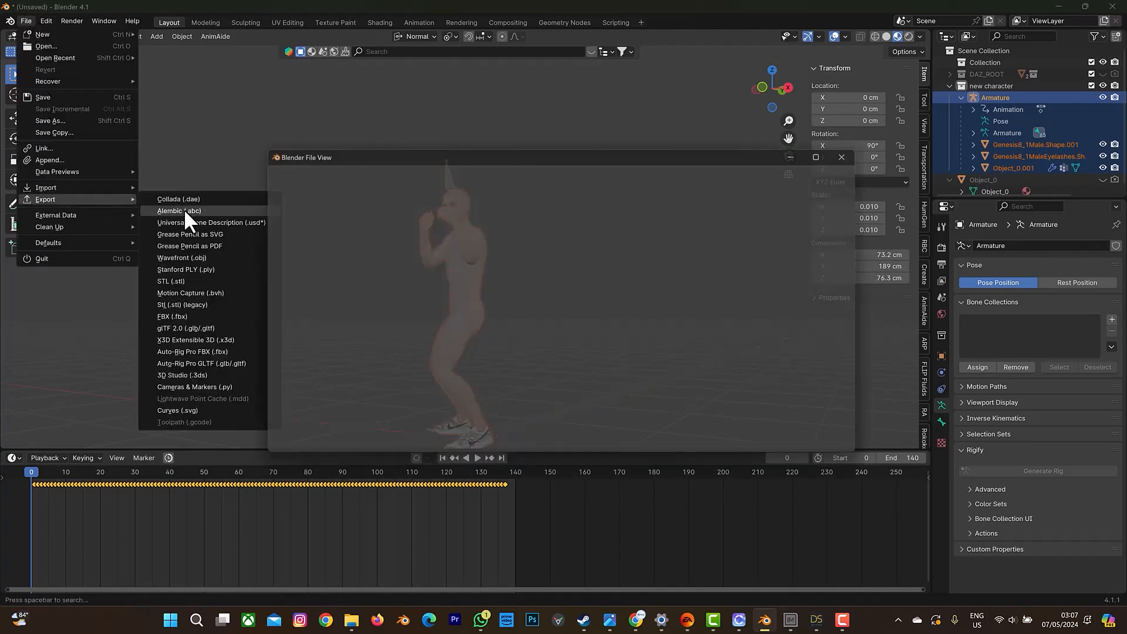
{"action": "left_click", "coordinate": [305, 384]}
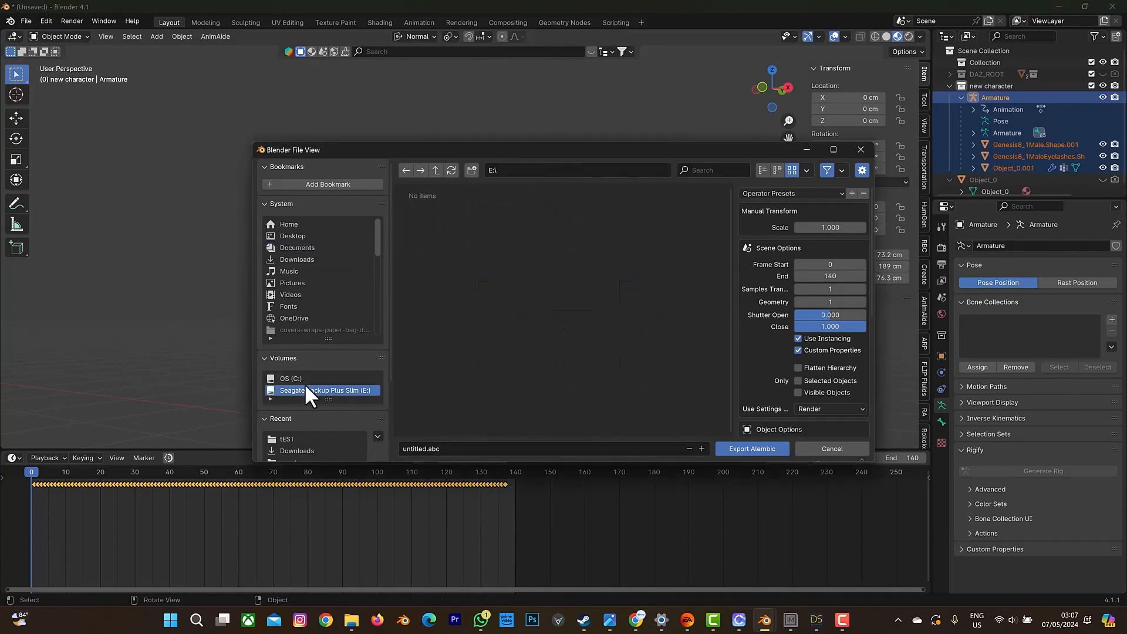
{"action": "double_click", "coordinate": [512, 248]}
{"action": "double_click", "coordinate": [428, 241]}
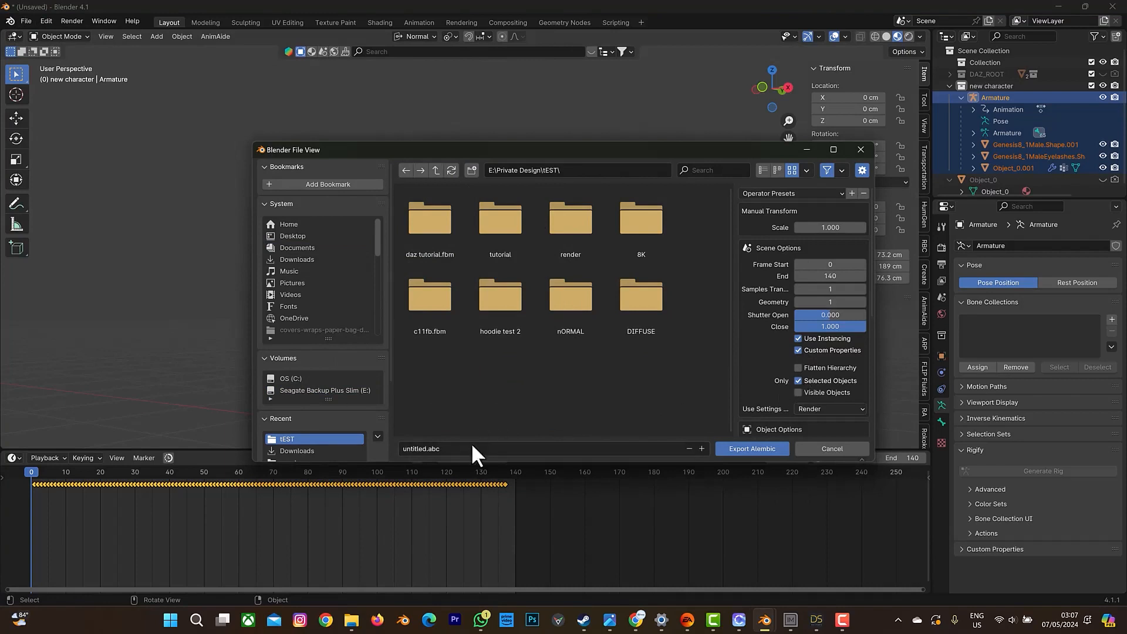
Name the Alembic file daz and export the character's animation.
{"action": "left_click", "coordinate": [422, 449]}
{"action": "left_click", "coordinate": [432, 449]}
{"action": "key", "text": "BackSpace"}
{"action": "key", "text": "BackSpace"}
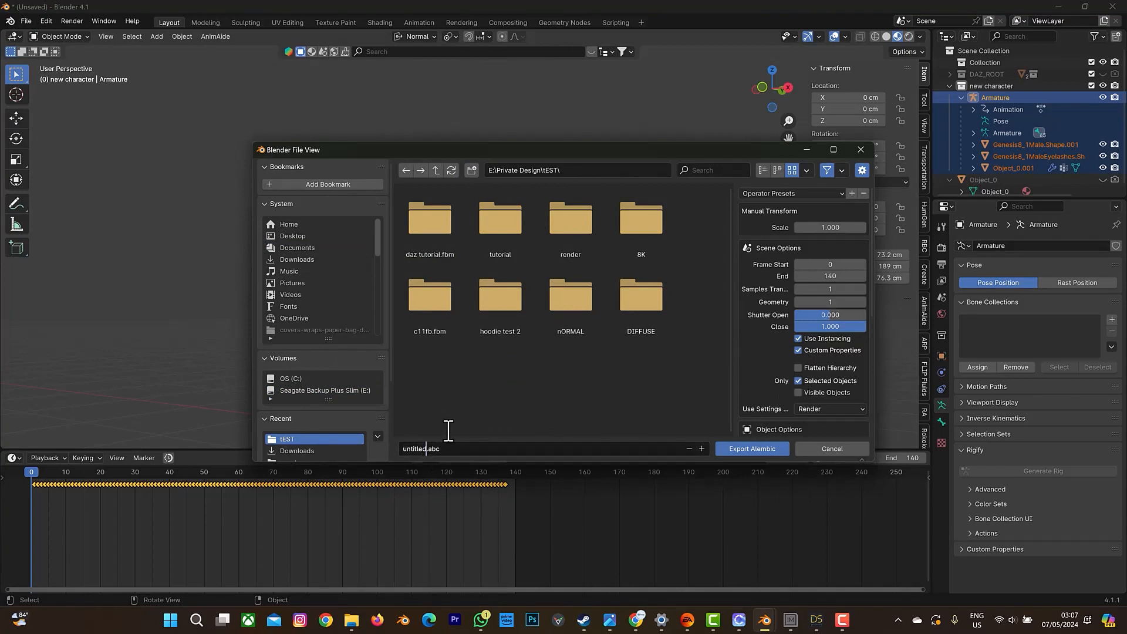
{"action": "key", "text": "BackSpace"}
{"action": "key", "text": "BackSpace"}
{"action": "key", "text": "BackSpace"}
{"action": "key", "text": "BackSpace"}
{"action": "key", "text": "BackSpace"}
{"action": "key", "text": "BackSpace"}
{"action": "type", "text": "daz"}
{"action": "left_click", "coordinate": [771, 454]}
{"action": "left_click", "coordinate": [768, 452]}
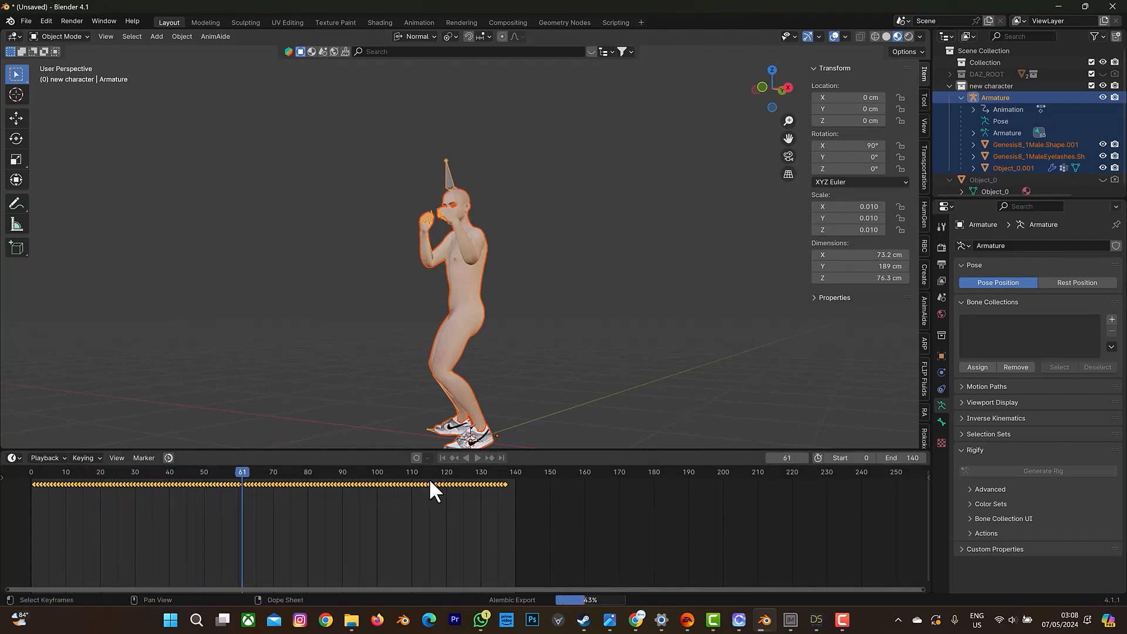
Return to Blender after a brief switch to CLO and set the viewport shading to Solid.
{"action": "left_click", "coordinate": [740, 621]}
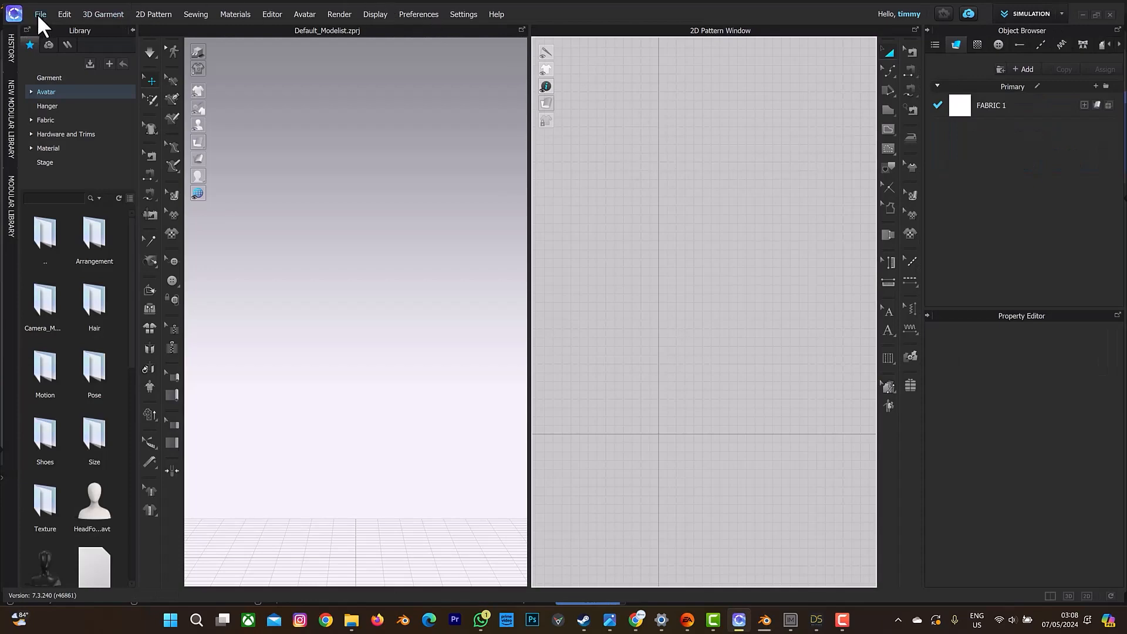
{"action": "left_click", "coordinate": [765, 620]}
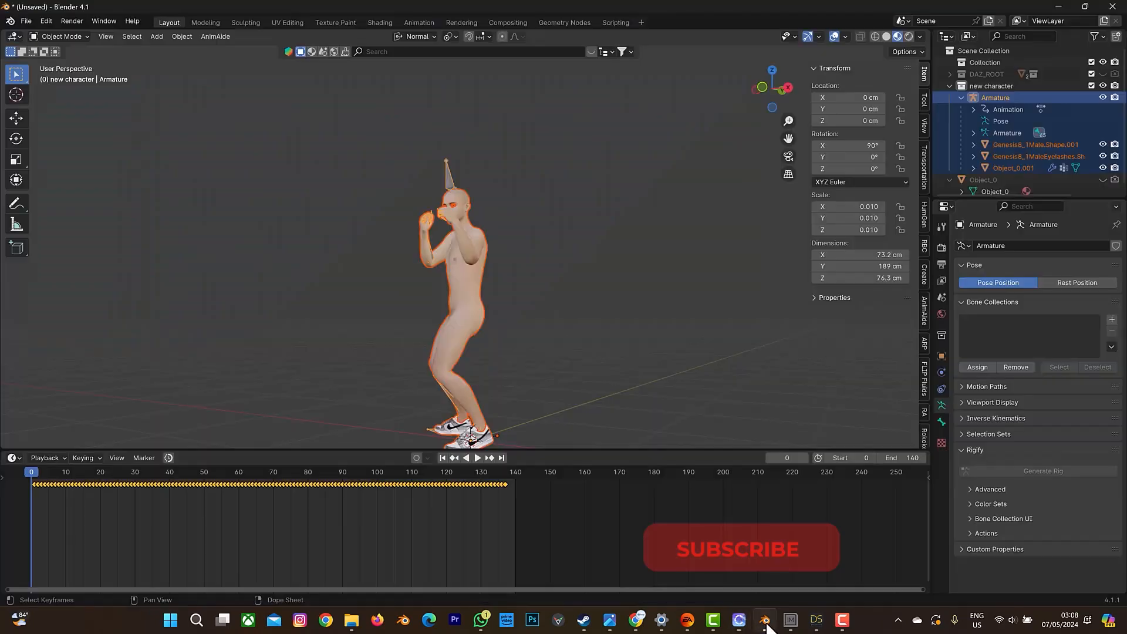
{"action": "left_click", "coordinate": [886, 37]}
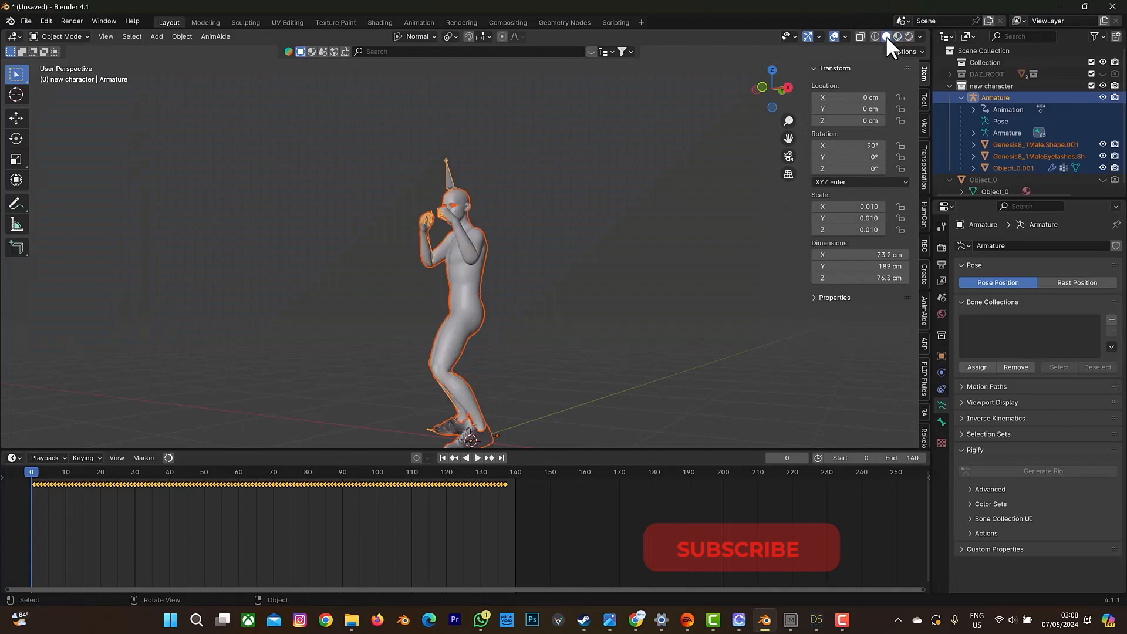
Switch to CLO and open the dazpose file from the Private Design\tEST folder for OBJ import.
{"action": "left_click", "coordinate": [739, 620]}
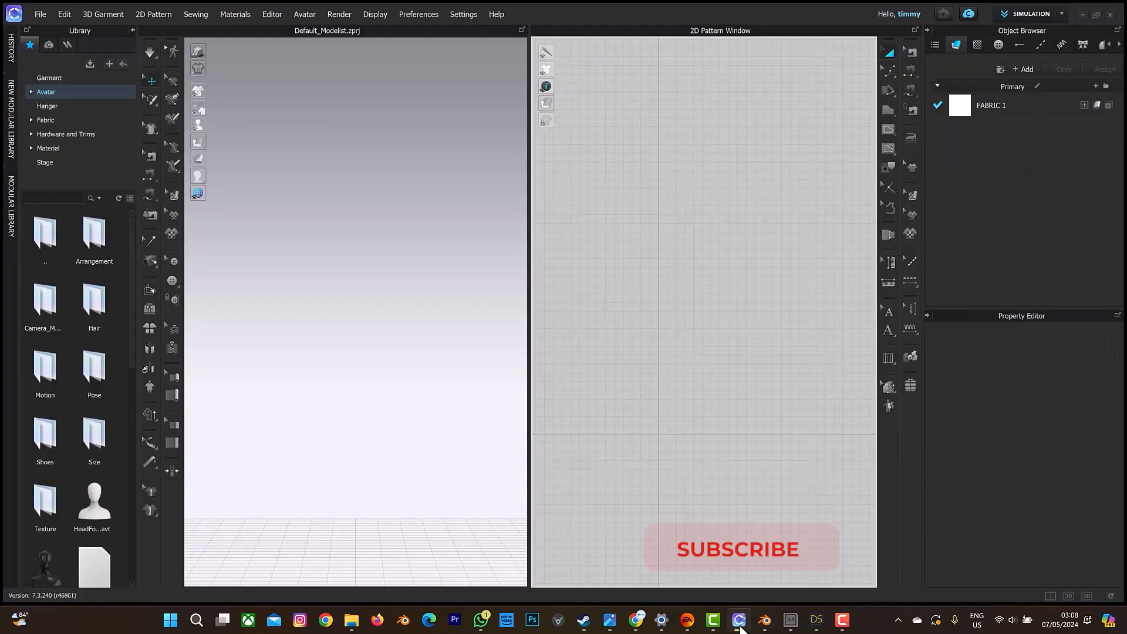
{"action": "left_click", "coordinate": [41, 14]}
{"action": "mouse_move", "coordinate": [67, 119]}
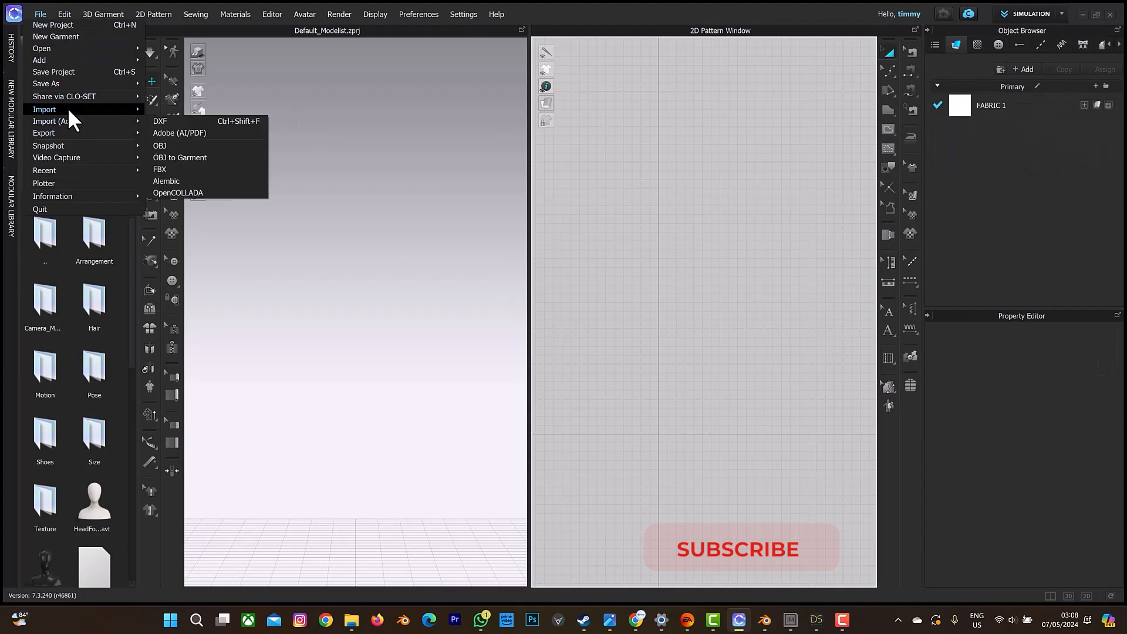
{"action": "mouse_move", "coordinate": [115, 108]}
{"action": "left_click", "coordinate": [171, 143]}
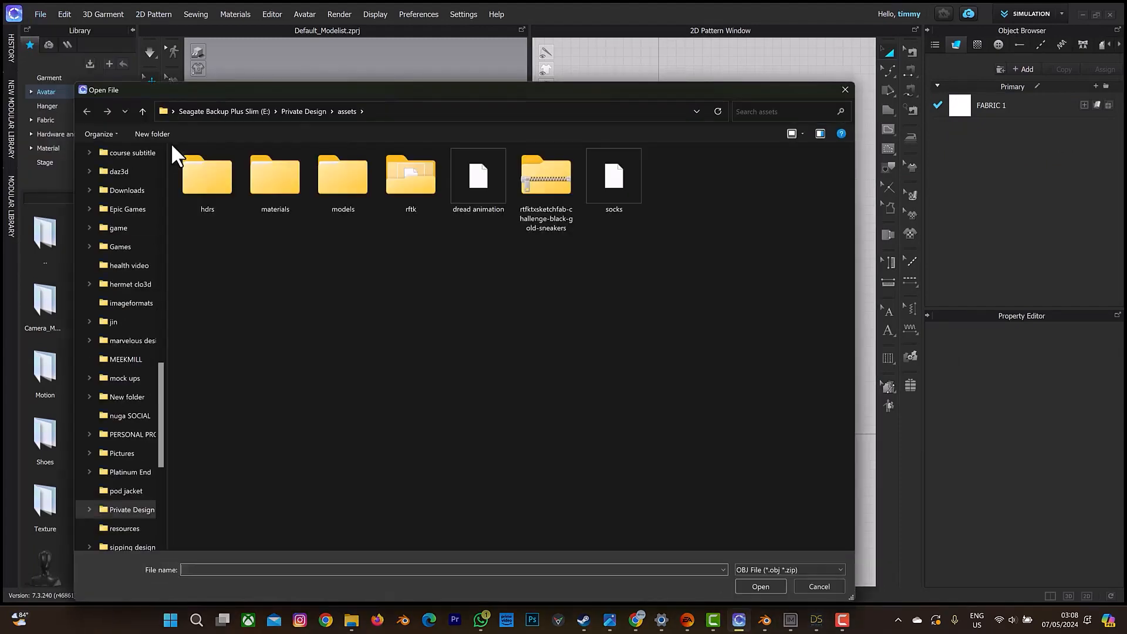
{"action": "left_click", "coordinate": [297, 111]}
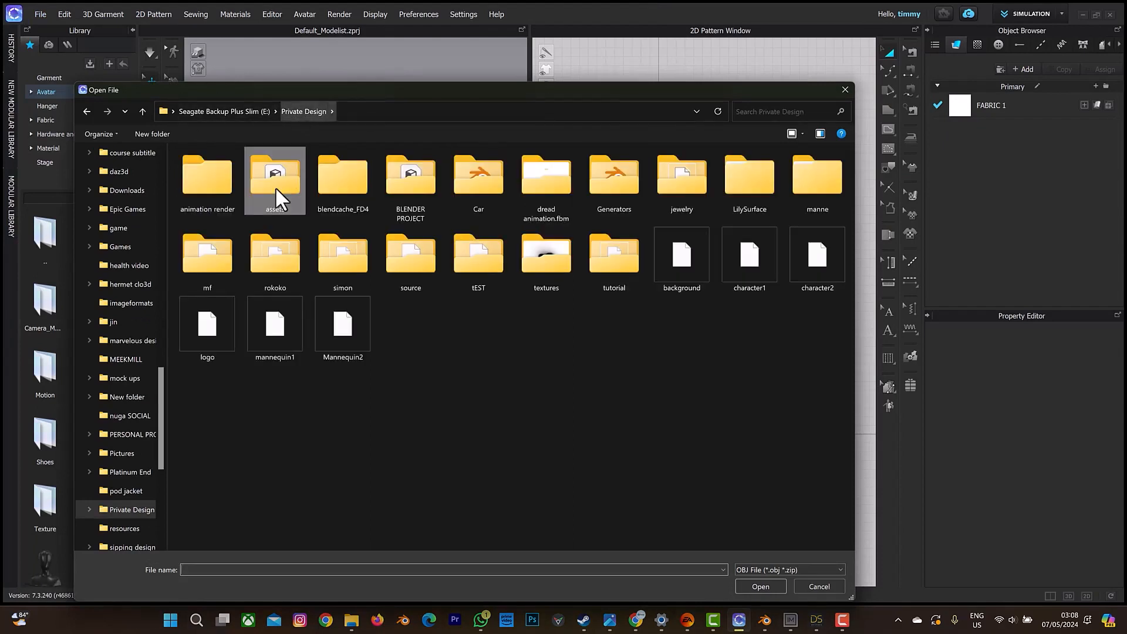
{"action": "double_click", "coordinate": [457, 270]}
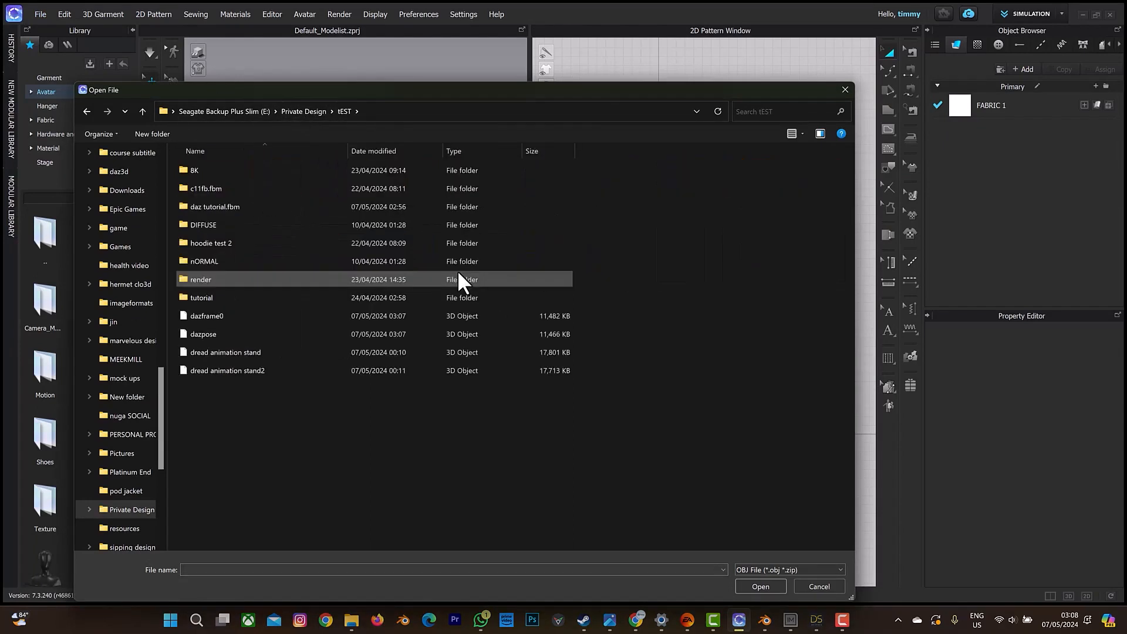
{"action": "left_click", "coordinate": [280, 333]}
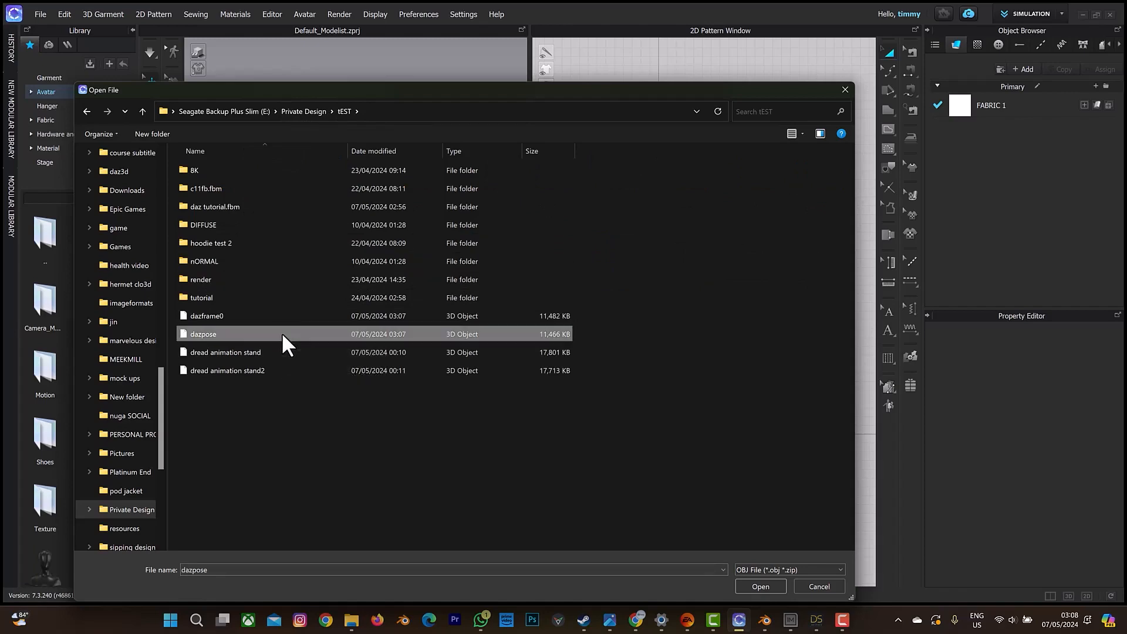
{"action": "left_click", "coordinate": [761, 585]}
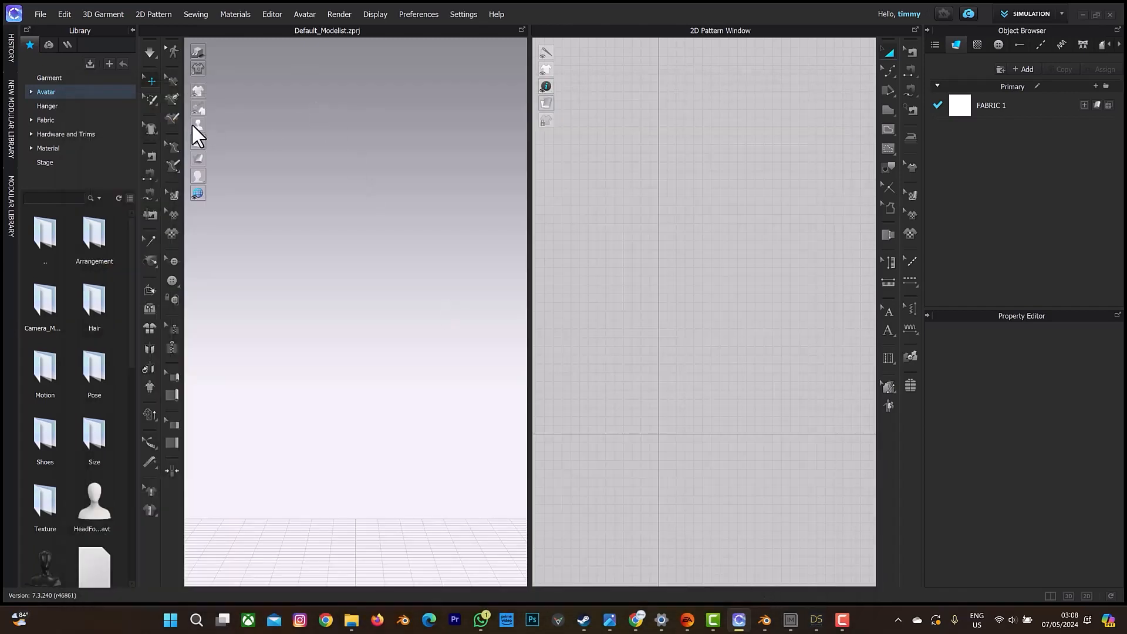
Set the OBJ import's Load Type to Add and import the model as an avatar at 100% scale in metres.
{"action": "left_click", "coordinate": [596, 199]}
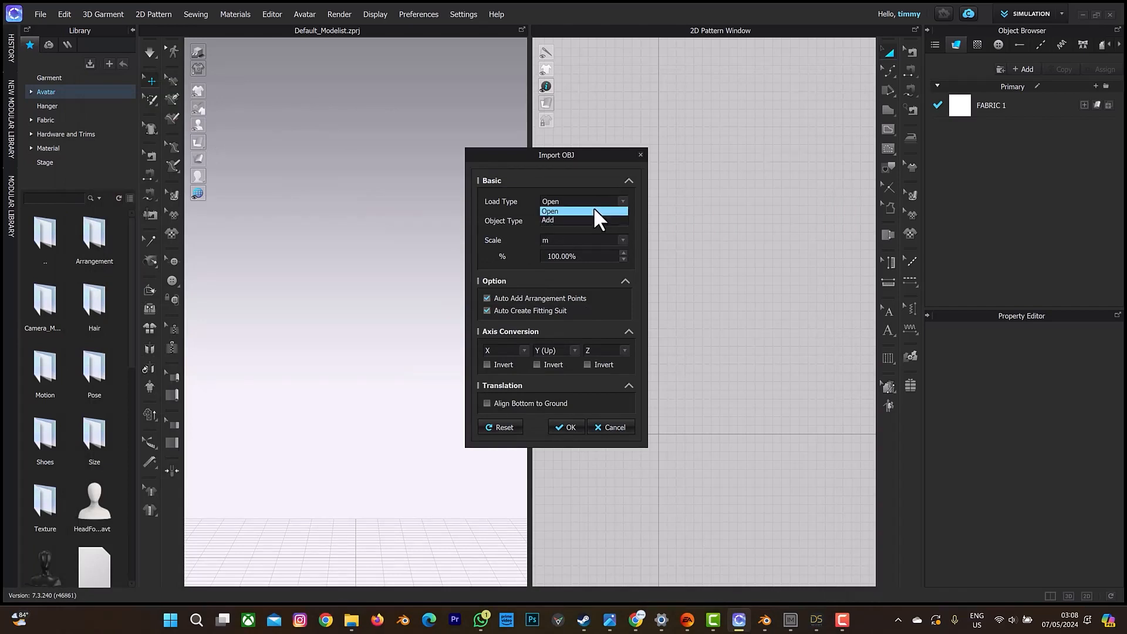
{"action": "left_click", "coordinate": [590, 220]}
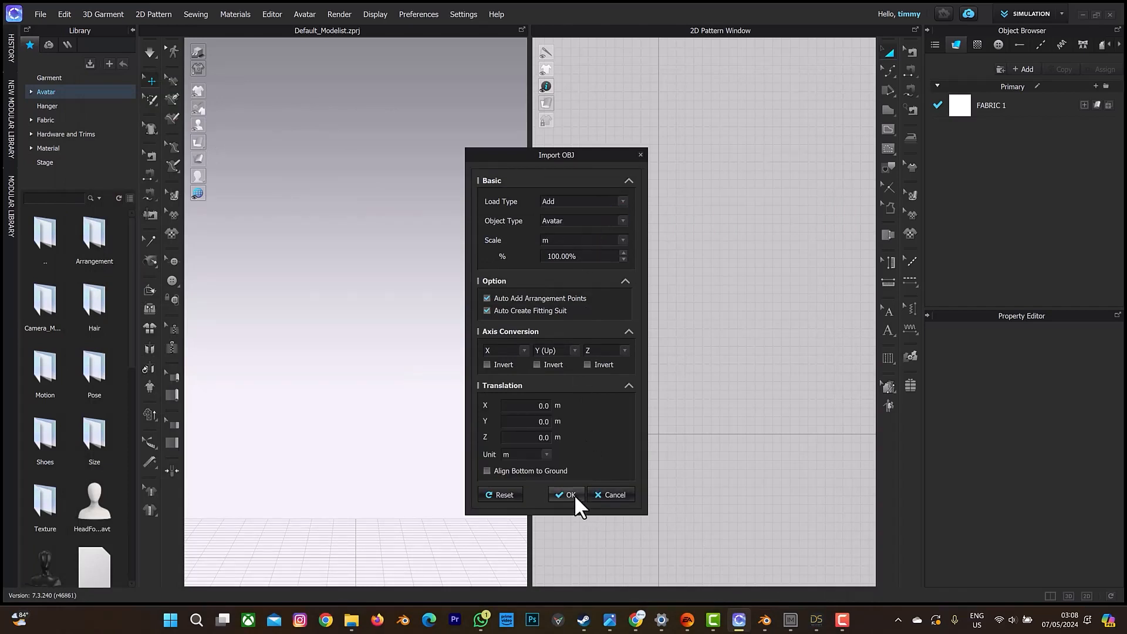
{"action": "left_click", "coordinate": [568, 495]}
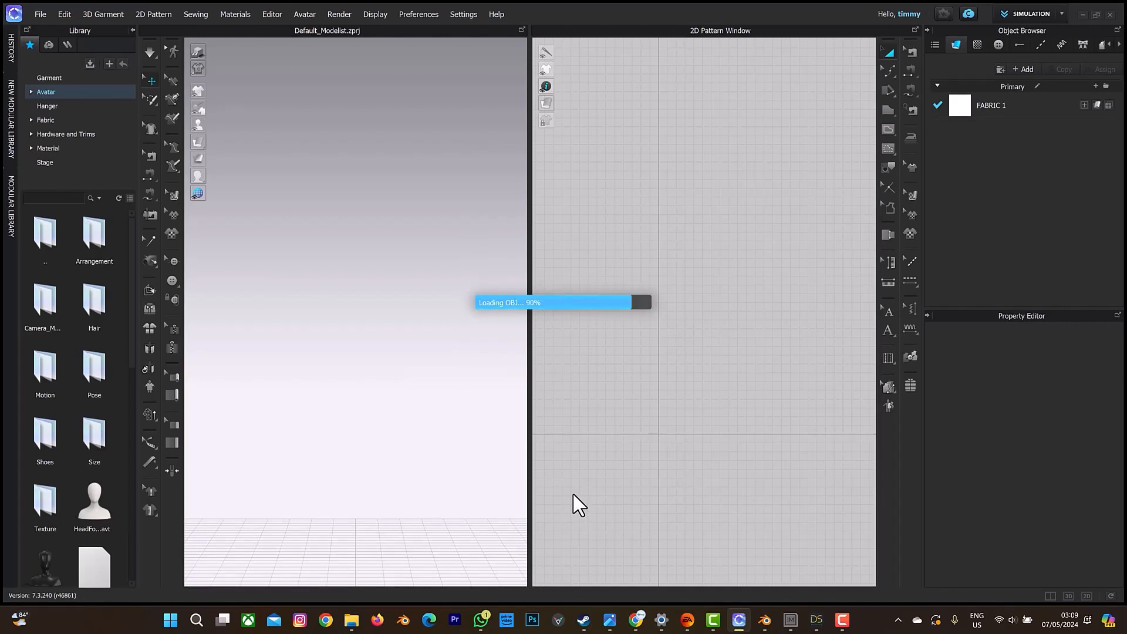
Add the Adidas Retro Shorts project to the scene as a garment with Load Type Add and check its fit on the avatar.
{"action": "right_click_drag", "start_coordinate": [403, 365], "coordinate": [363, 312]}
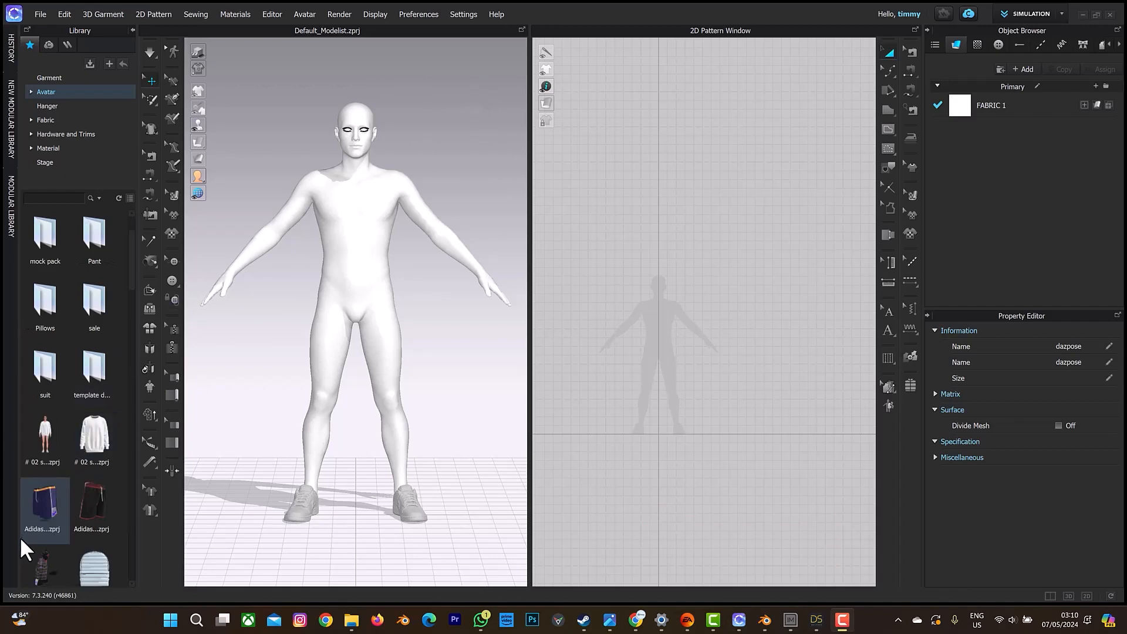
{"action": "mouse_move", "coordinate": [27, 527]}
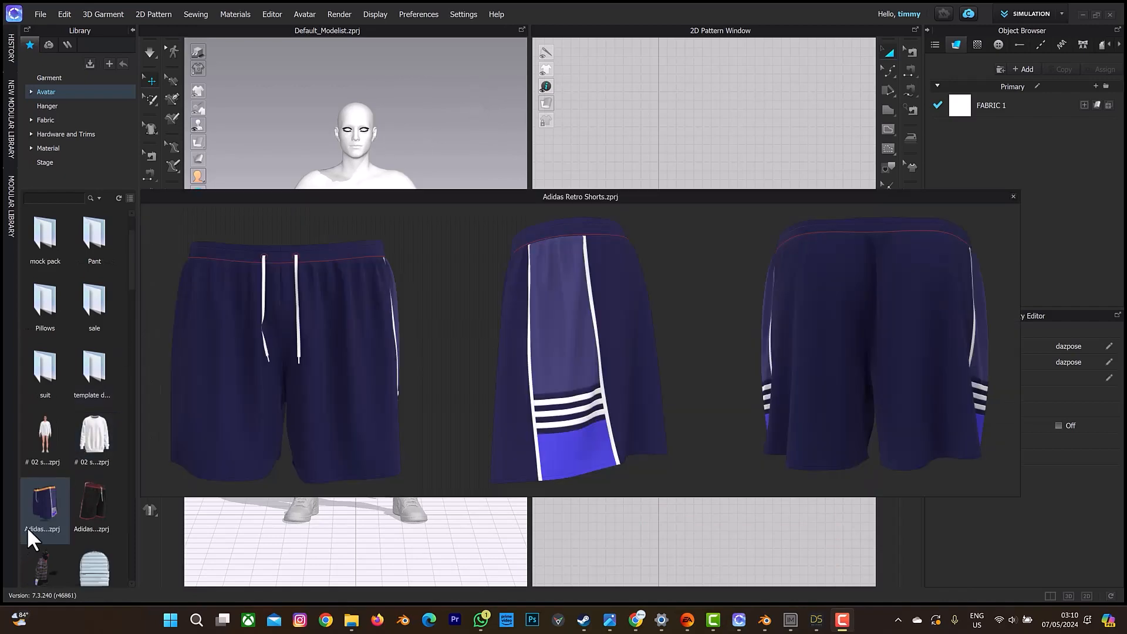
{"action": "left_click_drag", "start_coordinate": [41, 516], "coordinate": [377, 293]}
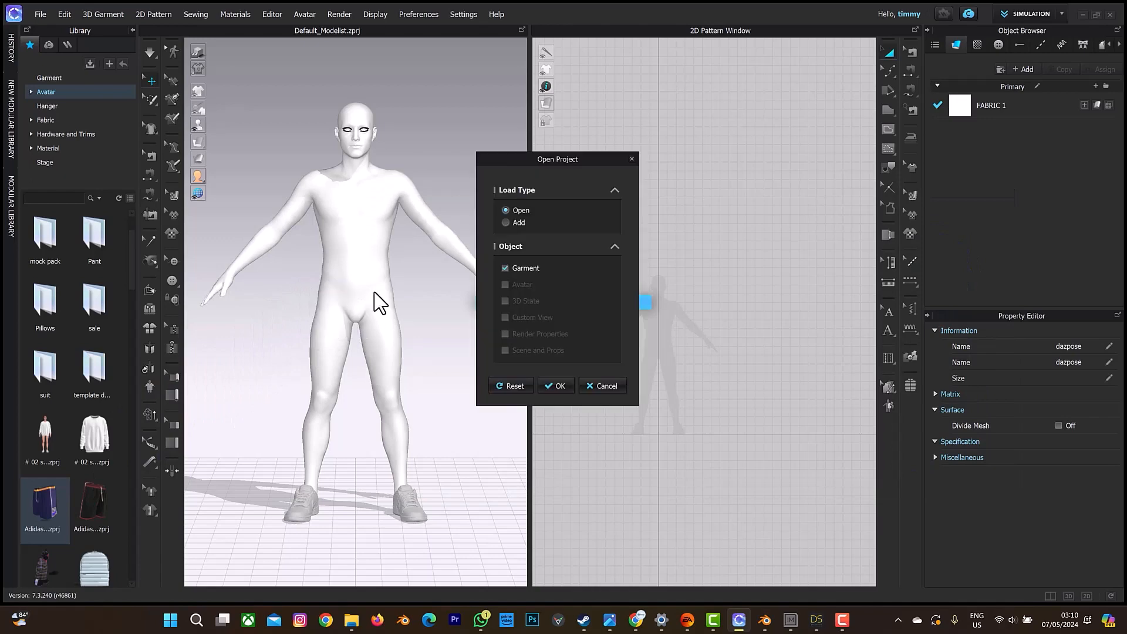
{"action": "left_click", "coordinate": [516, 222]}
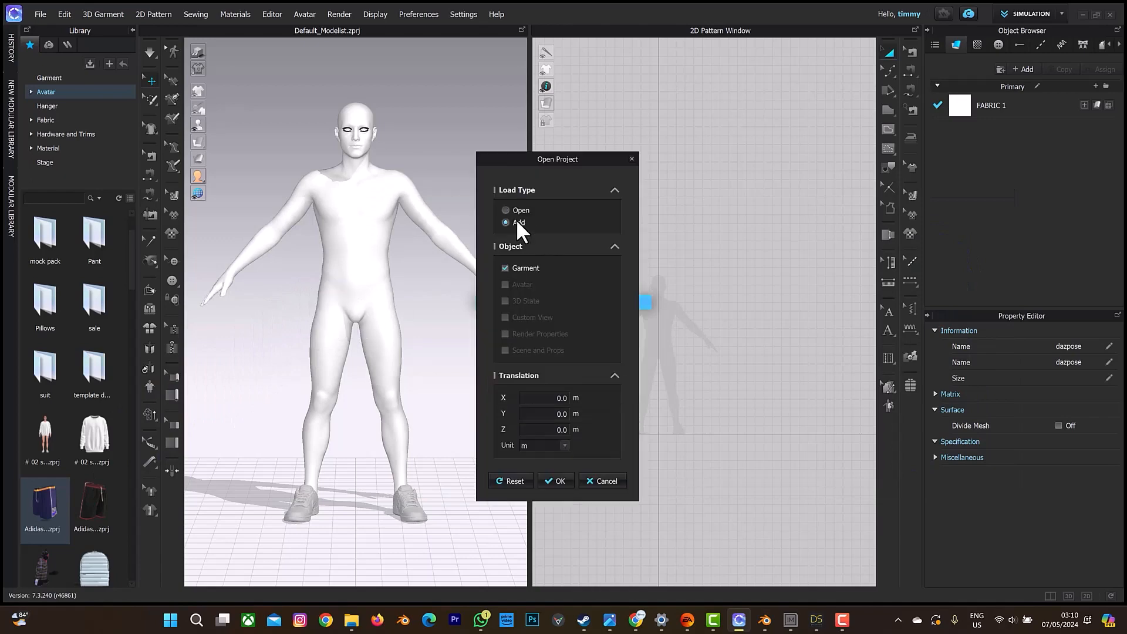
{"action": "left_click", "coordinate": [559, 481]}
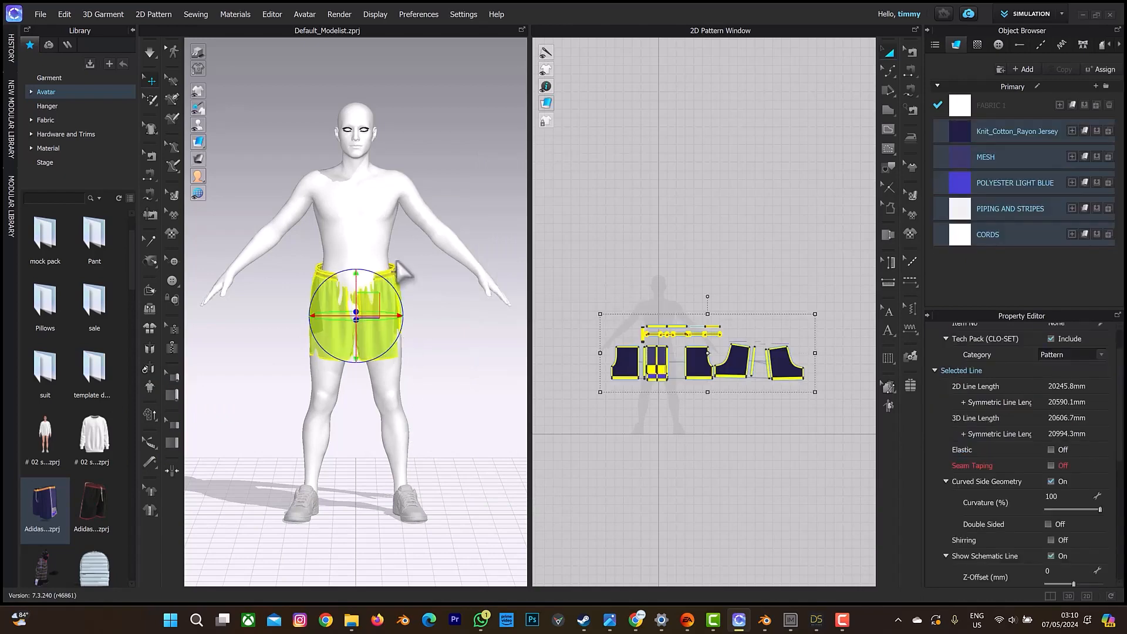
{"action": "right_click_drag", "start_coordinate": [395, 281], "coordinate": [357, 231]}
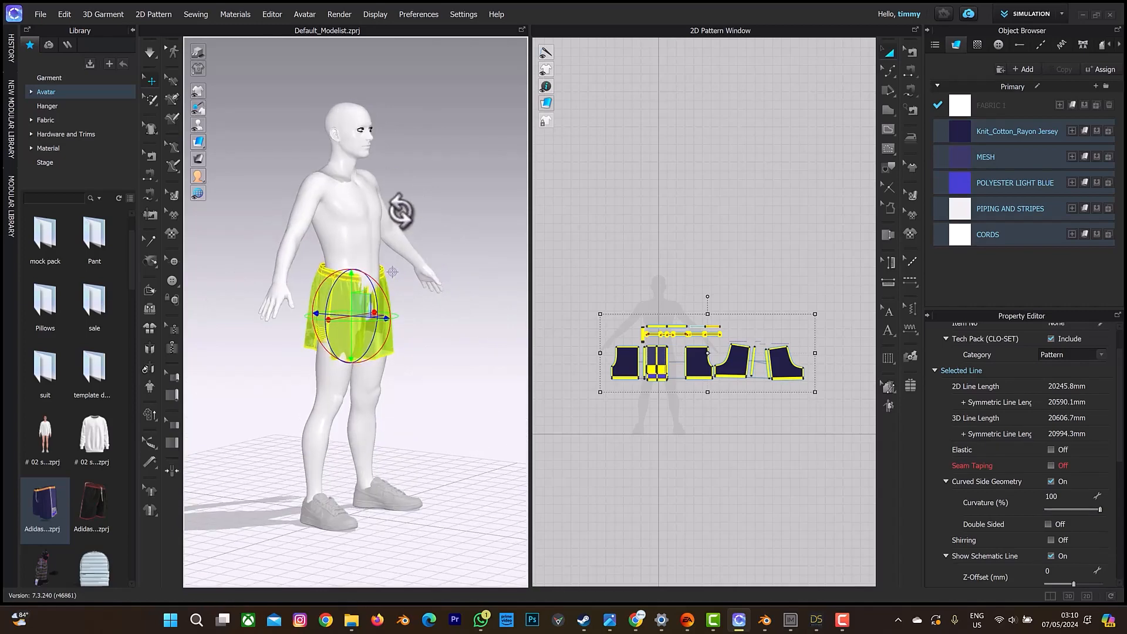
{"action": "right_click_drag", "start_coordinate": [427, 229], "coordinate": [368, 219]}
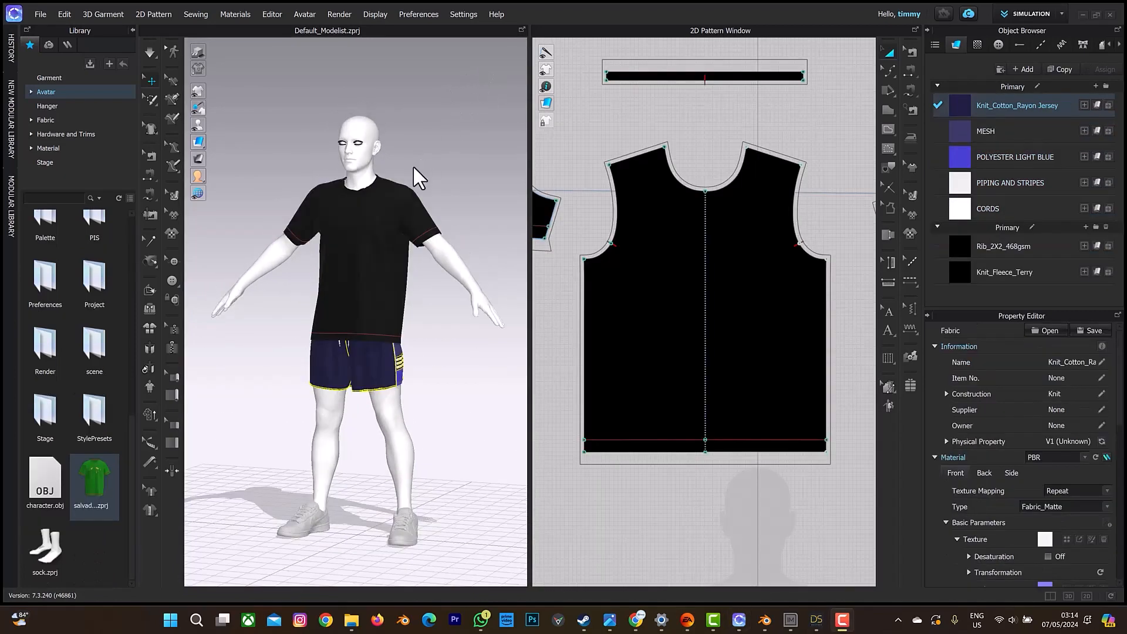
{"action": "right_click_drag", "start_coordinate": [413, 164], "coordinate": [371, 186]}
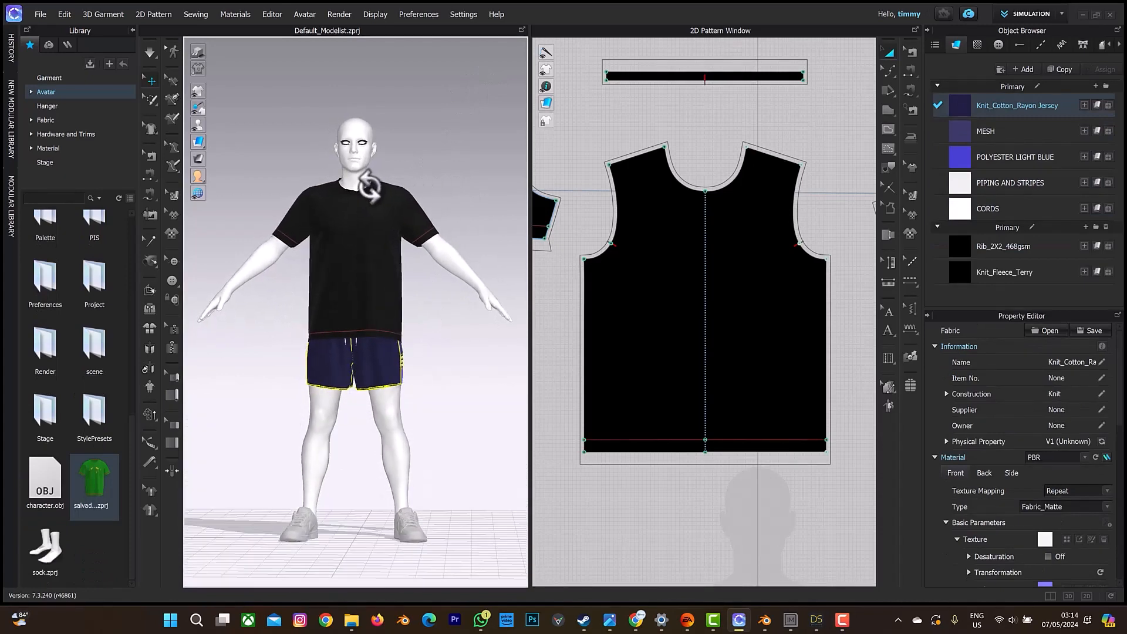
Switch from Simulation mode to the UV Editor and bring all garment UVs into view.
{"action": "left_click", "coordinate": [1038, 8]}
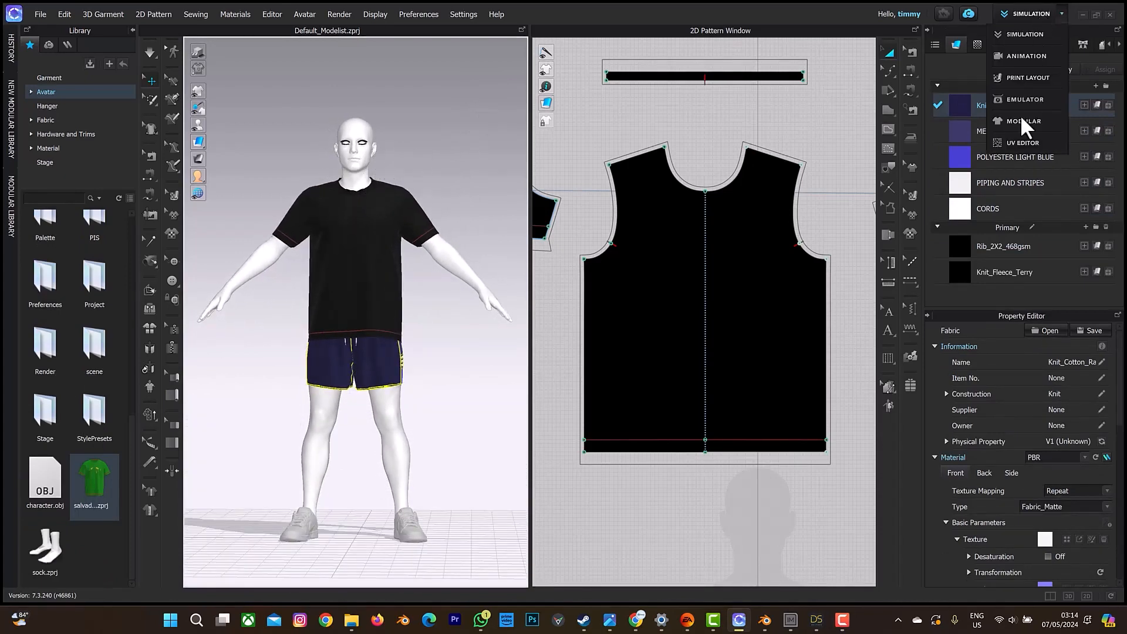
{"action": "left_click", "coordinate": [1020, 140]}
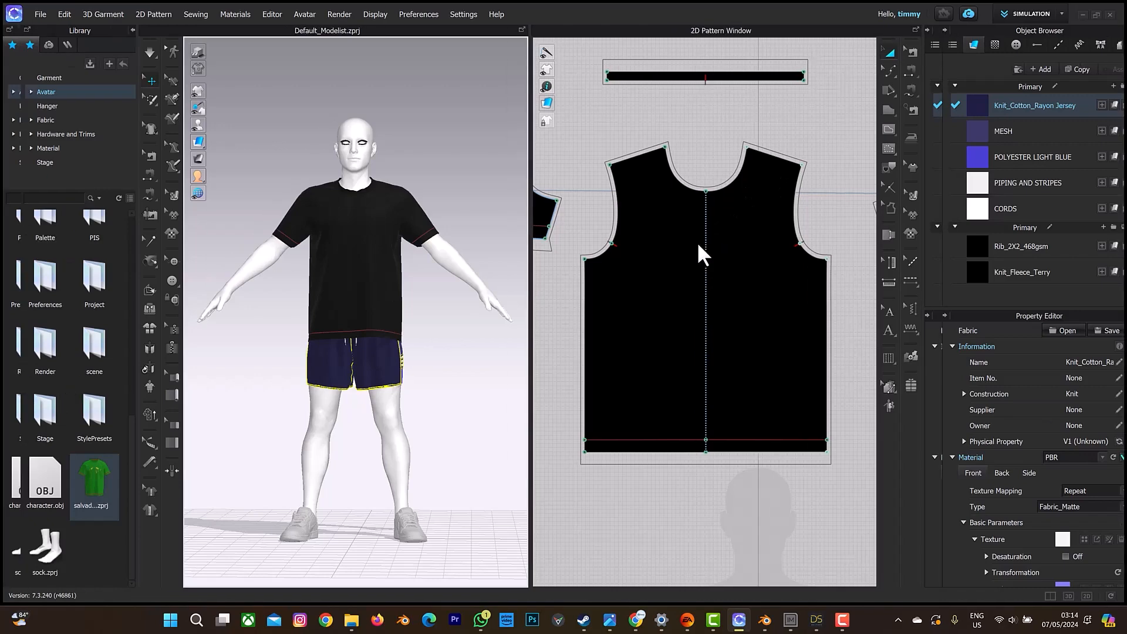
{"action": "scroll", "coordinate": [722, 267], "scroll_direction": "down", "scroll_amount": 5}
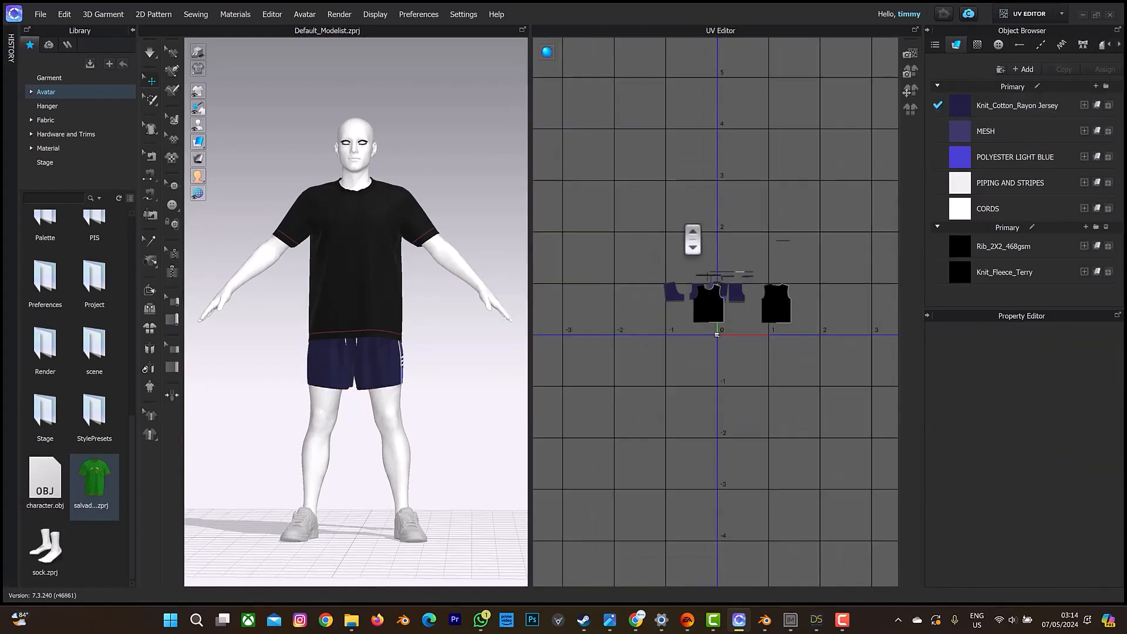
Select all shirt and shorts patterns and pack their UVs into the 0 to 1 area with 0.001 padding and a 95 packing ratio.
{"action": "key", "text": "ctrl+a"}
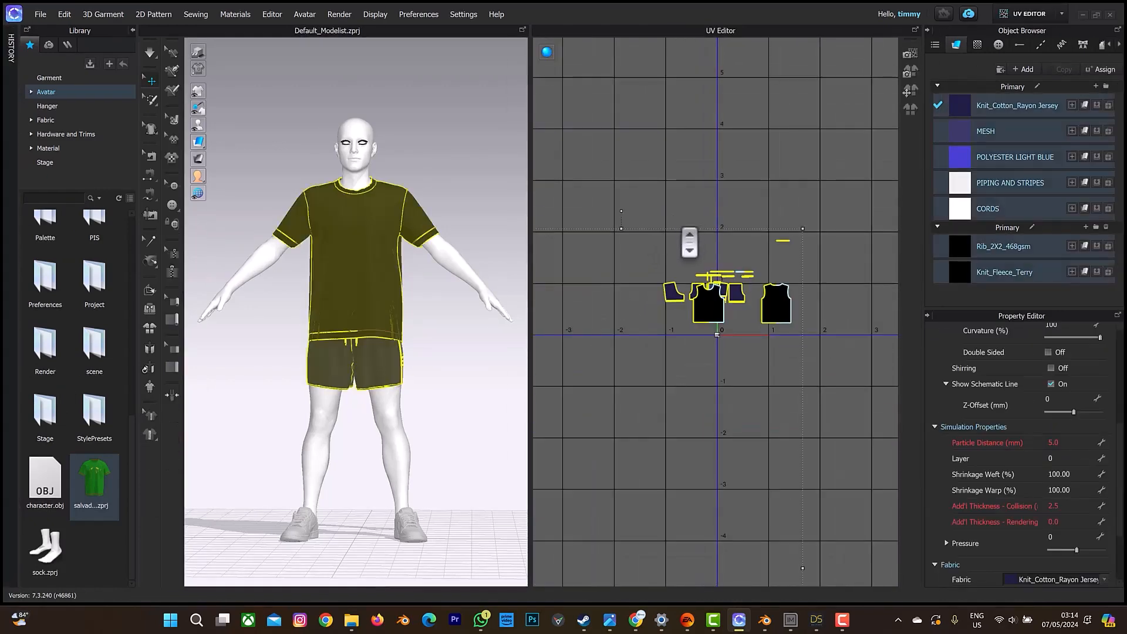
{"action": "left_click", "coordinate": [911, 108]}
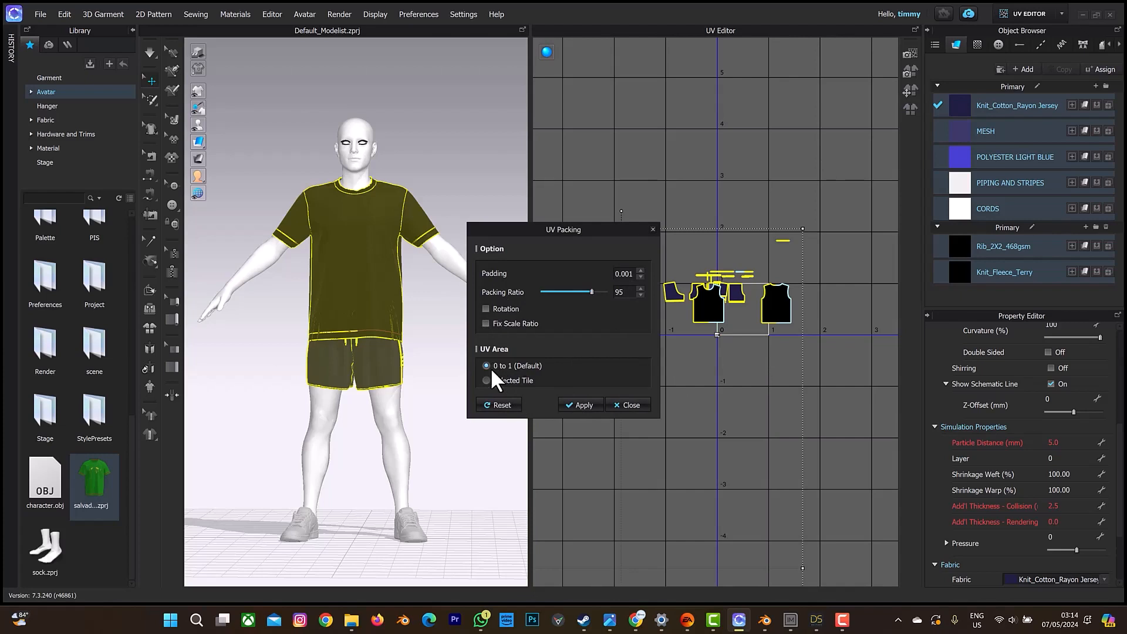
{"action": "left_click", "coordinate": [582, 404]}
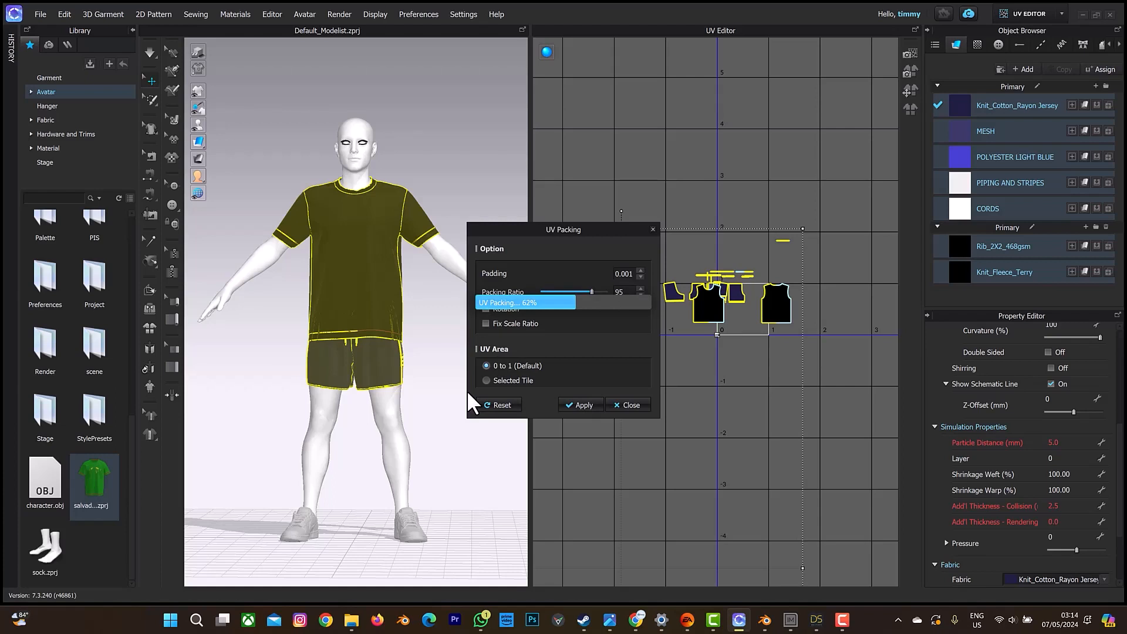
{"action": "left_click", "coordinate": [590, 409]}
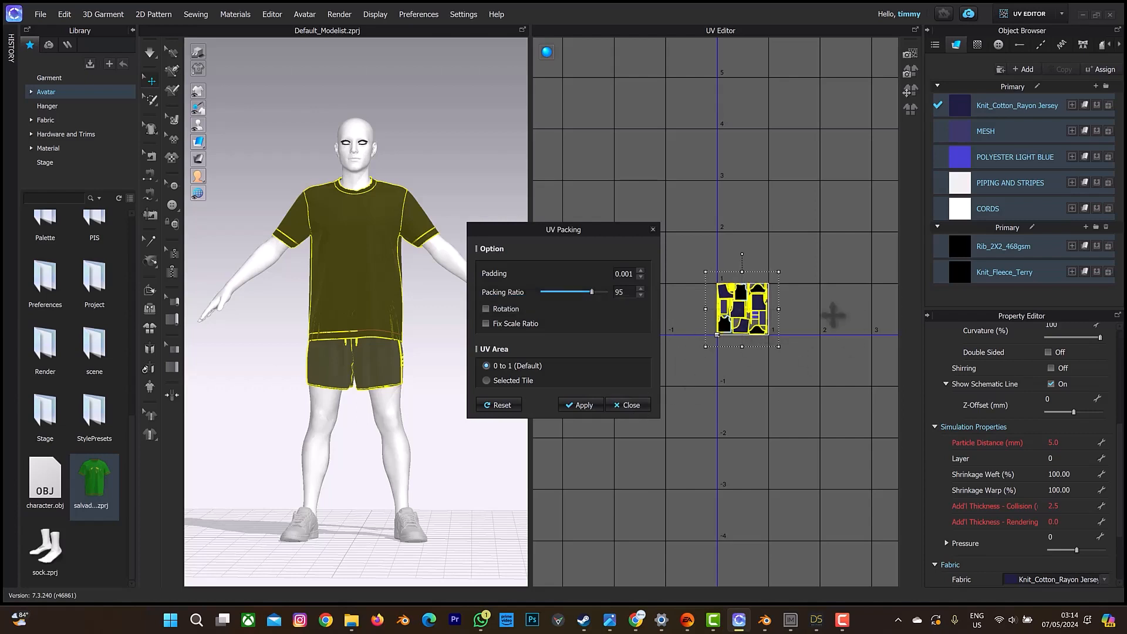
{"action": "left_click", "coordinate": [623, 405]}
{"action": "scroll", "coordinate": [800, 287], "scroll_direction": "up", "scroll_amount": 4}
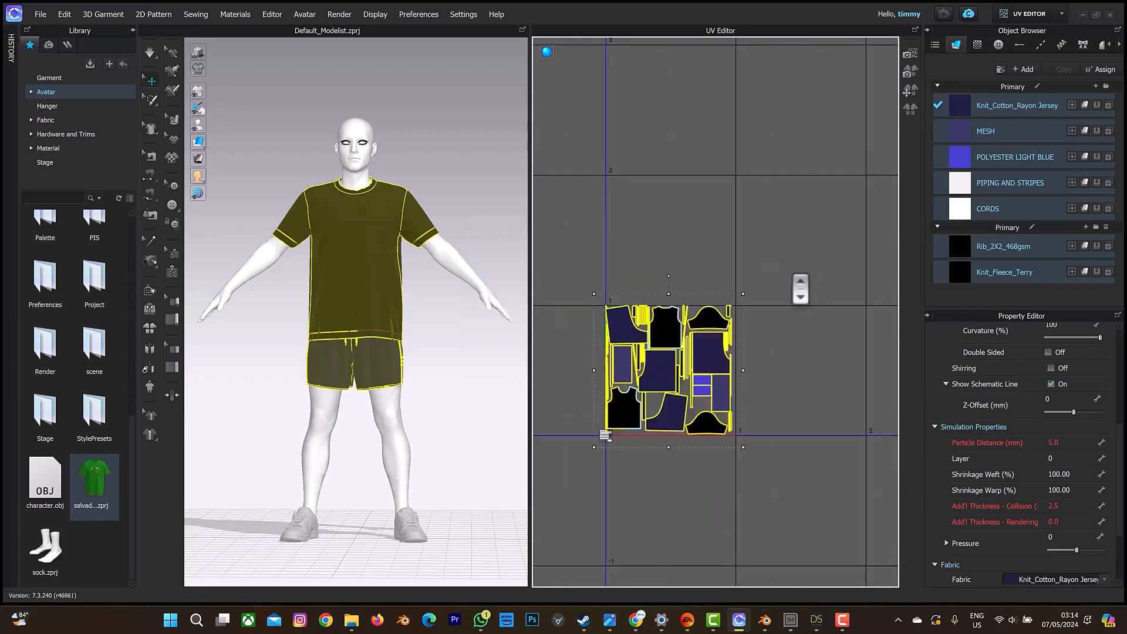
{"action": "scroll", "coordinate": [800, 288], "scroll_direction": "up", "scroll_amount": 2}
{"action": "left_click", "coordinate": [824, 216]}
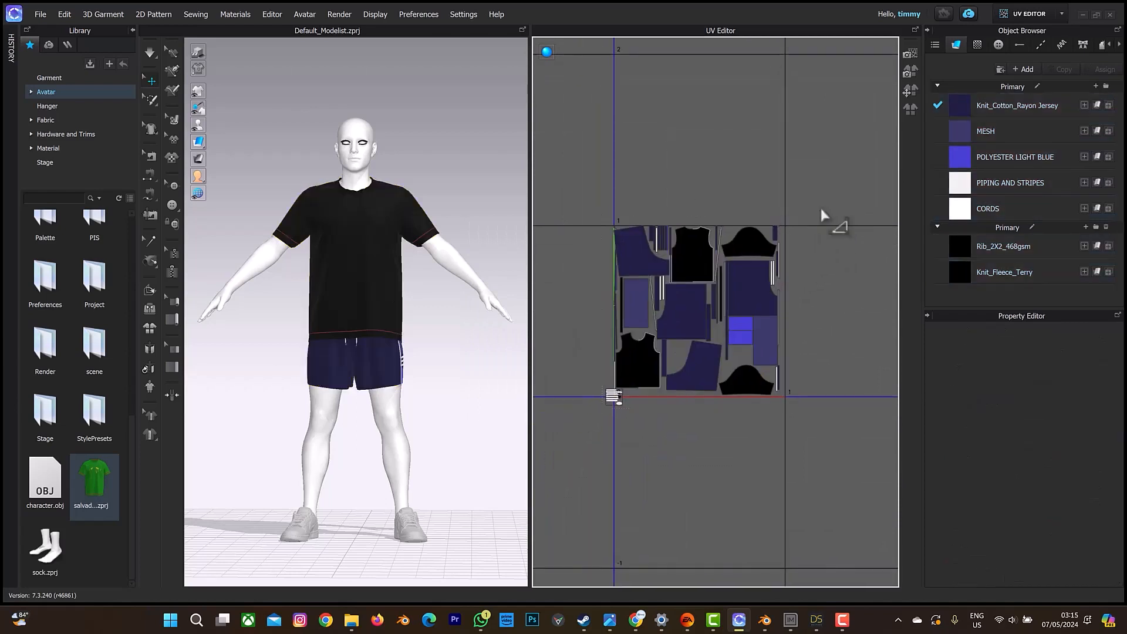
Return to Simulation mode and open the dazframe0 file for OBJ import.
{"action": "left_click", "coordinate": [1037, 17]}
{"action": "left_click", "coordinate": [1034, 34]}
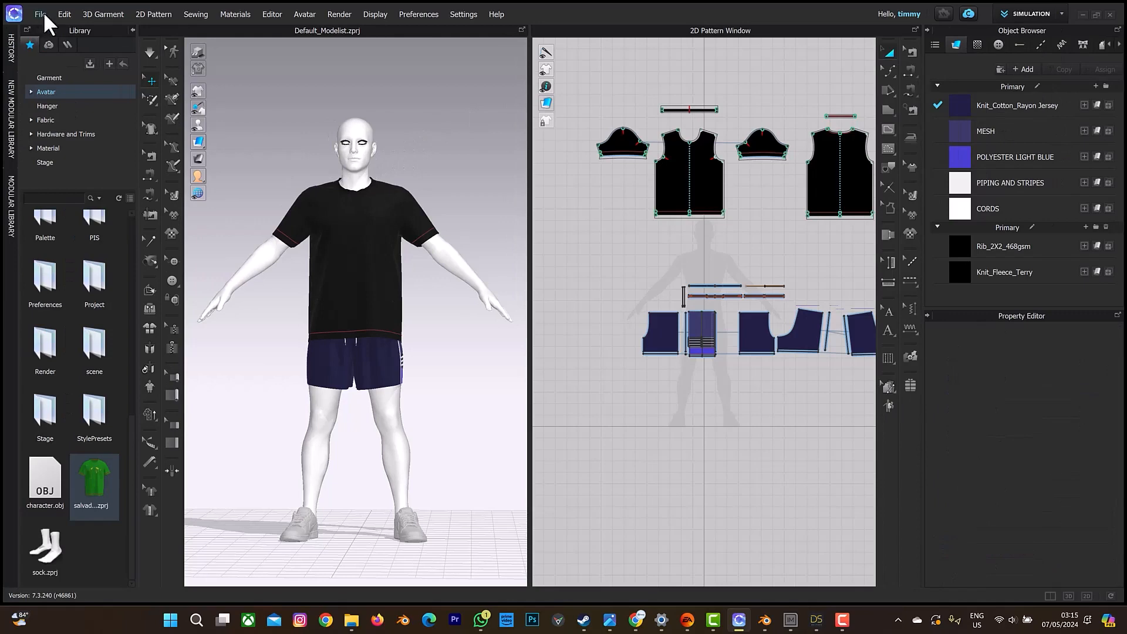
{"action": "left_click", "coordinate": [41, 13]}
{"action": "mouse_move", "coordinate": [55, 107]}
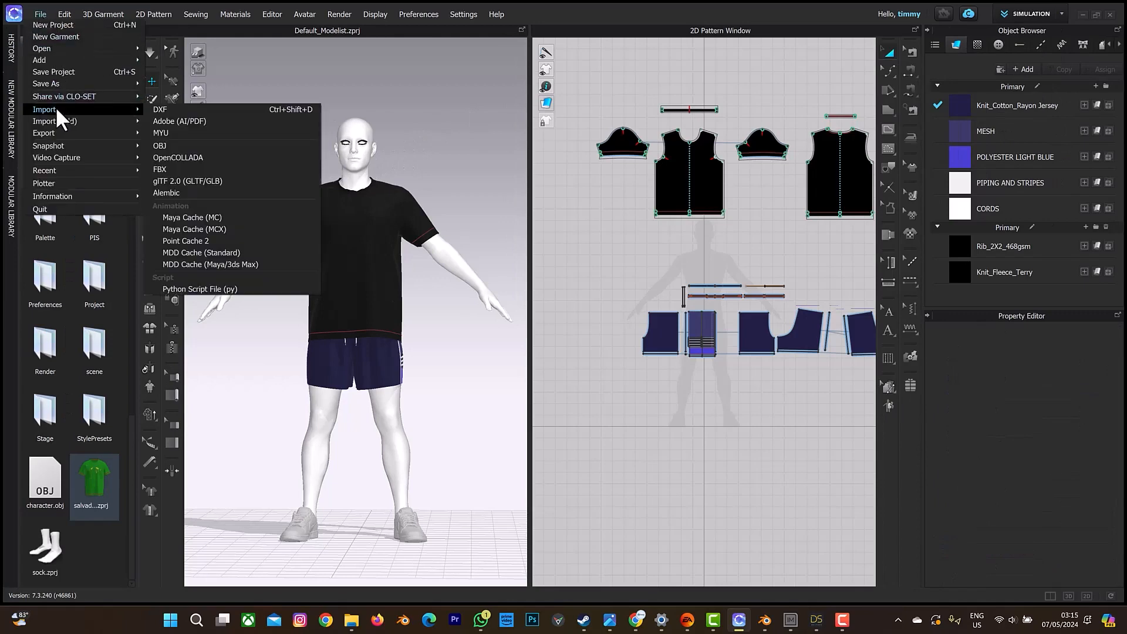
{"action": "left_click", "coordinate": [192, 148]}
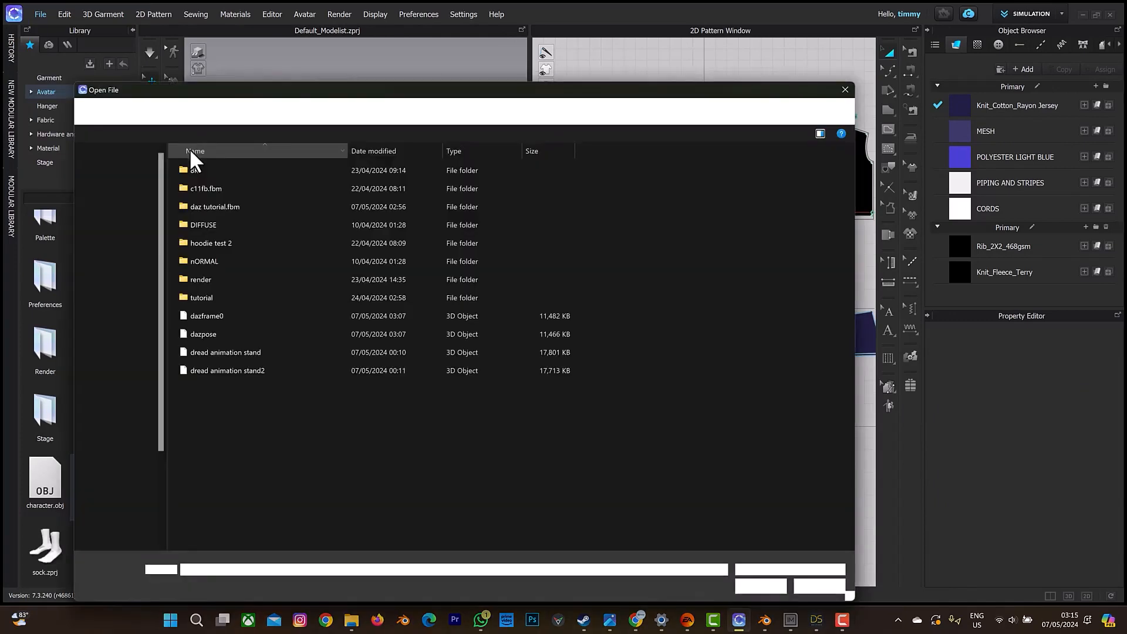
{"action": "left_click", "coordinate": [226, 316]}
{"action": "left_click", "coordinate": [762, 583]}
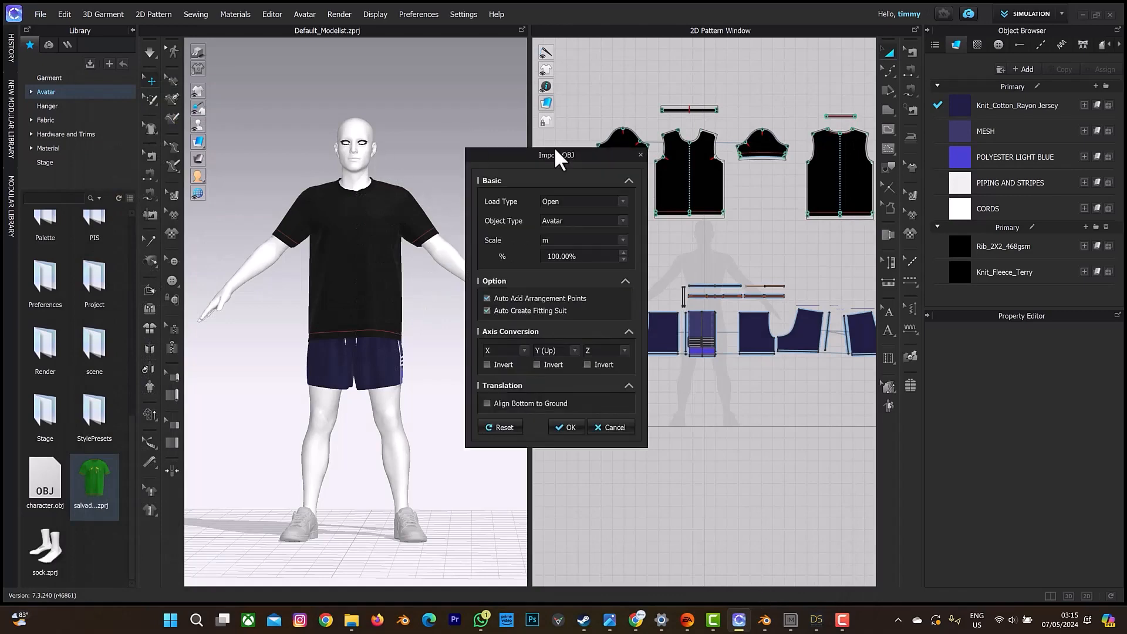
Import the OBJ with Load Type Add as a Morph Target at 100% scale in metres, using 30 morphing frames.
{"action": "left_click", "coordinate": [558, 201]}
{"action": "left_click", "coordinate": [558, 220]}
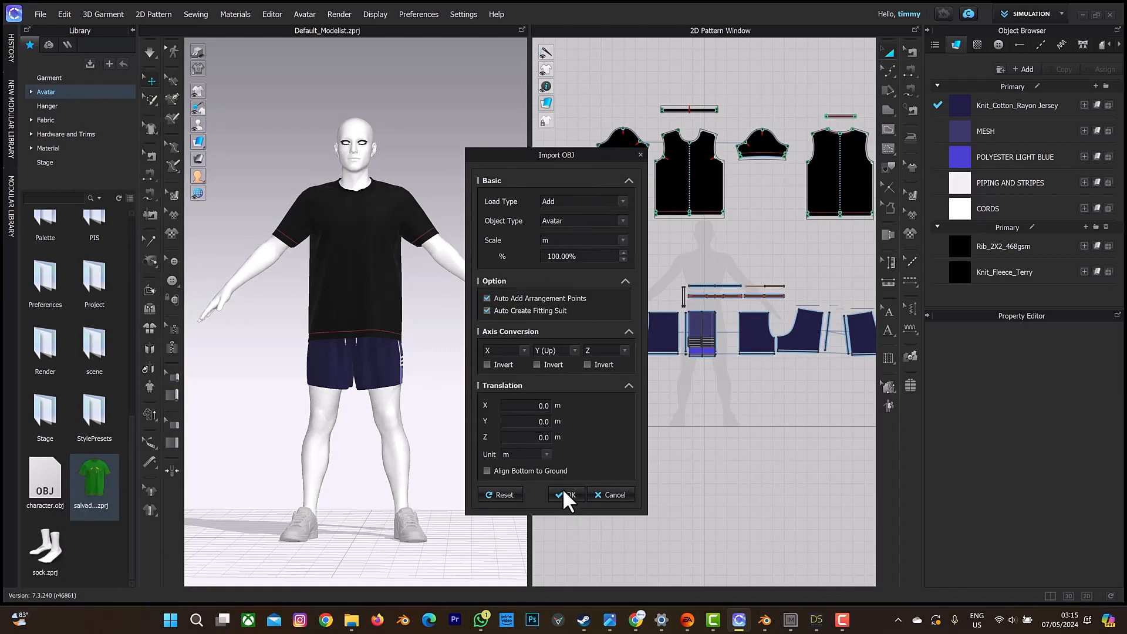
{"action": "left_click", "coordinate": [570, 218]}
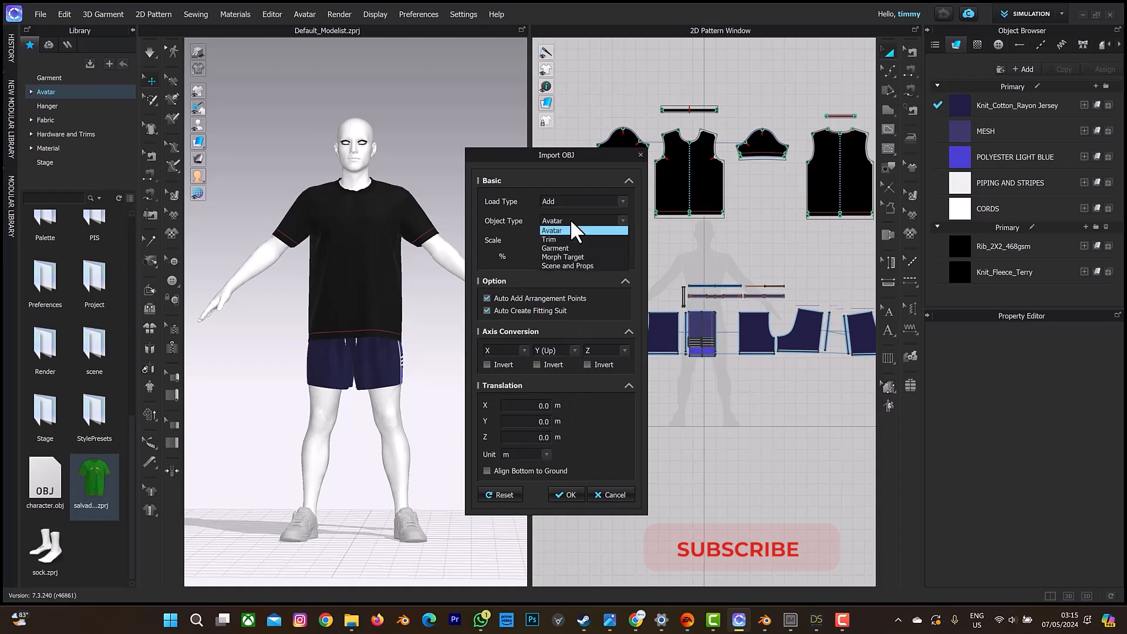
{"action": "left_click", "coordinate": [580, 257]}
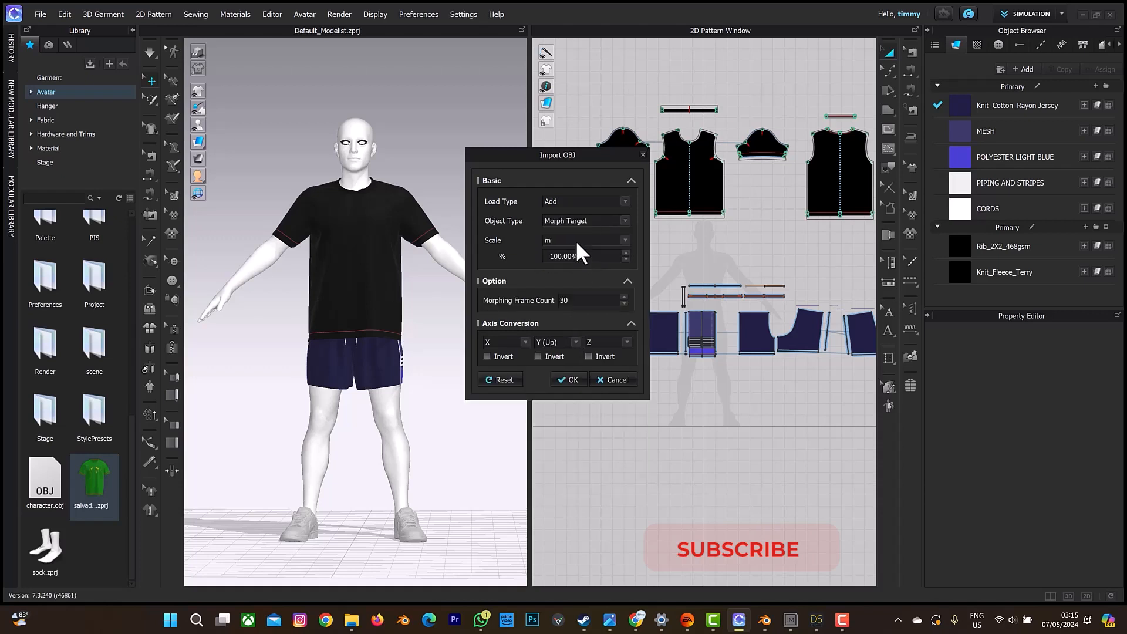
{"action": "left_click", "coordinate": [565, 379]}
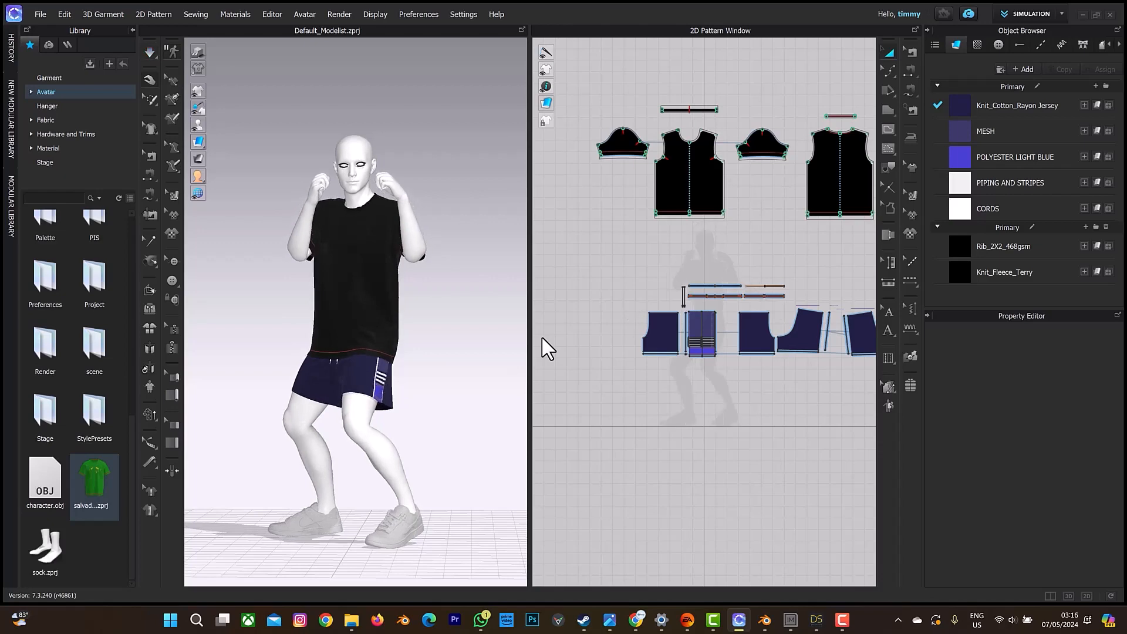
Delete the posed OBJ avatar from the scene, keeping the shirt and shorts.
{"action": "right_click_drag", "start_coordinate": [414, 259], "coordinate": [464, 258]}
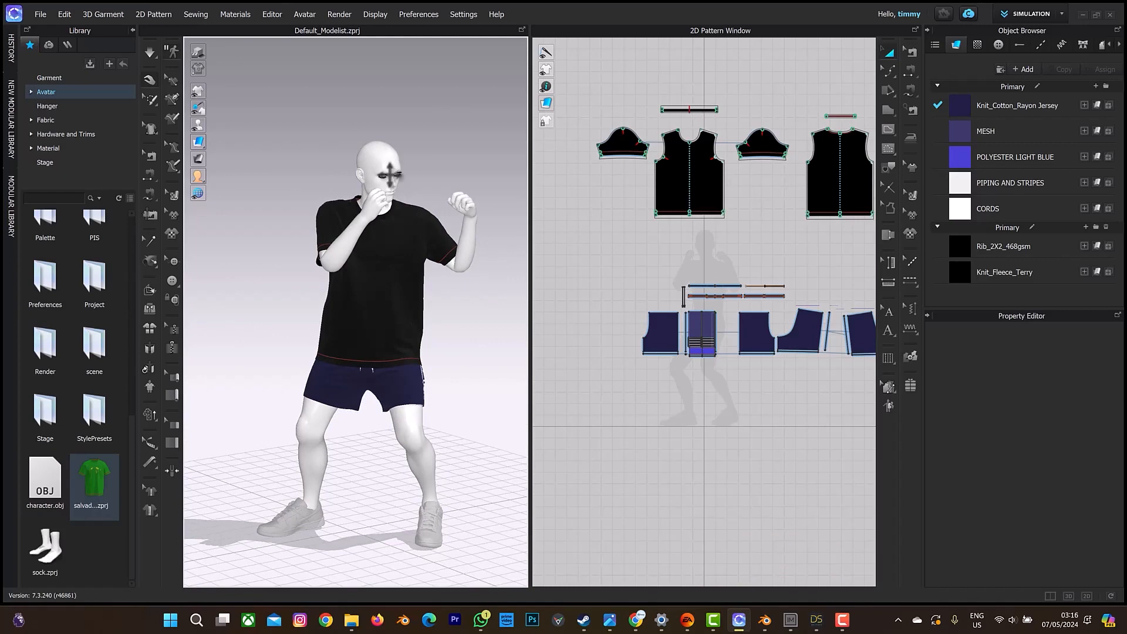
{"action": "left_click", "coordinate": [385, 166]}
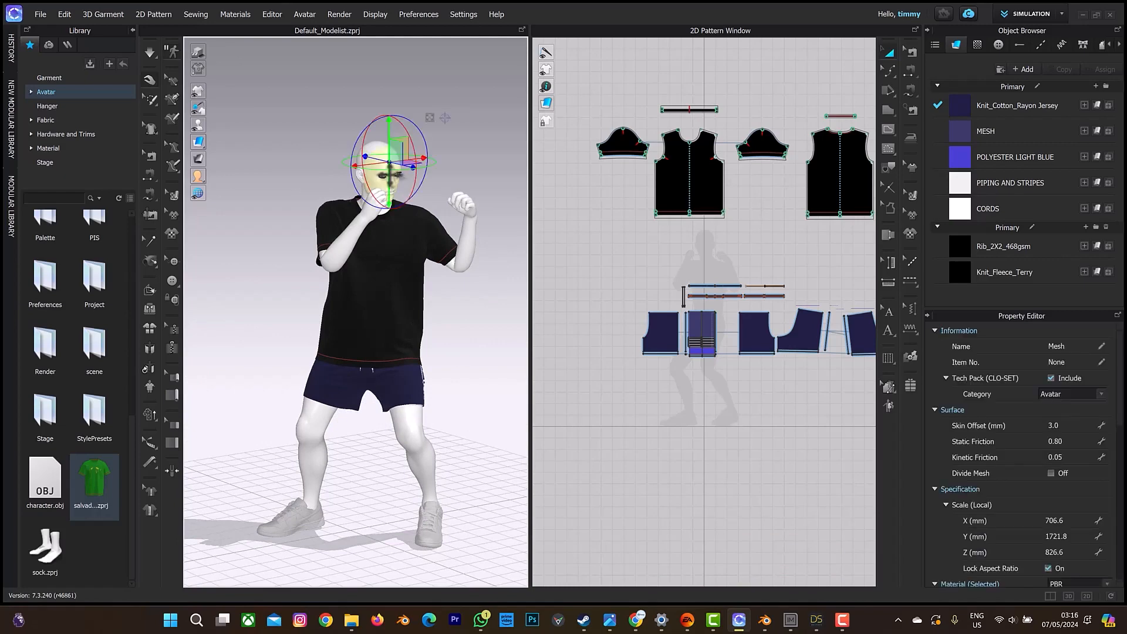
{"action": "key", "text": "Delete"}
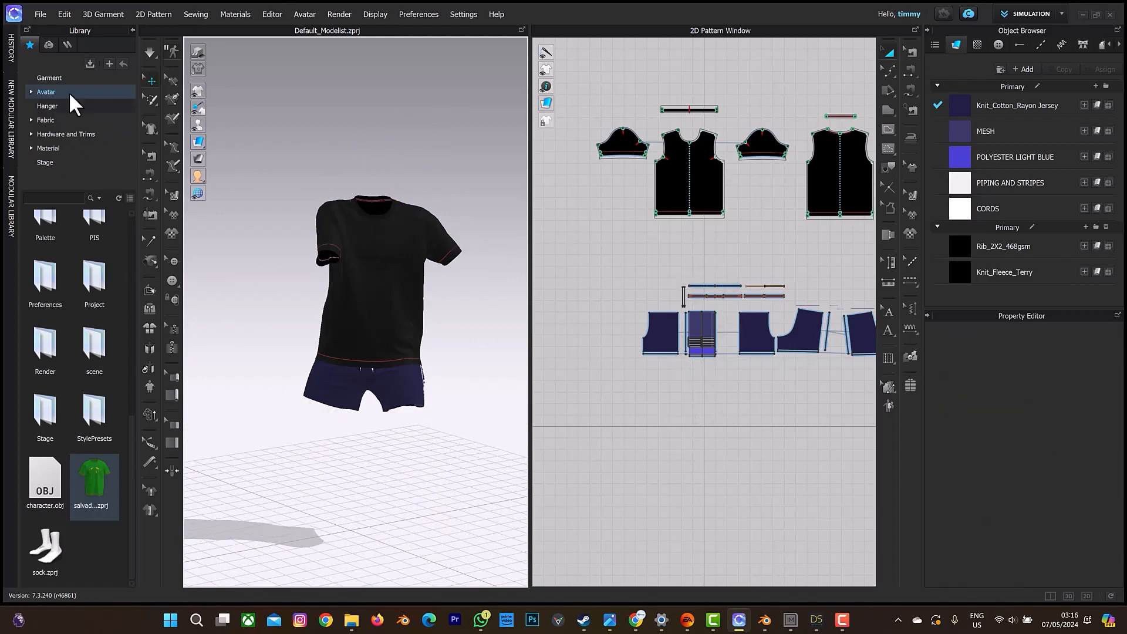
Open daz.abc from the Private Design\tEST folder for Alembic import.
{"action": "left_click", "coordinate": [41, 10]}
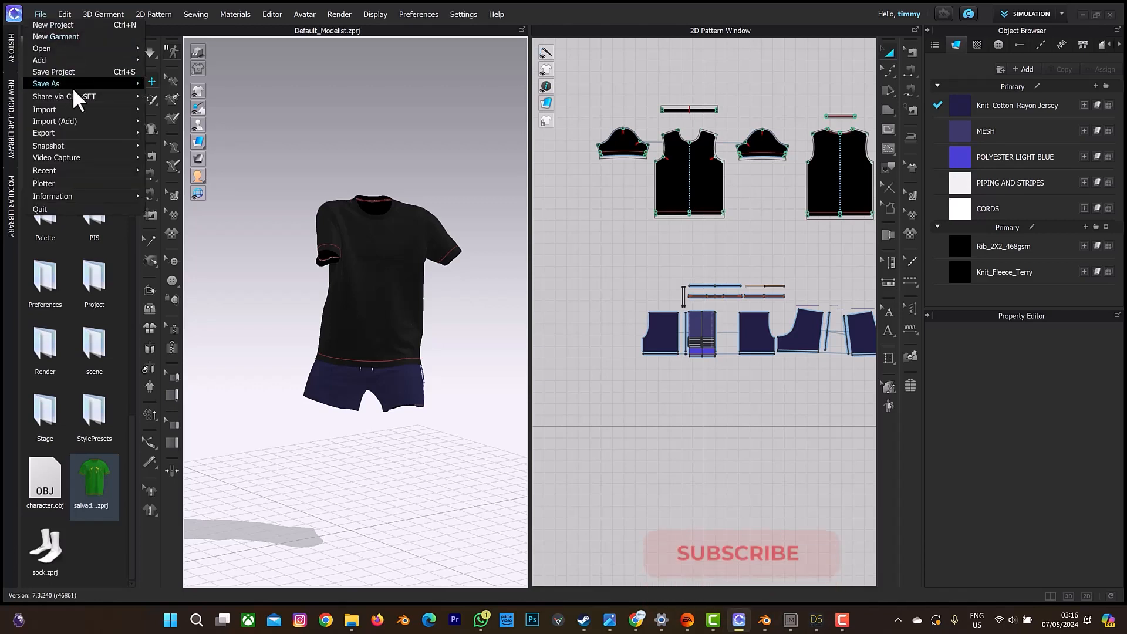
{"action": "mouse_move", "coordinate": [66, 109]}
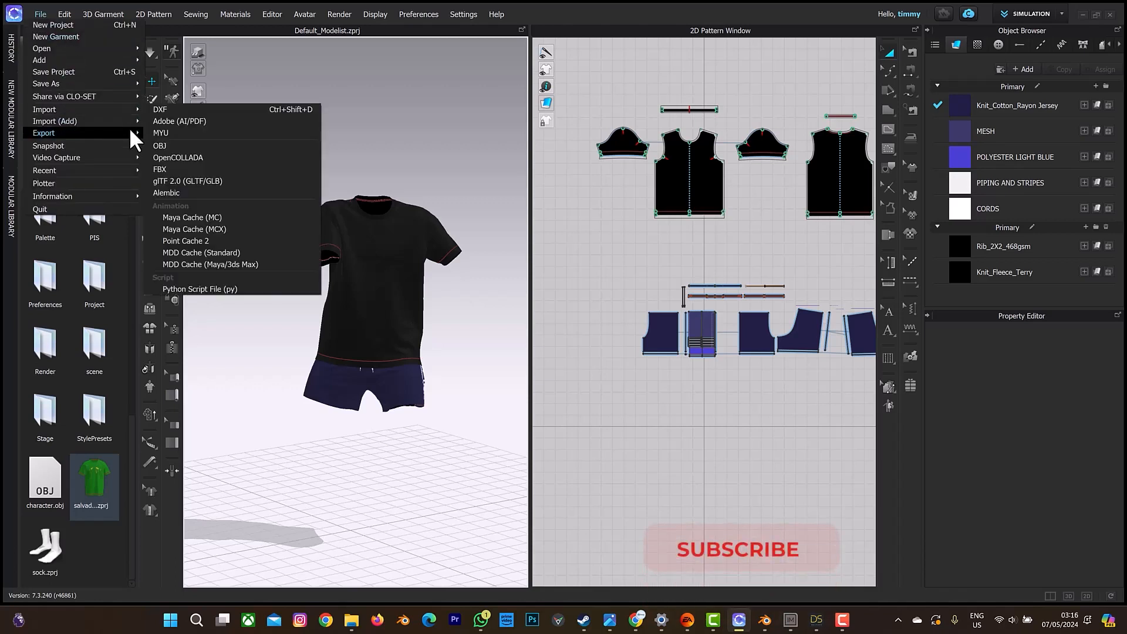
{"action": "left_click", "coordinate": [166, 192]}
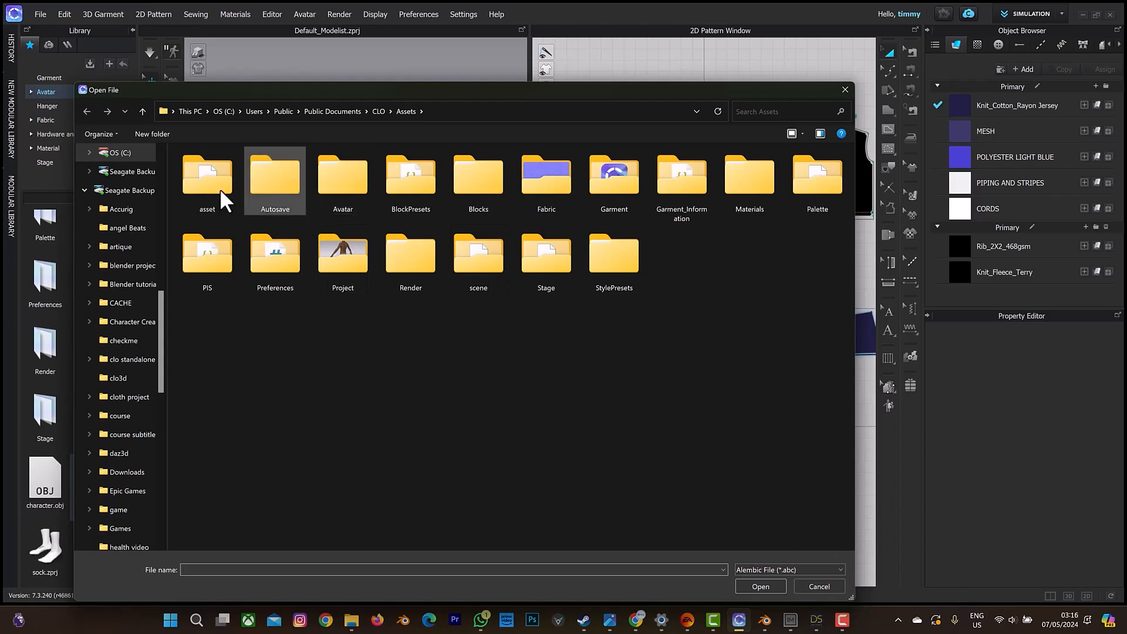
{"action": "scroll", "coordinate": [121, 276], "scroll_direction": "up", "scroll_amount": 2}
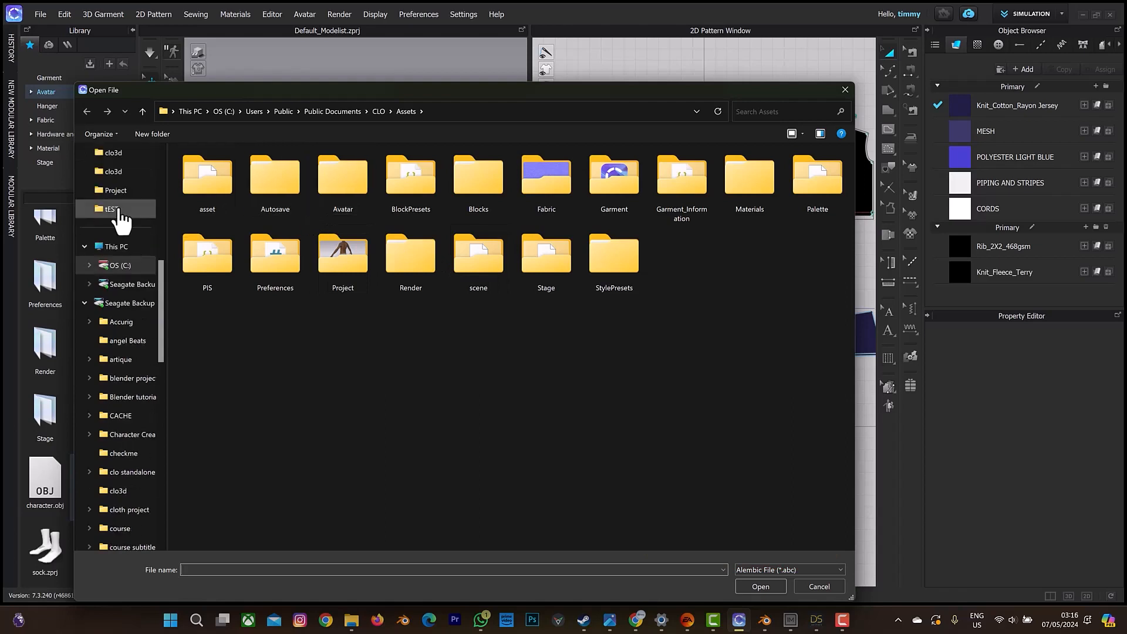
{"action": "left_click", "coordinate": [115, 209]}
{"action": "left_click", "coordinate": [230, 317]}
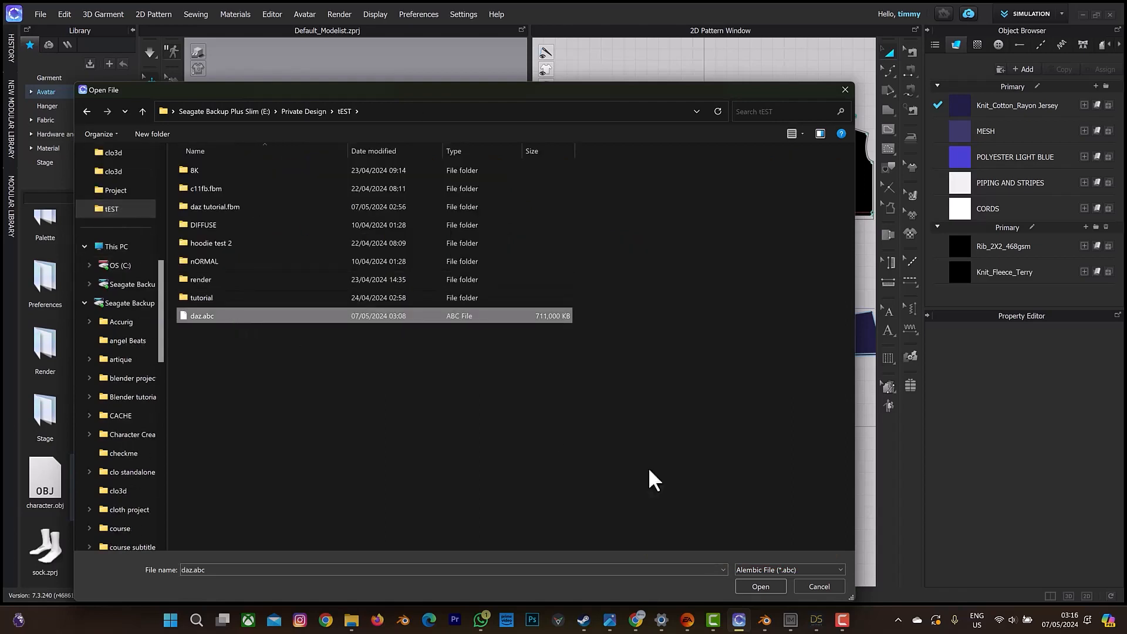
{"action": "left_click", "coordinate": [759, 586]}
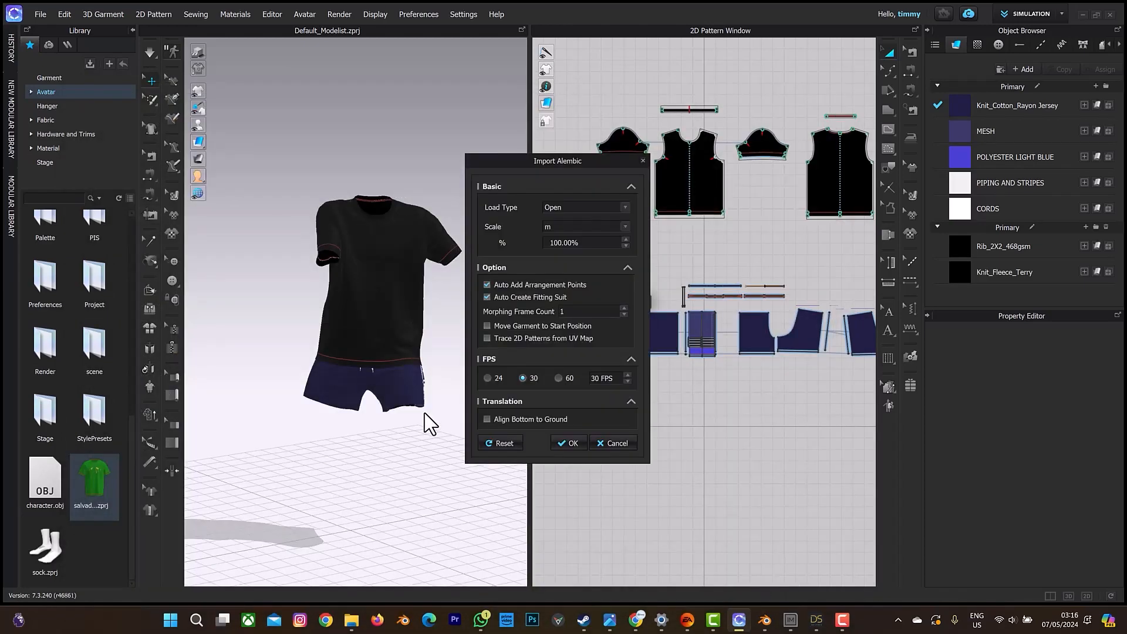
Import the Alembic animation with Load Type Add at 100% scale in metres and 30 FPS, and bring the avatar into view.
{"action": "left_click", "coordinate": [580, 207]}
{"action": "left_click", "coordinate": [579, 221]}
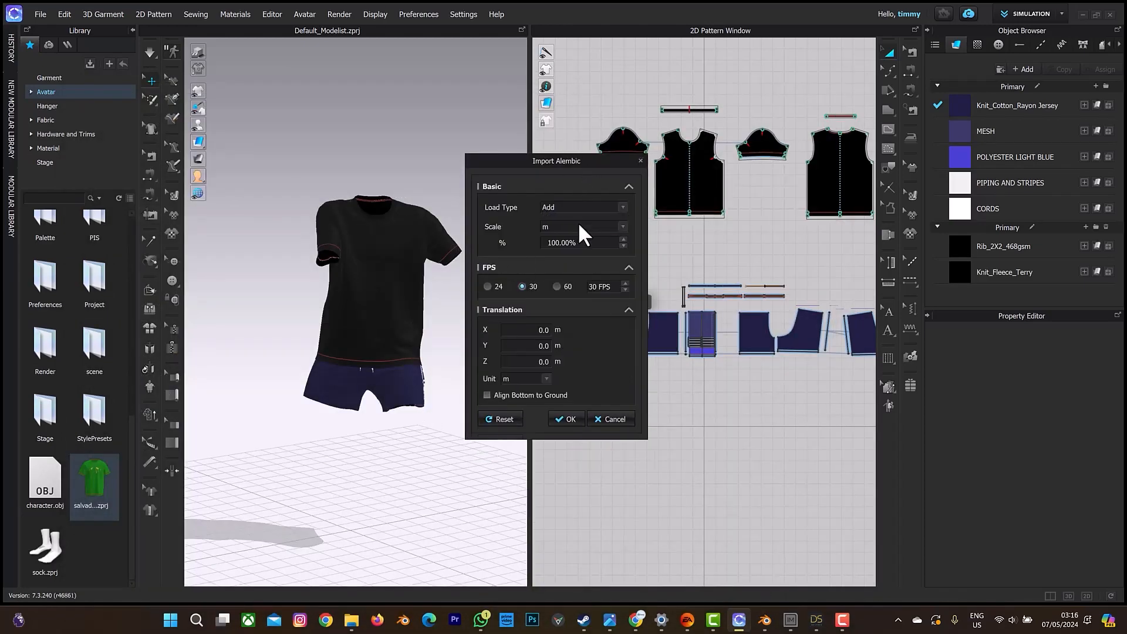
{"action": "left_click", "coordinate": [565, 419]}
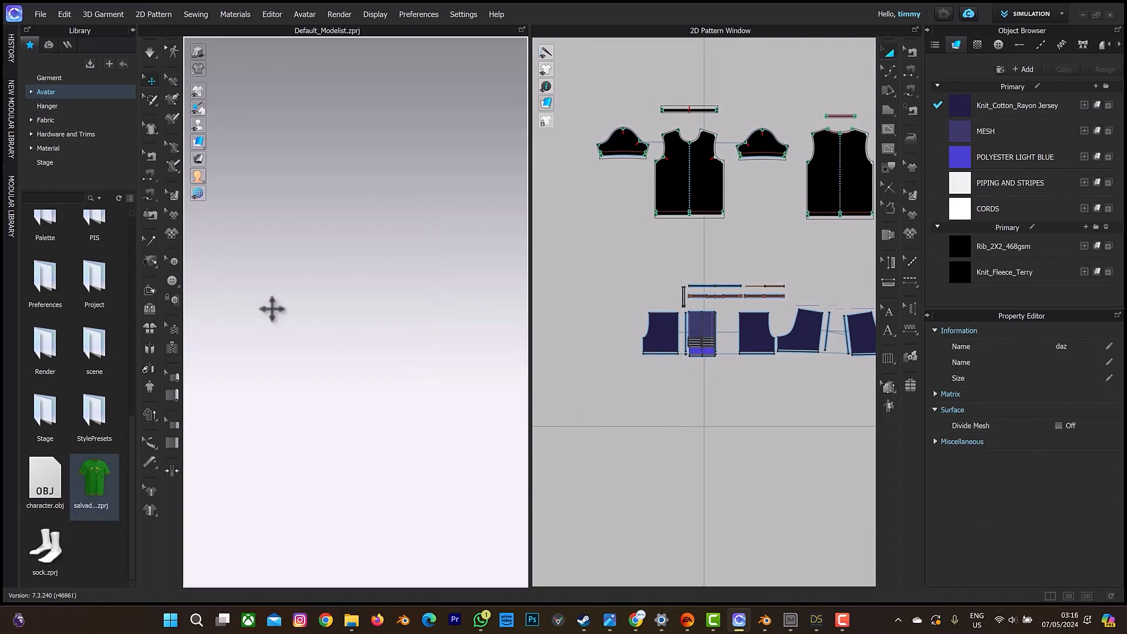
{"action": "key", "text": "2"}
{"action": "scroll", "coordinate": [290, 312], "scroll_direction": "down", "scroll_amount": 5}
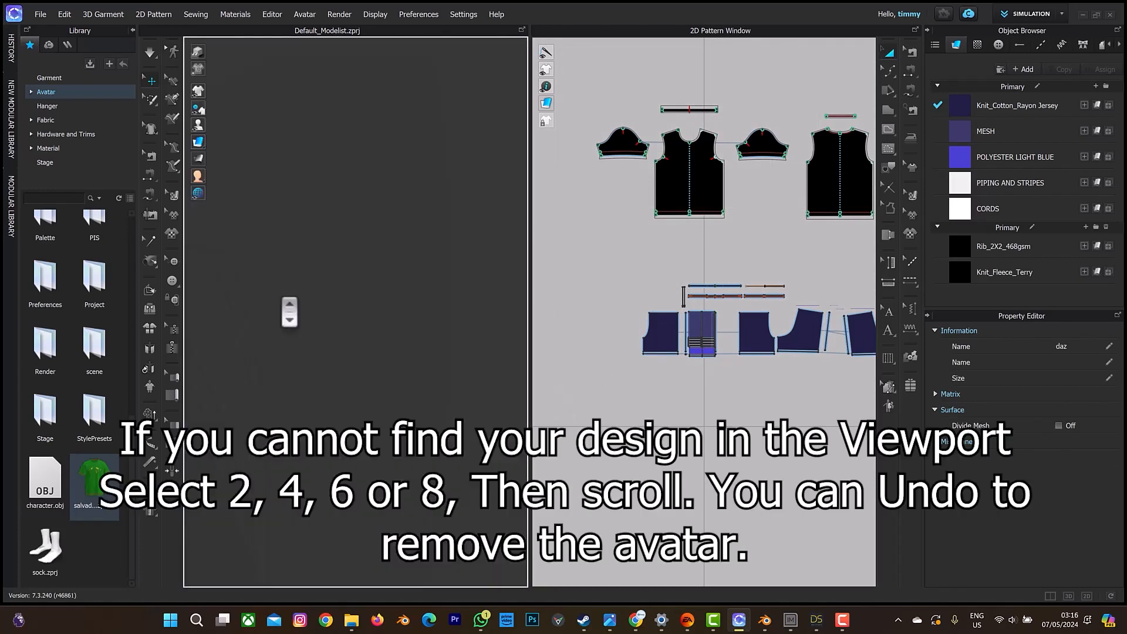
{"action": "scroll", "coordinate": [289, 312], "scroll_direction": "up", "scroll_amount": 3}
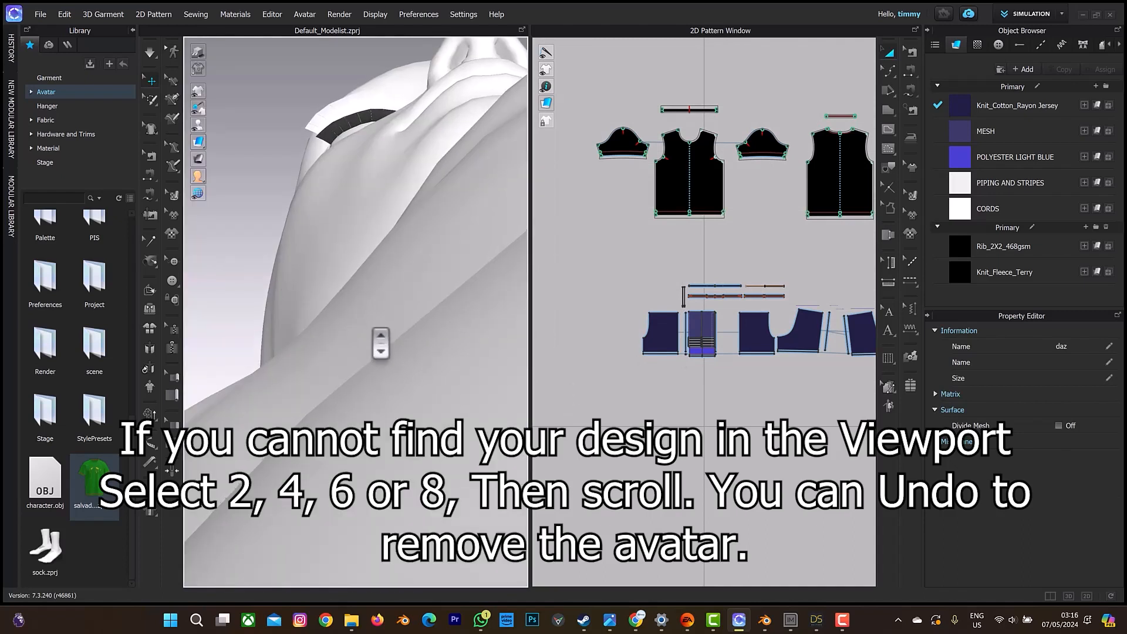
{"action": "scroll", "coordinate": [447, 176], "scroll_direction": "down", "scroll_amount": 3}
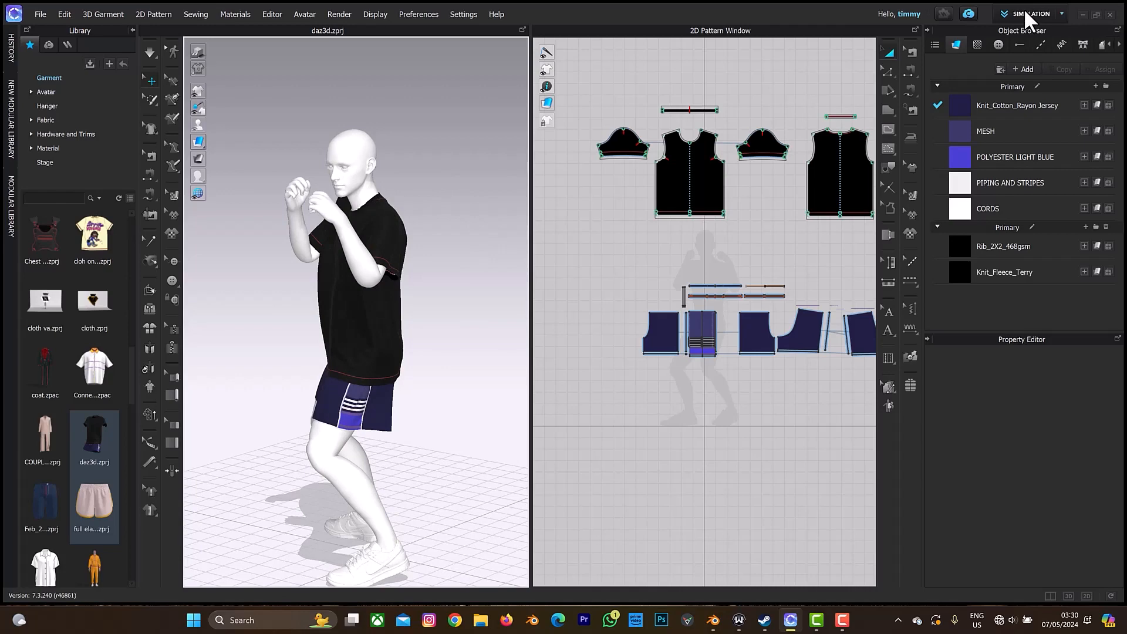
Switch to Animation mode, review the recorded garment animation from frame 0 to about frame 137 and return to the start frame.
{"action": "left_click", "coordinate": [1026, 14]}
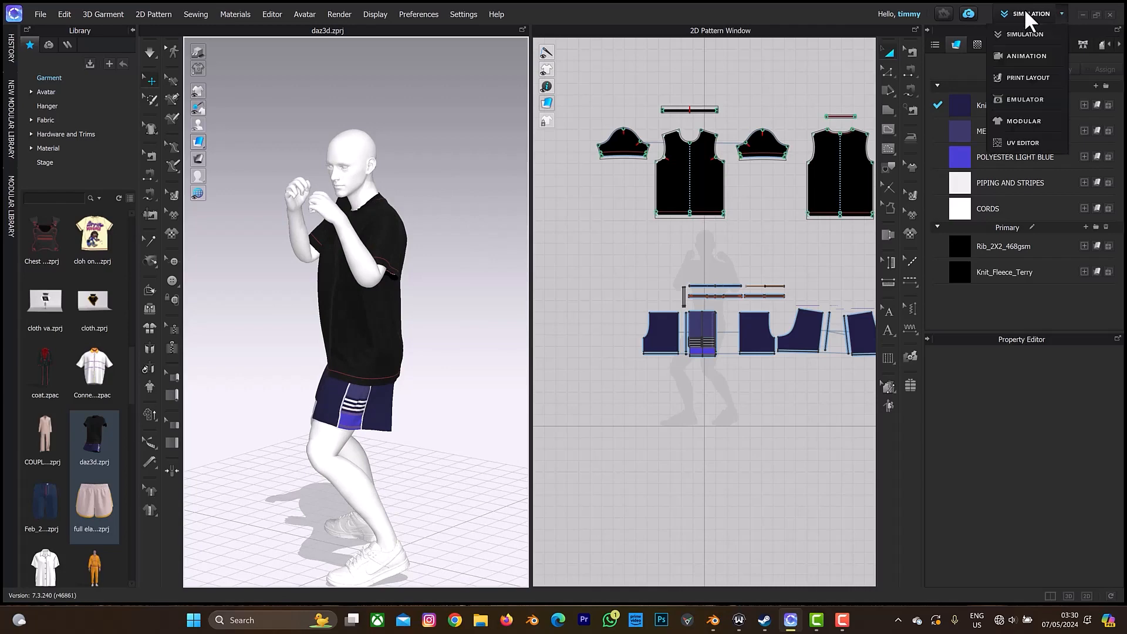
{"action": "left_click", "coordinate": [1025, 55]}
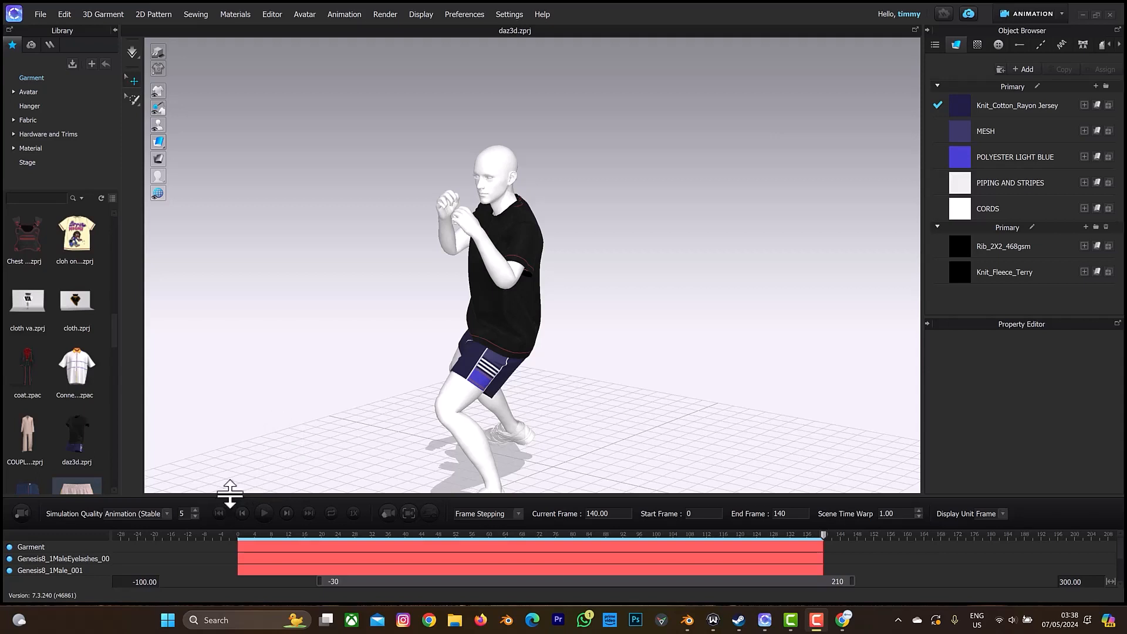
{"action": "left_click", "coordinate": [219, 514]}
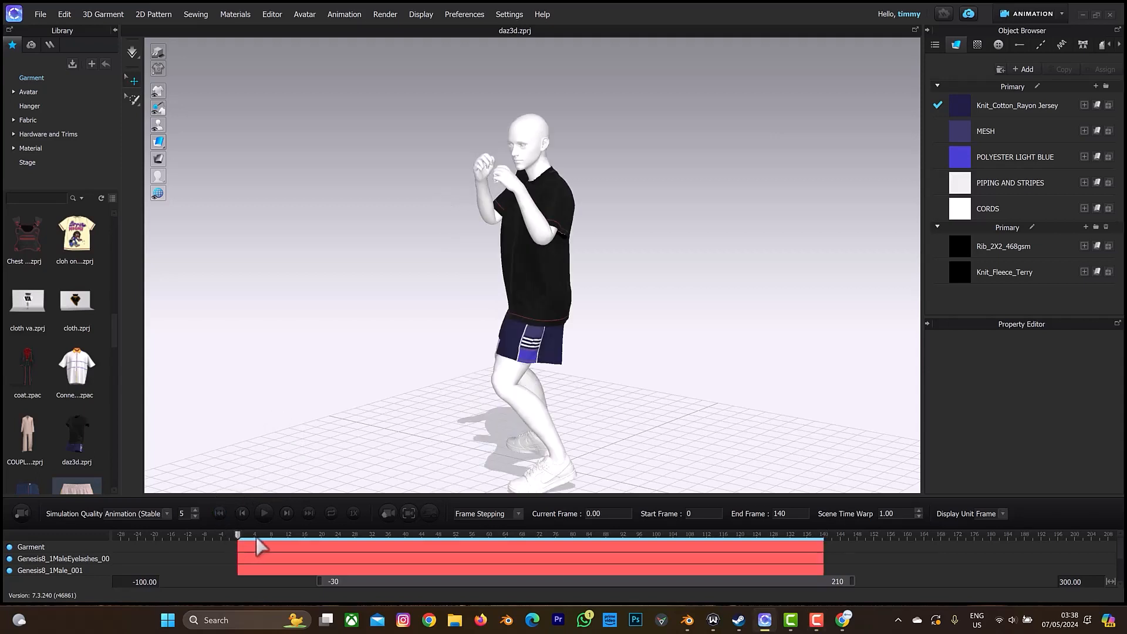
{"action": "left_click_drag", "start_coordinate": [260, 537], "coordinate": [815, 545]}
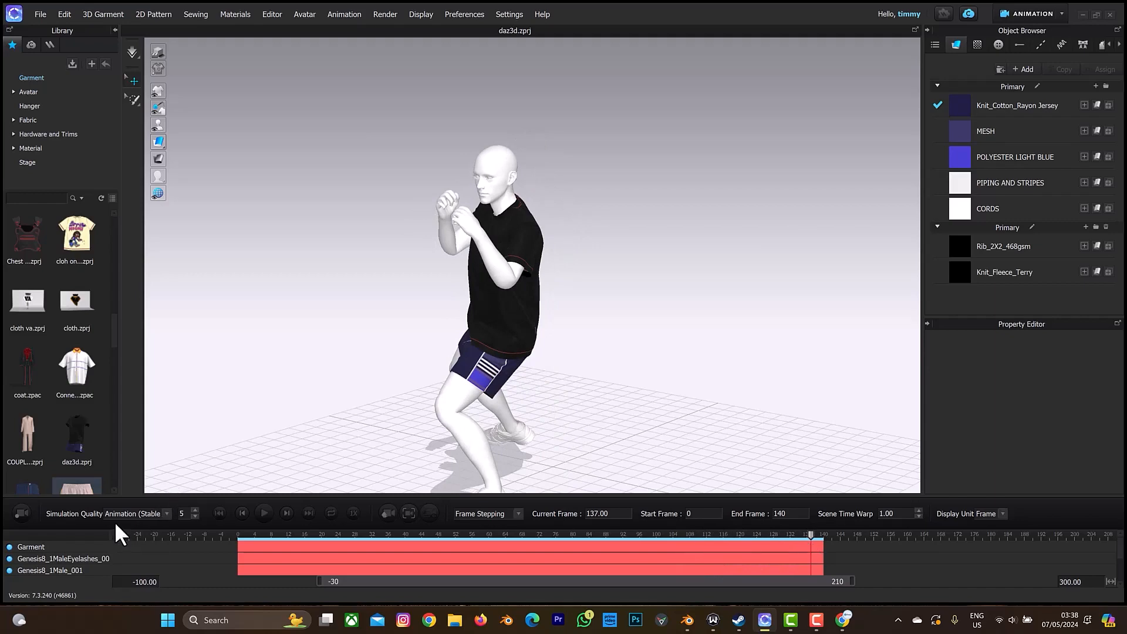
{"action": "right_click_drag", "start_coordinate": [511, 322], "coordinate": [516, 292]}
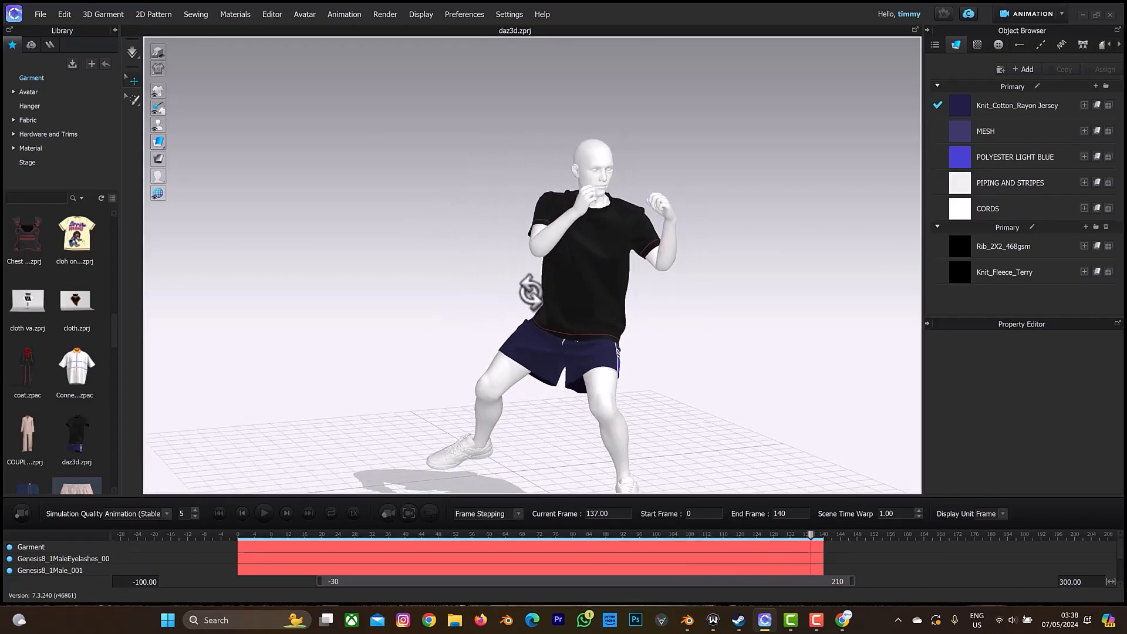
{"action": "left_click", "coordinate": [219, 513]}
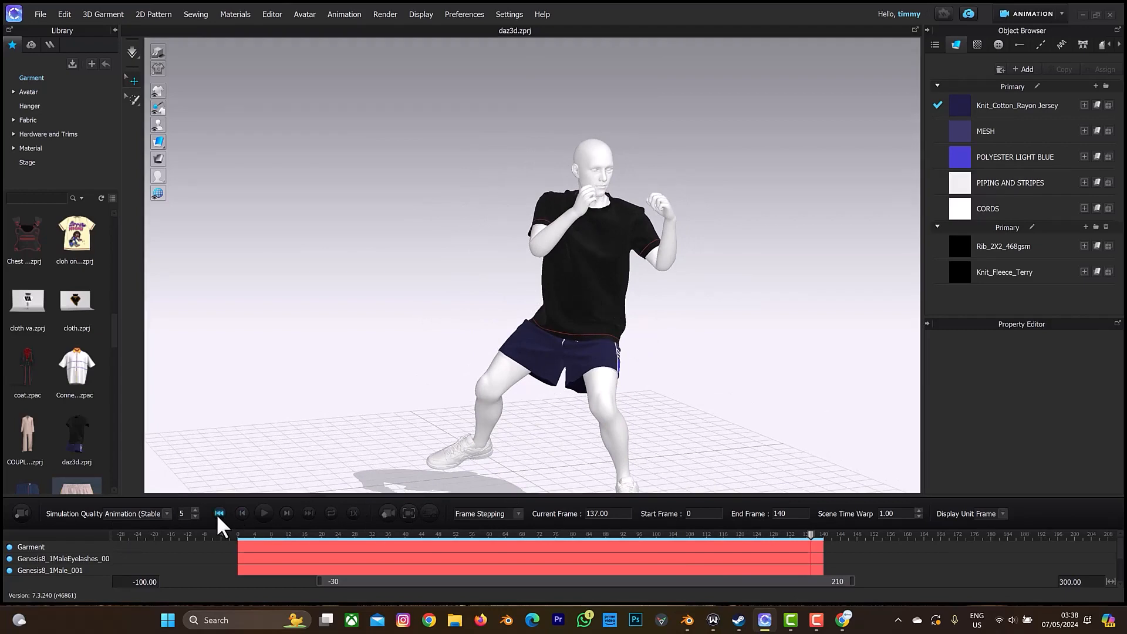
Return to Simulation mode and start an Alembic (OGAWA) export.
{"action": "left_click", "coordinate": [1028, 17]}
{"action": "left_click", "coordinate": [1032, 34]}
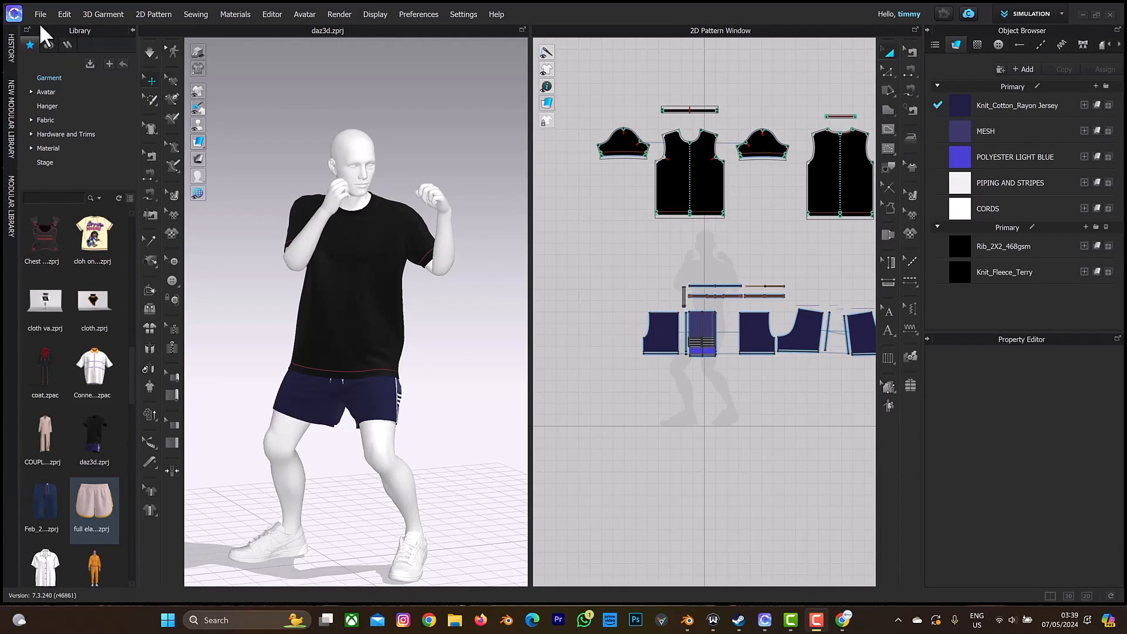
{"action": "left_click", "coordinate": [41, 14]}
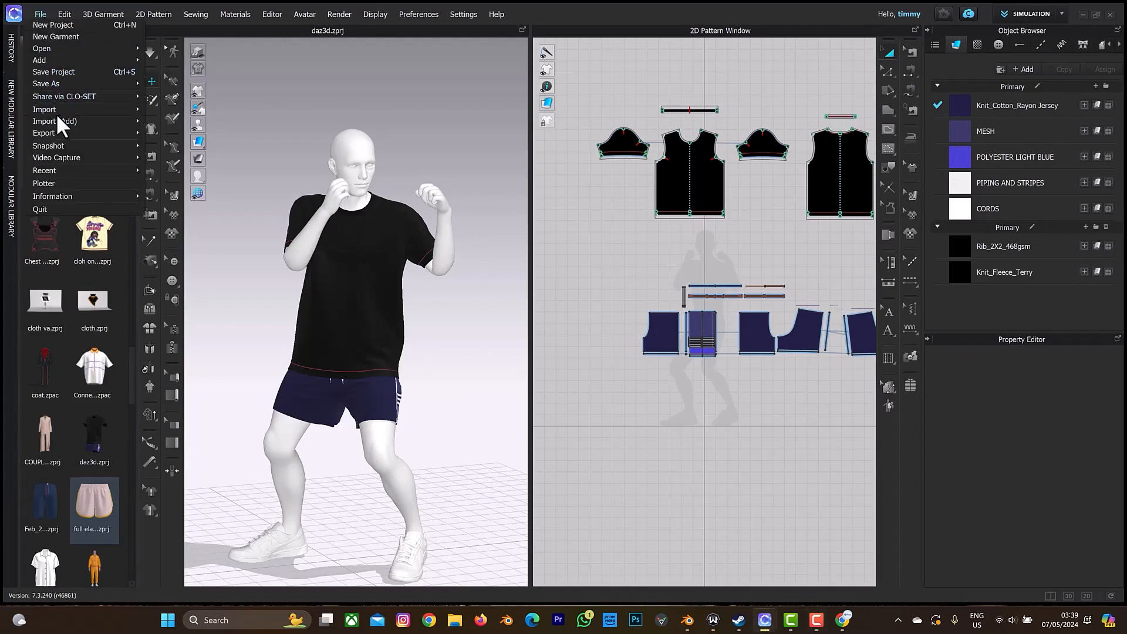
{"action": "mouse_move", "coordinate": [57, 110]}
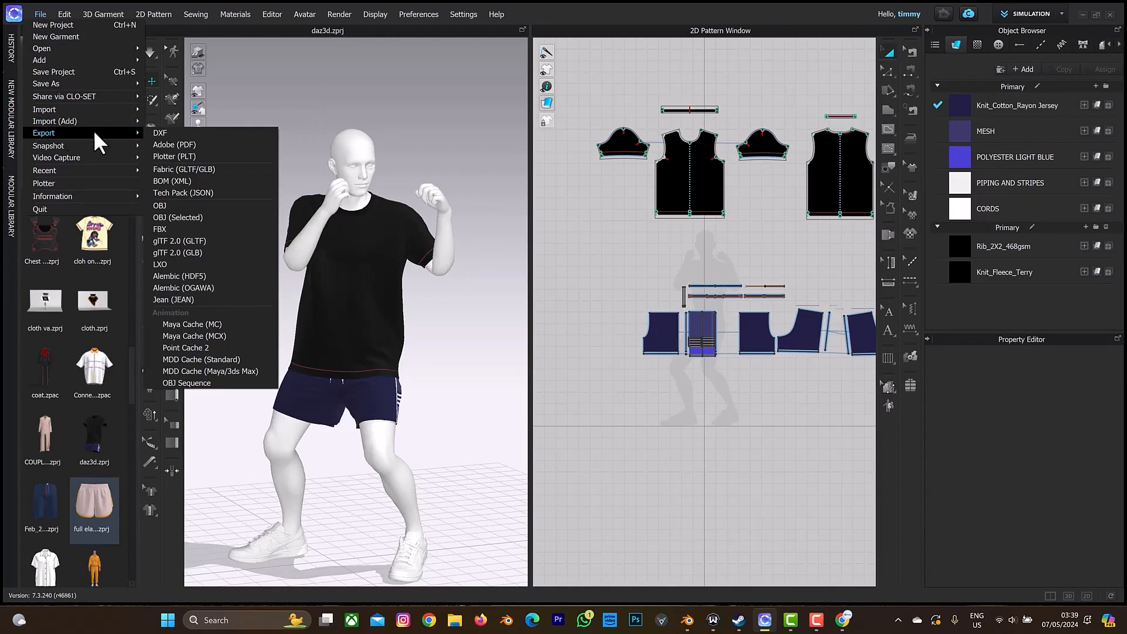
{"action": "left_click", "coordinate": [185, 289]}
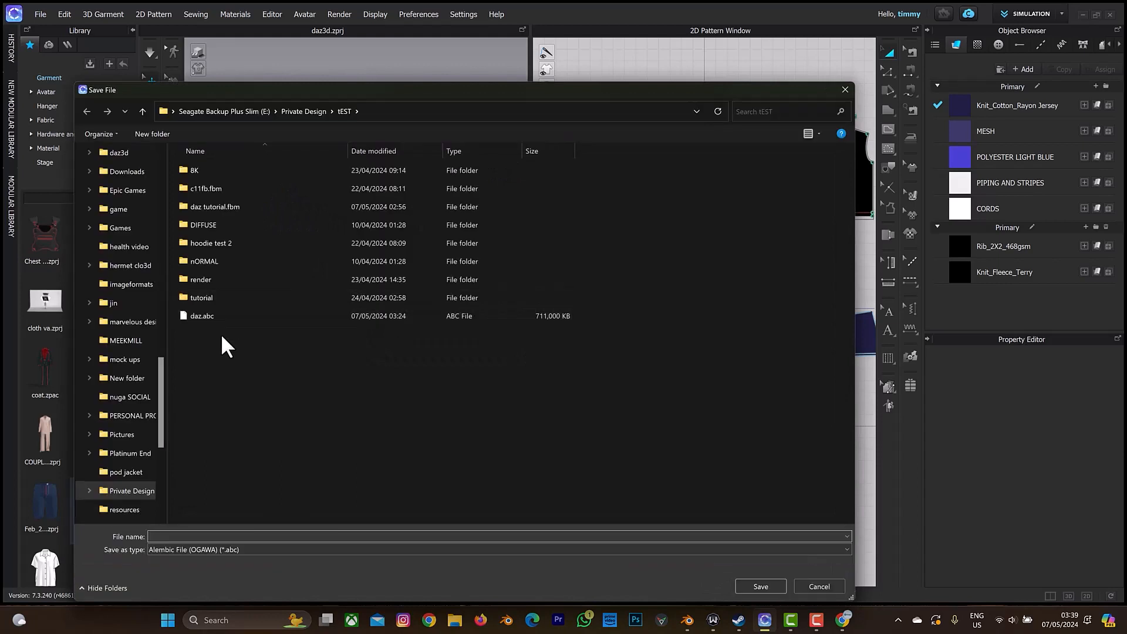
Export the garment to the tEST folder as dazclothmation, thick with unified UV coordinates, no avatar, 100% scale in metres, entire animation region.
{"action": "right_click", "coordinate": [221, 338]}
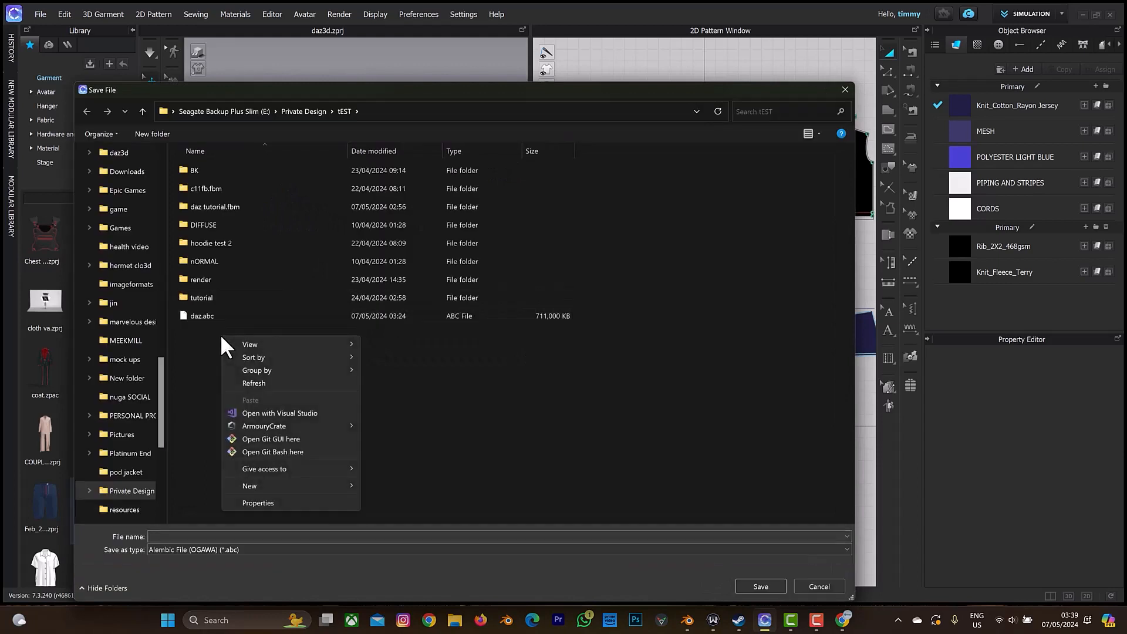
{"action": "left_click", "coordinate": [176, 536]}
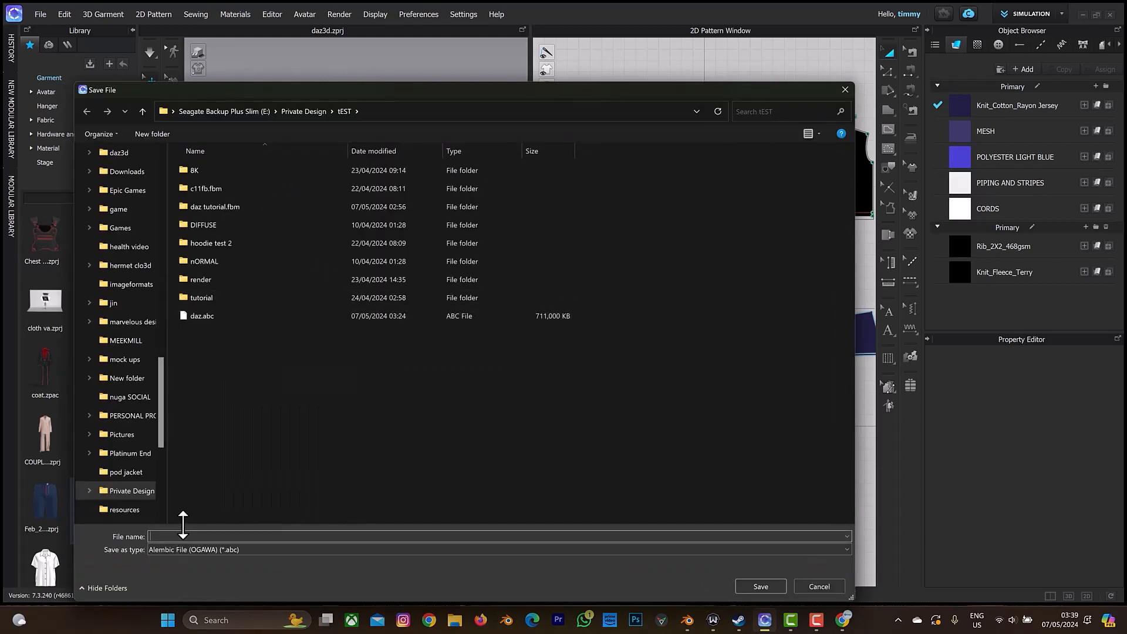
{"action": "type", "text": "dazclothmna"}
{"action": "key", "text": "BackSpace"}
{"action": "key", "text": "BackSpace"}
{"action": "type", "text": "ation"}
{"action": "key", "text": "Return"}
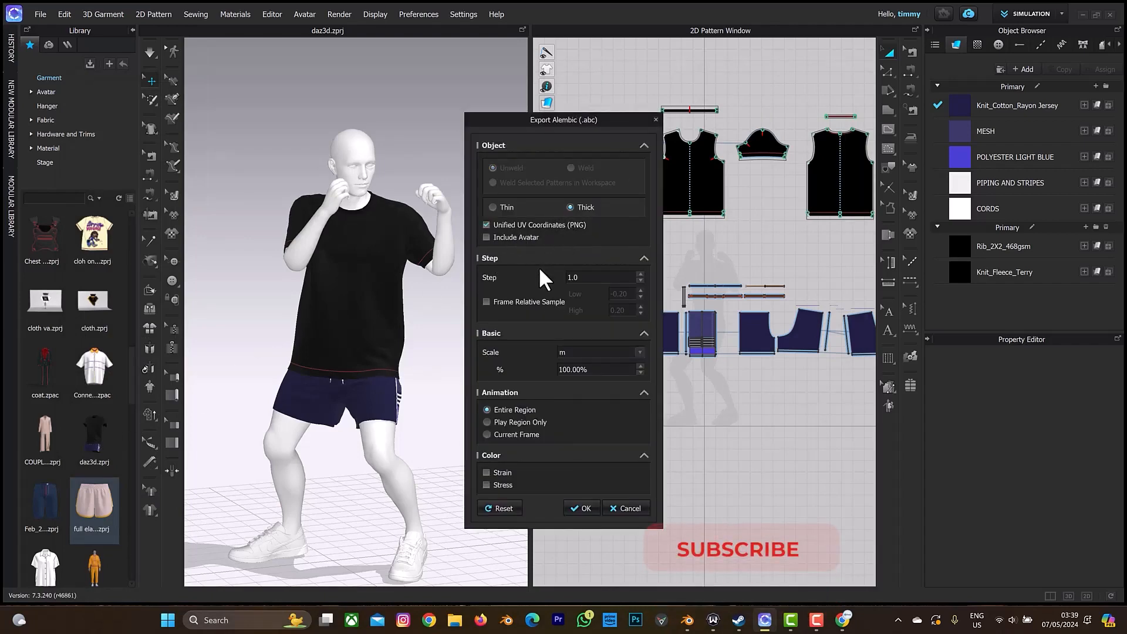
{"action": "left_click", "coordinate": [586, 506]}
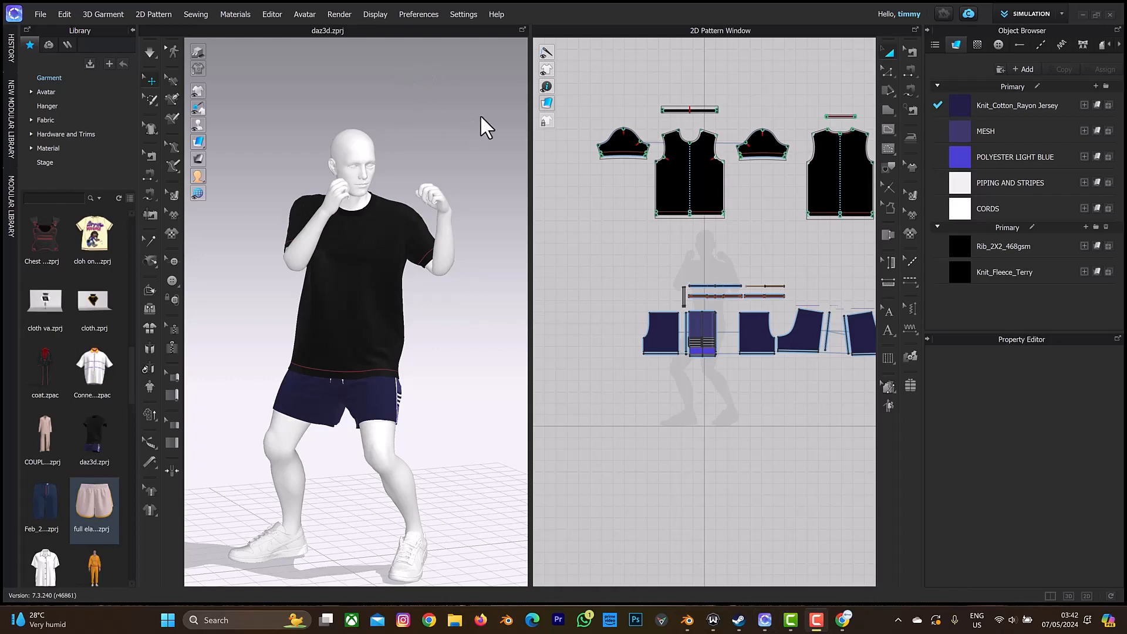
Switch to the UV Editor, set the texture bake size to 3968 pixels and browse for a saving path.
{"action": "left_click", "coordinate": [1009, 11]}
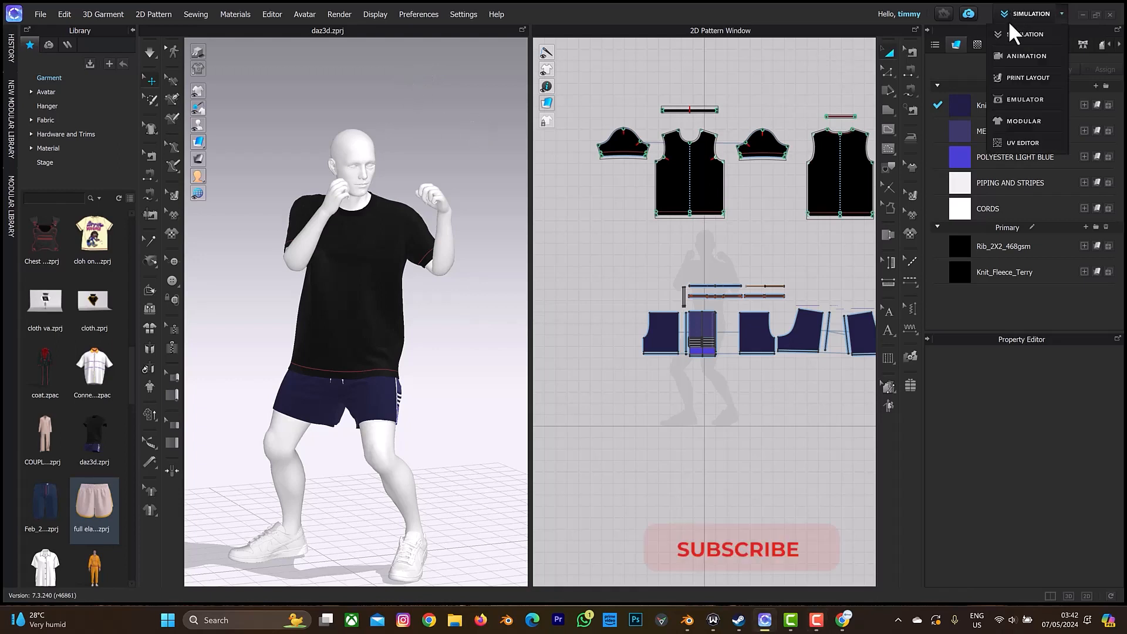
{"action": "left_click", "coordinate": [1008, 140]}
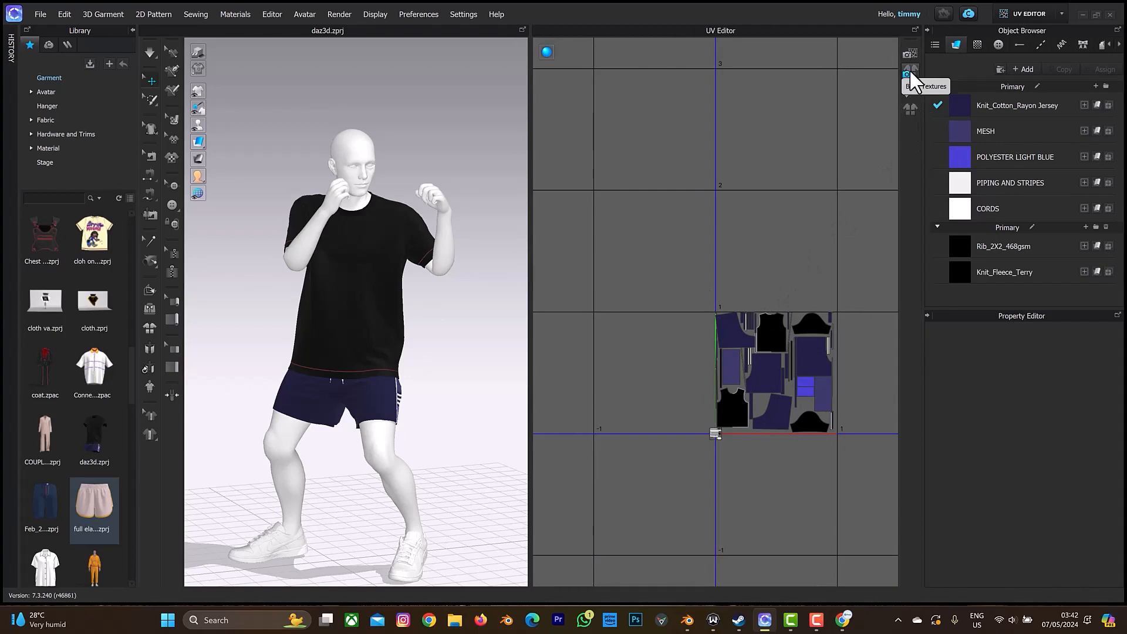
{"action": "left_click", "coordinate": [910, 72]}
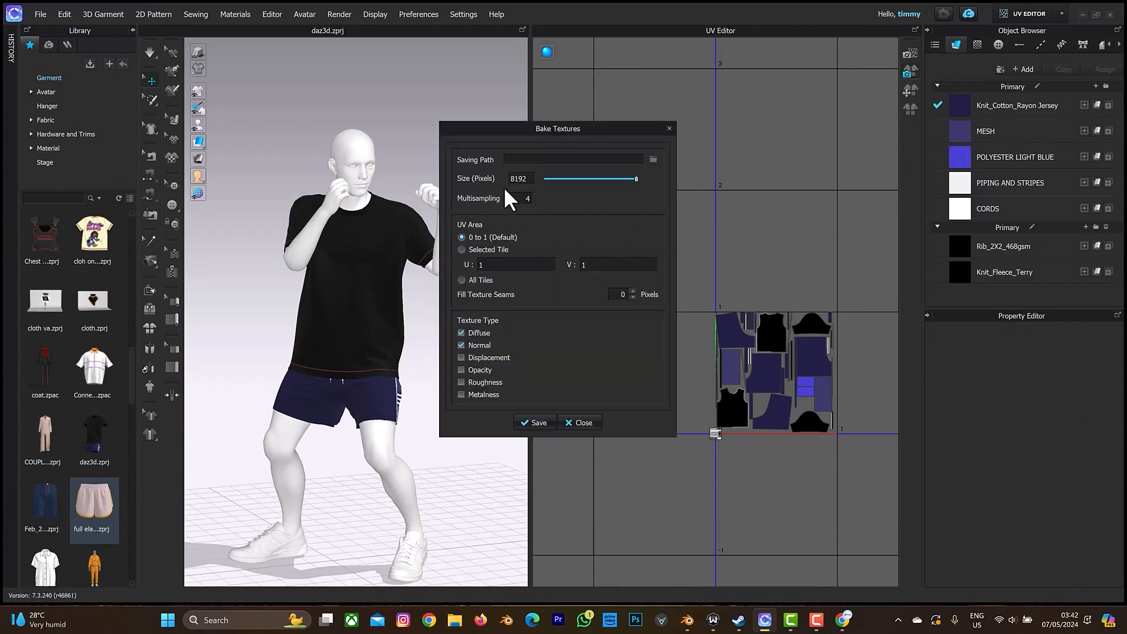
{"action": "left_click_drag", "start_coordinate": [528, 180], "coordinate": [511, 185]}
{"action": "type", "text": "100"}
{"action": "left_click", "coordinate": [654, 159]}
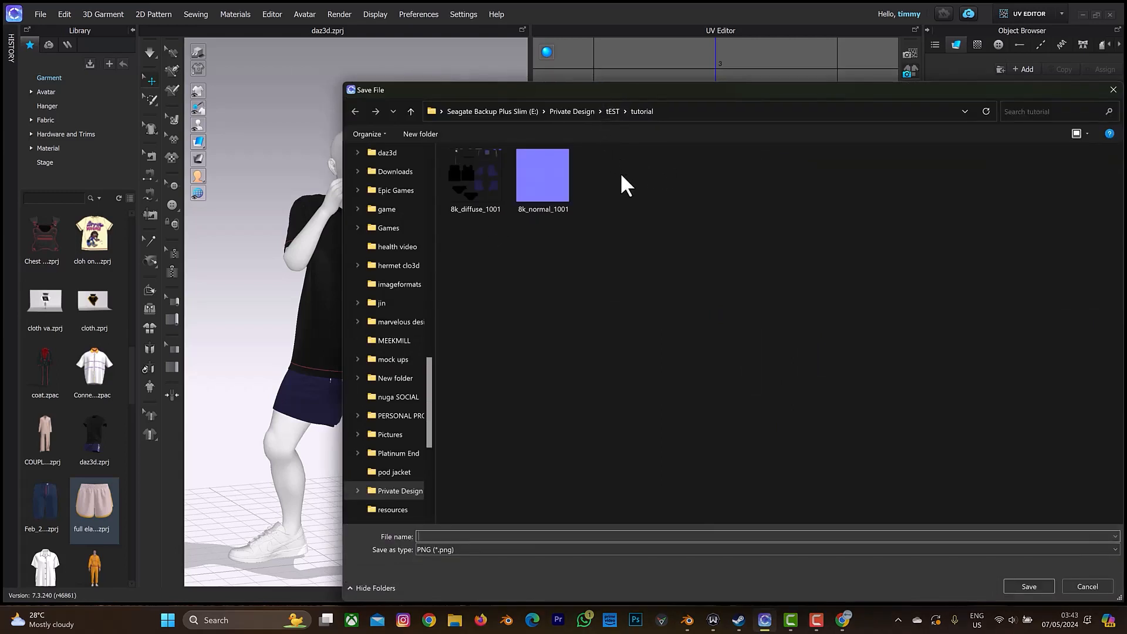
{"action": "left_click", "coordinate": [608, 110]}
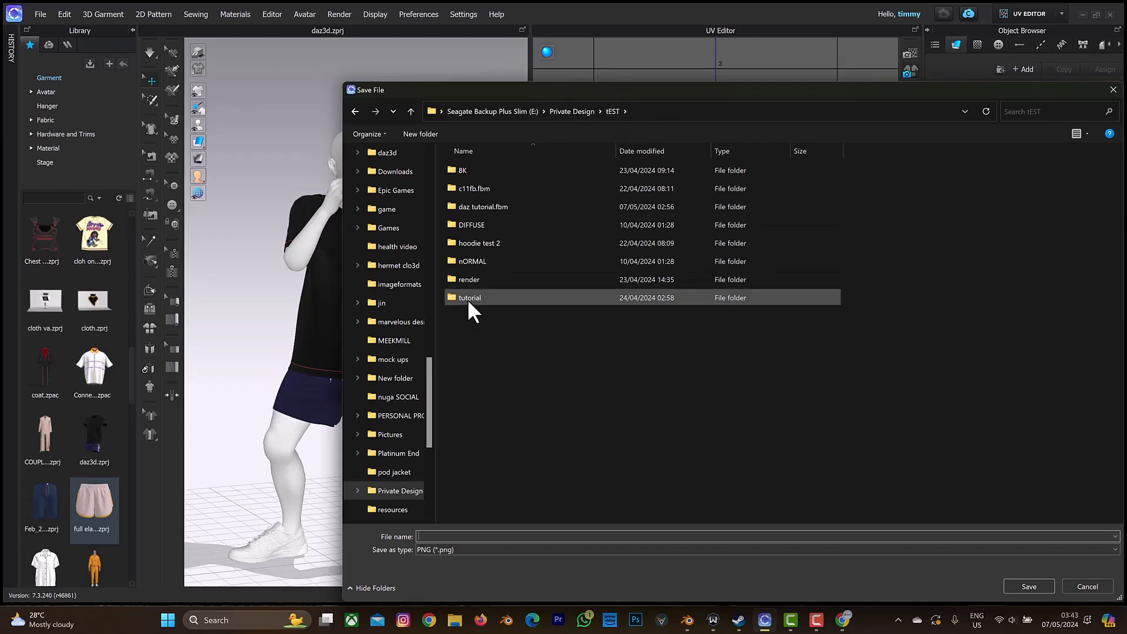
{"action": "left_click", "coordinate": [489, 170]}
{"action": "double_click", "coordinate": [489, 170]}
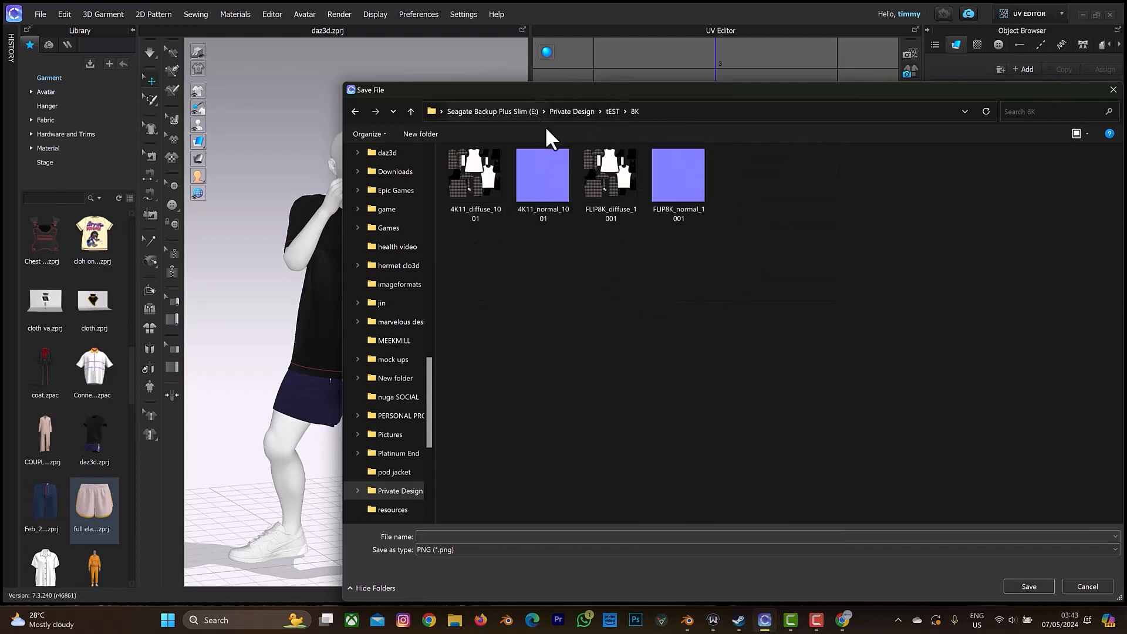
{"action": "left_click", "coordinate": [611, 111]}
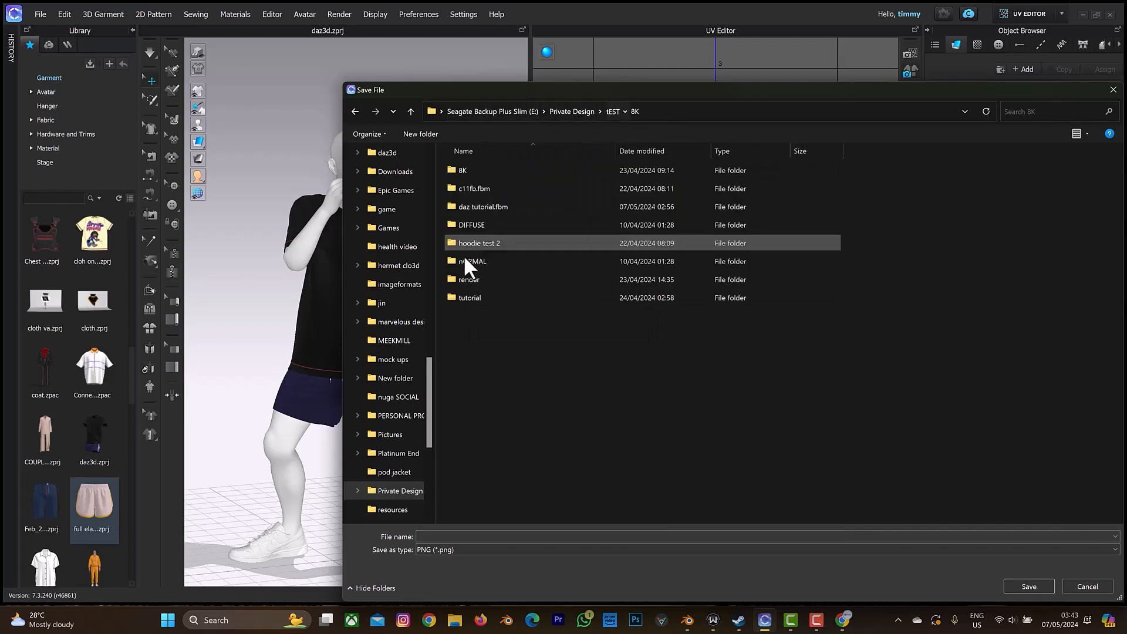
{"action": "double_click", "coordinate": [465, 294]}
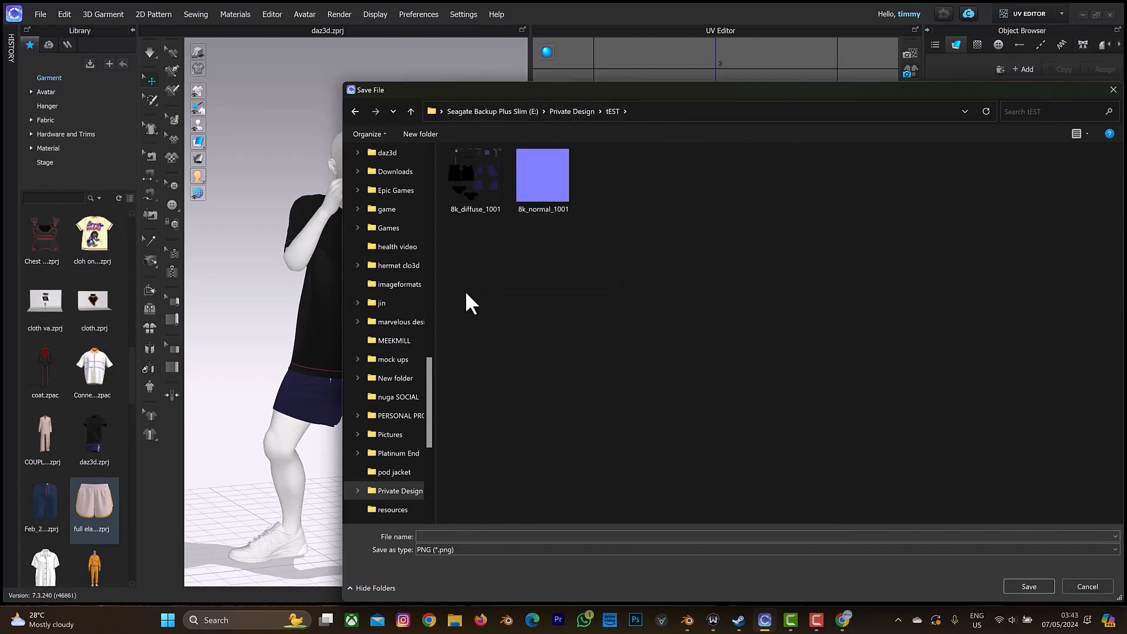
Delete the existing 8k_normal_1001 and 8k_diffuse_1001 images from the tutorial folder.
{"action": "left_click", "coordinate": [553, 185]}
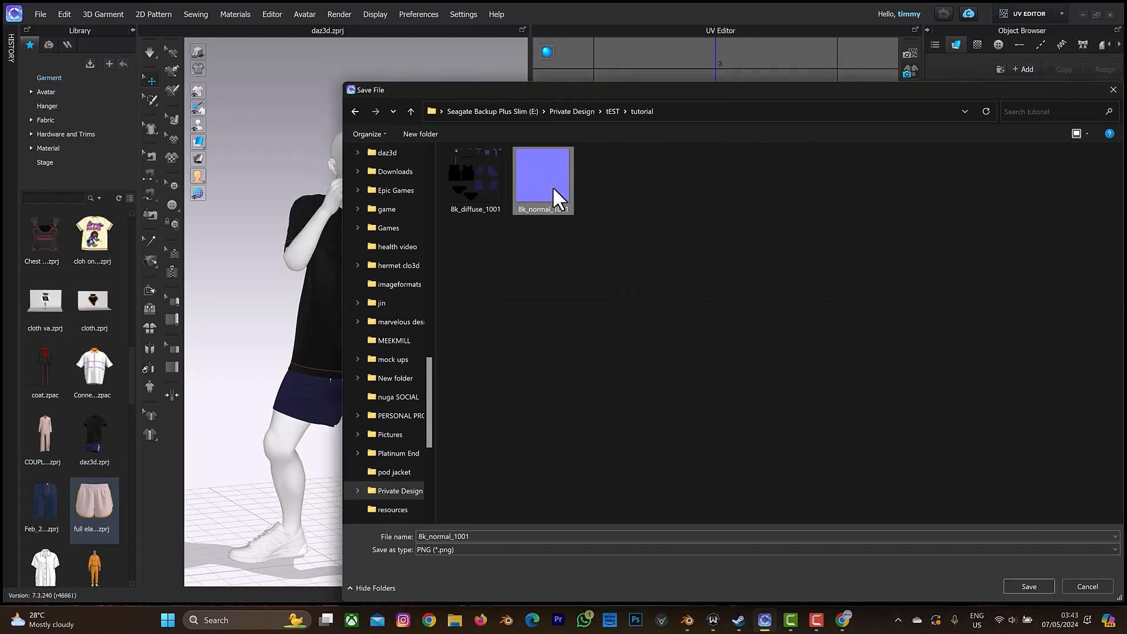
{"action": "key", "text": "Delete"}
{"action": "left_click", "coordinate": [479, 179]}
{"action": "key", "text": "Delete"}
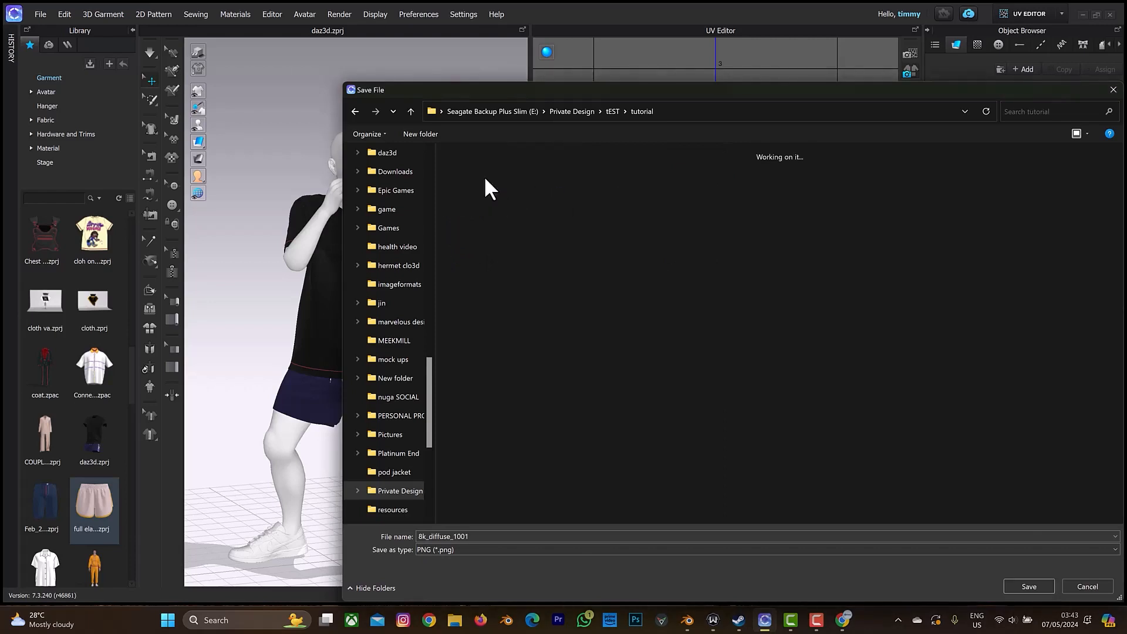
Set the saving path to 4k.png in the tutorial folder, bake the diffuse and normal textures, and close the bake dialog.
{"action": "double_click", "coordinate": [477, 532]}
{"action": "key", "text": "BackSpace"}
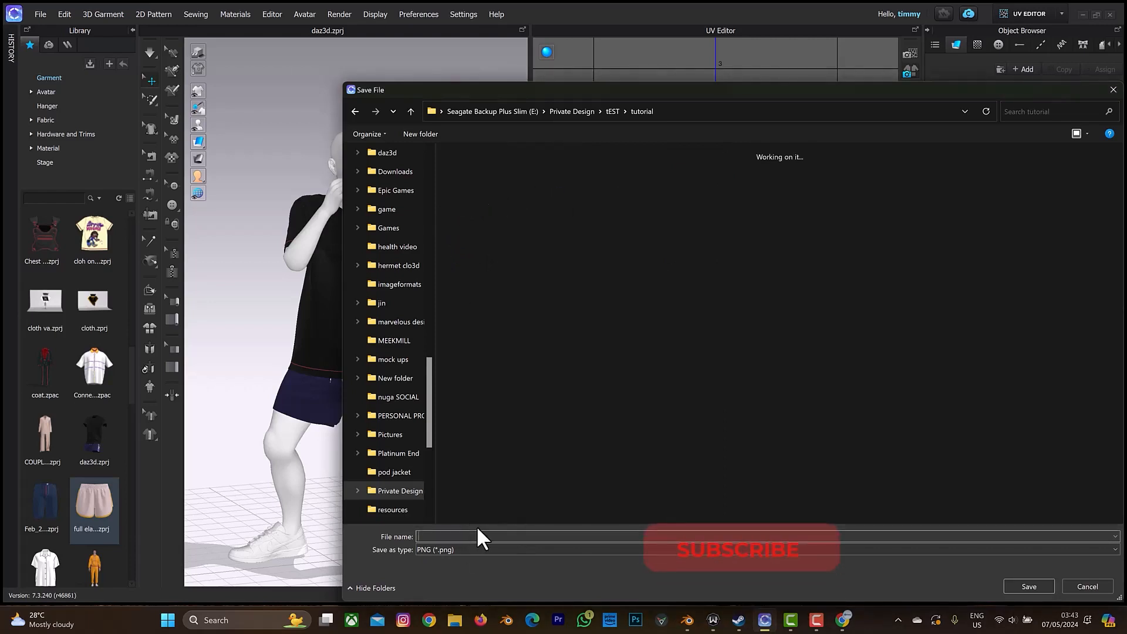
{"action": "type", "text": "4k"}
{"action": "left_click", "coordinate": [1019, 584]}
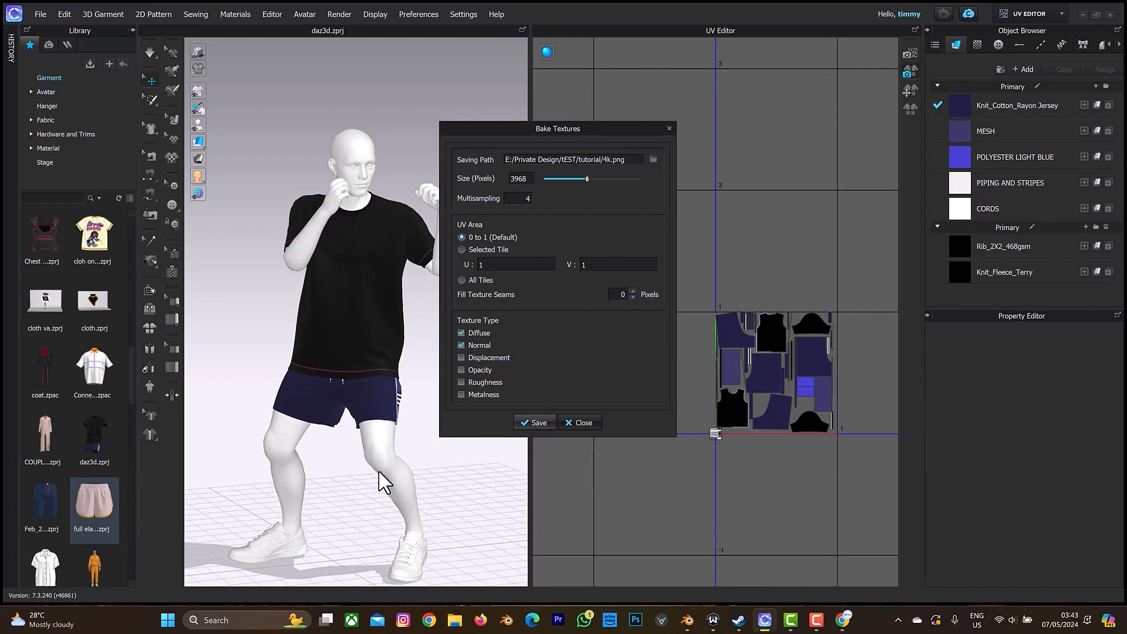
{"action": "left_click", "coordinate": [536, 424]}
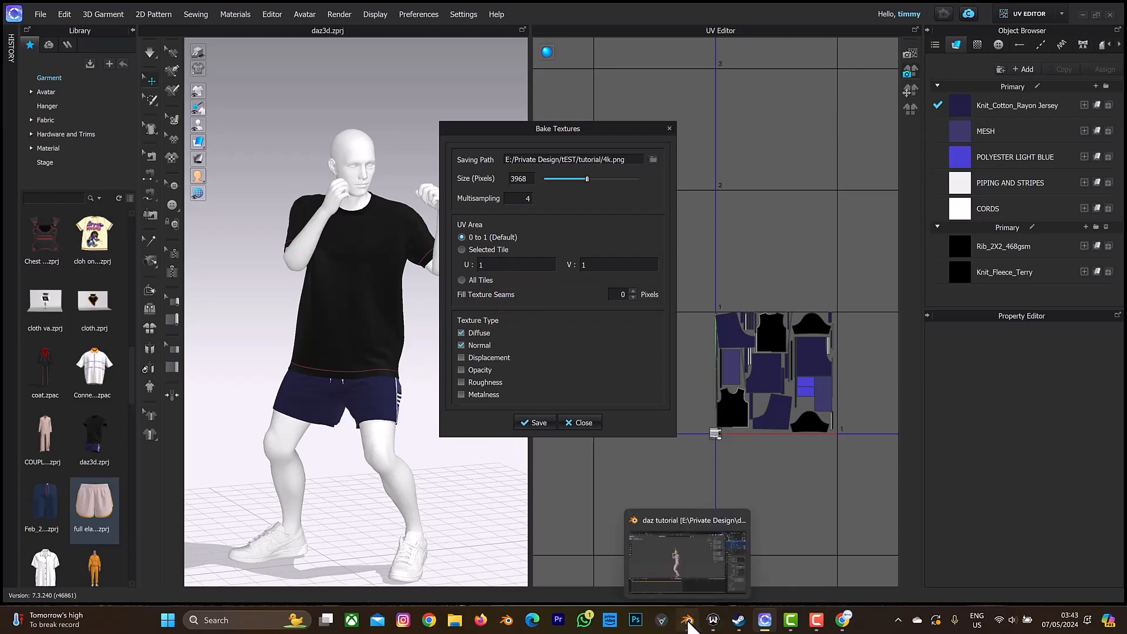
{"action": "left_click", "coordinate": [584, 422]}
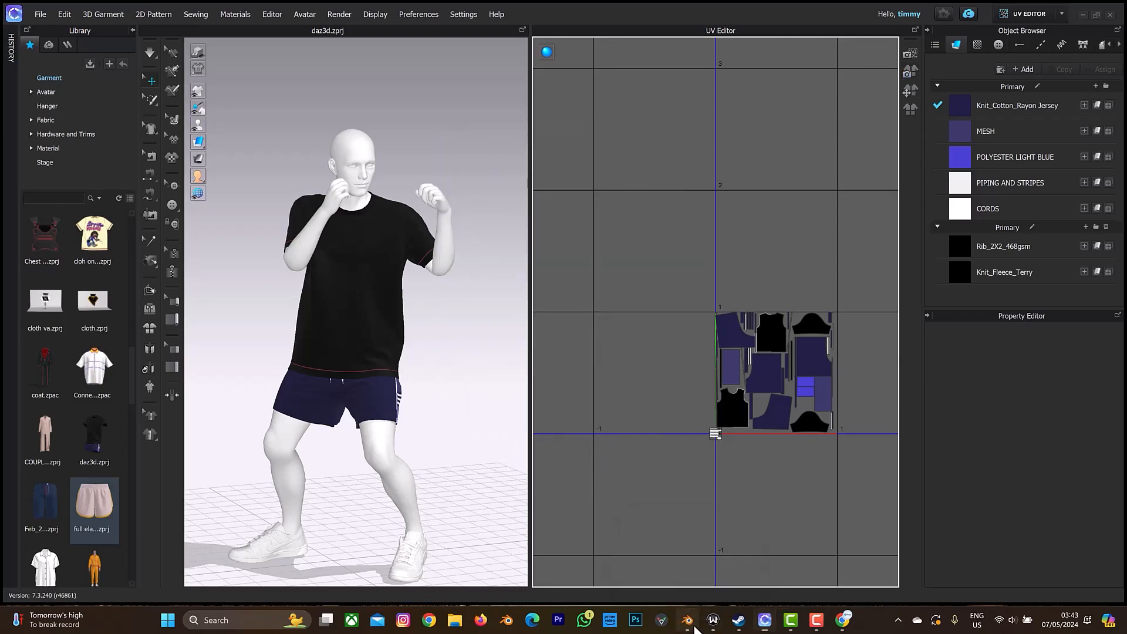
Switch to Blender and import the Alembic file dazclotthanimation.abc from the tEST folder.
{"action": "left_click", "coordinate": [687, 620]}
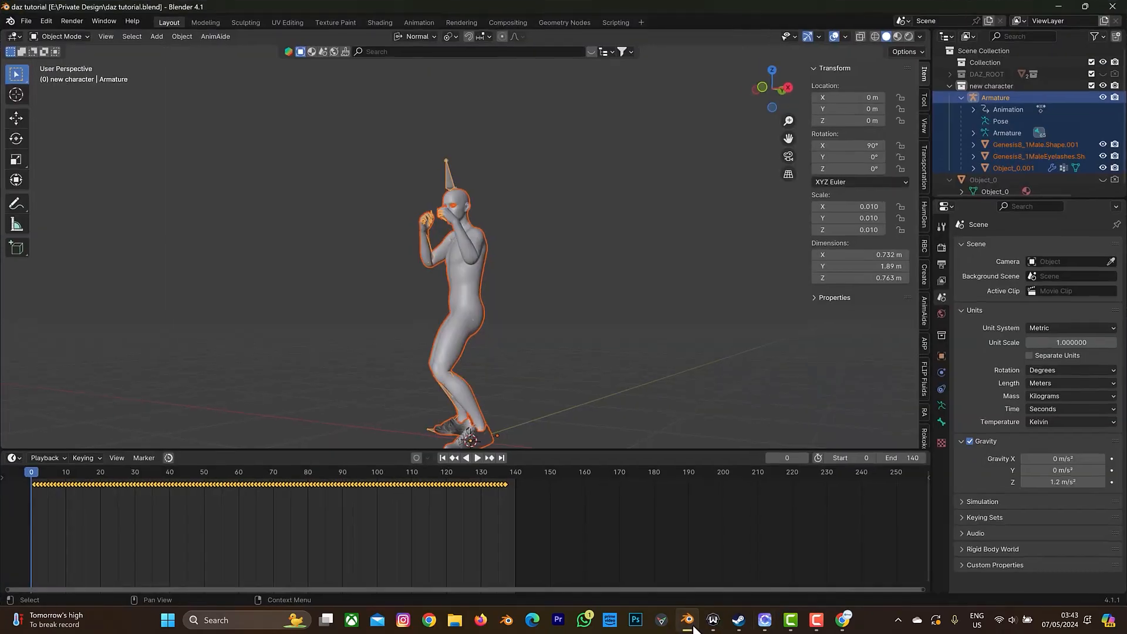
{"action": "left_click", "coordinate": [24, 19]}
{"action": "mouse_move", "coordinate": [86, 187]}
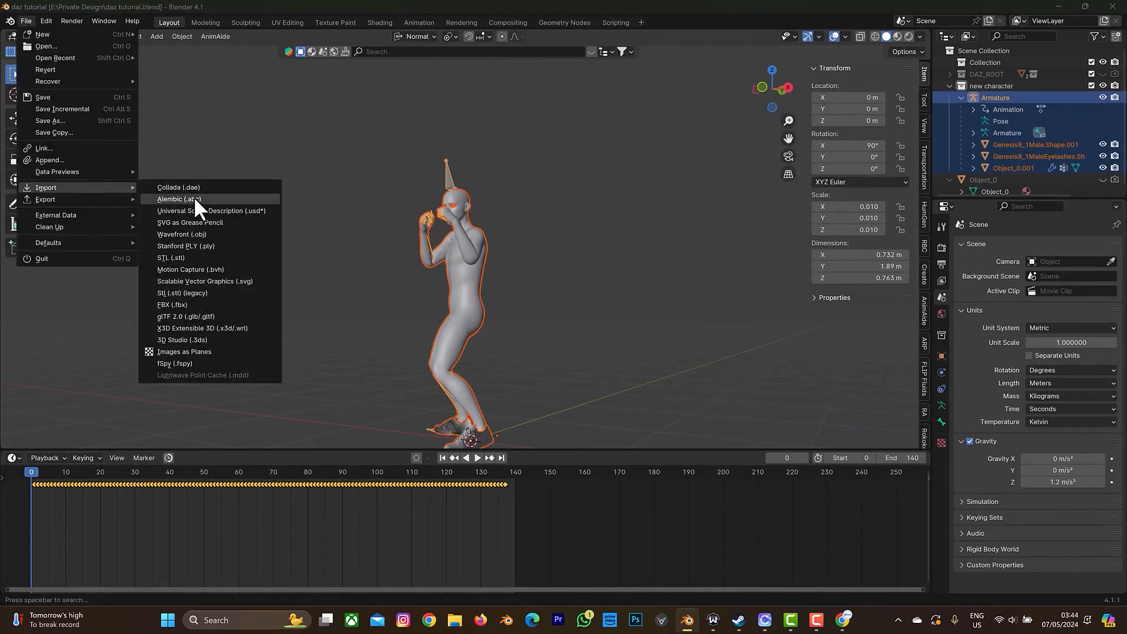
{"action": "left_click", "coordinate": [196, 200]}
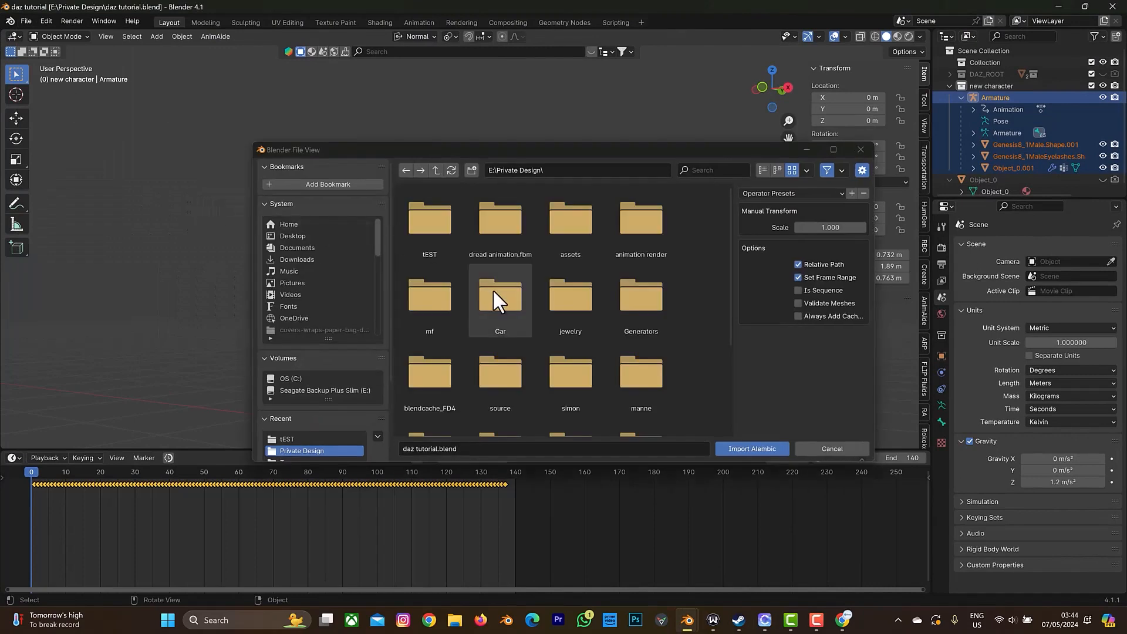
{"action": "left_click", "coordinate": [434, 239]}
{"action": "left_click", "coordinate": [445, 390]}
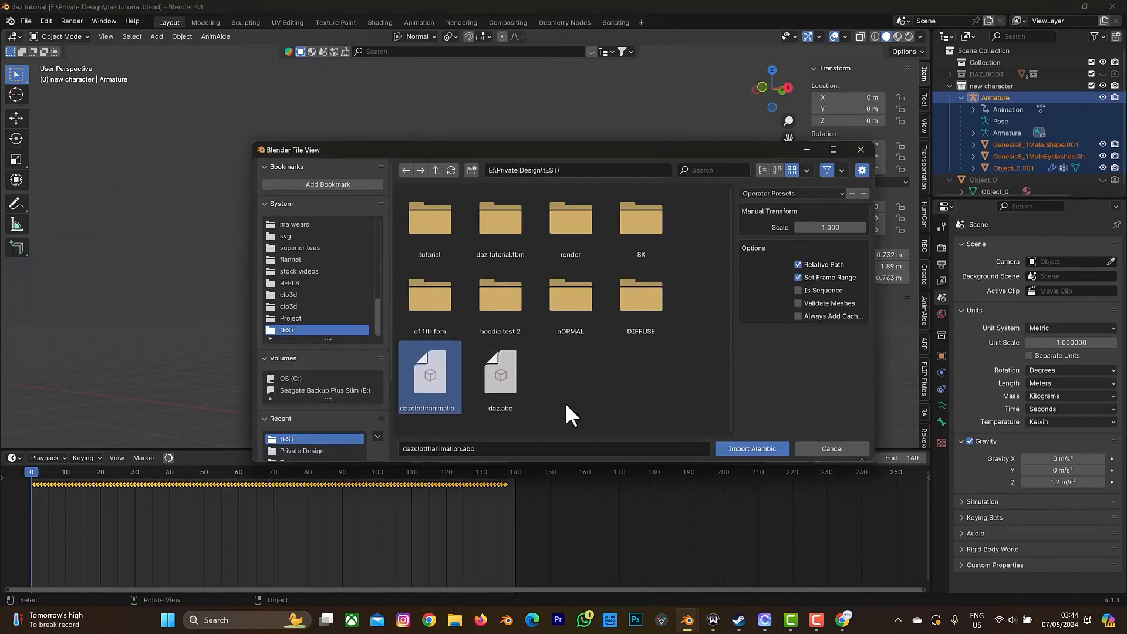
{"action": "left_click", "coordinate": [738, 450]}
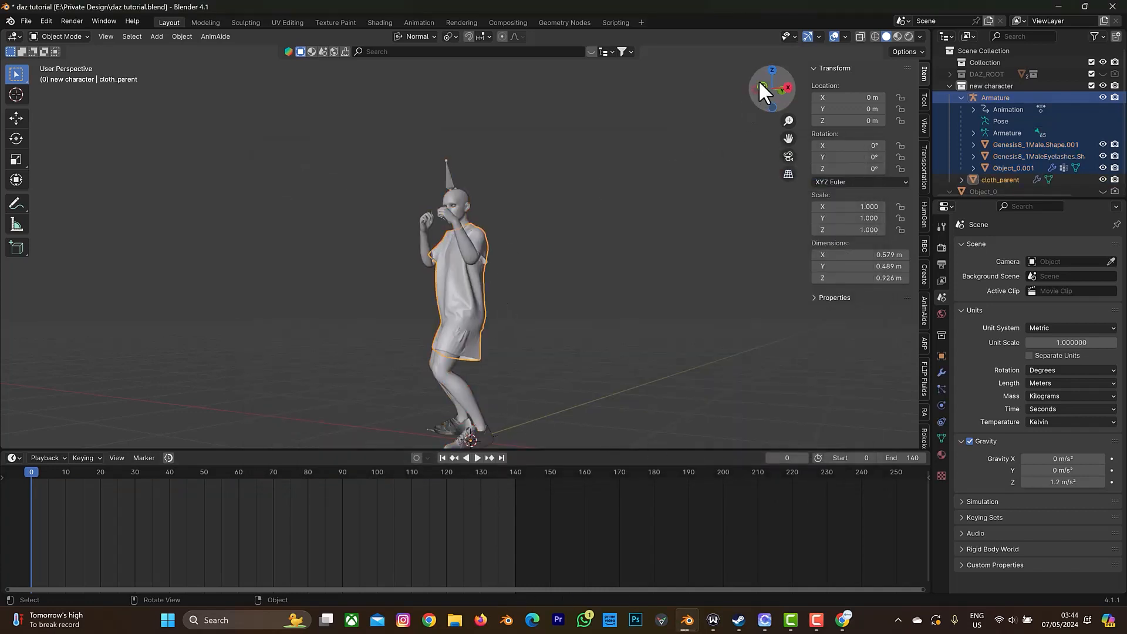
Play the animation from the start to check how the imported cloth follows the character.
{"action": "left_click_drag", "start_coordinate": [759, 79], "coordinate": [818, 84]}
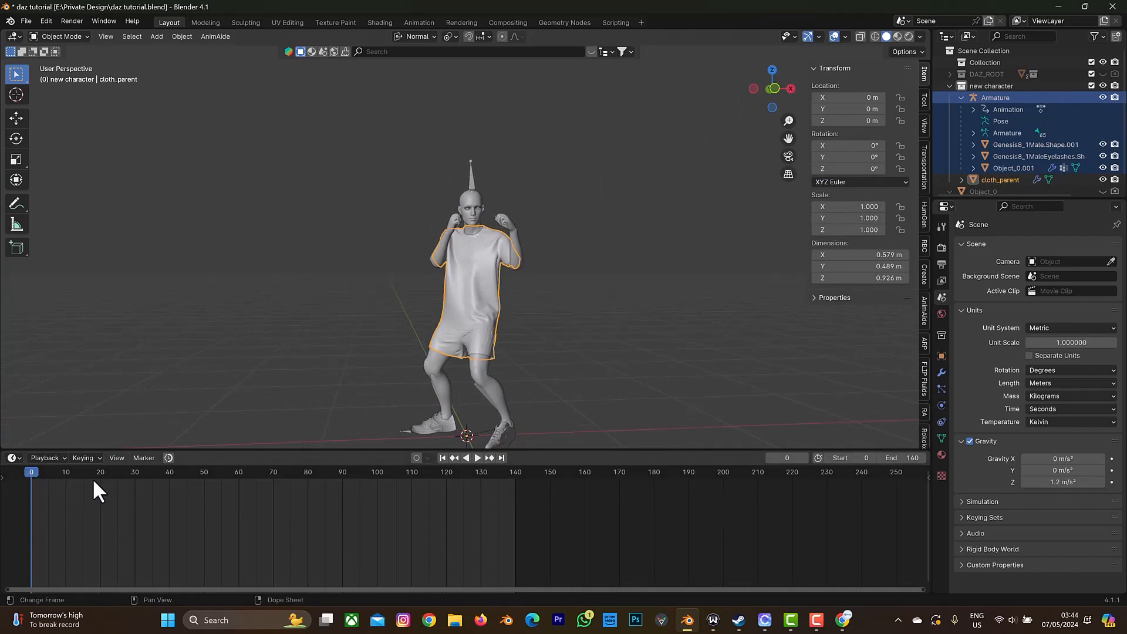
{"action": "key", "text": "space"}
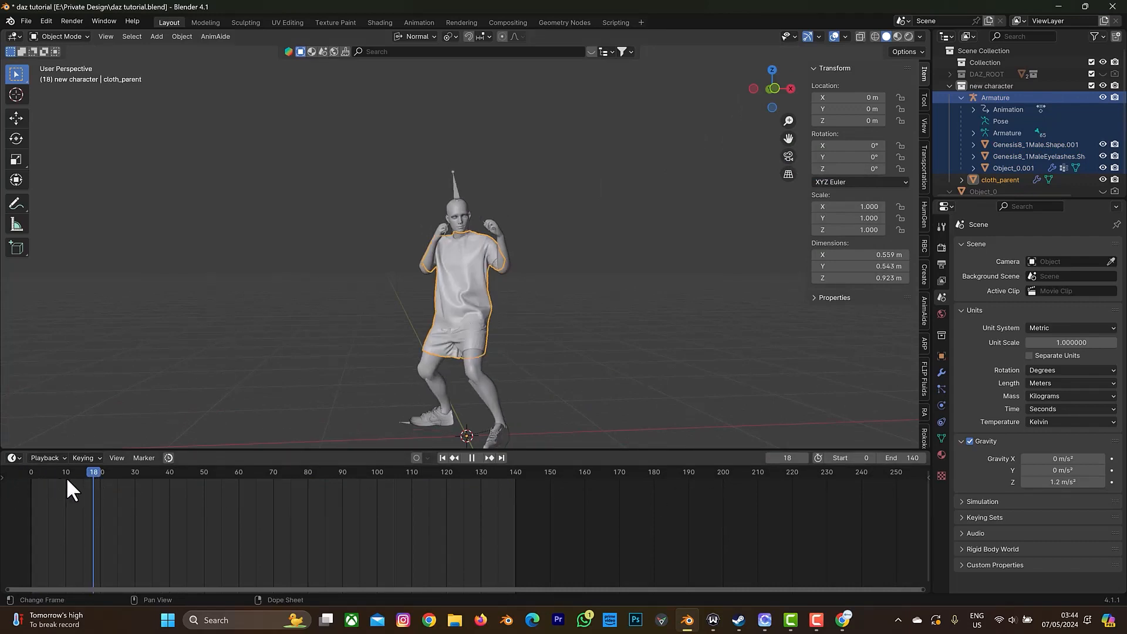
{"action": "key", "text": "shift+Left"}
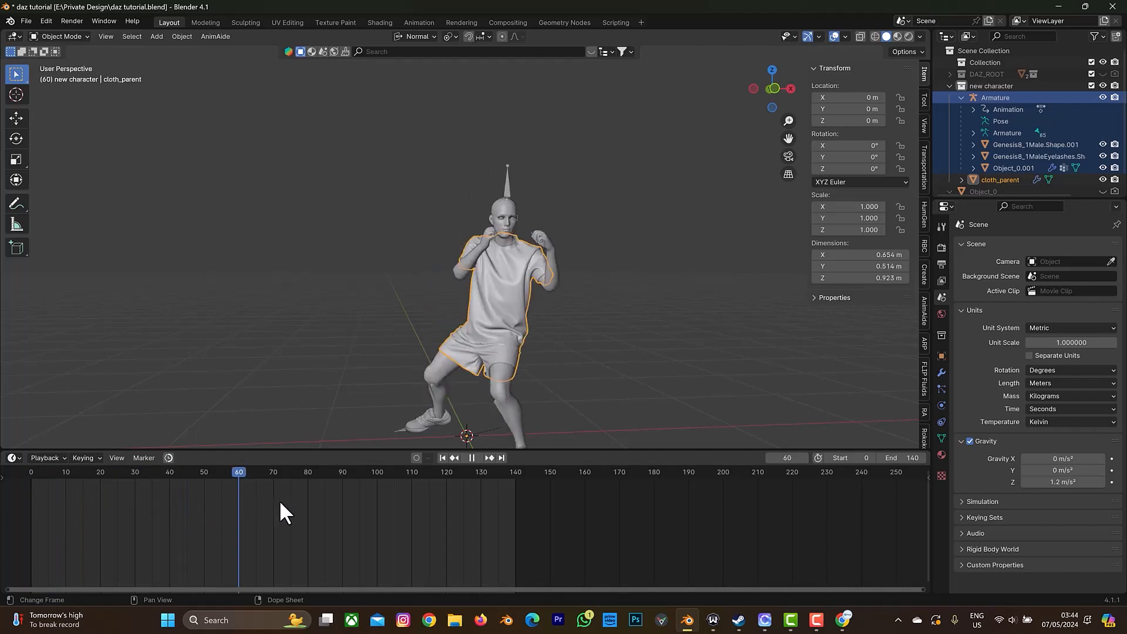
{"action": "key", "text": "space"}
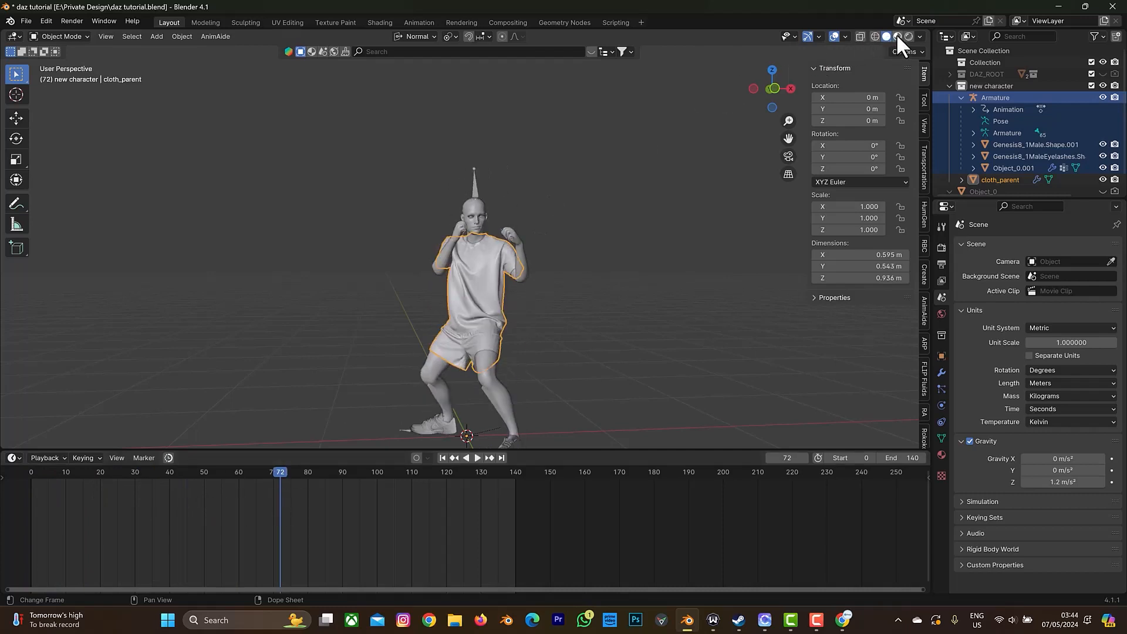
Set the viewport to Material Preview shading and inspect the clothed character up close.
{"action": "left_click", "coordinate": [898, 36]}
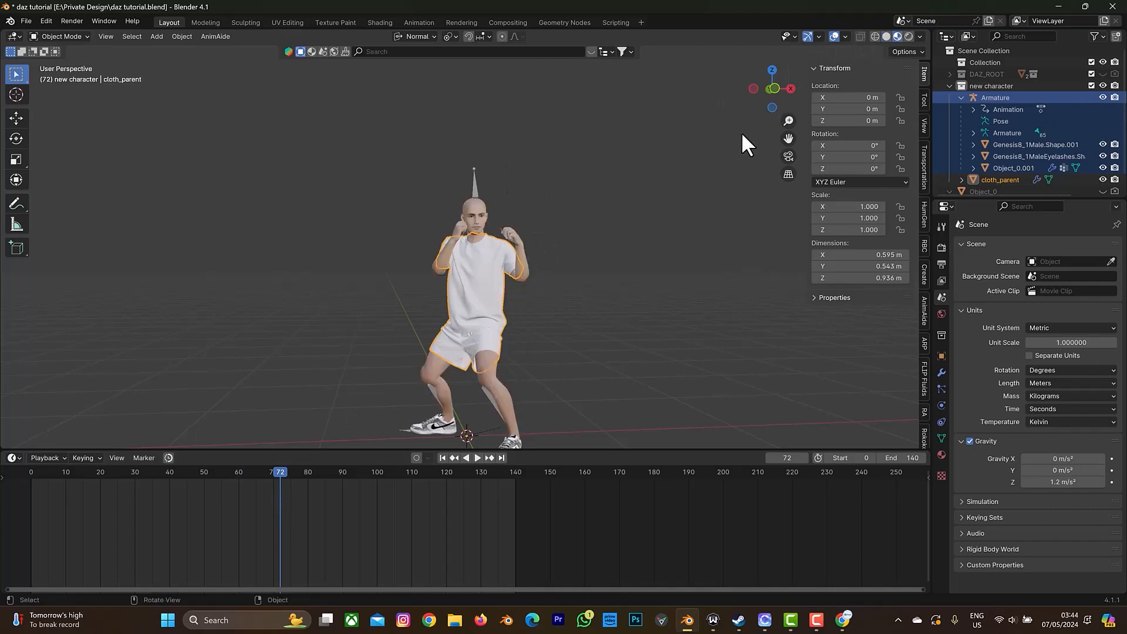
{"action": "left_click_drag", "start_coordinate": [781, 103], "coordinate": [567, 219]}
{"action": "scroll", "coordinate": [568, 218], "scroll_direction": "up", "scroll_amount": 2}
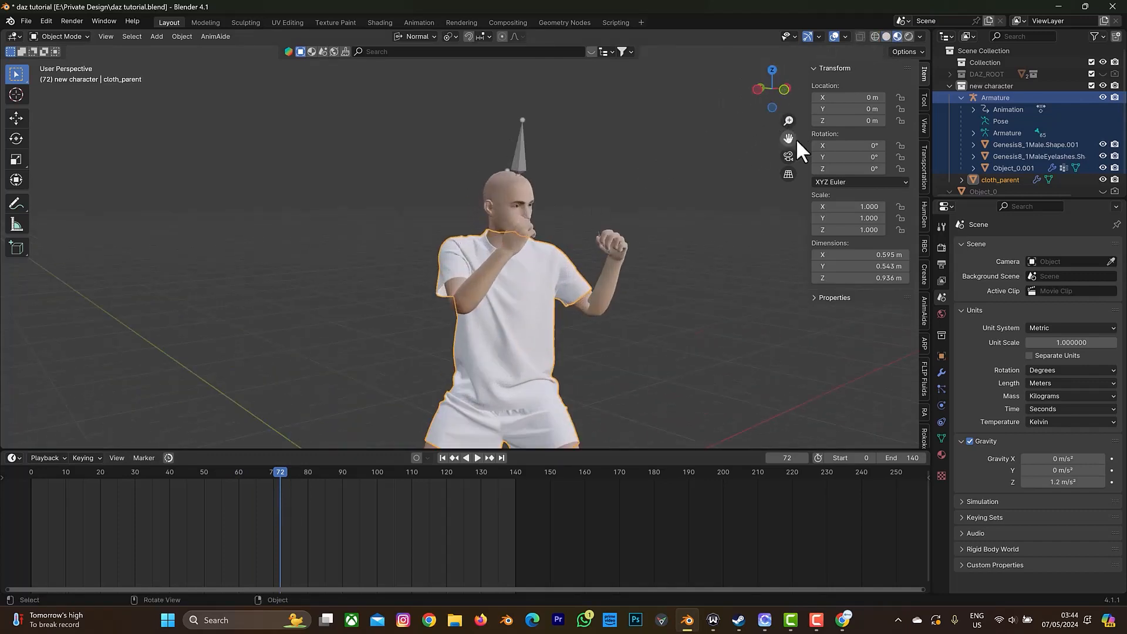
{"action": "left_click_drag", "start_coordinate": [792, 139], "coordinate": [751, 53]}
{"action": "scroll", "coordinate": [647, 234], "scroll_direction": "down", "scroll_amount": 2}
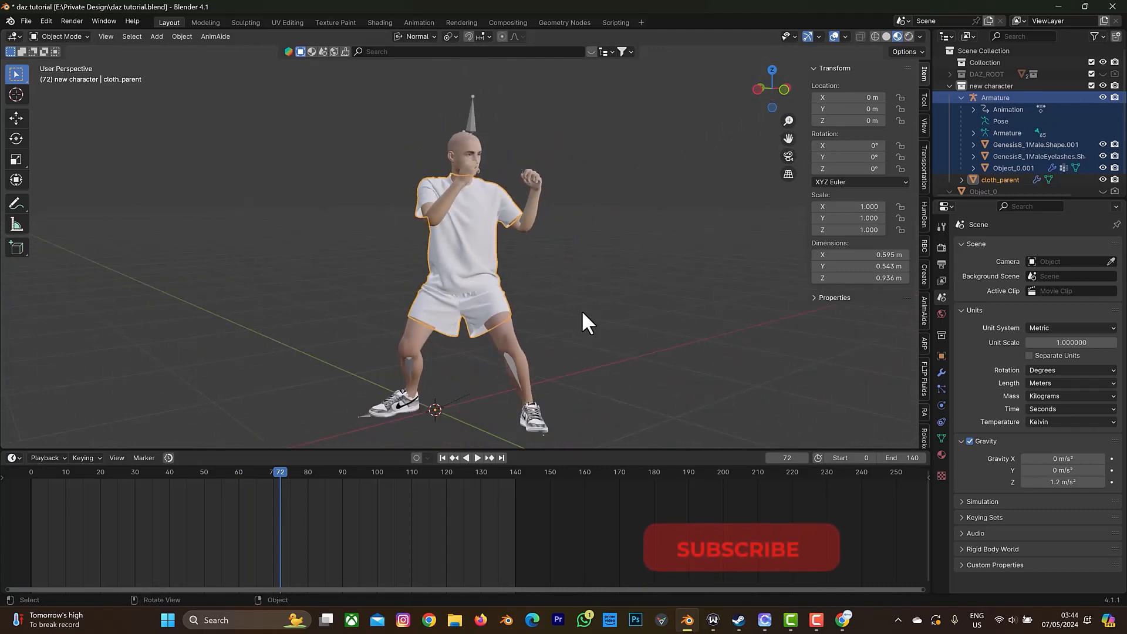
Add a plane as a floor under the character and scale it up to about 9.24 m square.
{"action": "key", "text": "shift+a"}
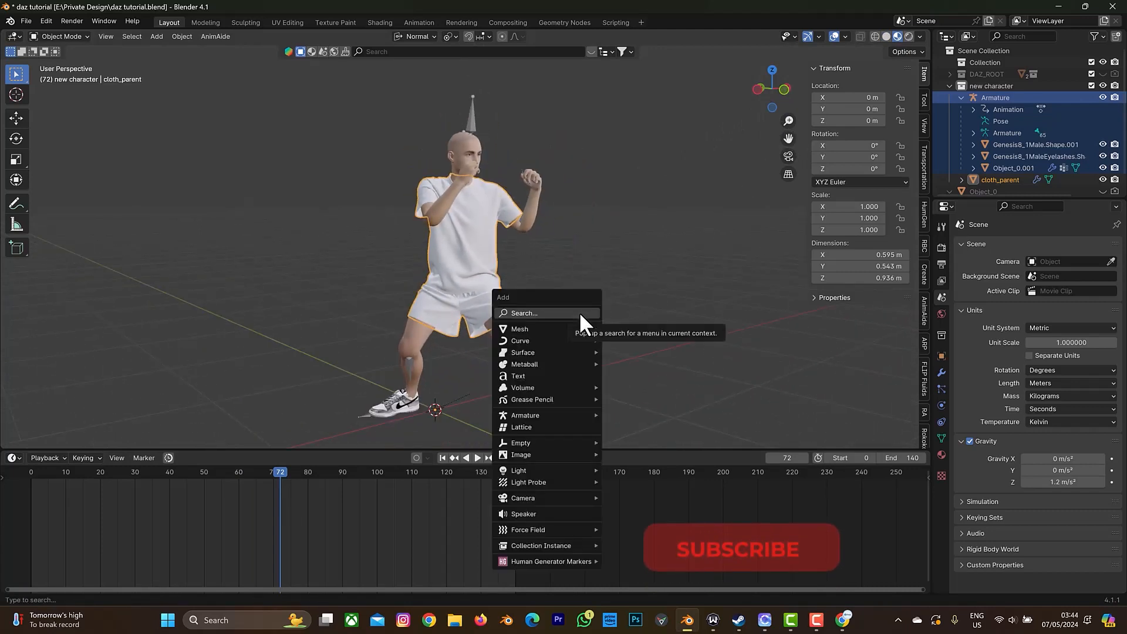
{"action": "mouse_move", "coordinate": [569, 329]}
{"action": "left_click", "coordinate": [618, 327]}
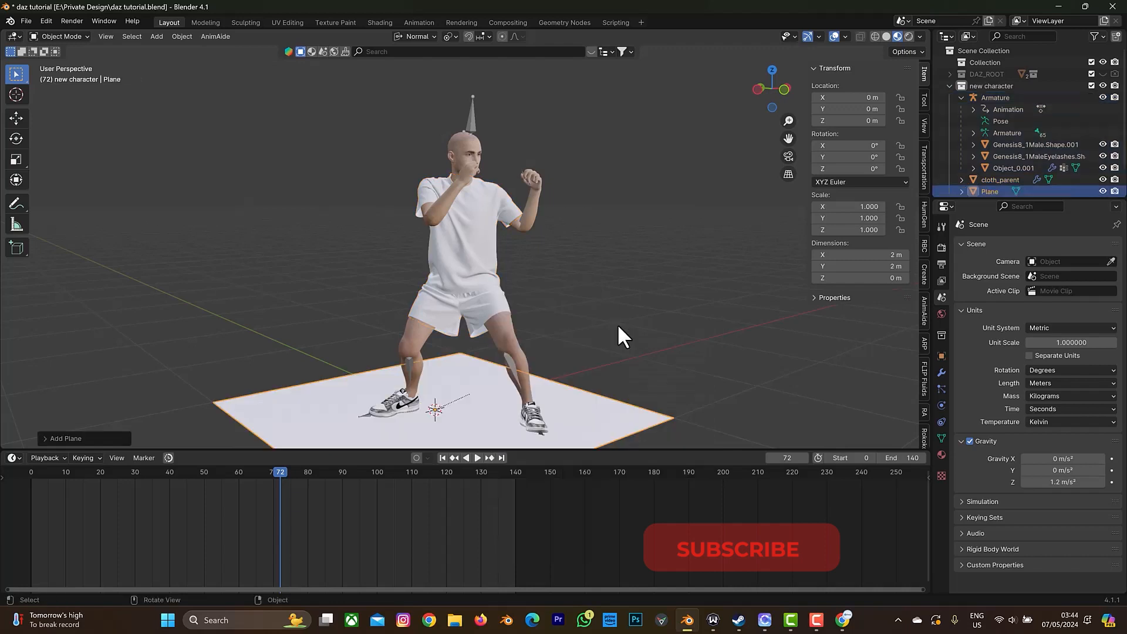
{"action": "key", "text": "s"}
{"action": "left_click", "coordinate": [465, 345]}
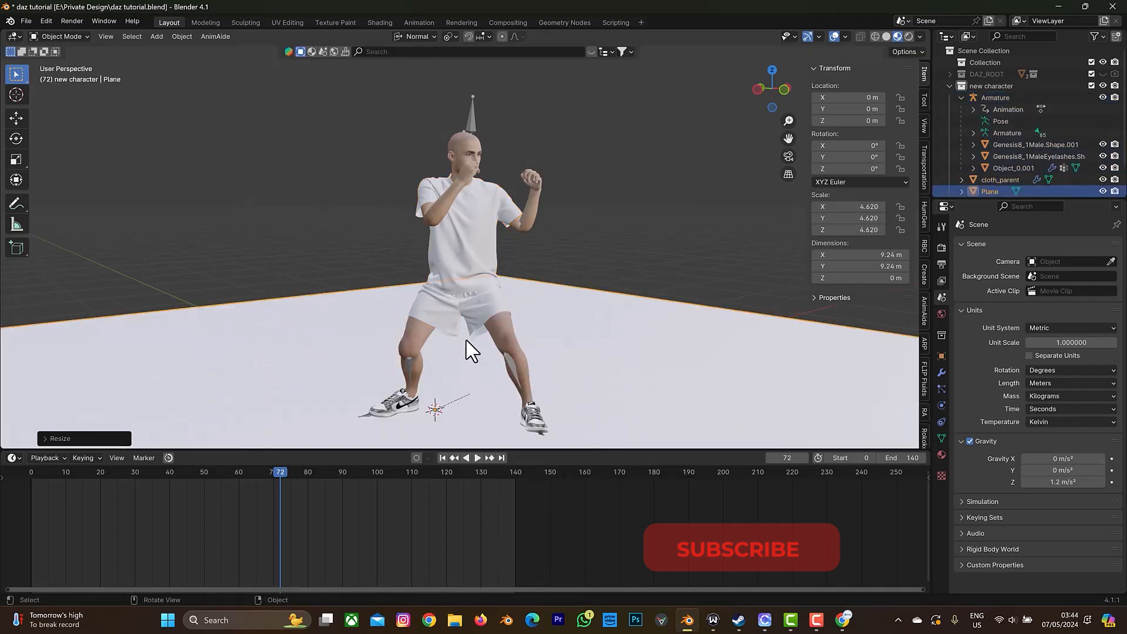
Add an area light and raise it along Z to about 2.97 m above the floor.
{"action": "scroll", "coordinate": [483, 327], "scroll_direction": "down", "scroll_amount": 3}
{"action": "key", "text": "shift+a"}
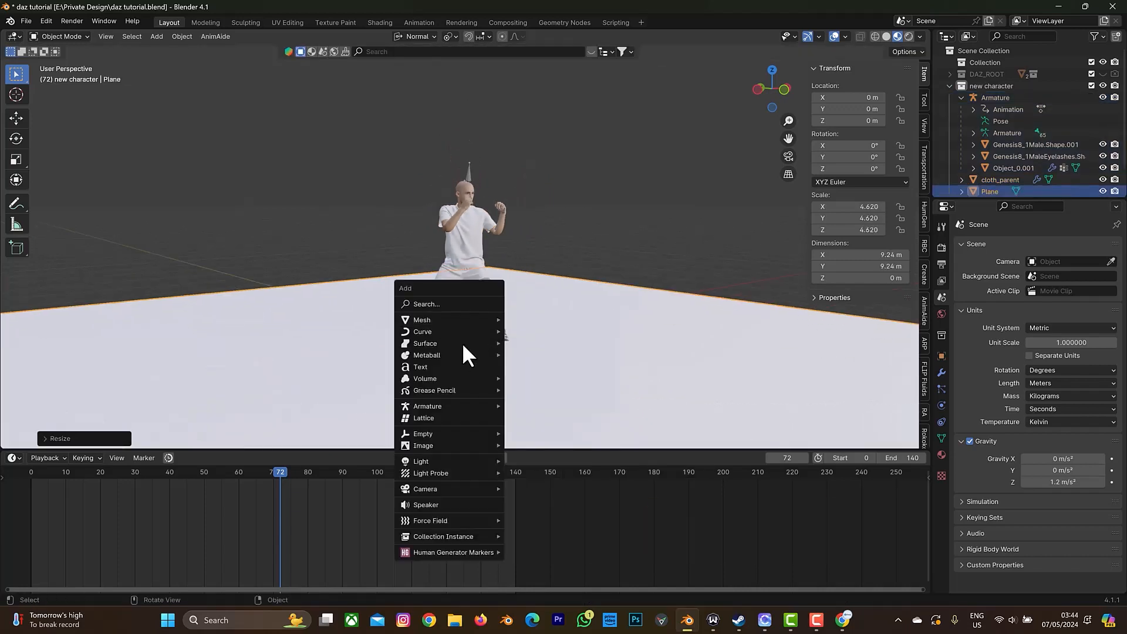
{"action": "mouse_move", "coordinate": [445, 461]}
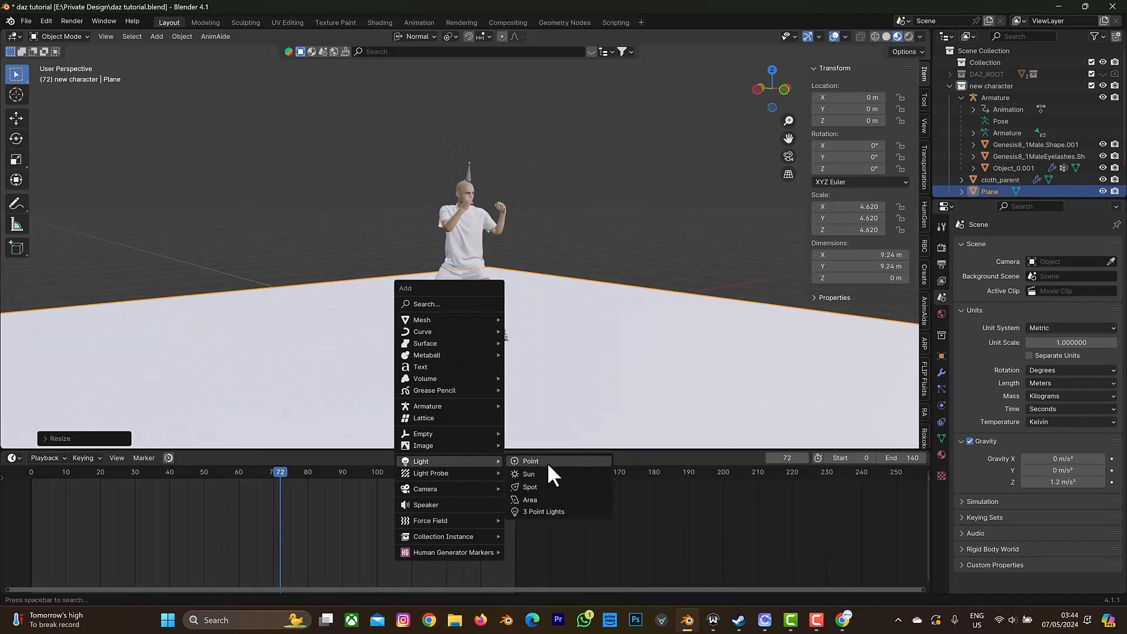
{"action": "left_click", "coordinate": [529, 500]}
{"action": "key", "text": "g"}
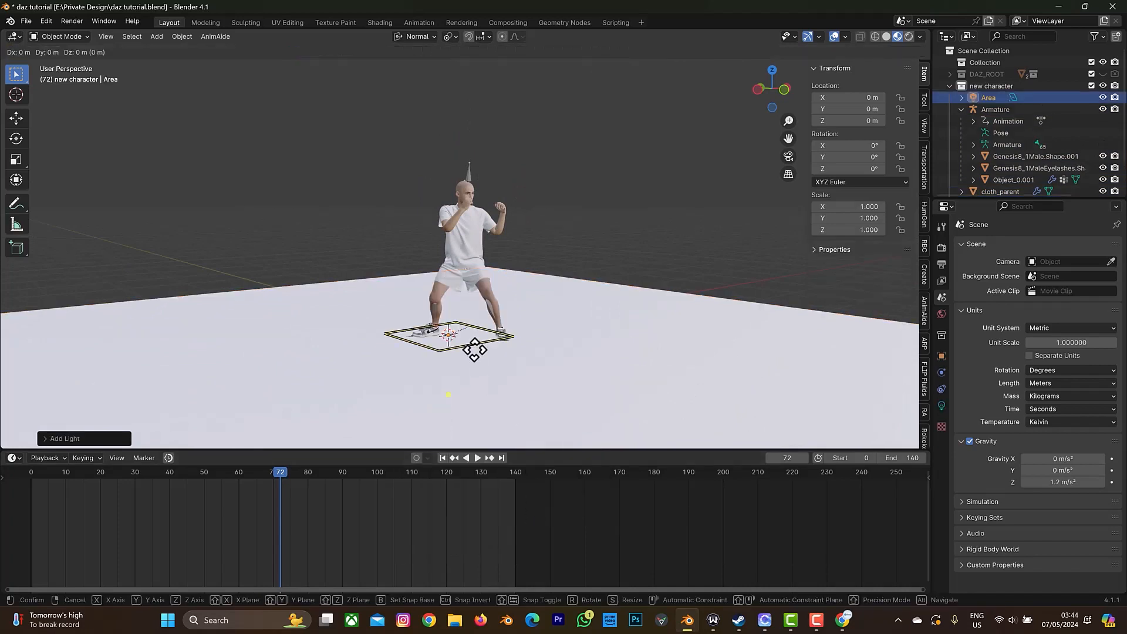
{"action": "key", "text": "z"}
{"action": "left_click", "coordinate": [497, 71]}
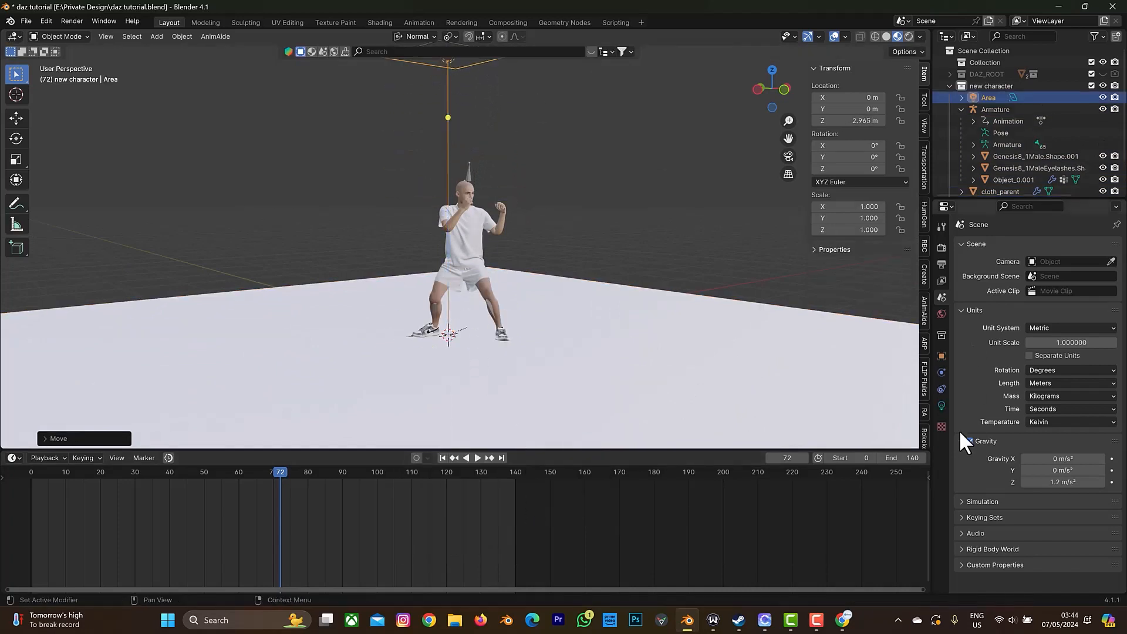
Set the area light's power to 50 W.
{"action": "left_click", "coordinate": [941, 406]}
{"action": "left_click", "coordinate": [1047, 327]}
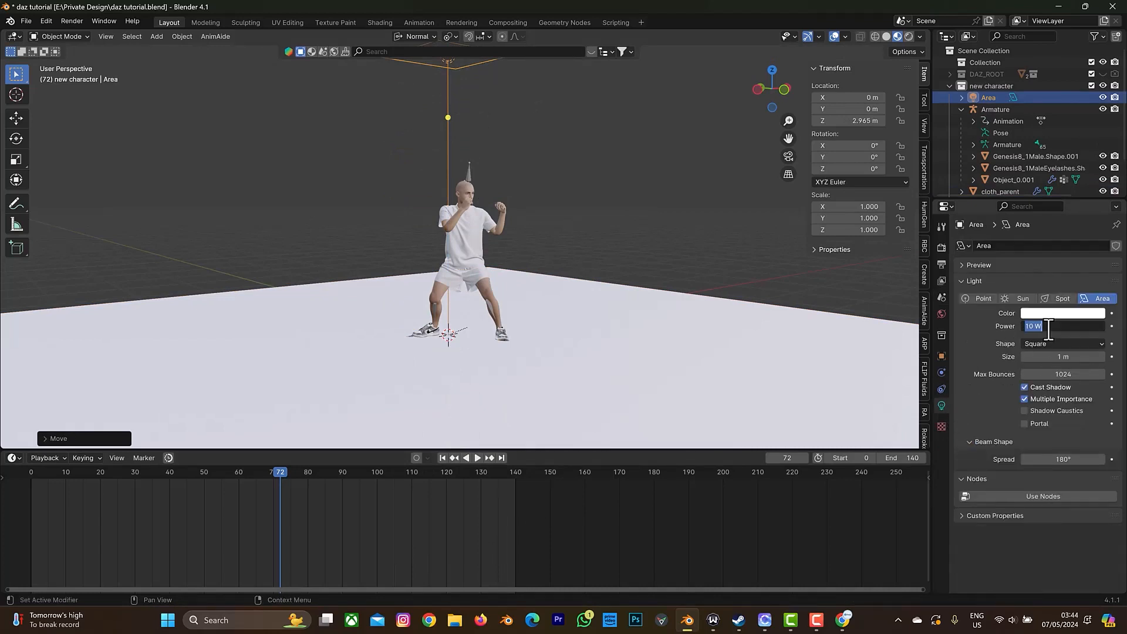
{"action": "type", "text": "50"}
{"action": "key", "text": "Return"}
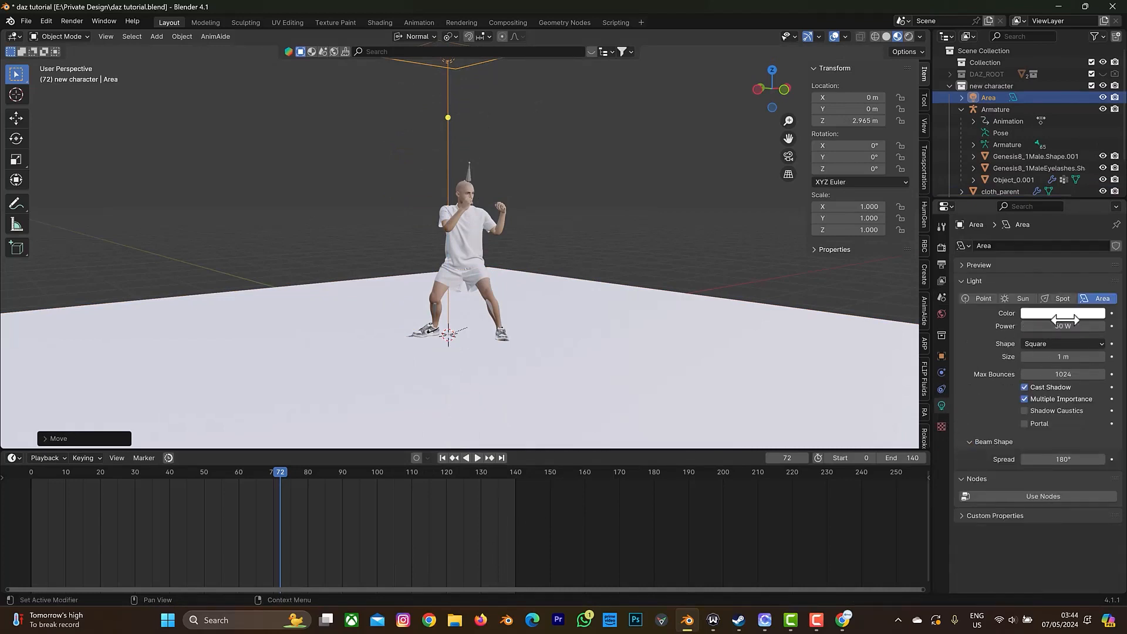
Set the Cycles maximum samples to 64 for both the viewport and the final render.
{"action": "left_click", "coordinate": [942, 247]}
{"action": "left_click", "coordinate": [1028, 290]}
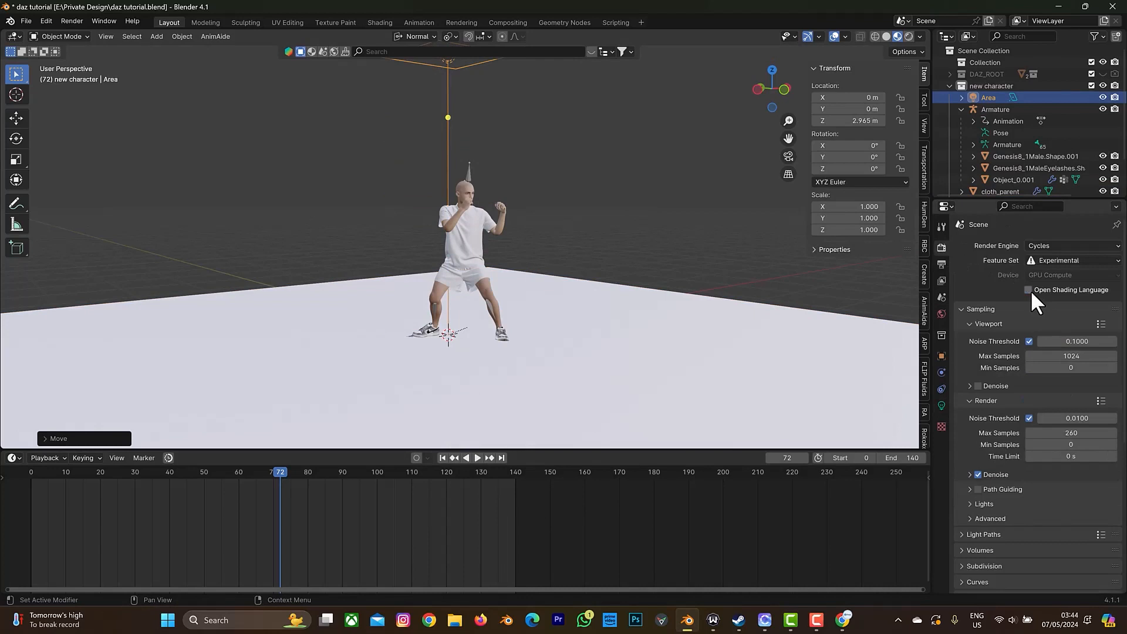
{"action": "left_click", "coordinate": [1077, 353]}
{"action": "type", "text": "64"}
{"action": "key", "text": "Return"}
{"action": "left_click", "coordinate": [1061, 432]}
{"action": "type", "text": "64"}
{"action": "key", "text": "Return"}
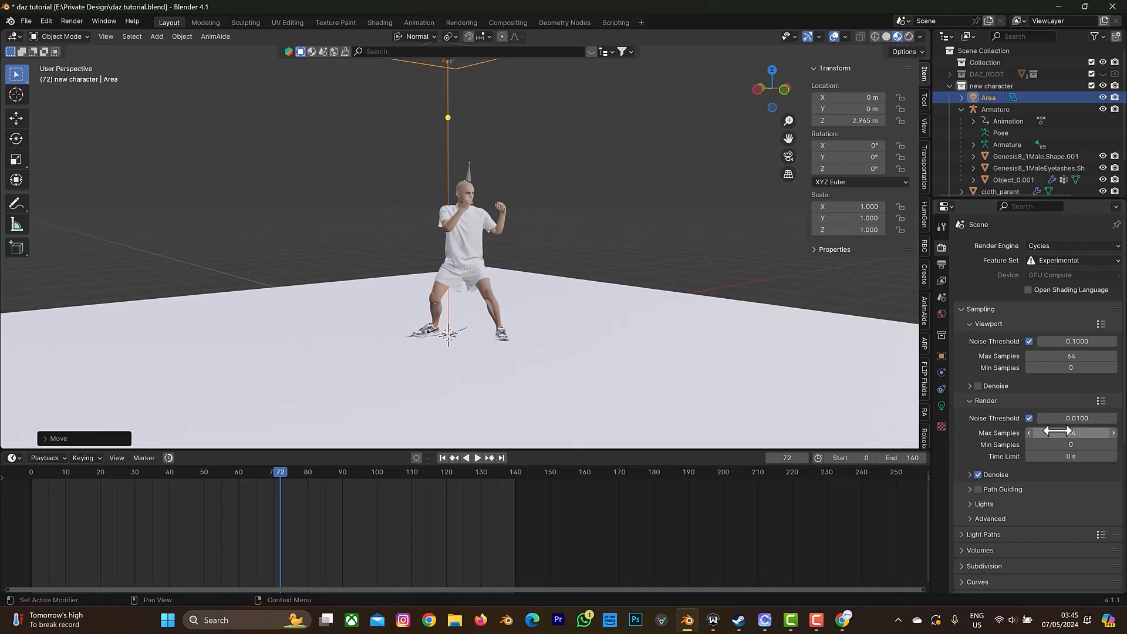
Select the cloth and open the Shading workspace, with its 3D view in Material Preview shading and framed on the character.
{"action": "left_click_drag", "start_coordinate": [741, 86], "coordinate": [526, 203]}
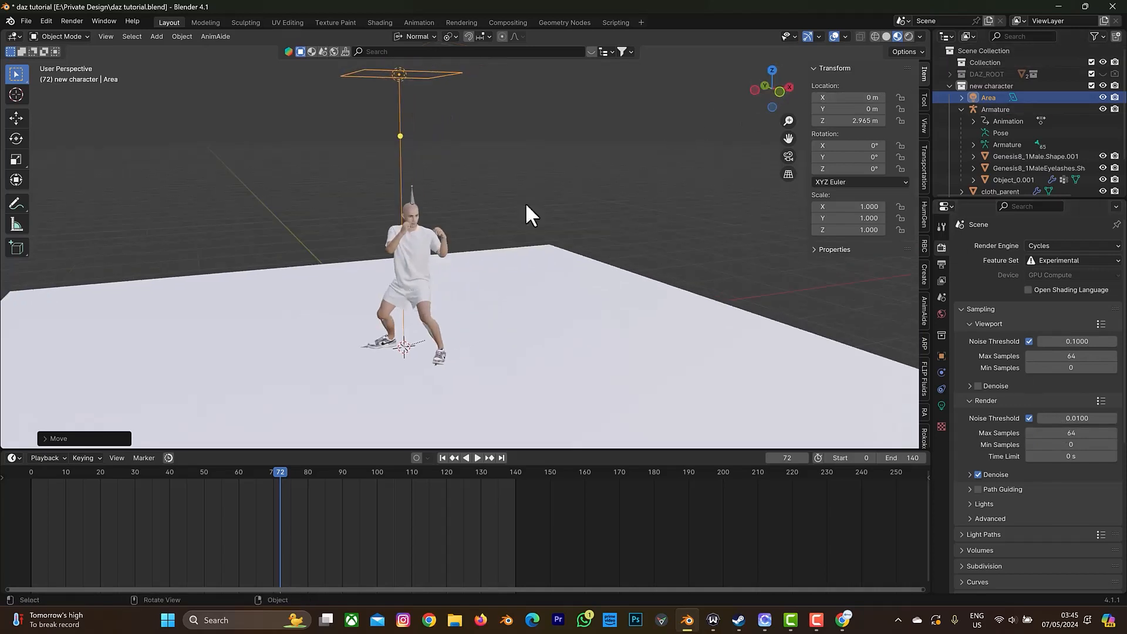
{"action": "left_click", "coordinate": [403, 274]}
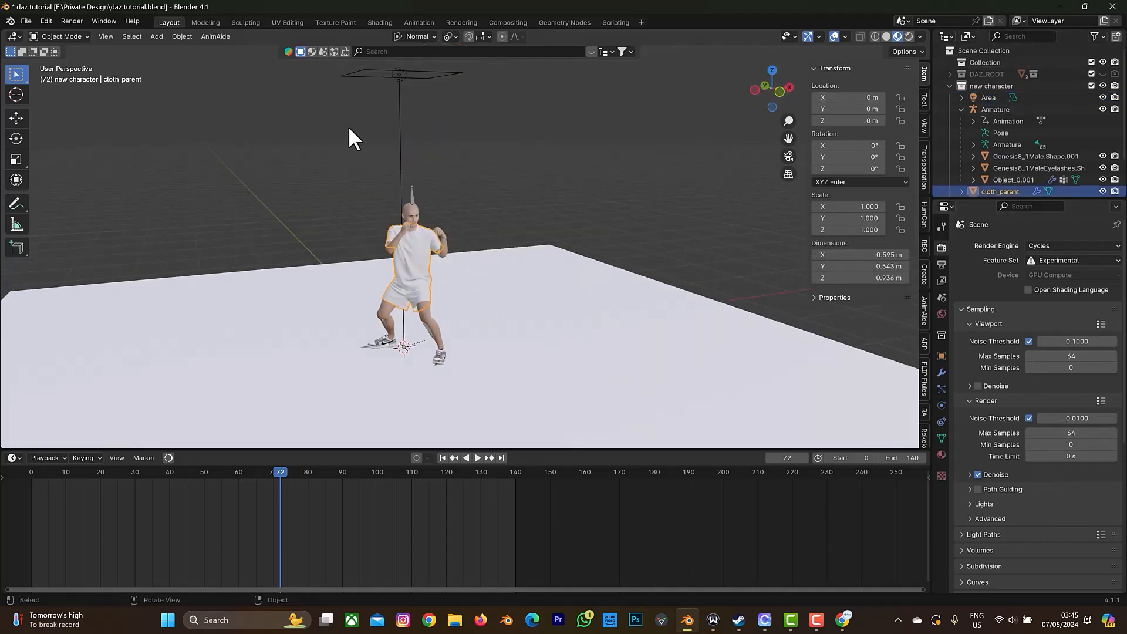
{"action": "left_click", "coordinate": [370, 22]}
{"action": "scroll", "coordinate": [210, 34], "scroll_direction": "down", "scroll_amount": 6}
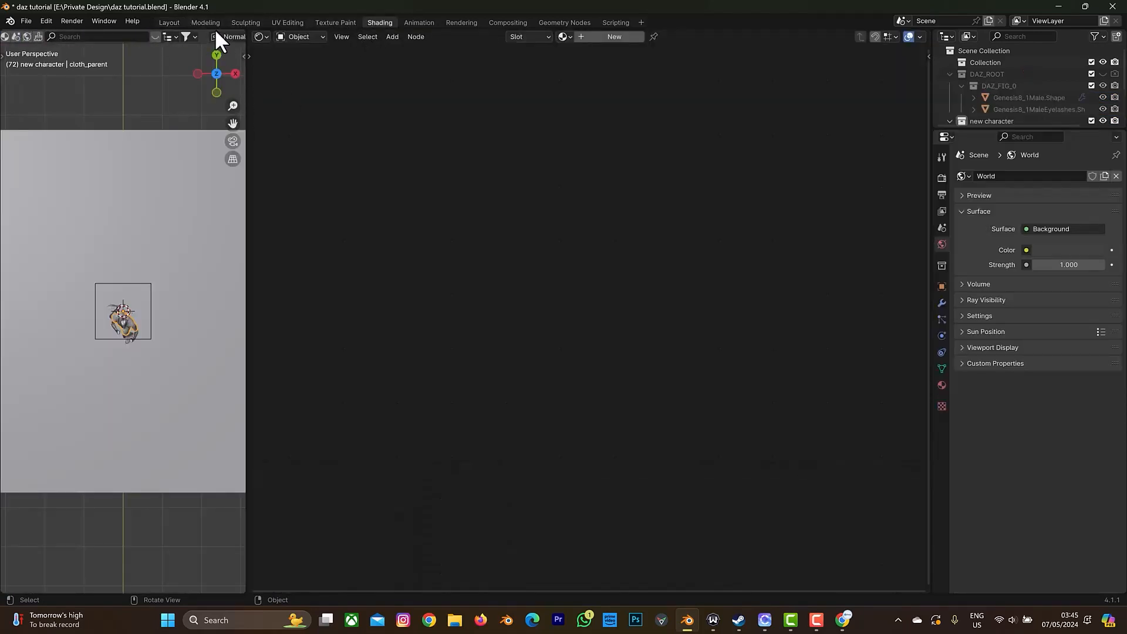
{"action": "left_click", "coordinate": [212, 35]}
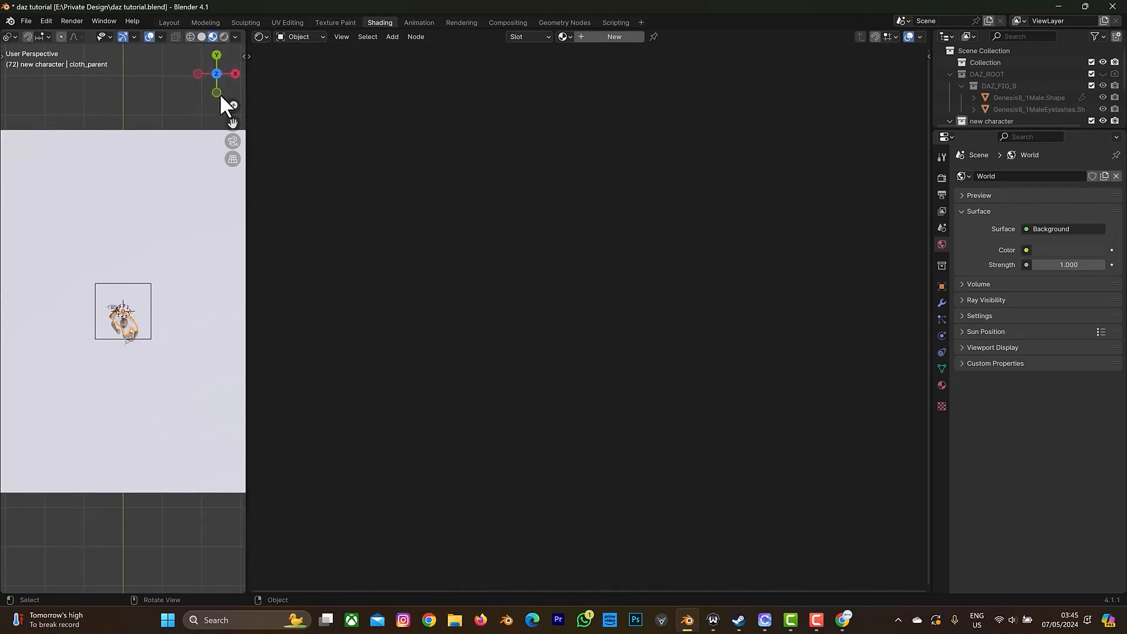
{"action": "left_click_drag", "start_coordinate": [221, 96], "coordinate": [154, 288]}
{"action": "scroll", "coordinate": [128, 329], "scroll_direction": "up", "scroll_amount": 7}
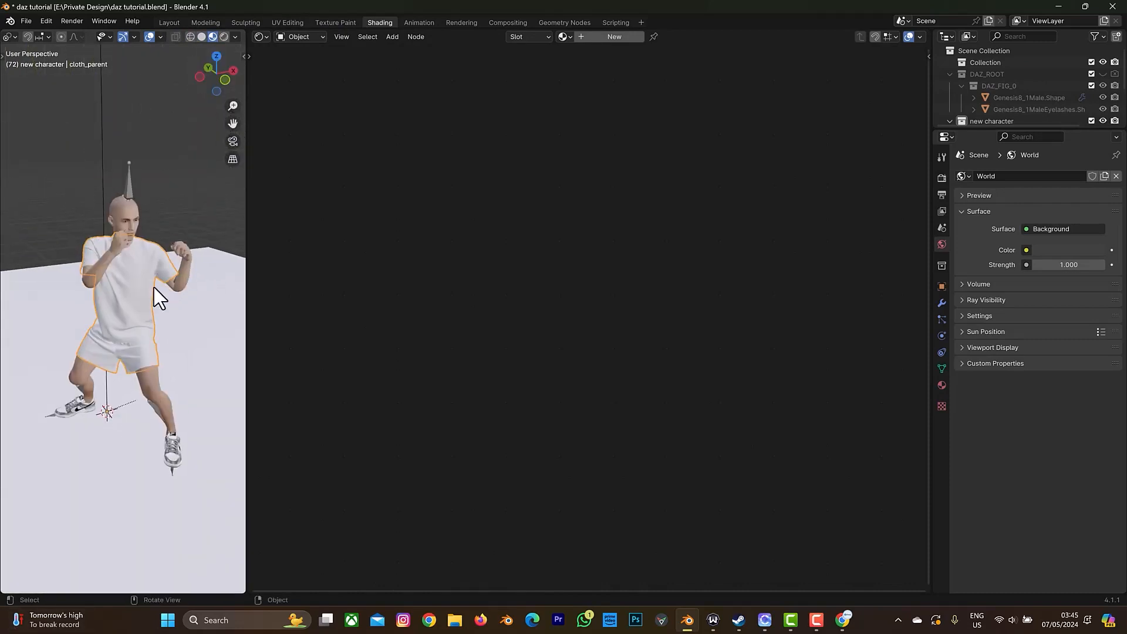
Create a new material for the cloth and apply Principled Texture Setup with 4k_diffuse_1001.png and 4k_normal_1001.png from the tutorial folder.
{"action": "left_click", "coordinate": [598, 37]}
{"action": "left_click", "coordinate": [509, 316]}
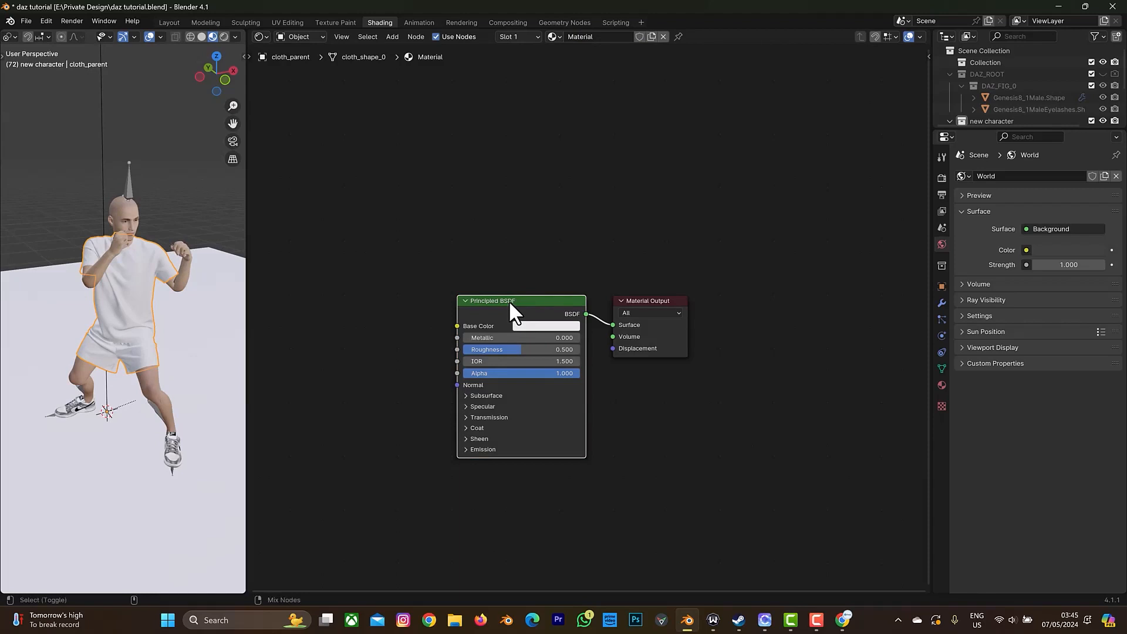
{"action": "key", "text": "ctrl+shift+t"}
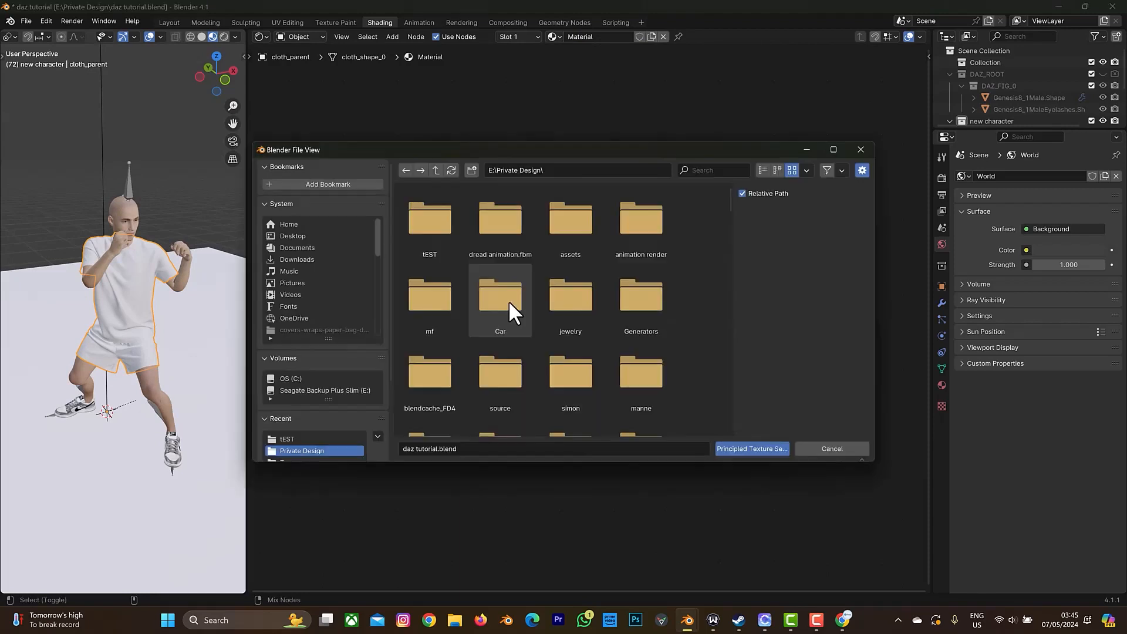
{"action": "double_click", "coordinate": [435, 248]}
{"action": "left_click", "coordinate": [451, 228]}
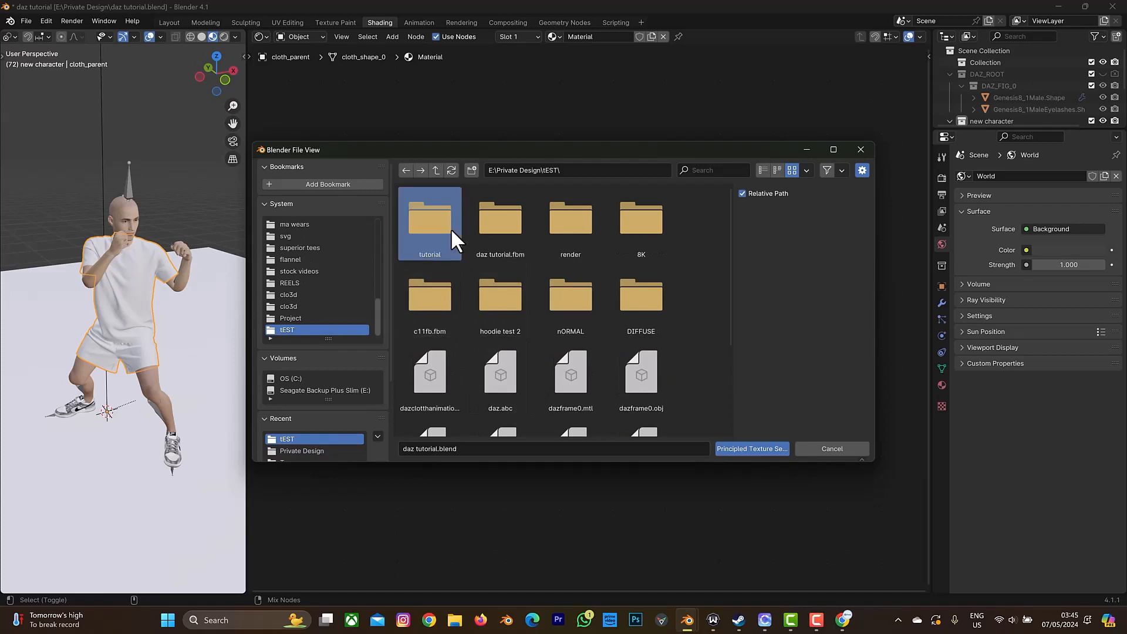
{"action": "double_click", "coordinate": [451, 228]}
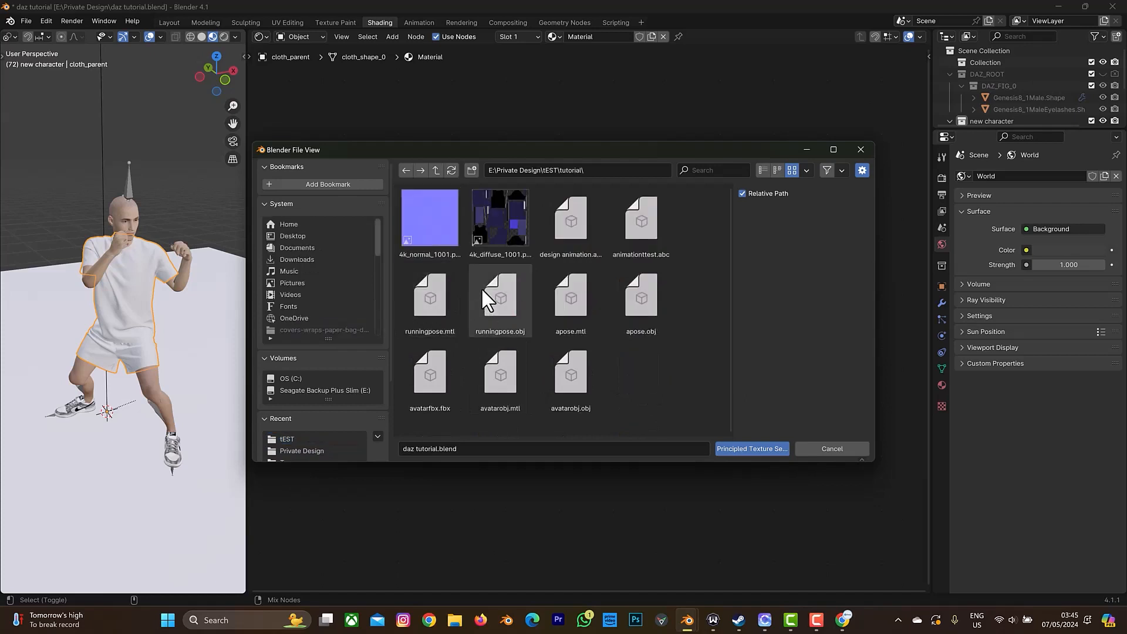
{"action": "left_click", "coordinate": [498, 235]}
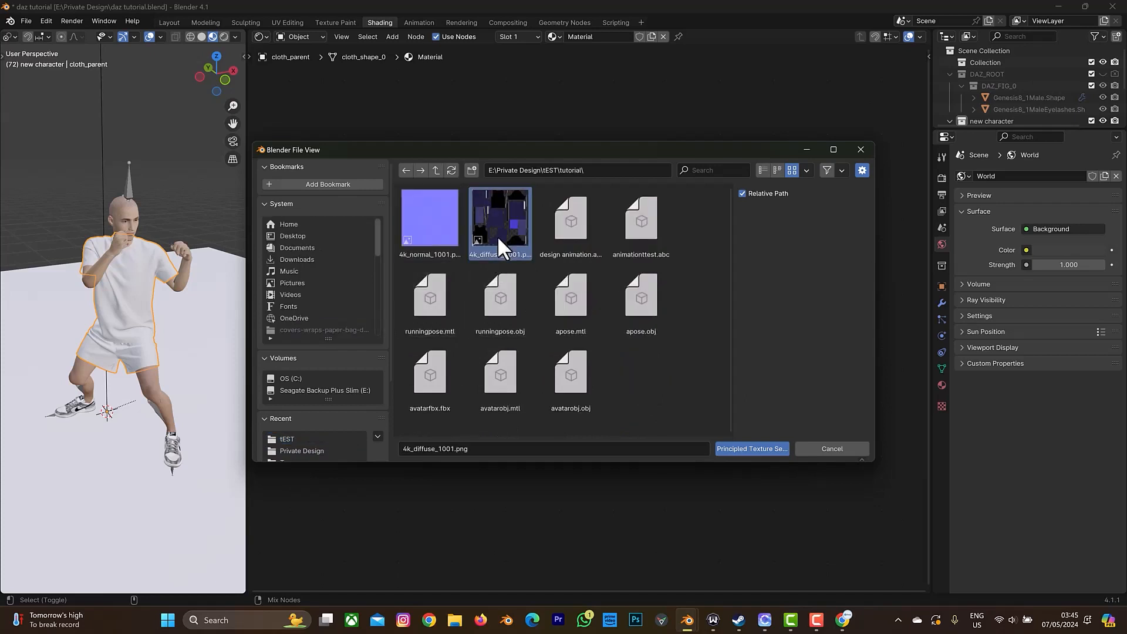
{"action": "left_click", "coordinate": [434, 238], "text": "shift"}
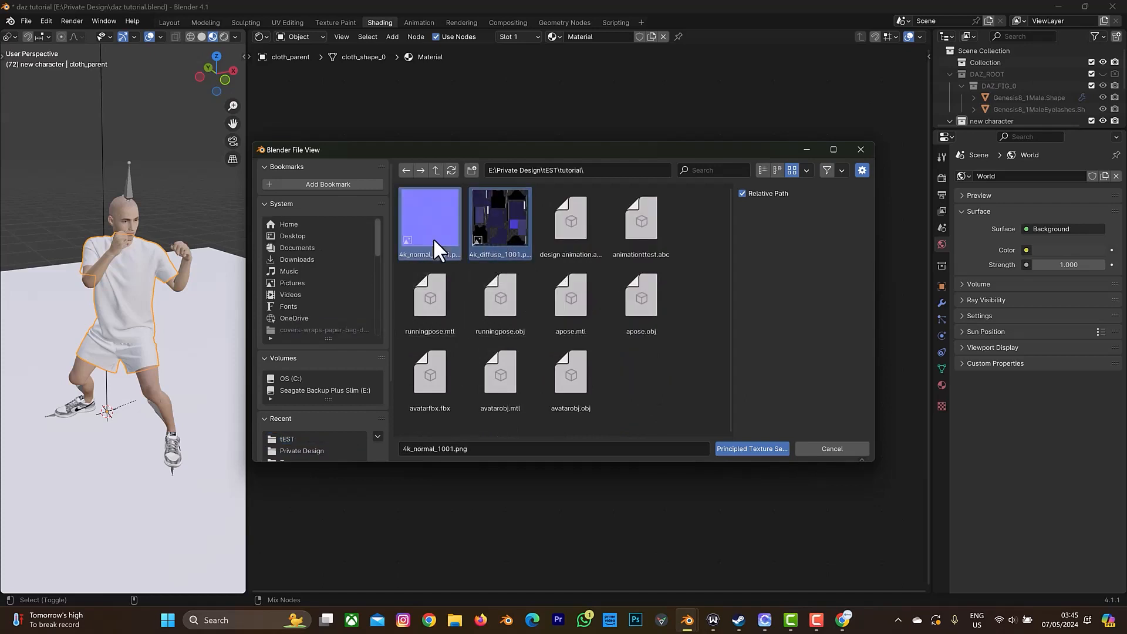
{"action": "left_click", "coordinate": [770, 450]}
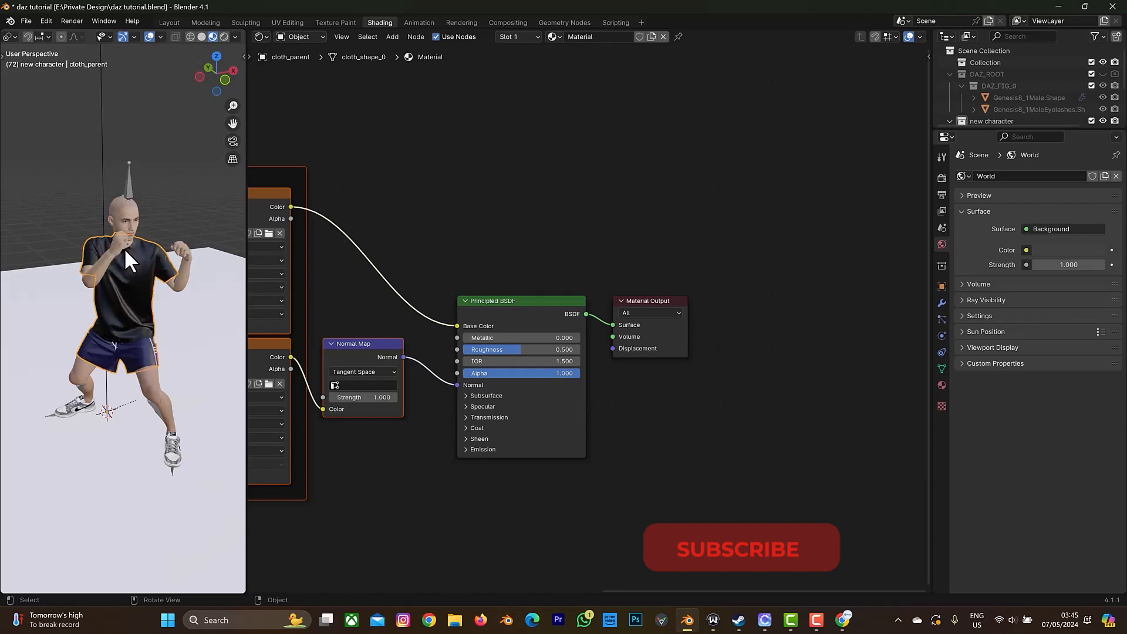
Check the fabric texture up close, switch the view to Rendered shading and set the cloth material's Principled BSDF roughness to 0.786.
{"action": "scroll", "coordinate": [126, 281], "scroll_direction": "up", "scroll_amount": 6}
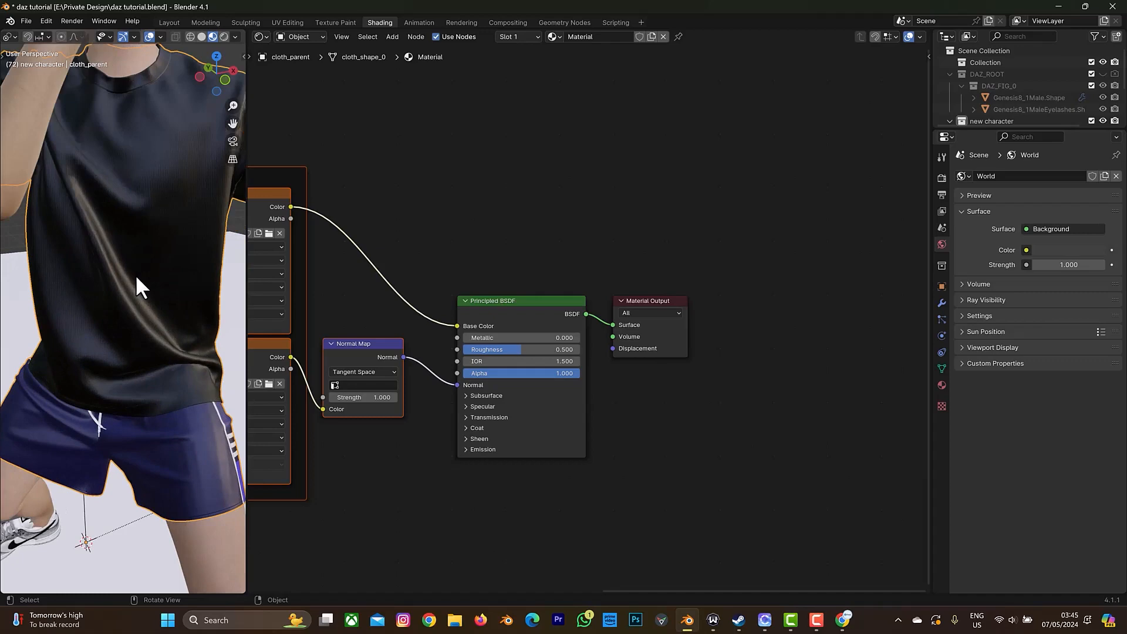
{"action": "scroll", "coordinate": [167, 240], "scroll_direction": "down", "scroll_amount": 3}
{"action": "scroll", "coordinate": [171, 227], "scroll_direction": "up", "scroll_amount": 8}
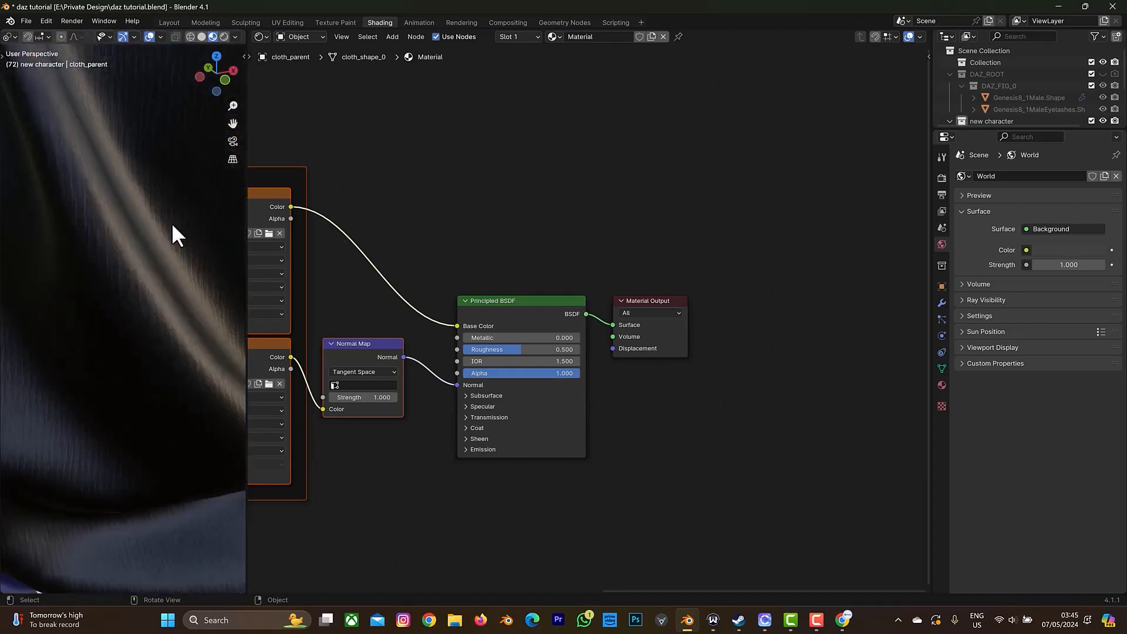
{"action": "scroll", "coordinate": [171, 223], "scroll_direction": "down", "scroll_amount": 8}
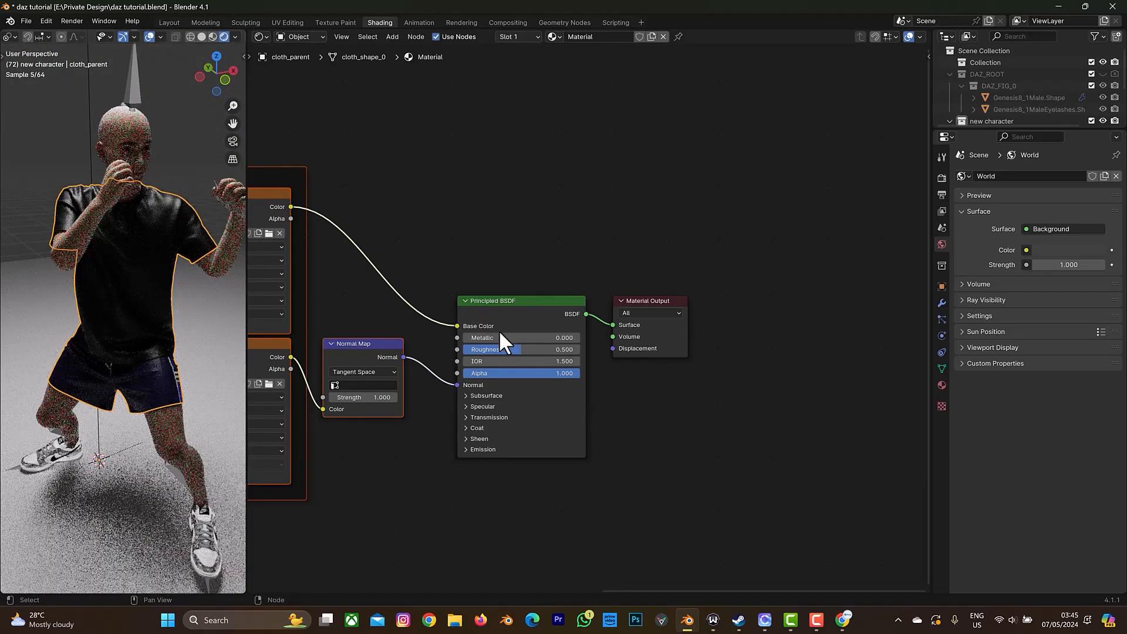
{"action": "left_click_drag", "start_coordinate": [522, 349], "coordinate": [555, 349]}
{"action": "scroll", "coordinate": [137, 217], "scroll_direction": "up", "scroll_amount": 1}
{"action": "scroll", "coordinate": [135, 215], "scroll_direction": "up", "scroll_amount": 2}
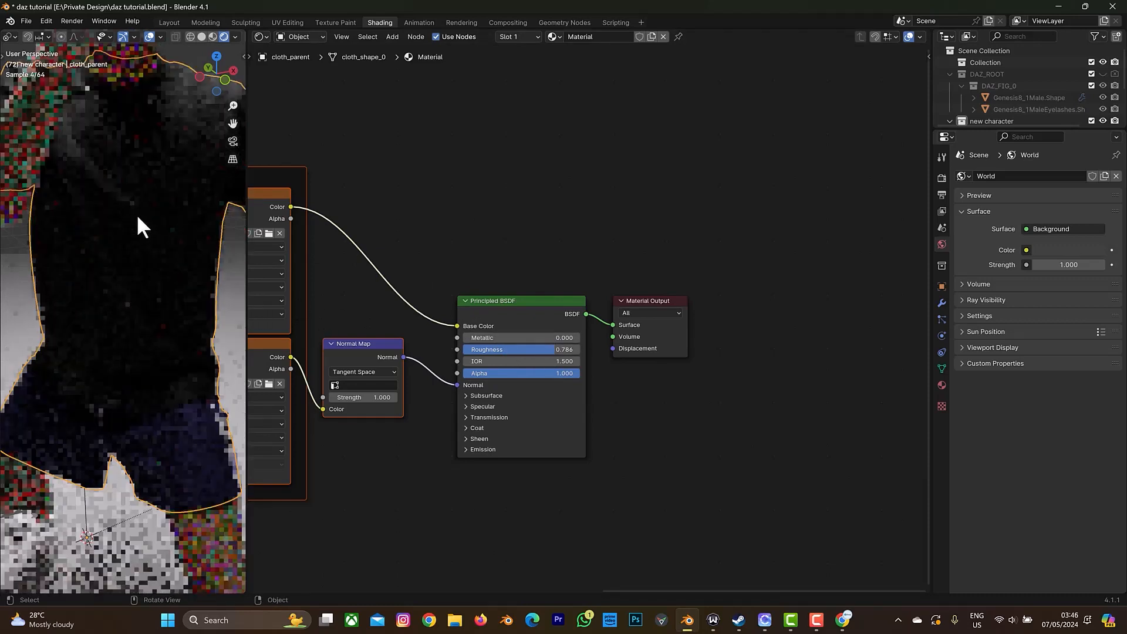
{"action": "left_click_drag", "start_coordinate": [233, 124], "coordinate": [214, 144]}
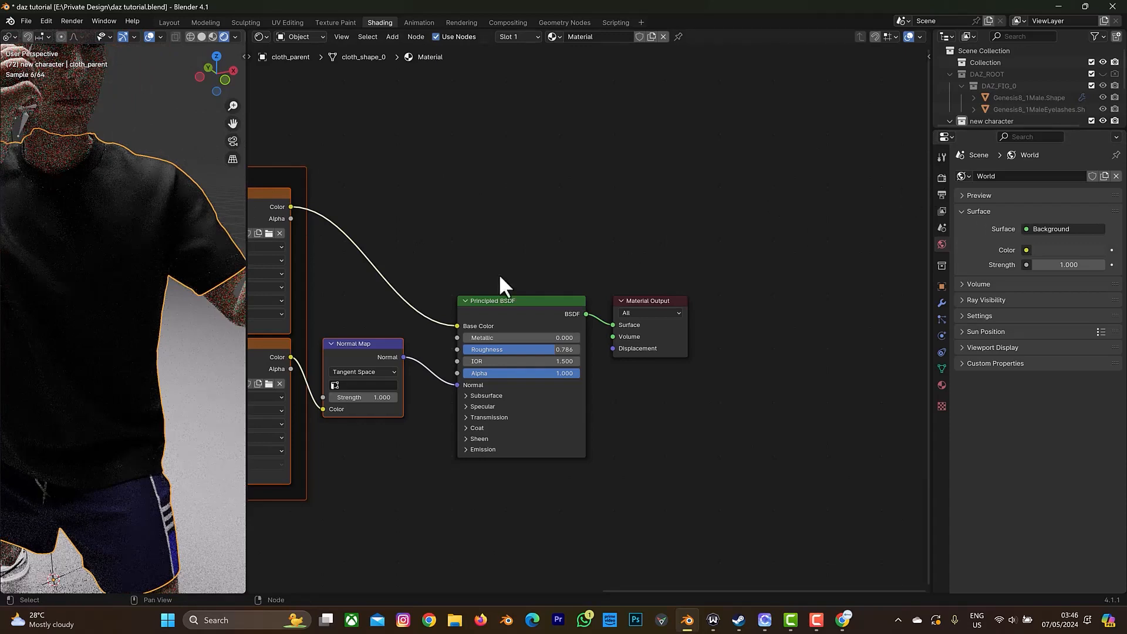
{"action": "scroll", "coordinate": [161, 187], "scroll_direction": "down", "scroll_amount": 3}
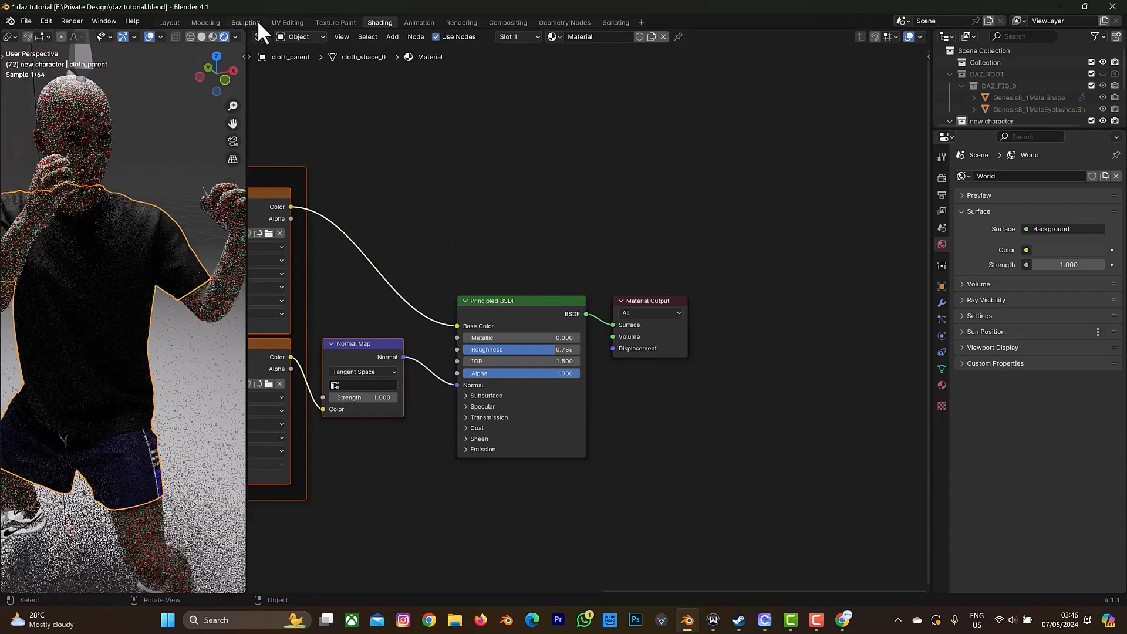
In the Layout workspace, switch the 3D view to Rendered shading and play the animation in reverse, stopping at frame 37.
{"action": "left_click", "coordinate": [169, 23]}
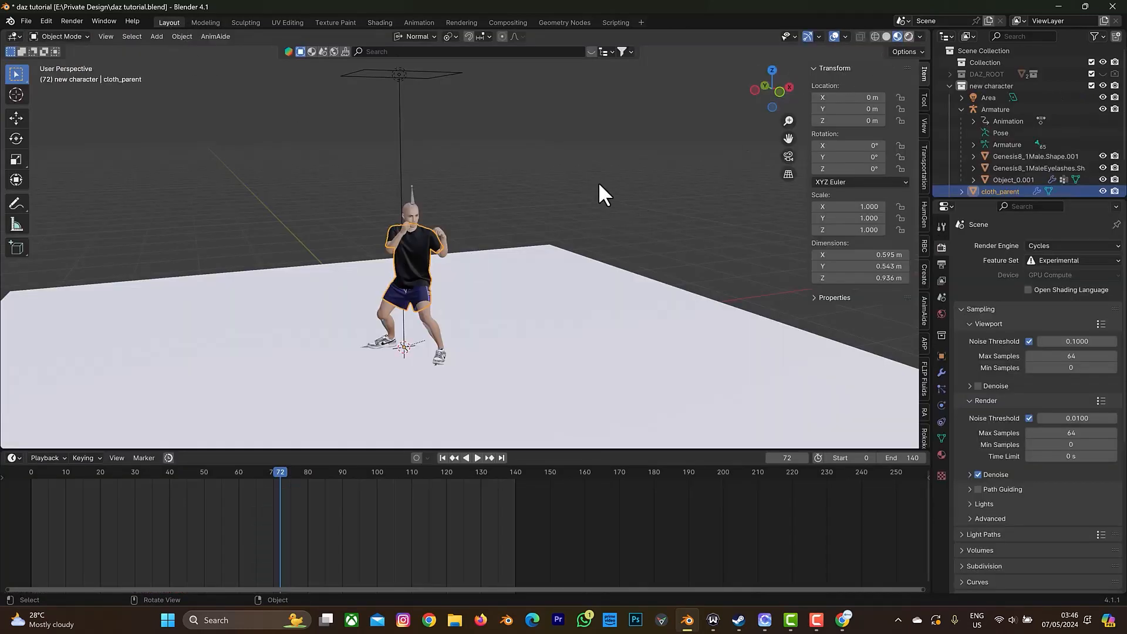
{"action": "key", "text": "z"}
{"action": "key", "text": "8"}
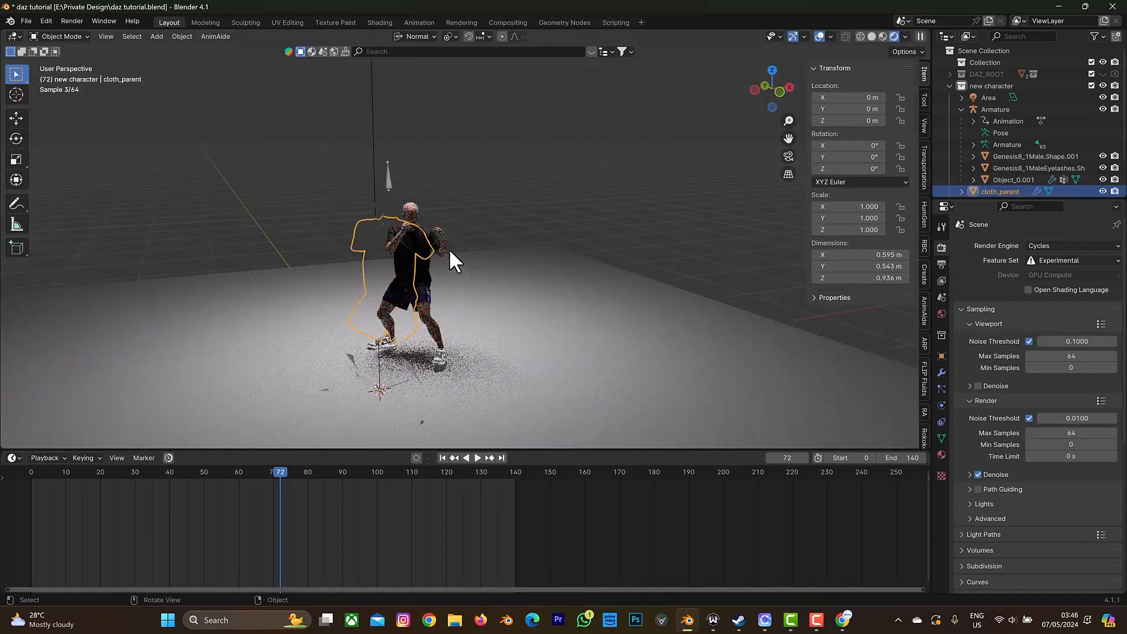
{"action": "scroll", "coordinate": [434, 232], "scroll_direction": "up", "scroll_amount": 5}
{"action": "left_click_drag", "start_coordinate": [789, 139], "coordinate": [845, 42]}
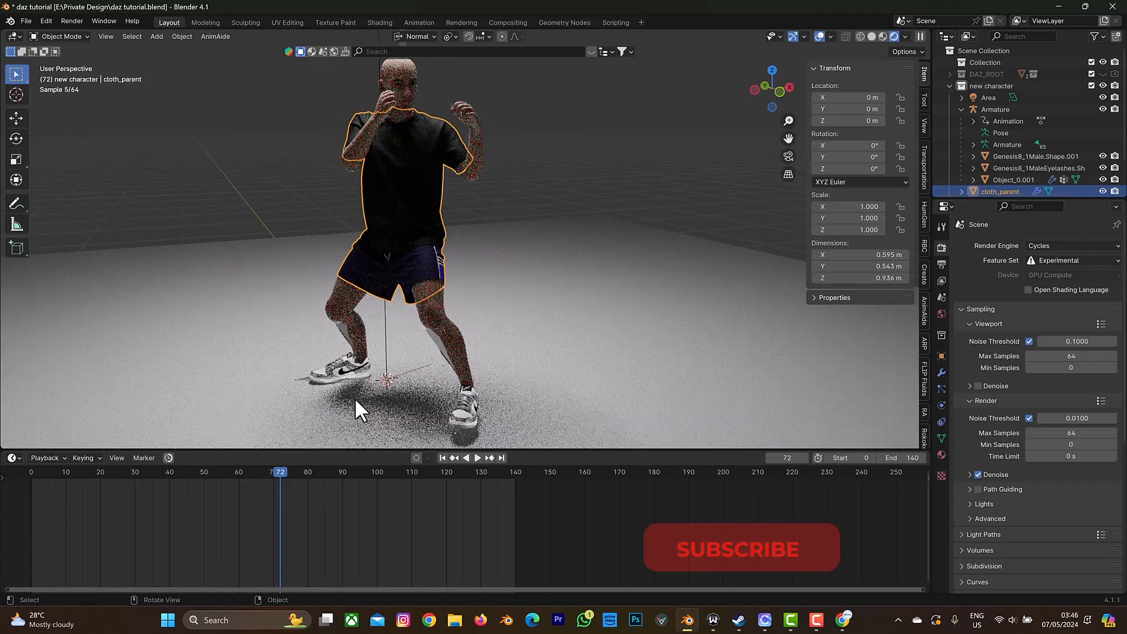
{"action": "left_click_drag", "start_coordinate": [785, 90], "coordinate": [839, 92]}
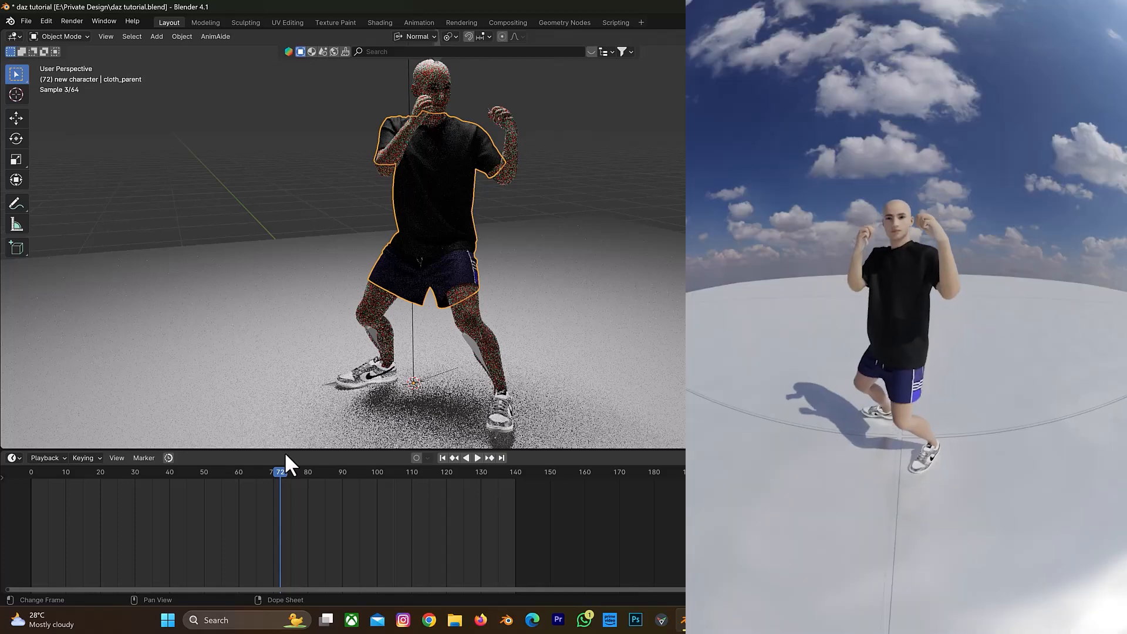
{"action": "key", "text": "ctrl+shift+space"}
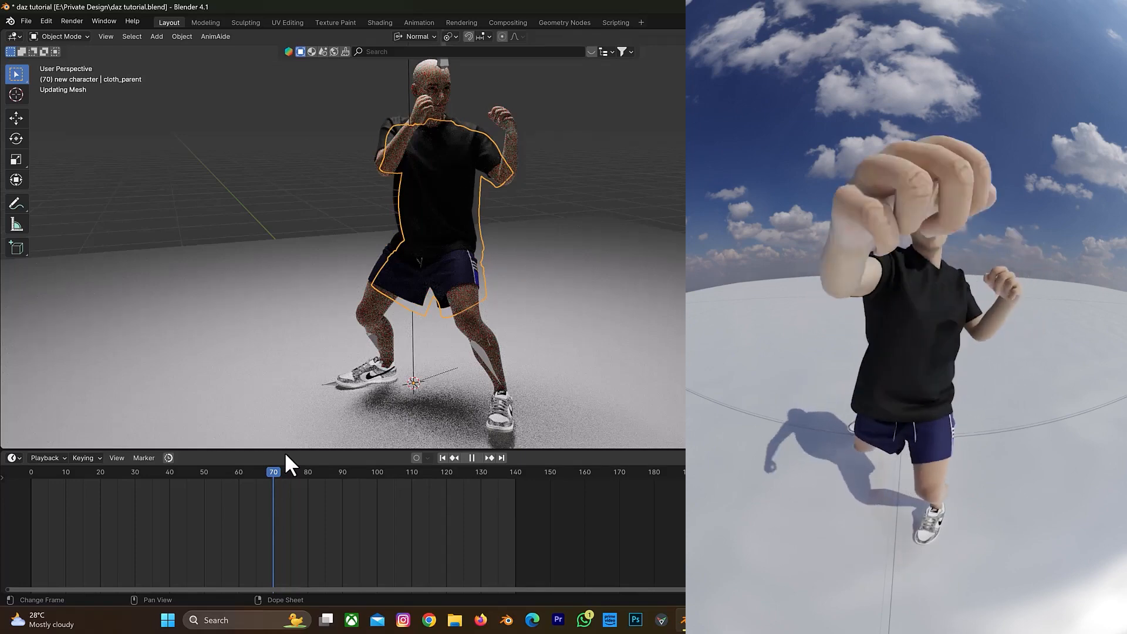
{"action": "key", "text": "space"}
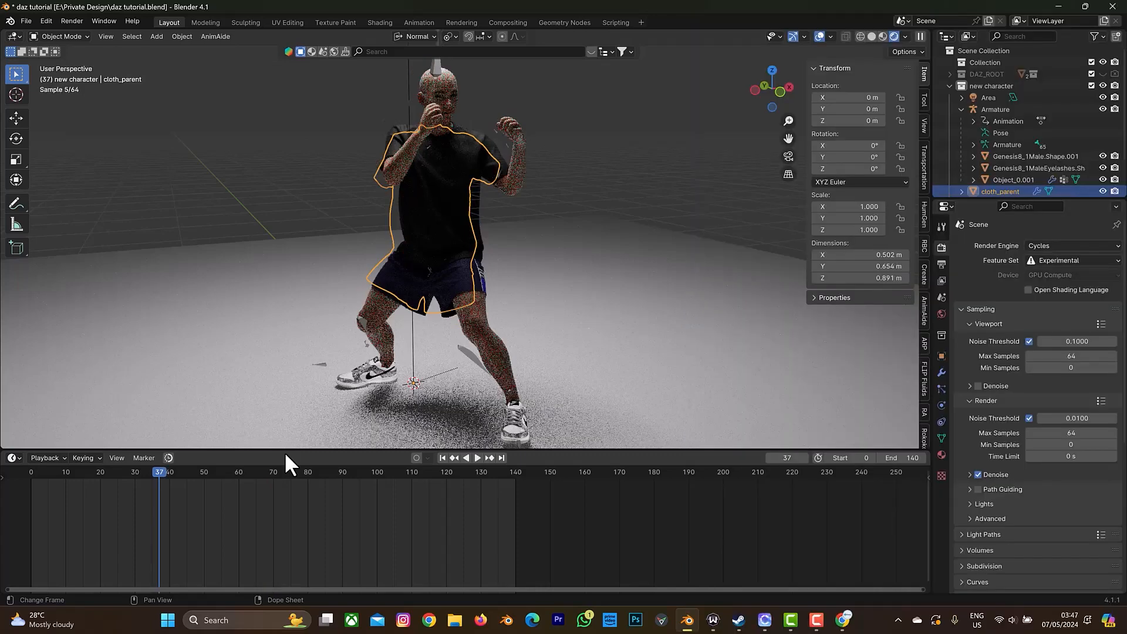